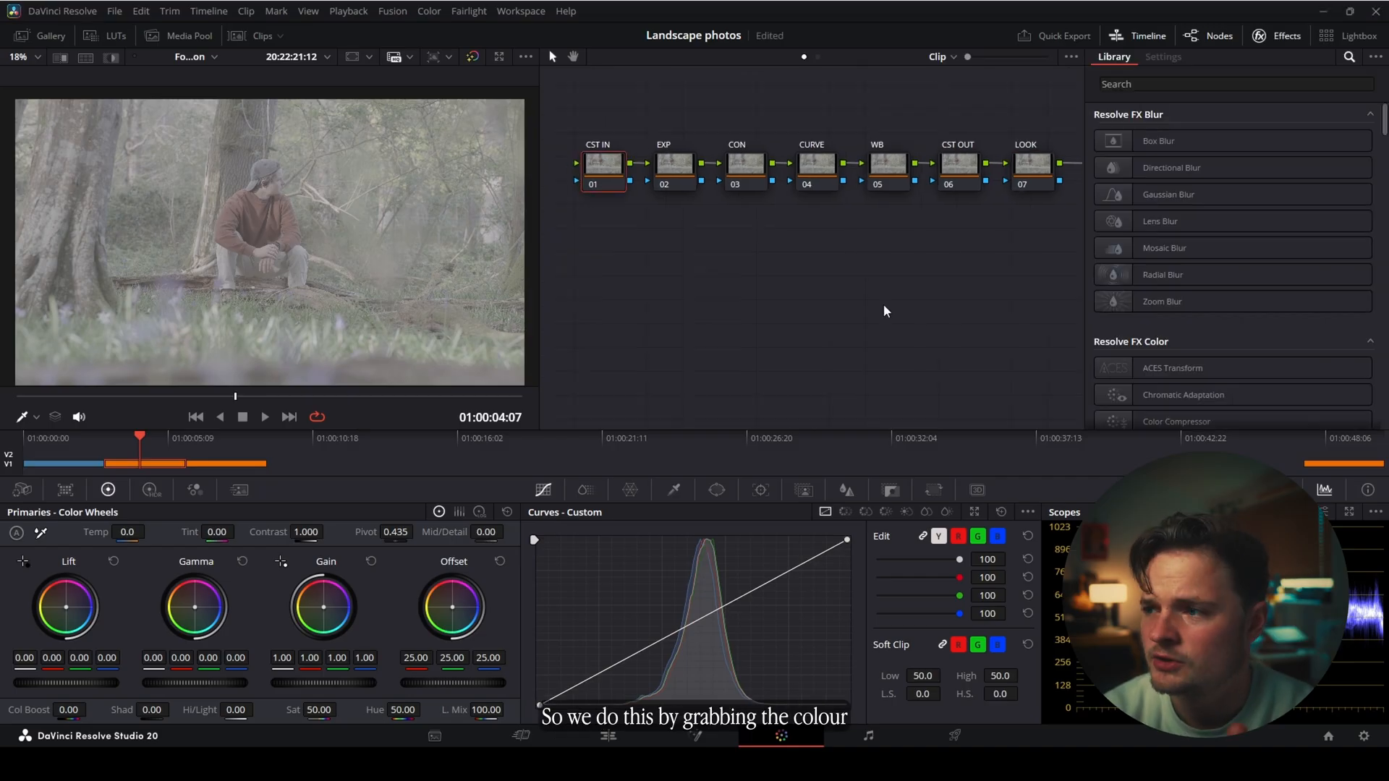
- Apply the Color Space Transform effect to both the CST IN node and the CST OUT node
{"action": "scroll", "coordinate": [1193, 285], "scroll_direction": "down", "scroll_amount": 4}
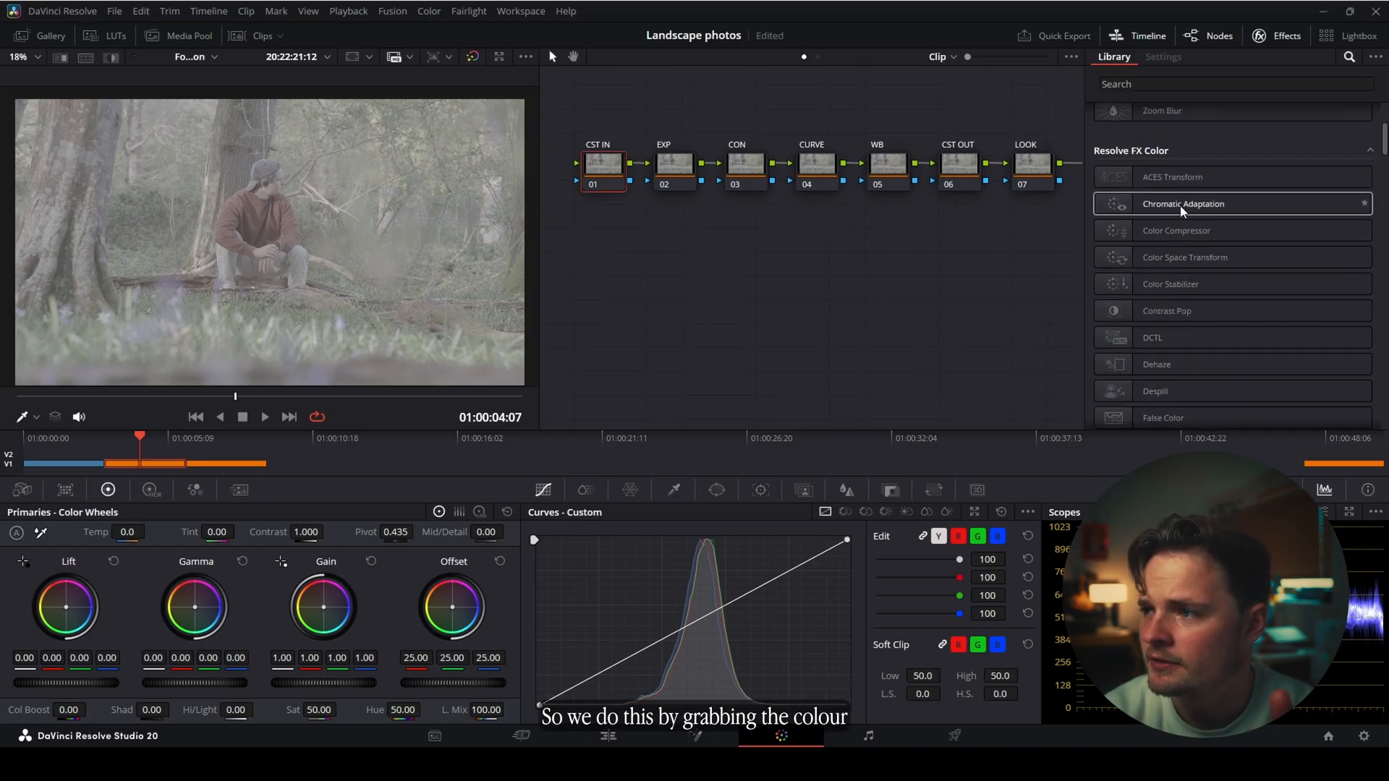
{"action": "left_click_drag", "start_coordinate": [1196, 258], "coordinate": [596, 172]}
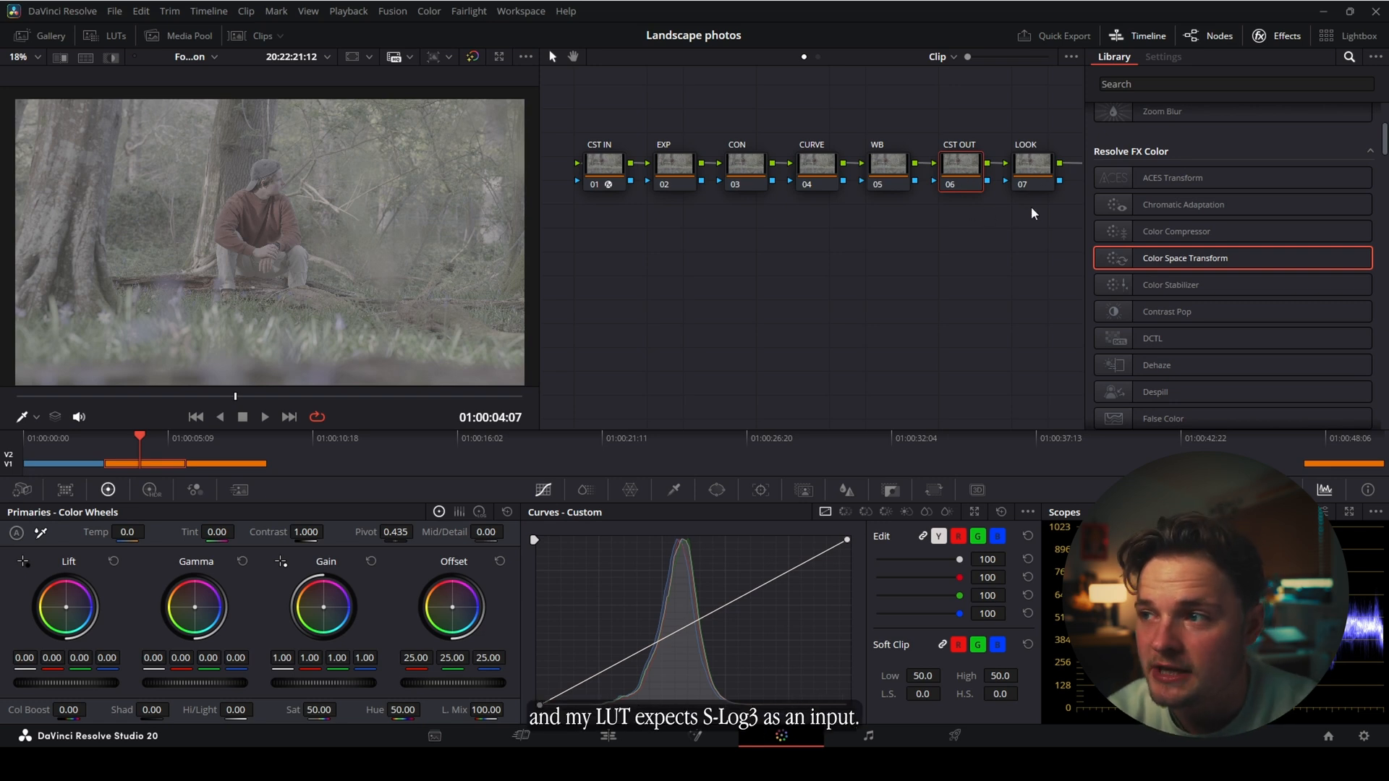
{"action": "left_click_drag", "start_coordinate": [1195, 257], "coordinate": [960, 165]}
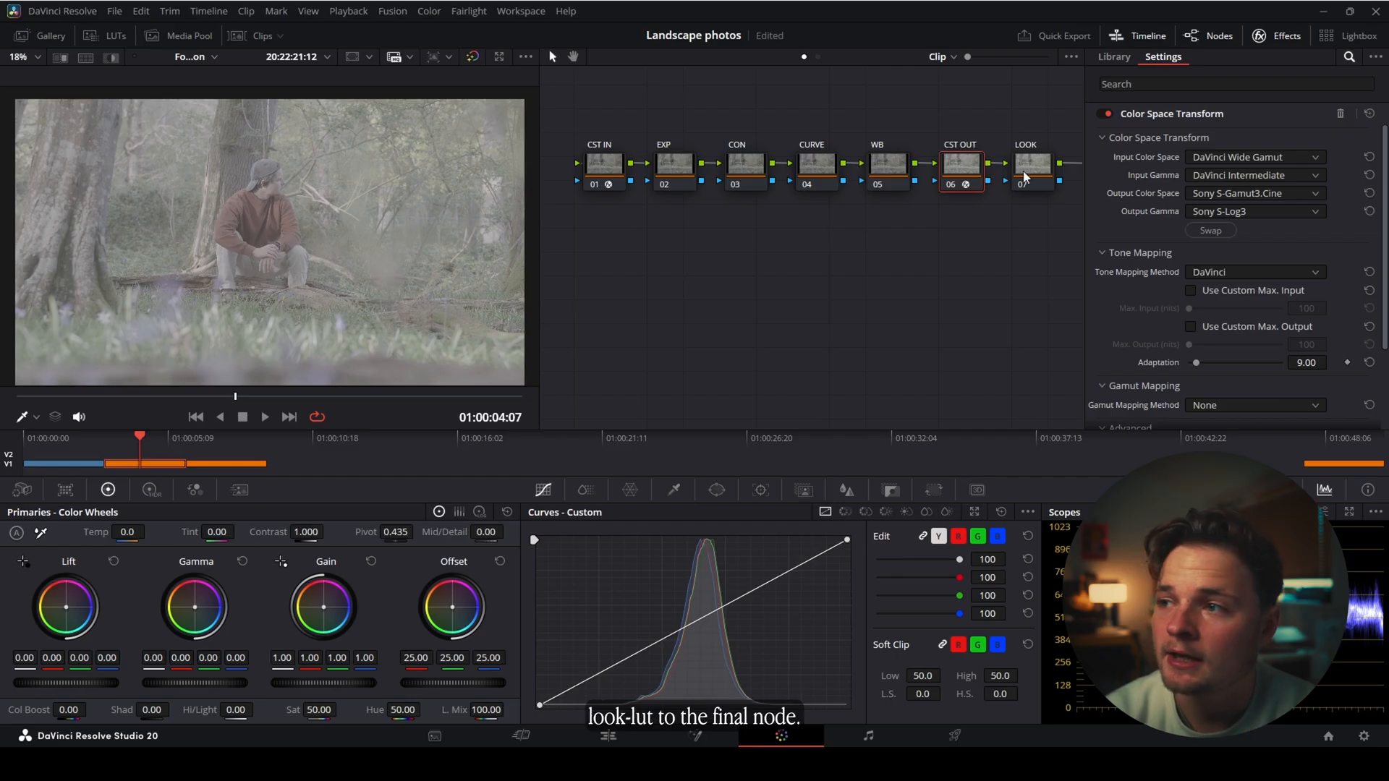
- Apply the New Test LUT_1.C4110 LUT from the P Test LUTS folder to the LOOK node
{"action": "left_click", "coordinate": [106, 36]}
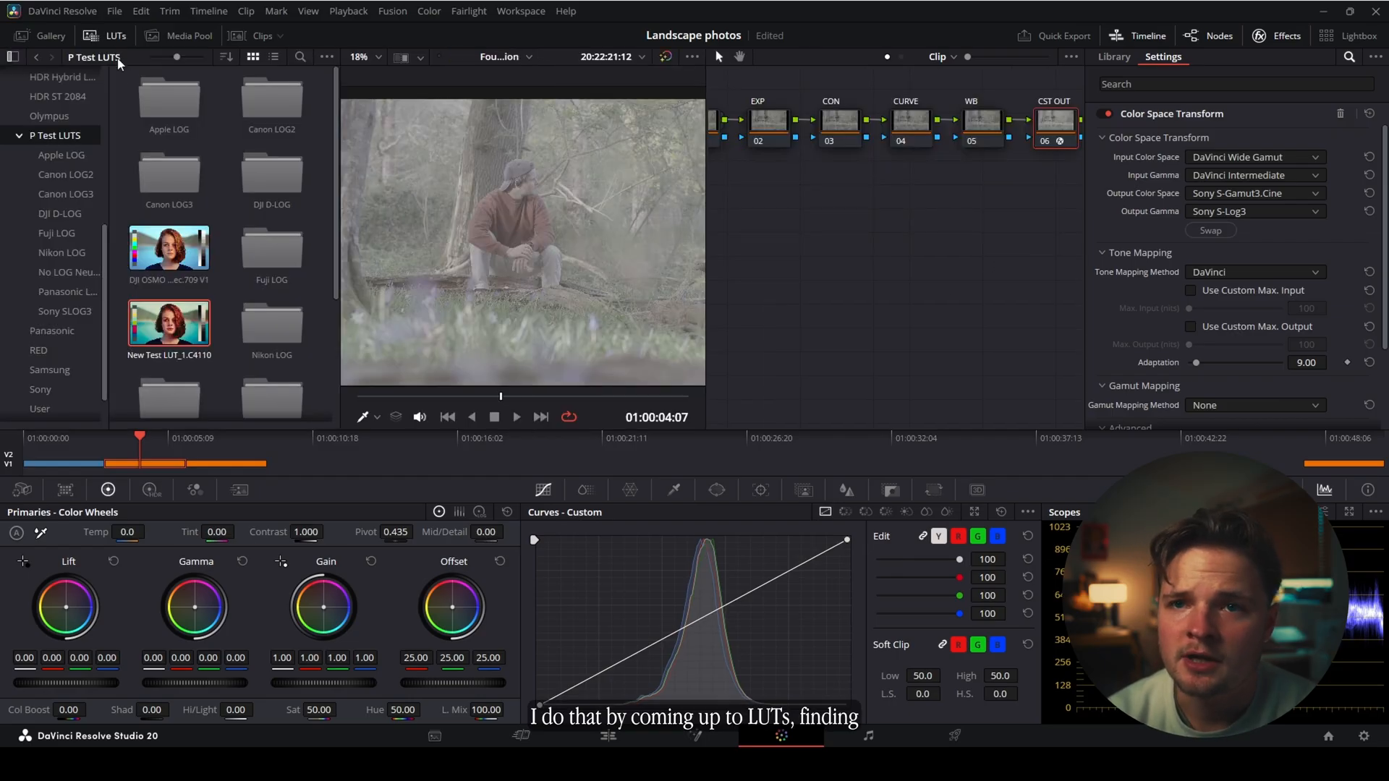
{"action": "left_click_drag", "start_coordinate": [201, 308], "coordinate": [902, 174]}
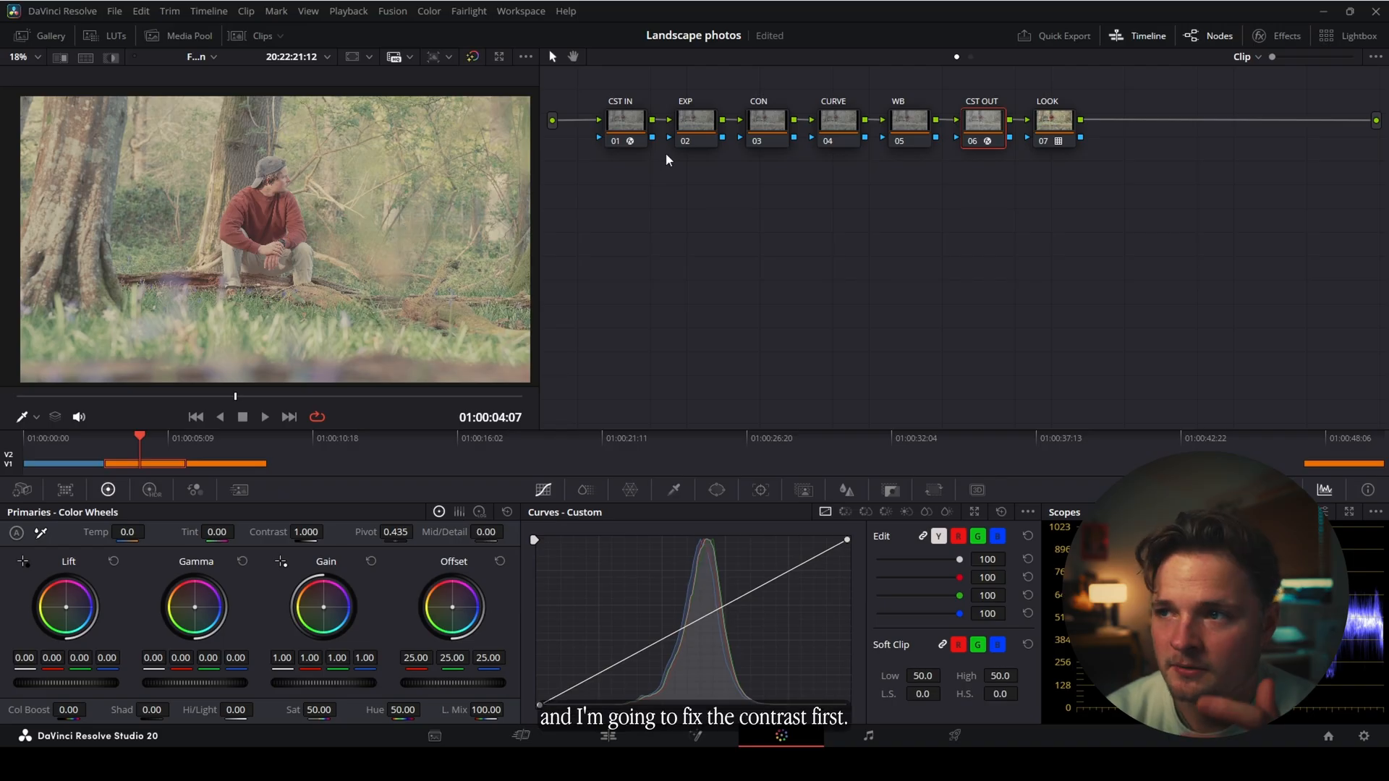
- On the CON node, set the contrast to 1.394 and raise the pivot to about 0.593
{"action": "left_click", "coordinate": [771, 125]}
{"action": "left_click_drag", "start_coordinate": [311, 533], "coordinate": [365, 533]}
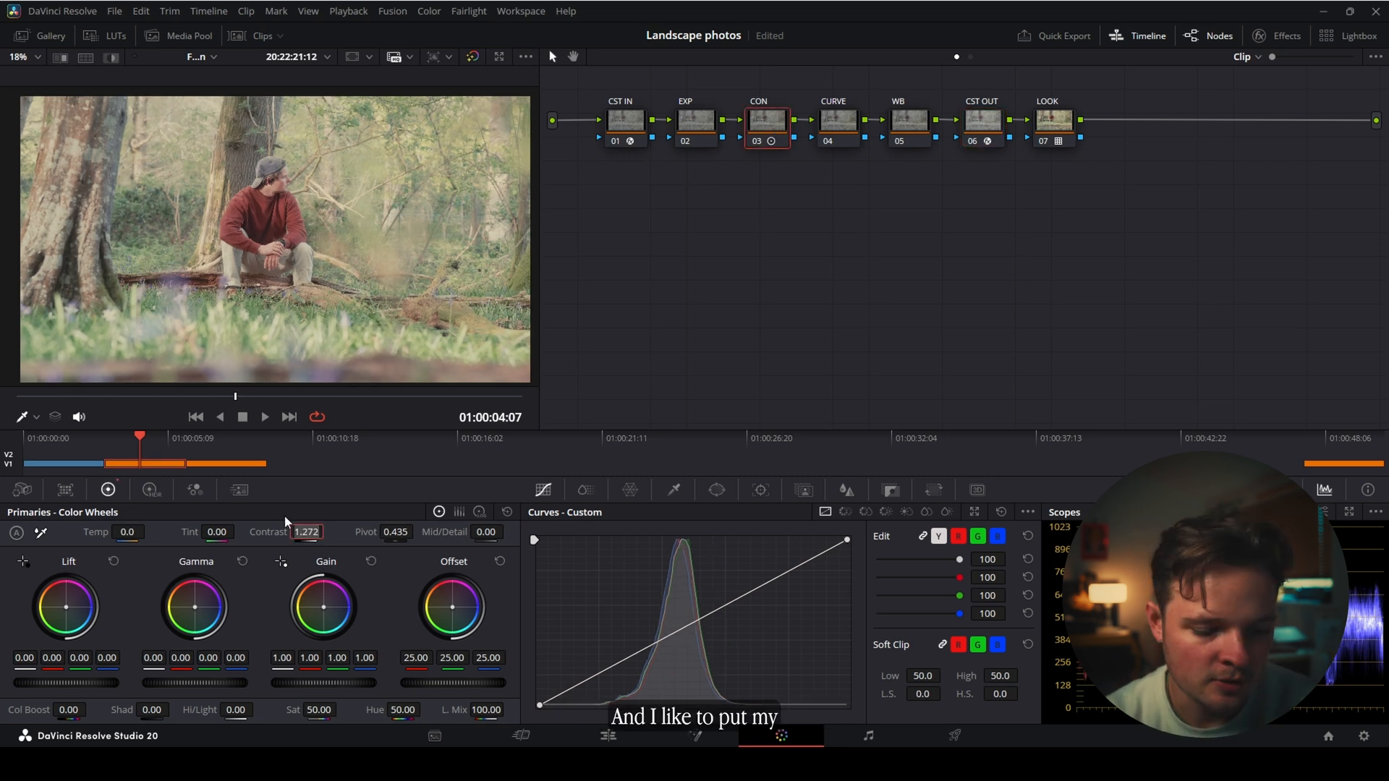
{"action": "type", "text": "1.394"}
{"action": "key", "text": "Return"}
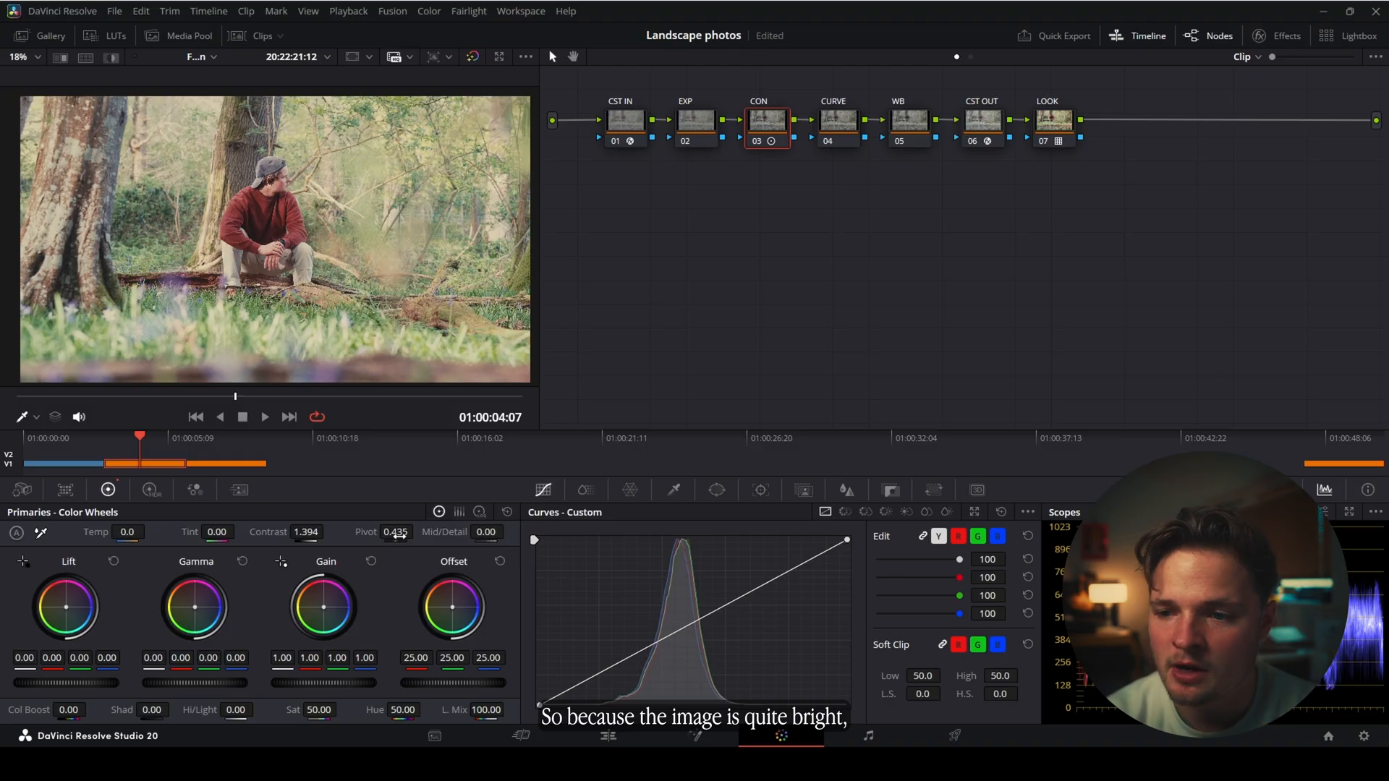
{"action": "left_click_drag", "start_coordinate": [398, 532], "coordinate": [418, 532]}
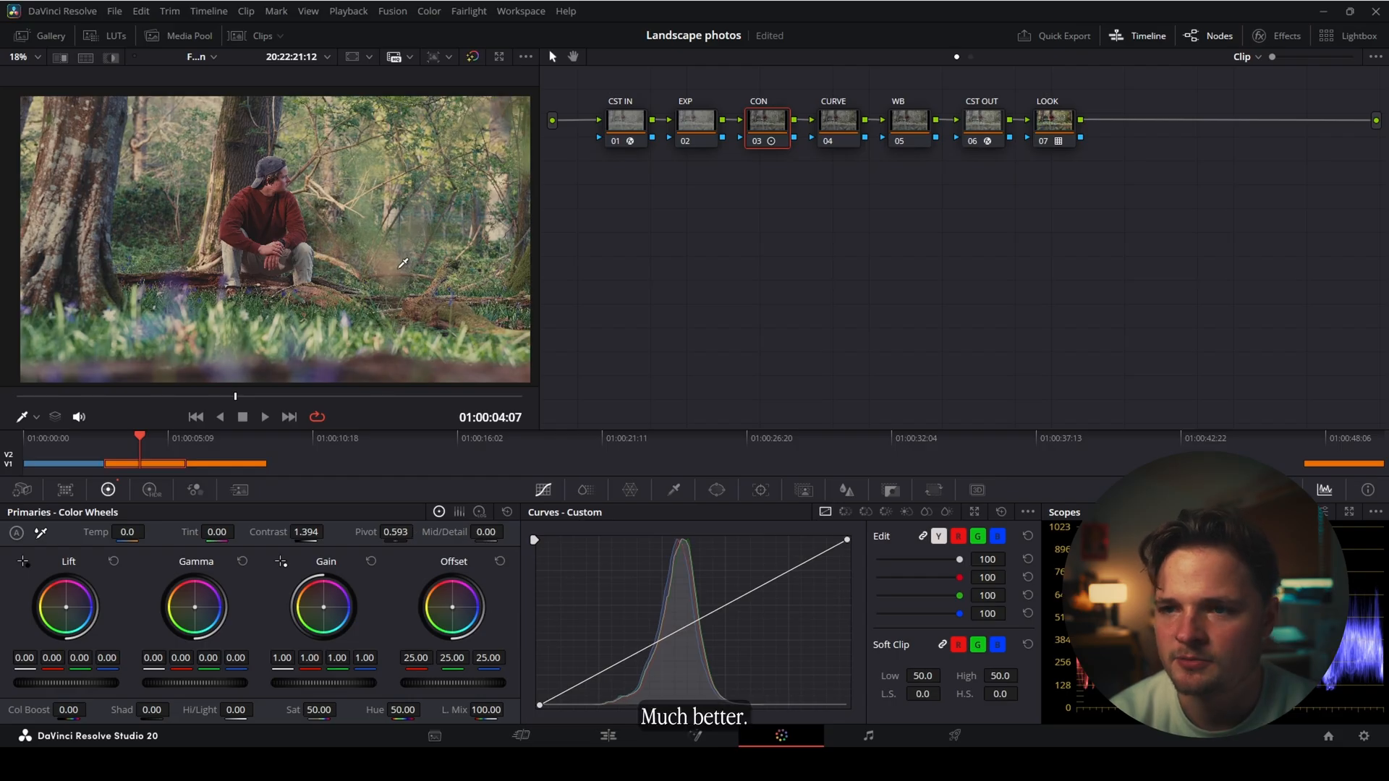
- Shape the CURVE node's custom curve by lowering the shadow, midtone and highlight points slightly and lifting the black point
{"action": "left_click", "coordinate": [838, 127]}
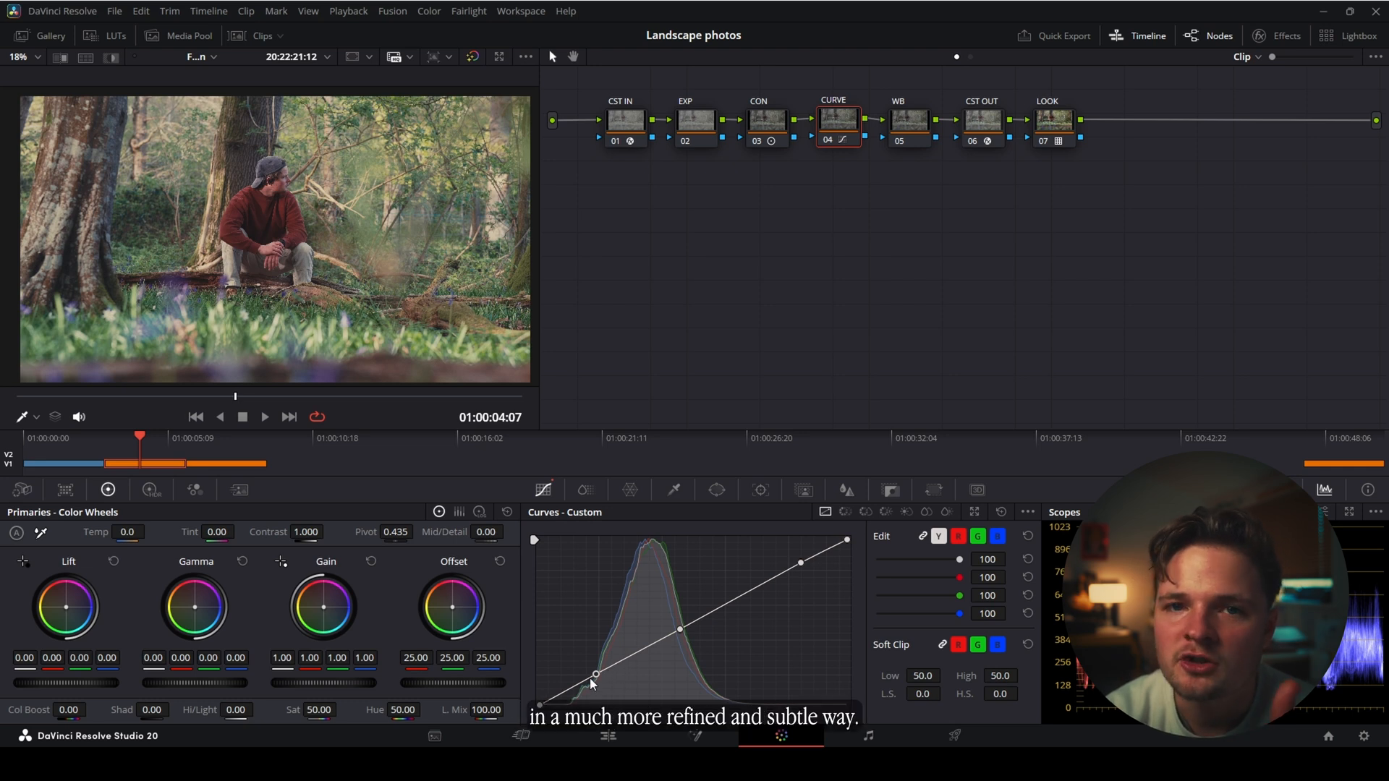
{"action": "left_click_drag", "start_coordinate": [598, 674], "coordinate": [602, 683]}
{"action": "left_click_drag", "start_coordinate": [801, 563], "coordinate": [766, 576]}
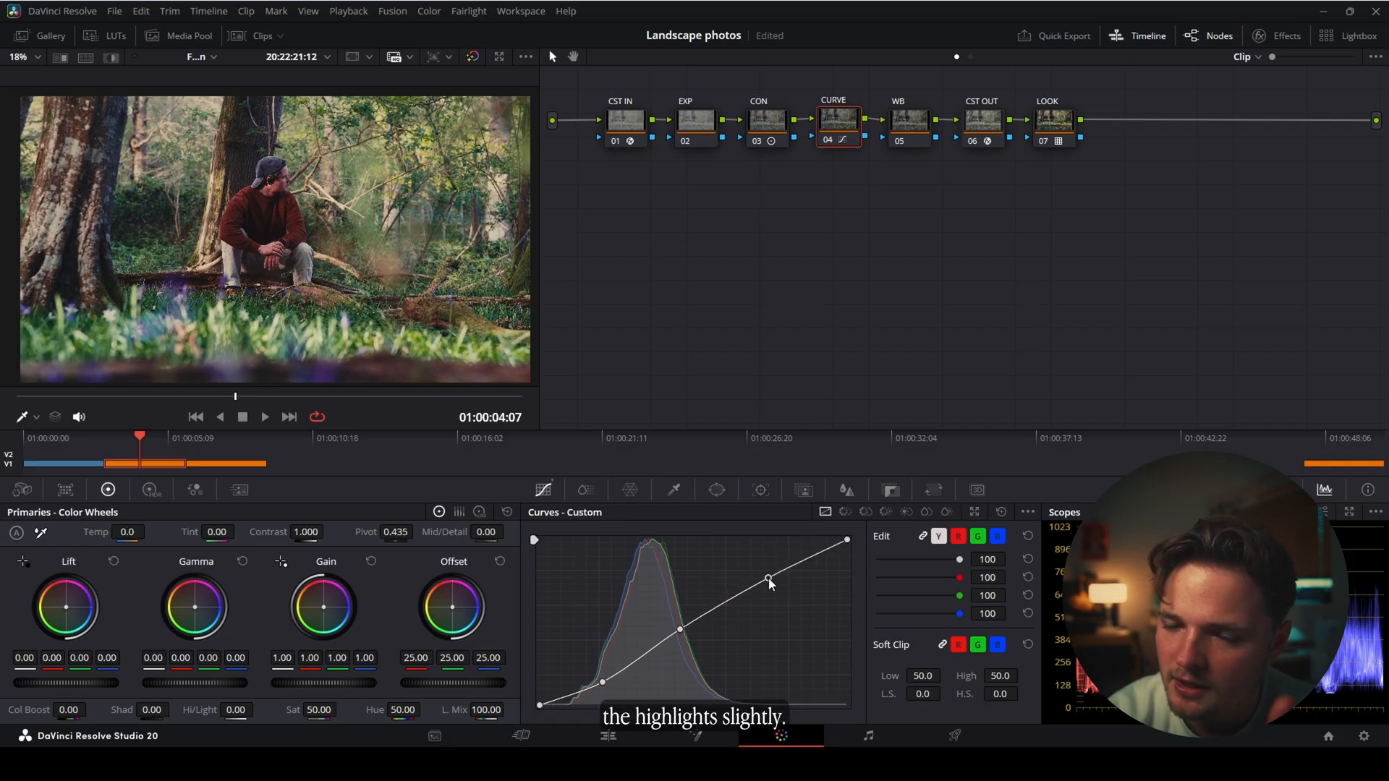
{"action": "left_click_drag", "start_coordinate": [679, 630], "coordinate": [673, 636]}
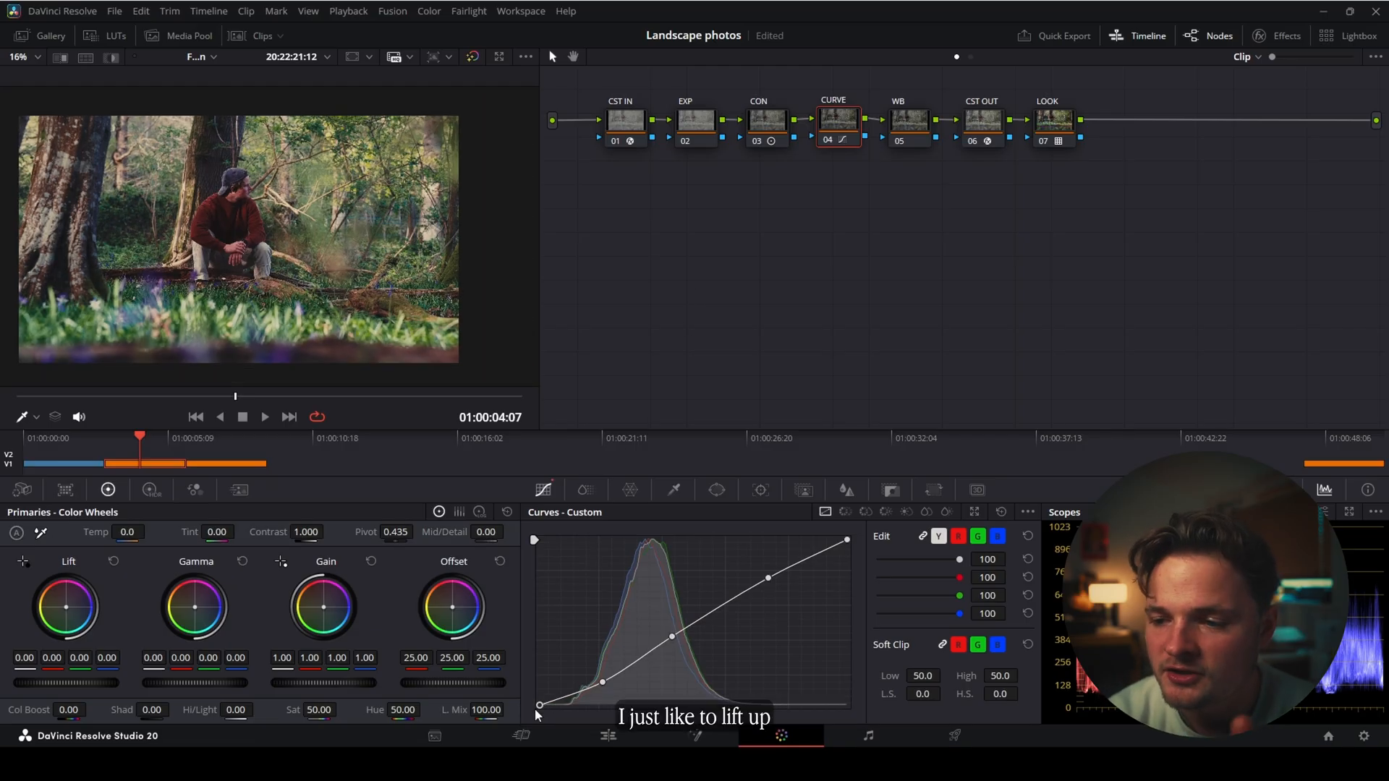
{"action": "left_click_drag", "start_coordinate": [539, 705], "coordinate": [537, 698]}
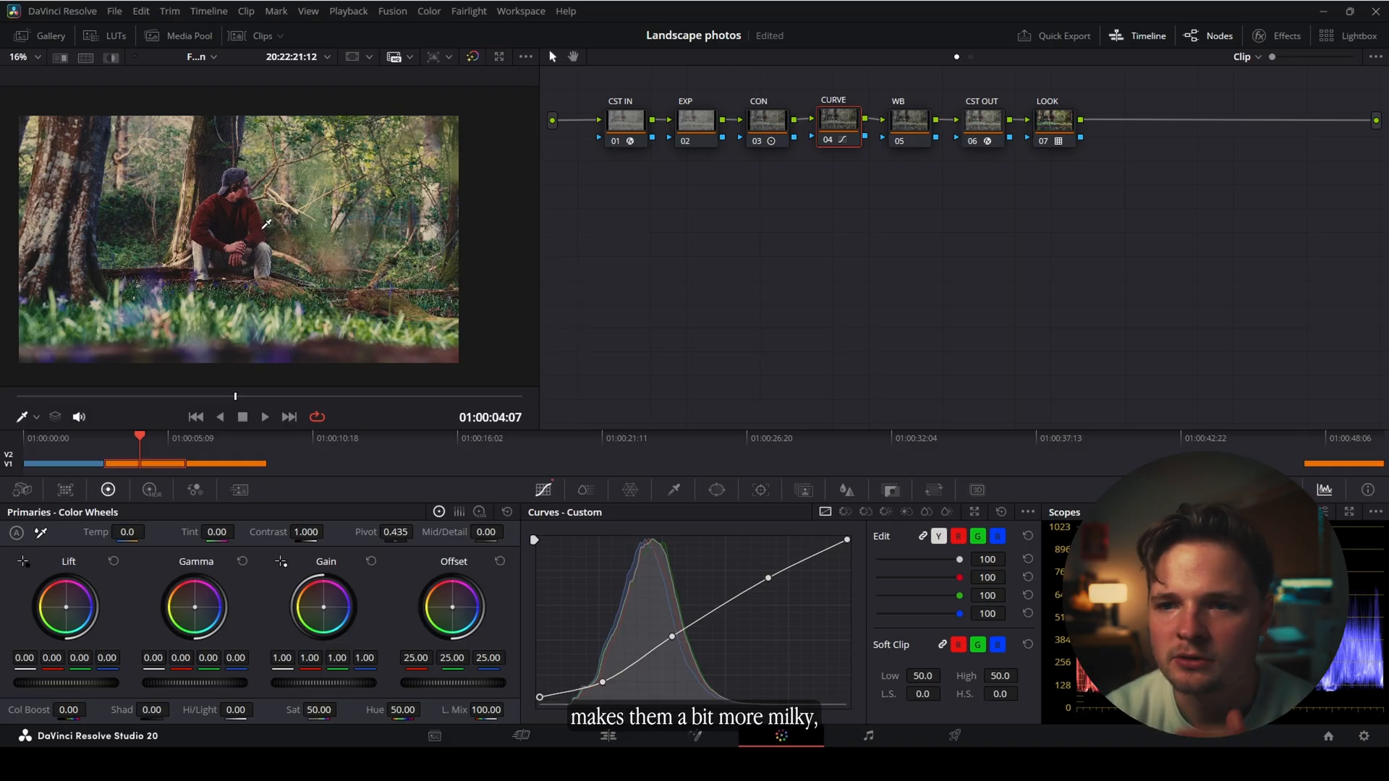
- Compare the image with the CURVE node disabled and enabled
{"action": "left_click", "coordinate": [828, 140]}
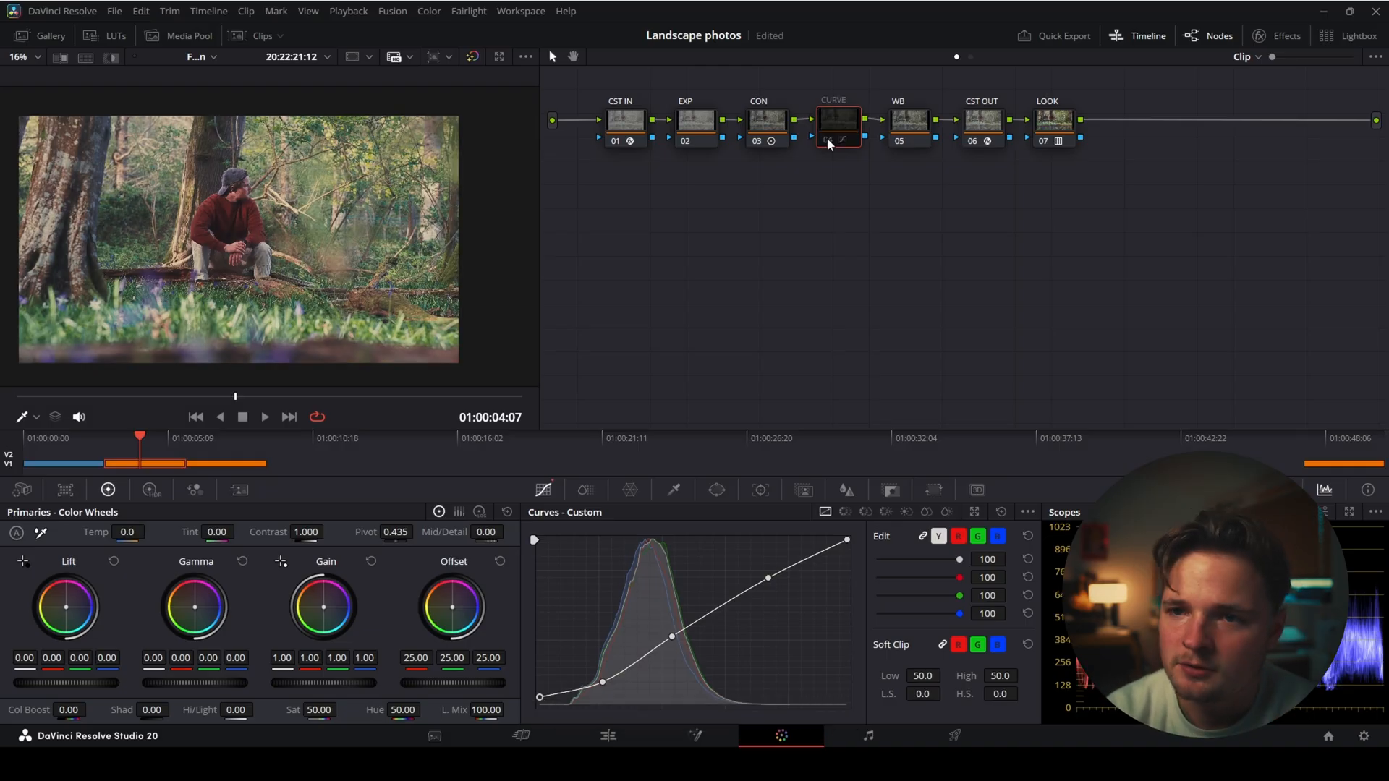
{"action": "left_click", "coordinate": [828, 140]}
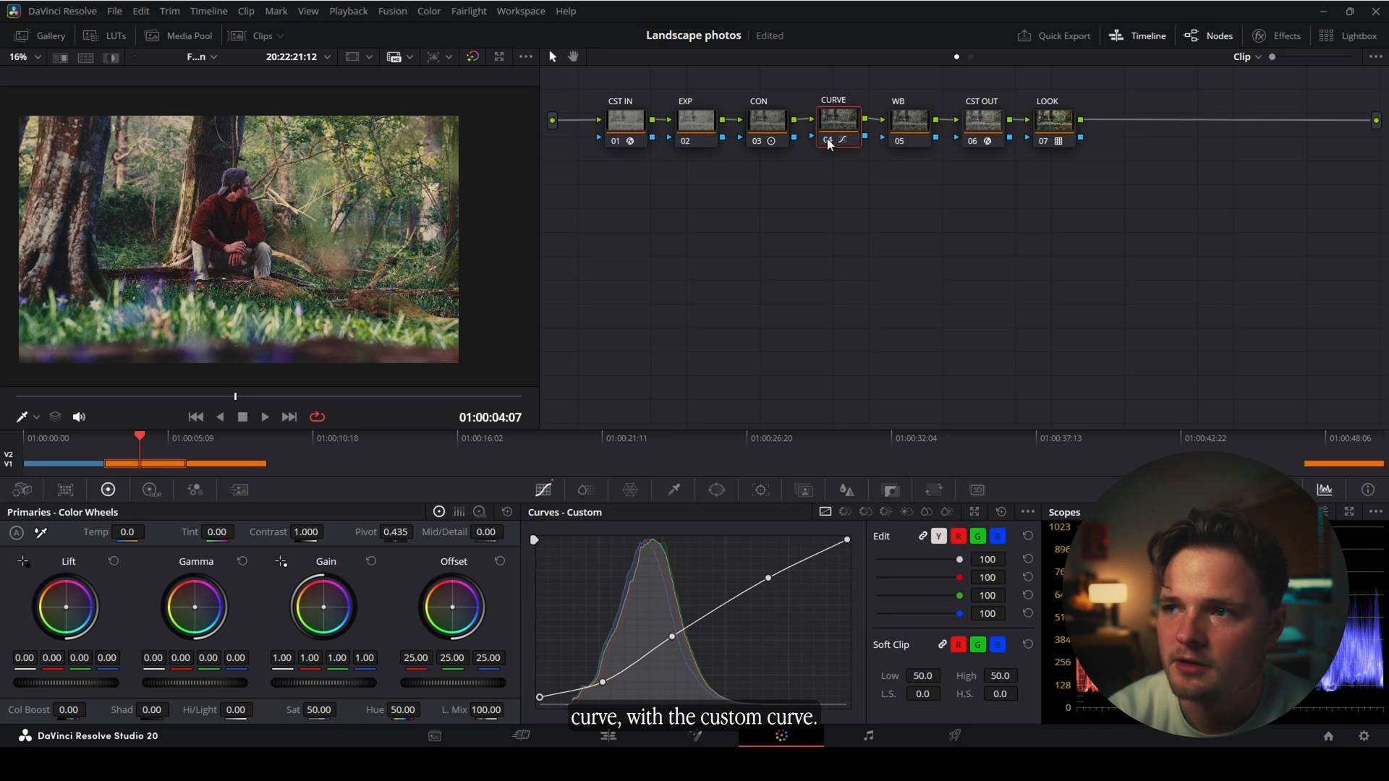
{"action": "left_click", "coordinate": [829, 141]}
{"action": "left_click", "coordinate": [829, 142]}
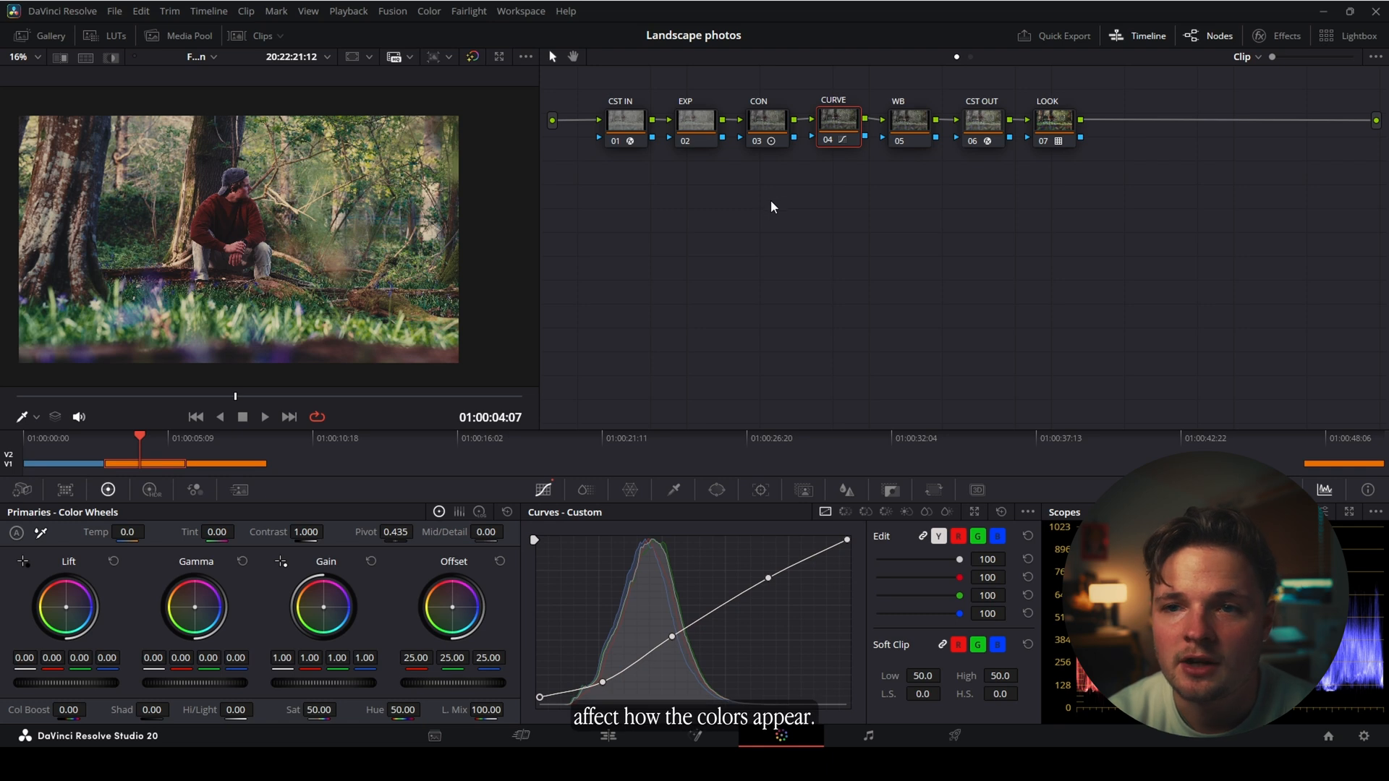
- Try a strong magenta shift of the Gain color balance on the WB node and undo it
{"action": "left_click", "coordinate": [912, 123]}
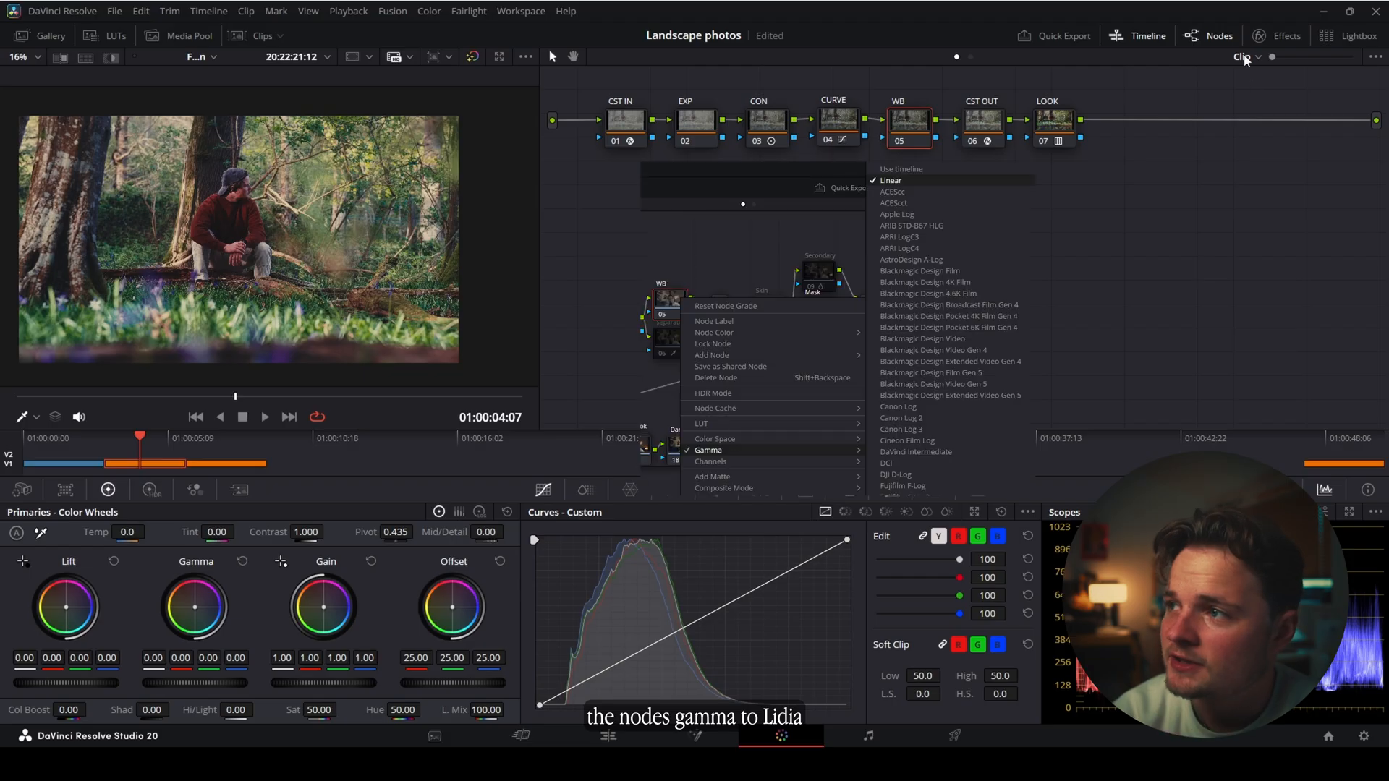
{"action": "left_click_drag", "start_coordinate": [486, 709], "coordinate": [445, 710]}
{"action": "left_click_drag", "start_coordinate": [323, 616], "coordinate": [329, 612]}
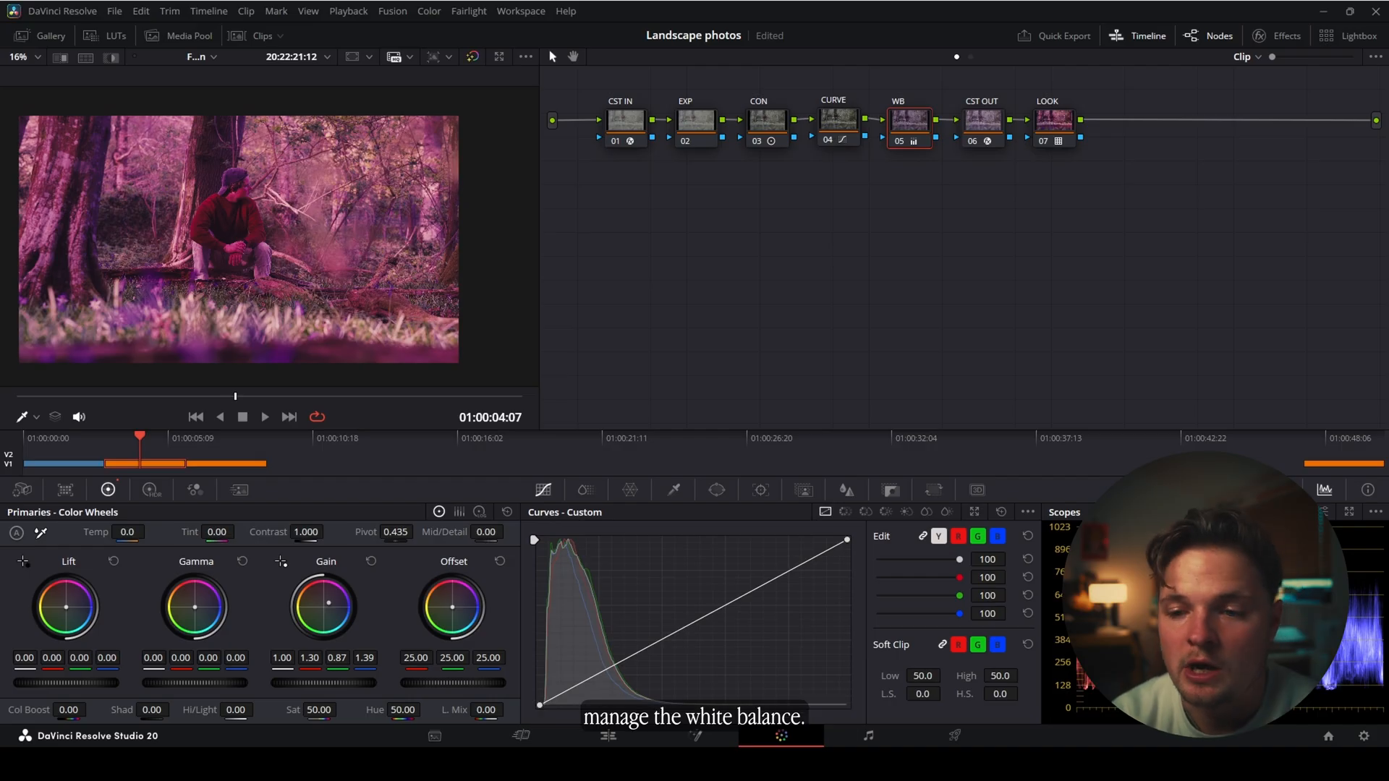
{"action": "key", "text": "ctrl+z"}
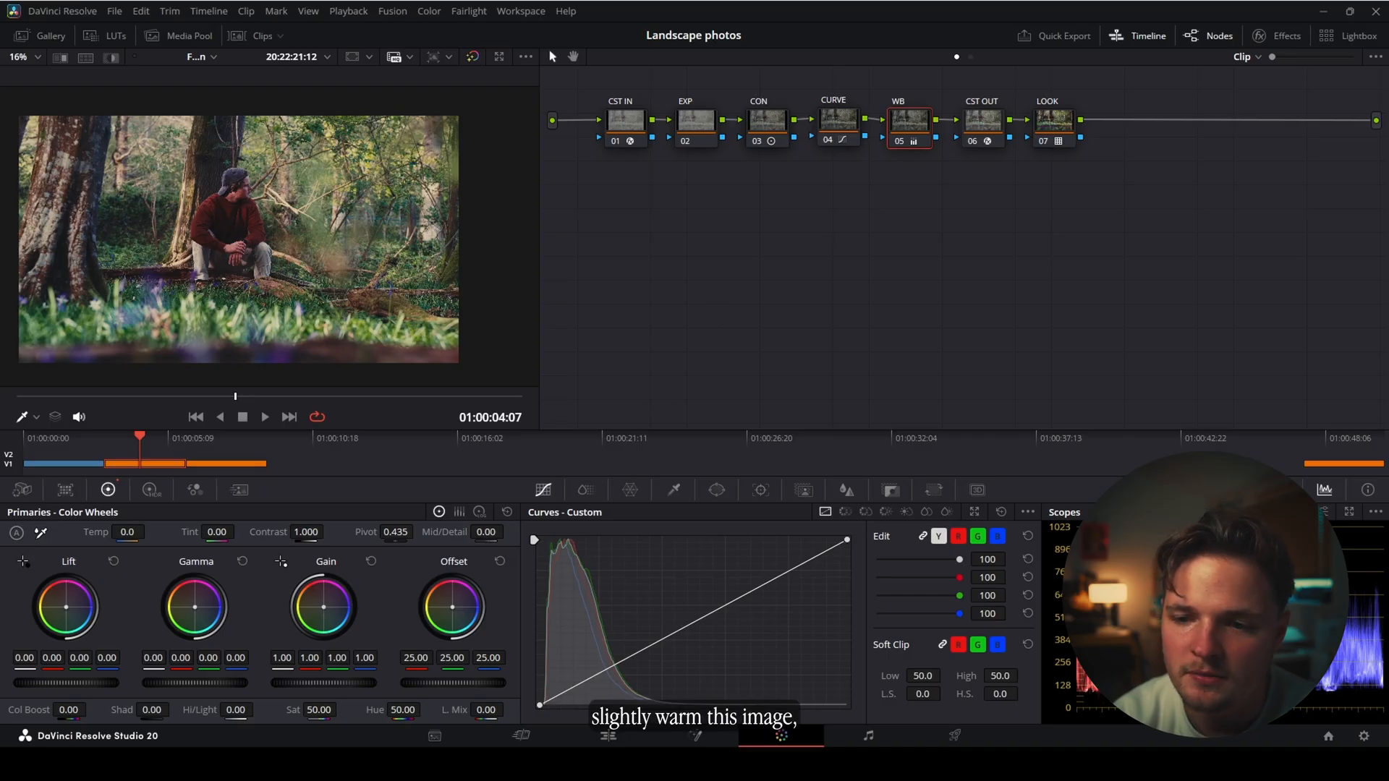
- Warm the image on the WB node by shifting its Gain to about red 1.05, green 0.99 and blue 0.95
{"action": "left_click_drag", "start_coordinate": [323, 607], "coordinate": [320, 605]}
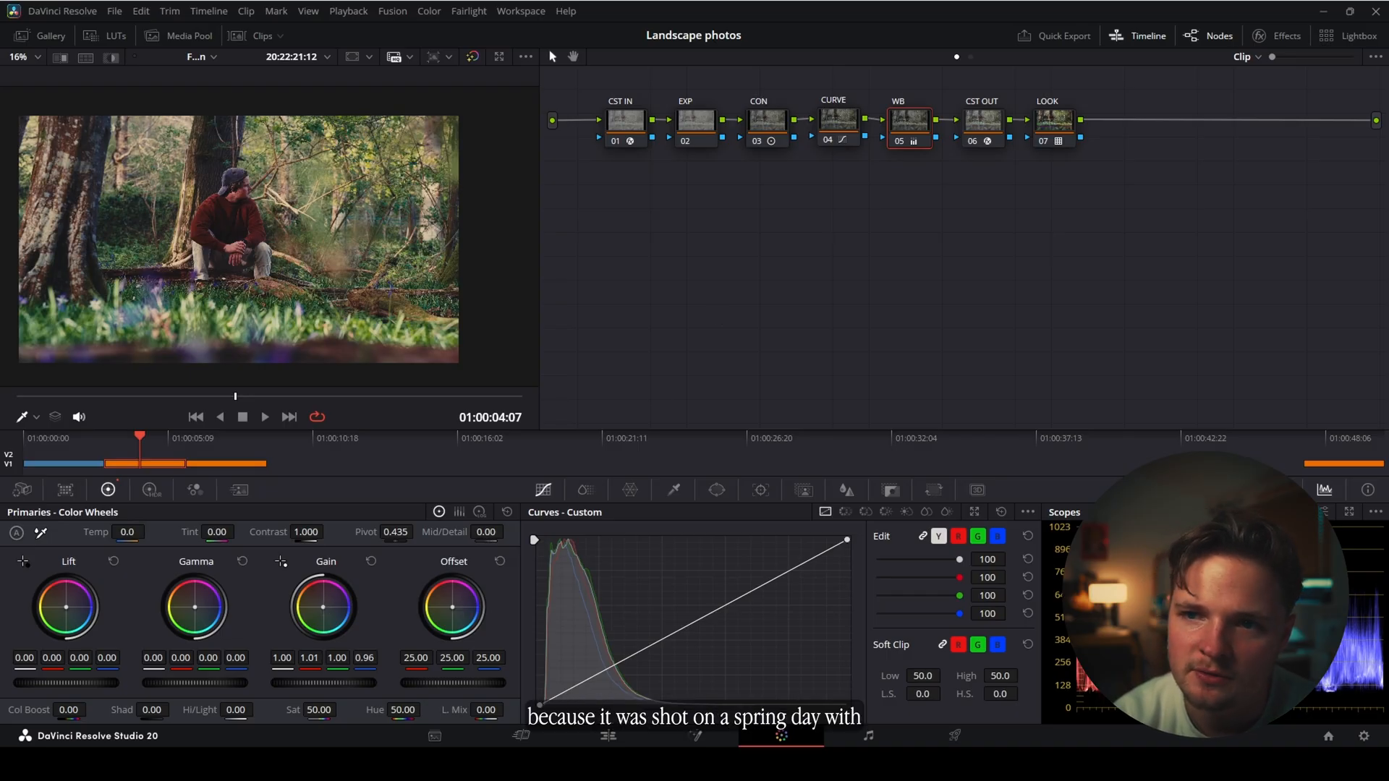
{"action": "left_click_drag", "start_coordinate": [323, 606], "coordinate": [322, 606]}
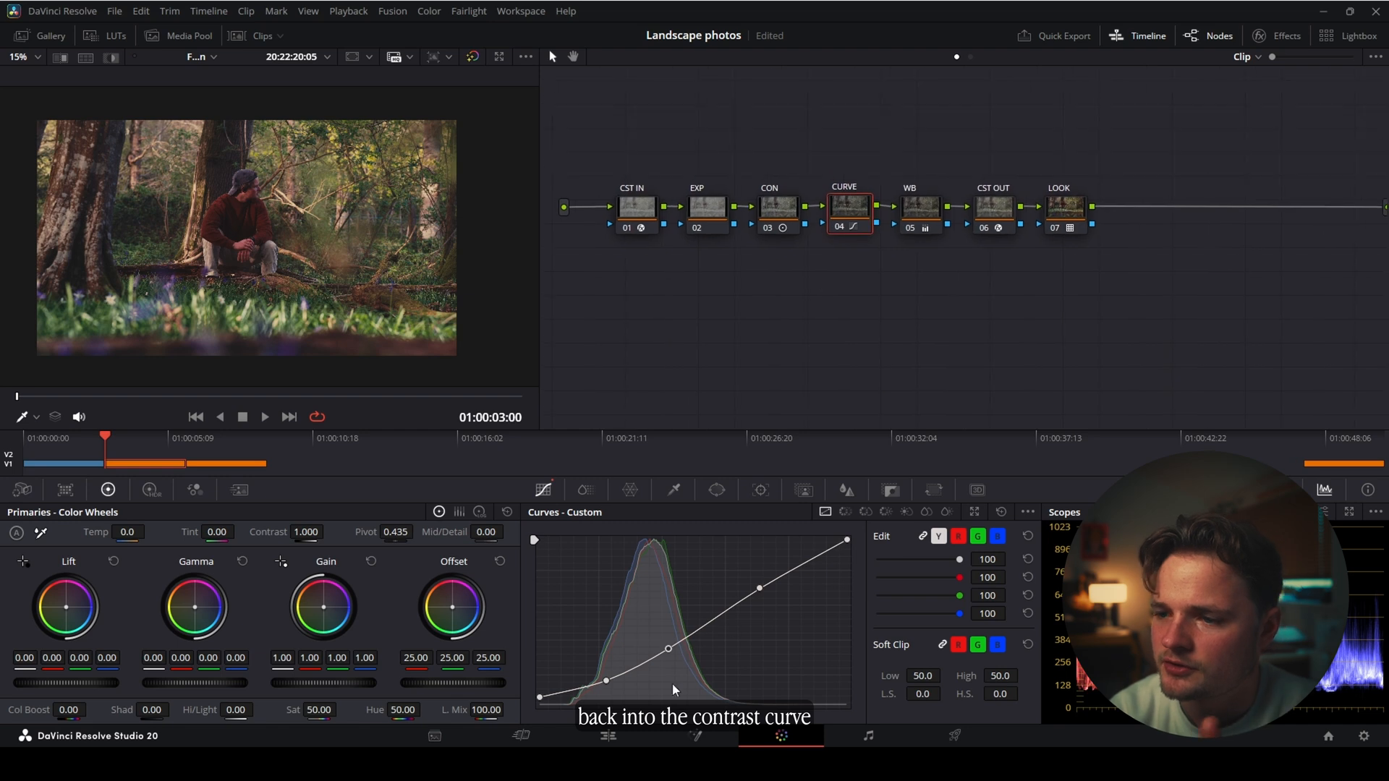
- Darken the image slightly by lowering the midtone and highlight points of the CURVE node's custom curve
{"action": "left_click_drag", "start_coordinate": [670, 649], "coordinate": [666, 651]}
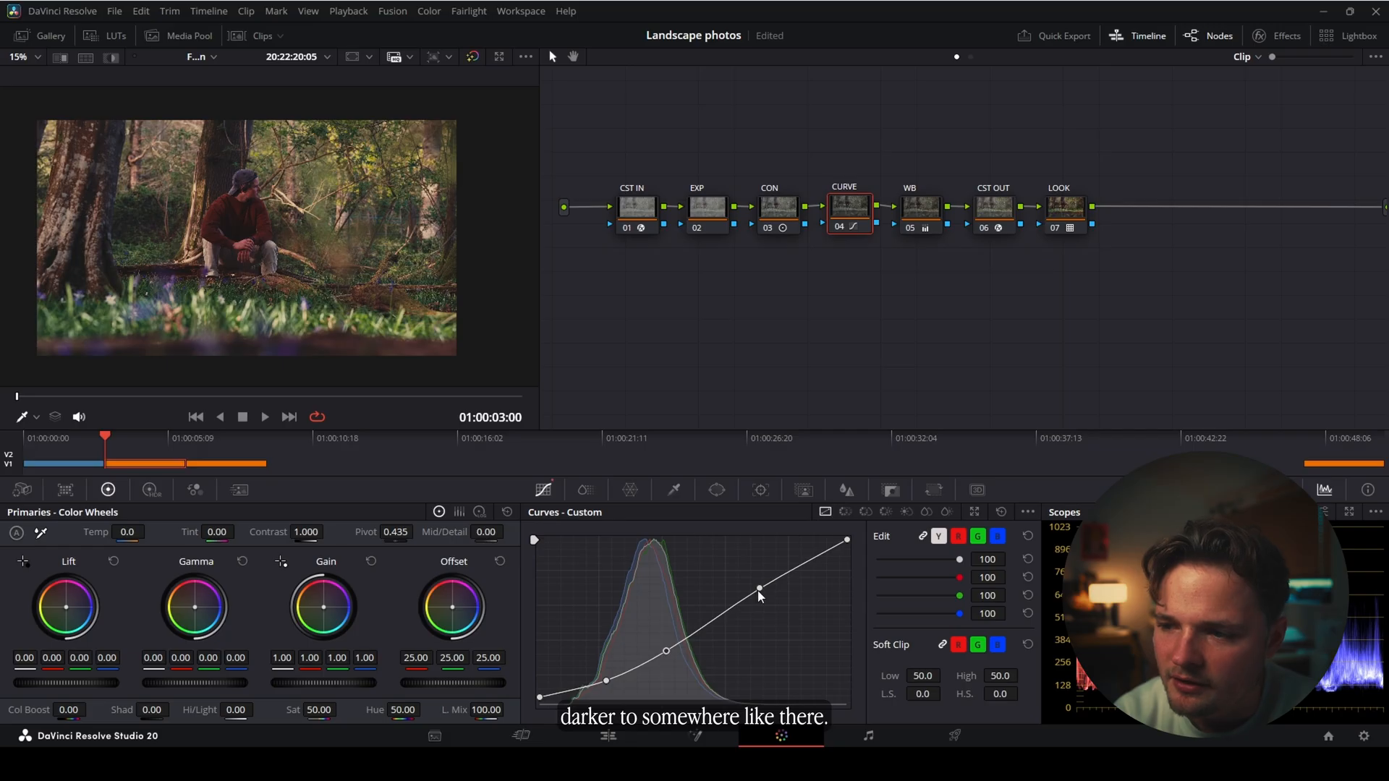
{"action": "left_click_drag", "start_coordinate": [757, 589], "coordinate": [758, 591]}
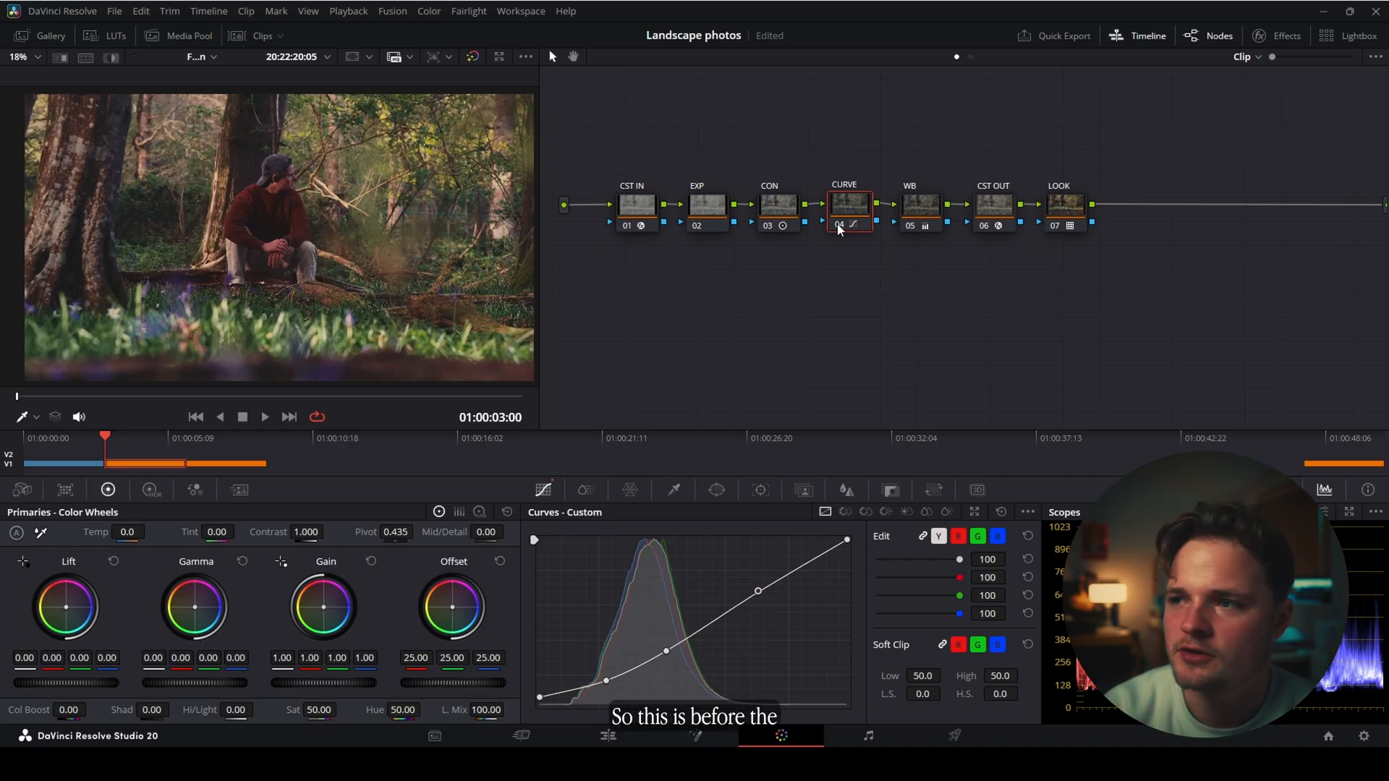
- Compare the image before and after the CURVE node and the WB node by toggling each one
{"action": "left_click", "coordinate": [837, 225]}
{"action": "left_click", "coordinate": [837, 224]}
{"action": "left_click", "coordinate": [915, 226]}
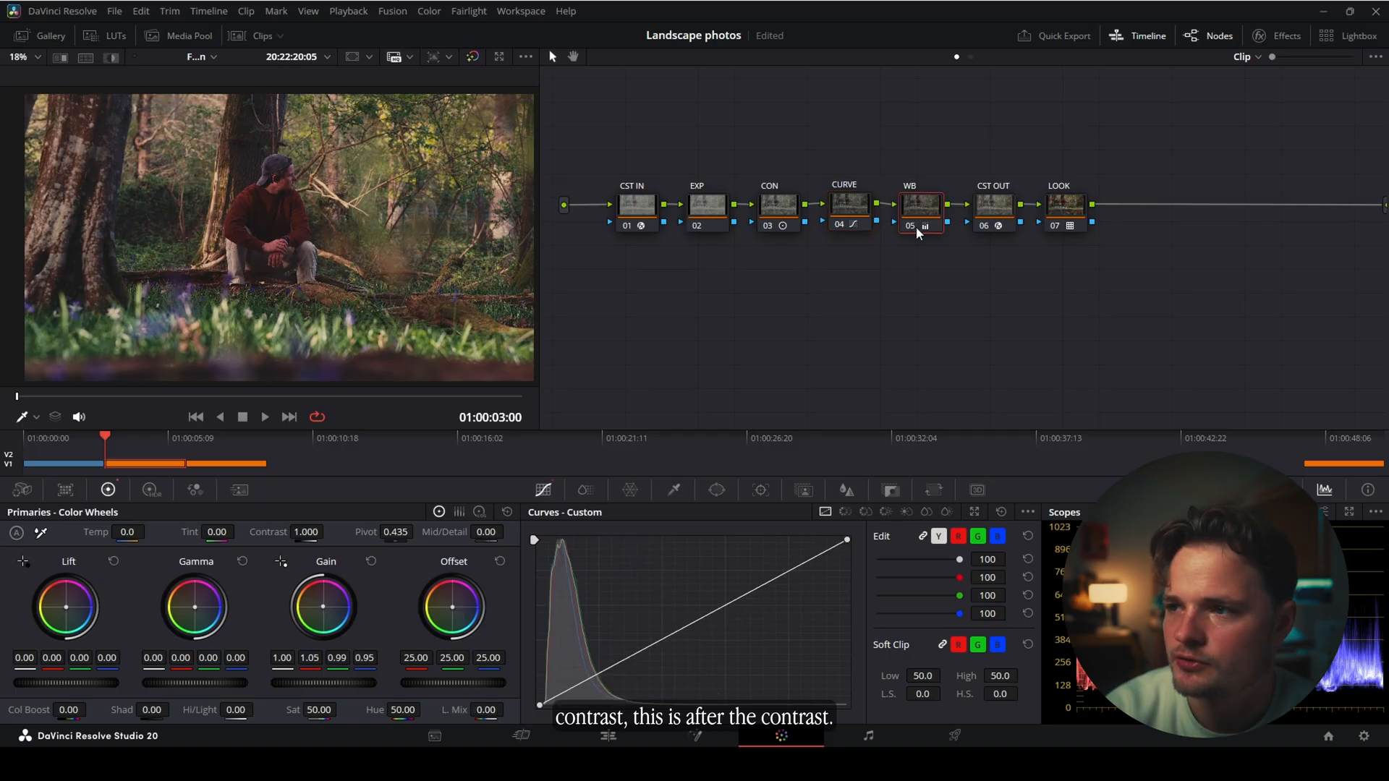
{"action": "left_click", "coordinate": [912, 225]}
{"action": "left_click", "coordinate": [913, 226]}
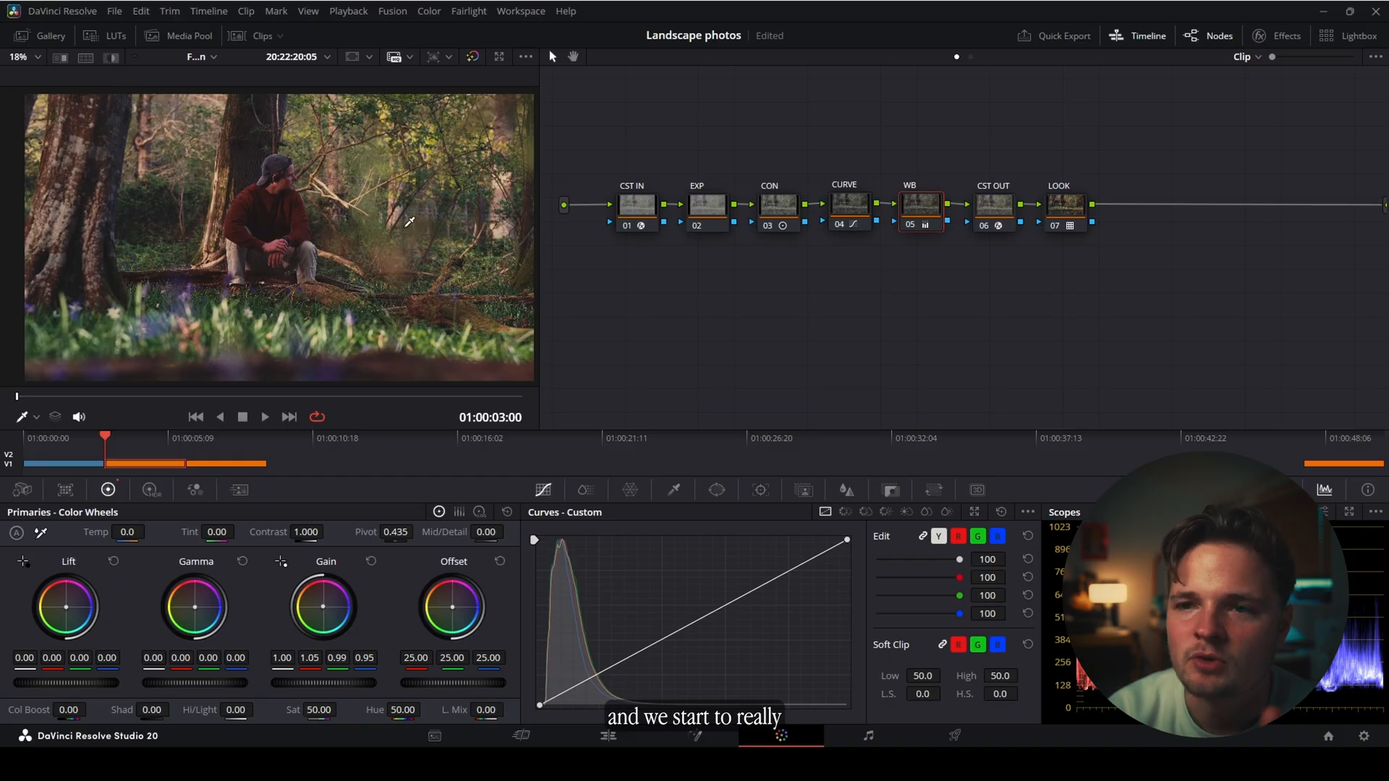
- Add three serial nodes after the WB node
{"action": "key", "text": "alt+s"}
{"action": "key", "text": "alt+s"}
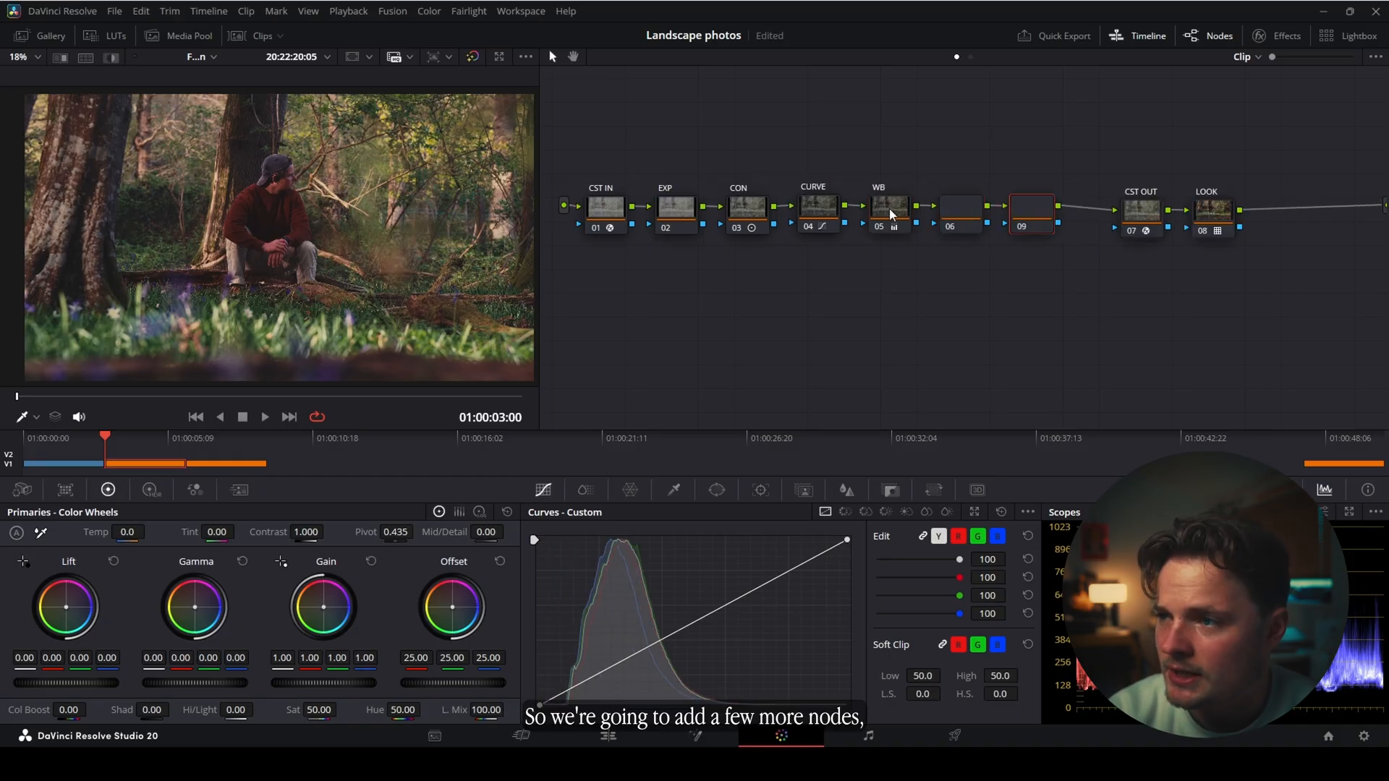
{"action": "key", "text": "alt+s"}
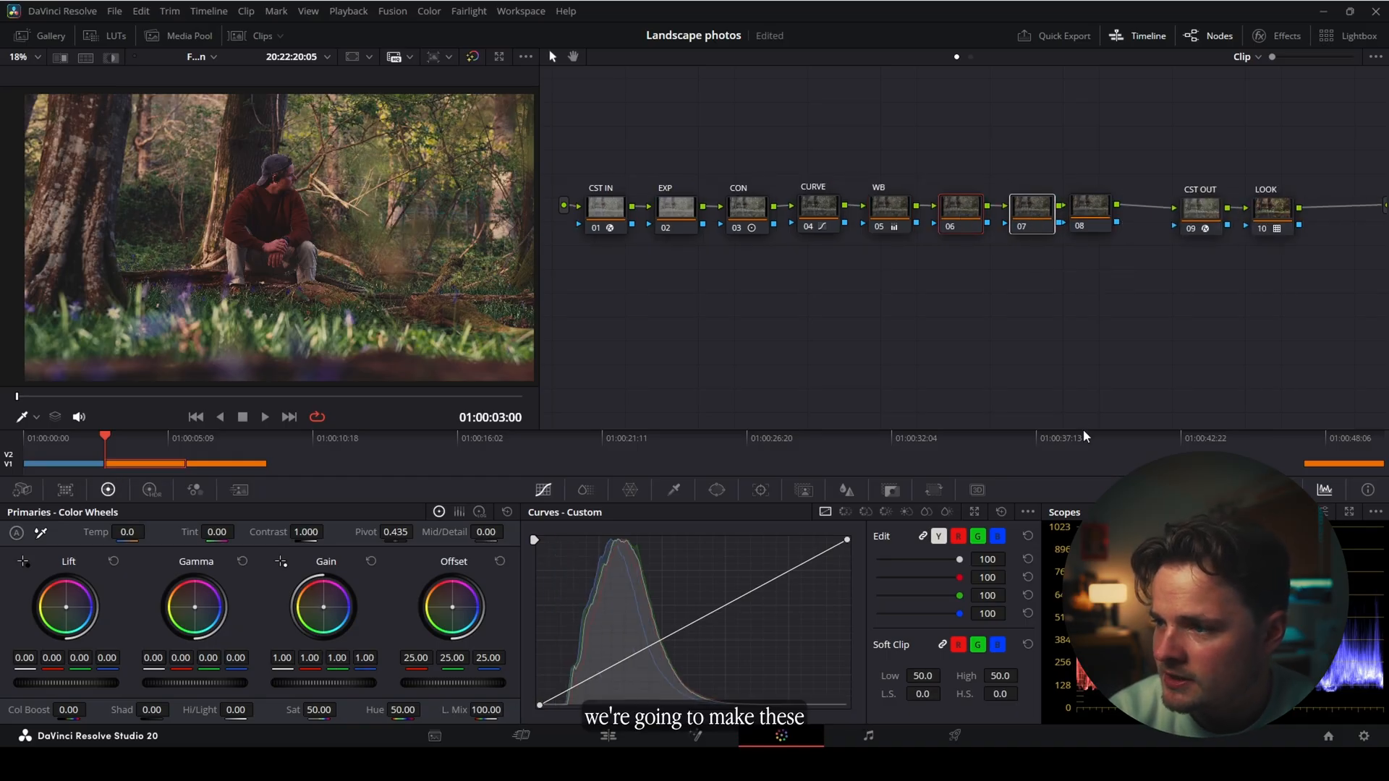
- Combine the first two new nodes after WB into a compound node labelled SKIN
{"action": "left_click", "coordinate": [1087, 450]}
{"action": "left_click_drag", "start_coordinate": [1033, 215], "coordinate": [959, 215]}
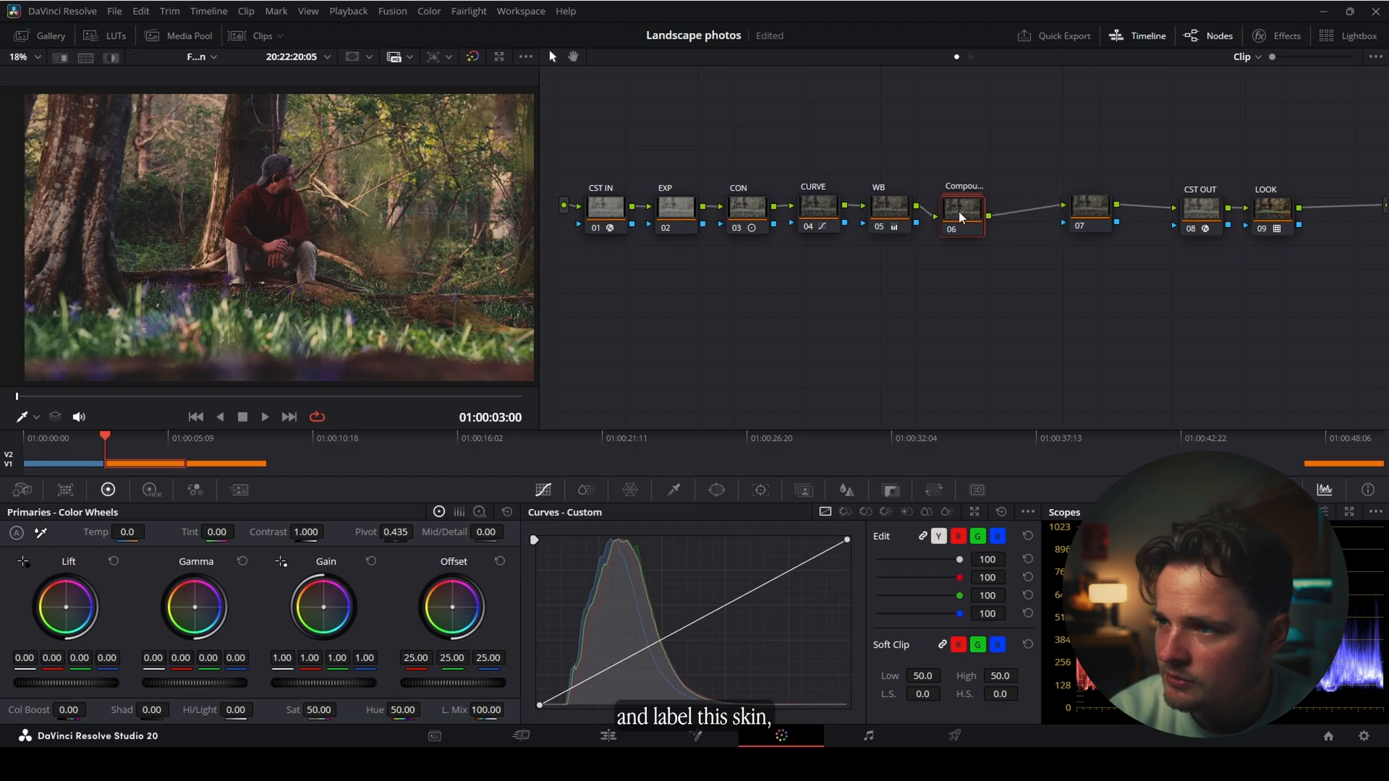
- Move the empty node after SKIN closer to it and add two parallel nodes beneath it
{"action": "left_click_drag", "start_coordinate": [1087, 209], "coordinate": [1056, 197]}
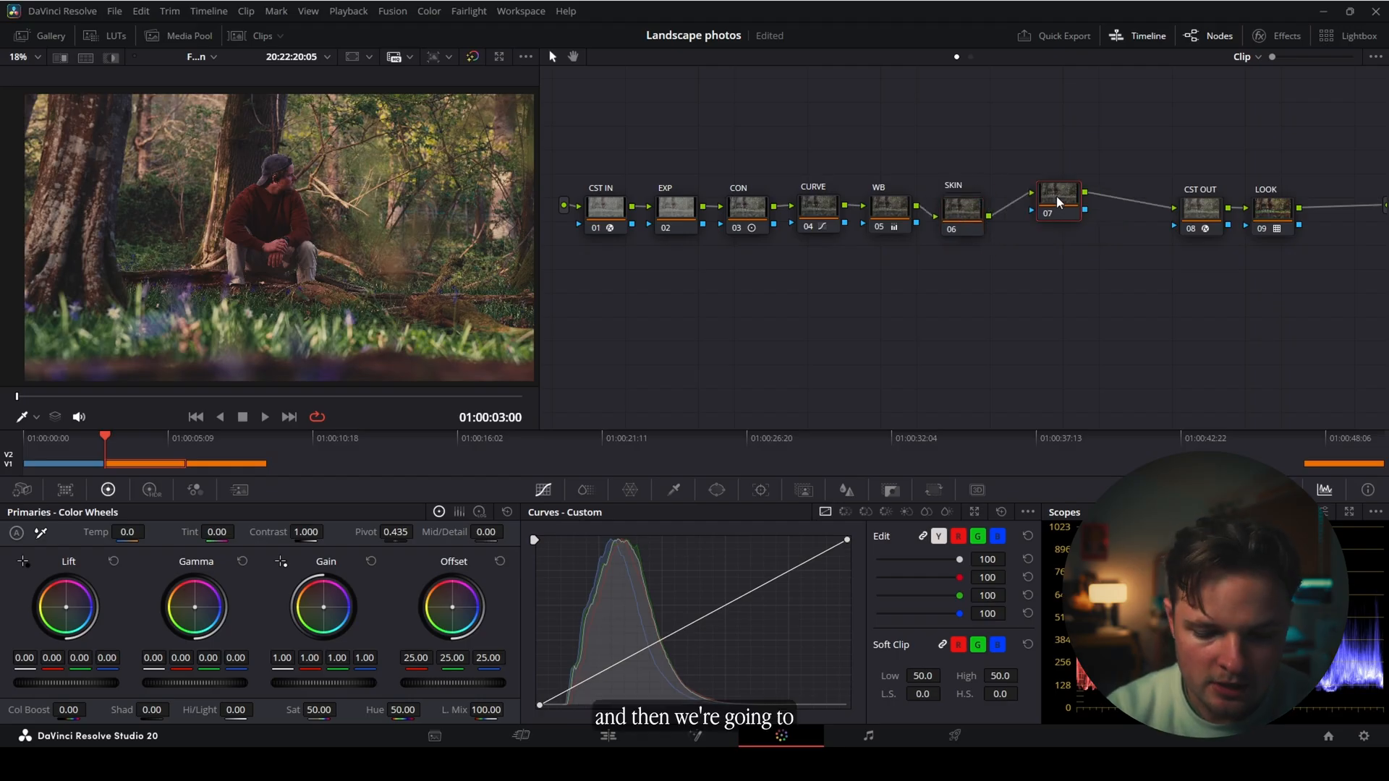
{"action": "key", "text": "alt+p"}
{"action": "key", "text": "alt+p"}
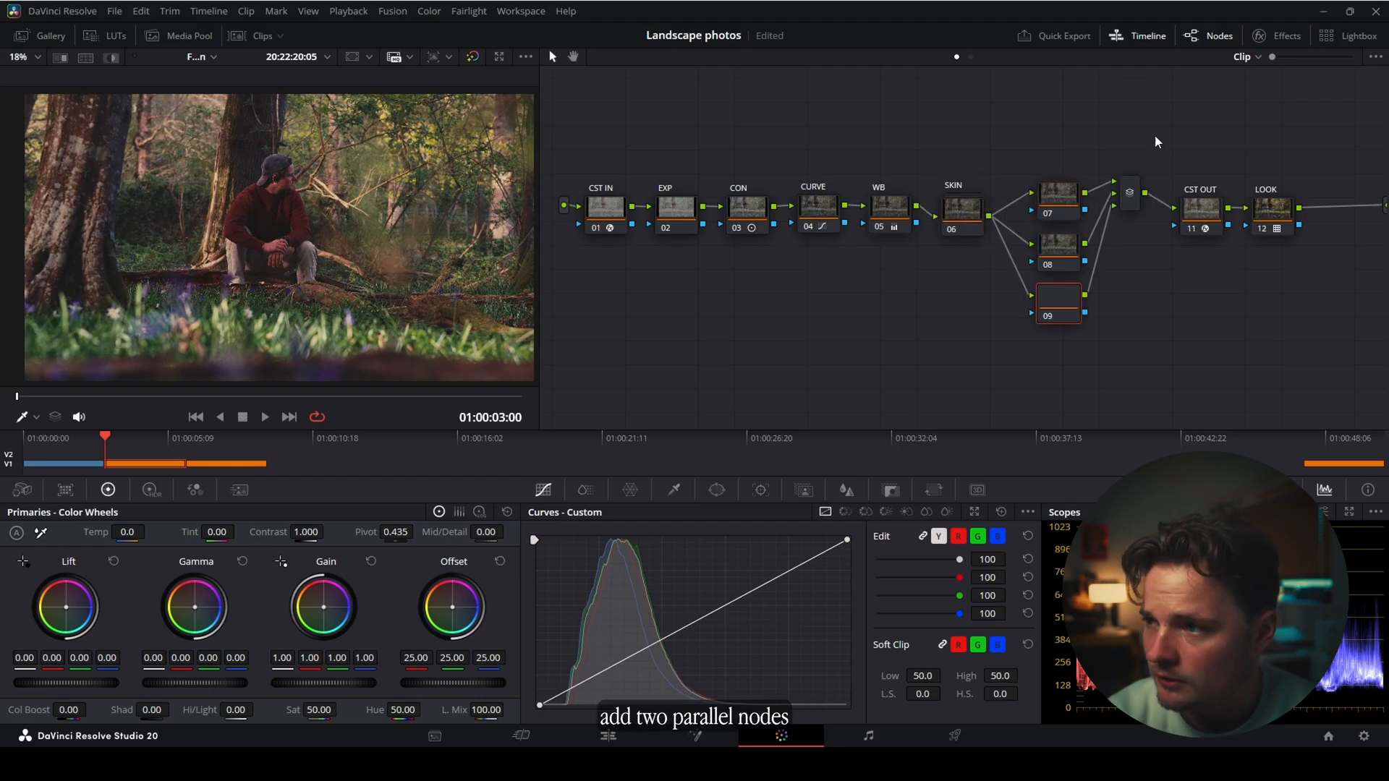
- Label the upper parallel node COLOUR and the two below it MASK, and space COLOUR apart from them
{"action": "left_click", "coordinate": [1065, 202]}
{"action": "key", "text": "F2"}
{"action": "type", "text": "COLOUR"}
{"action": "left_click", "coordinate": [1052, 248]}
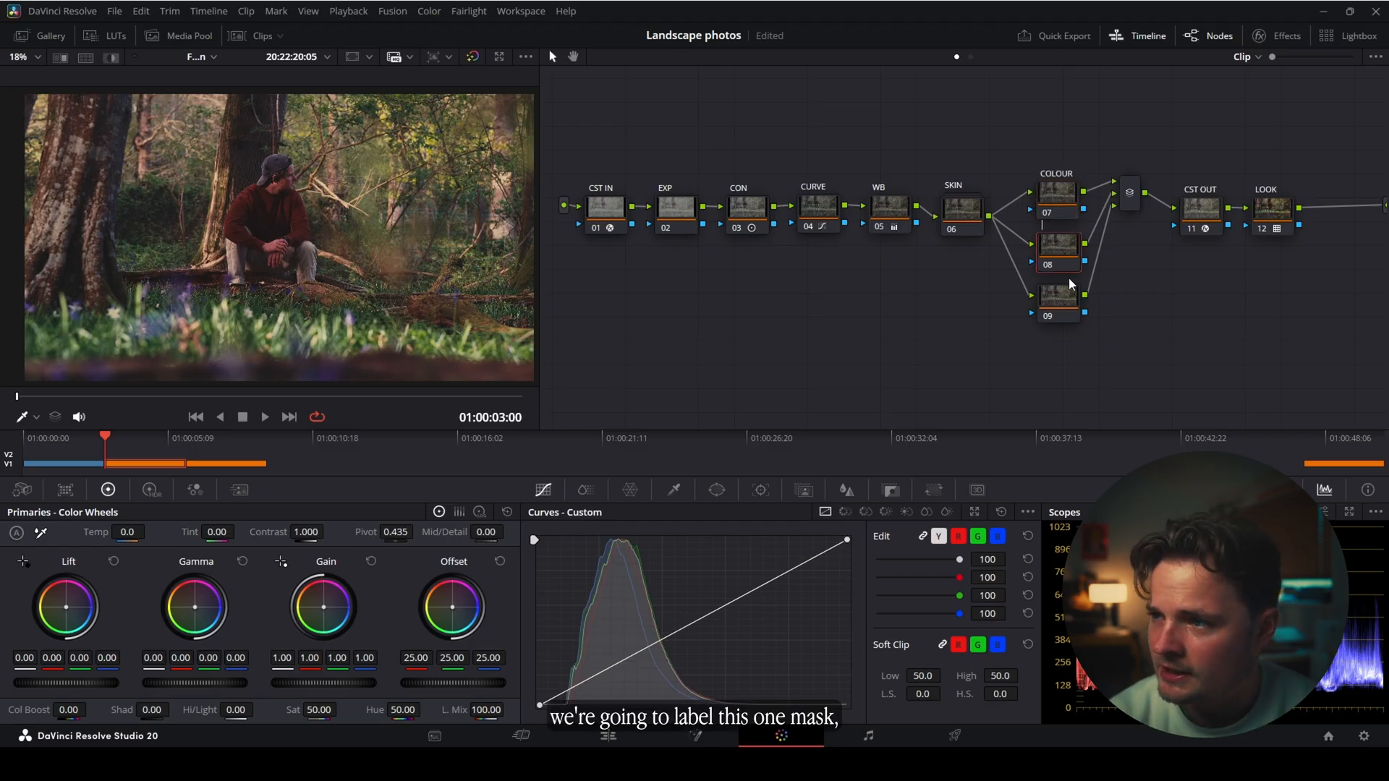
{"action": "key", "text": "F2"}
{"action": "type", "text": "MASK"}
{"action": "left_click", "coordinate": [1074, 303]}
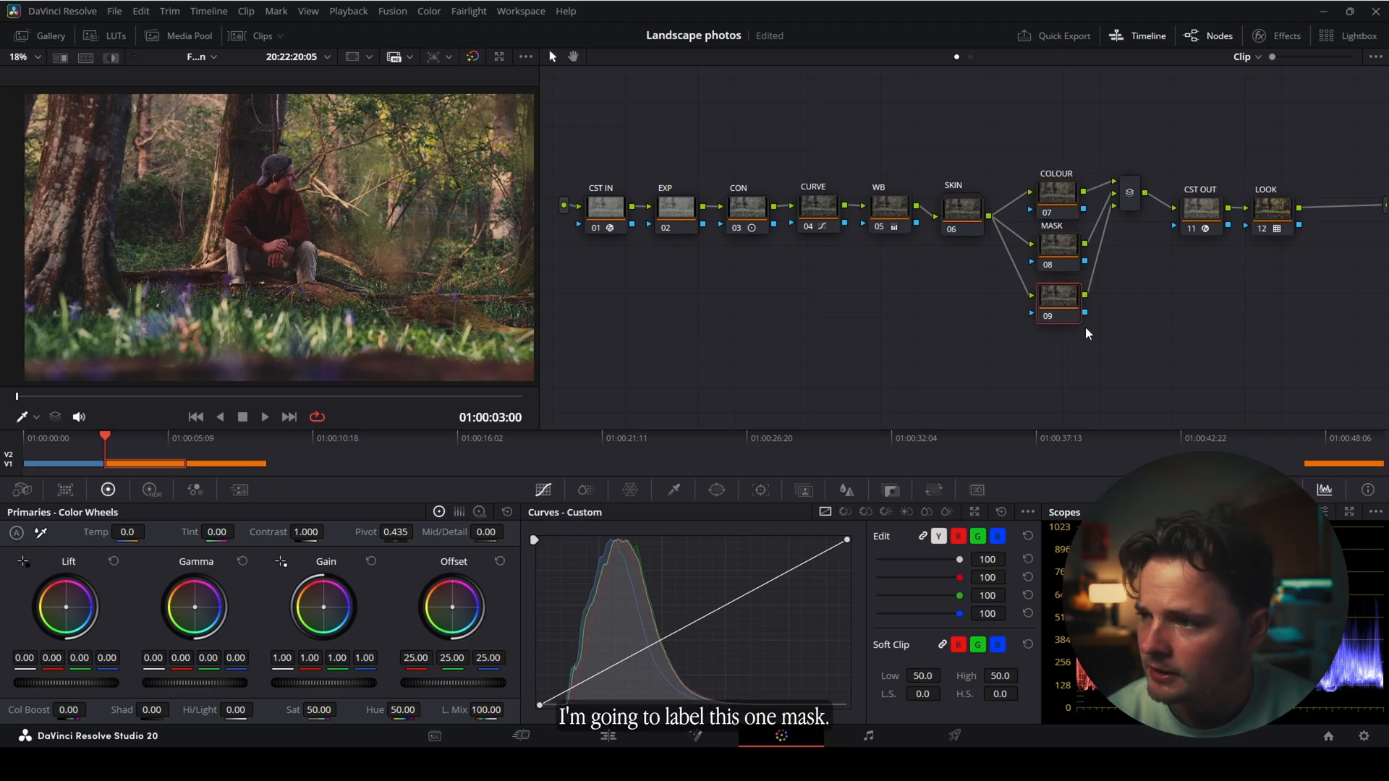
{"action": "key", "text": "F2"}
{"action": "type", "text": "MASK"}
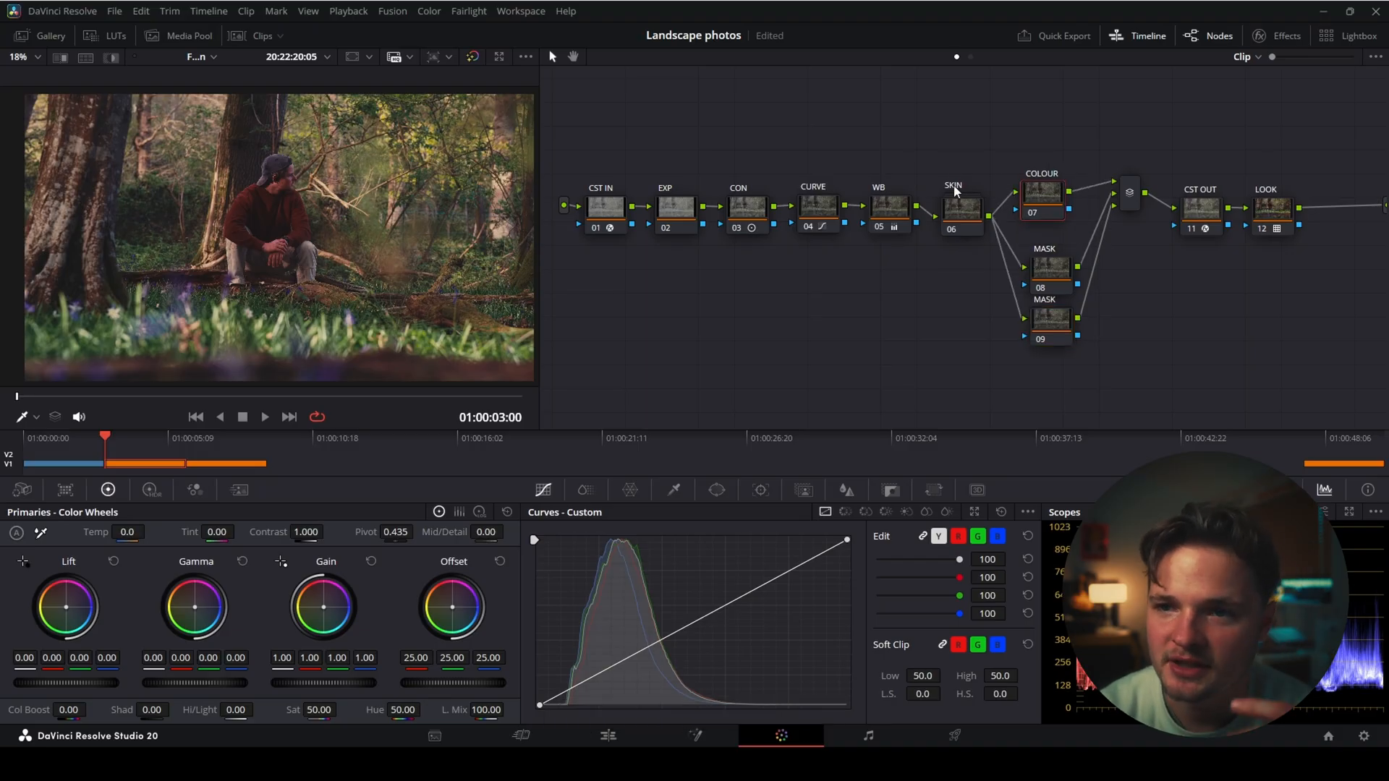
{"action": "left_click_drag", "start_coordinate": [1057, 195], "coordinate": [1064, 189]}
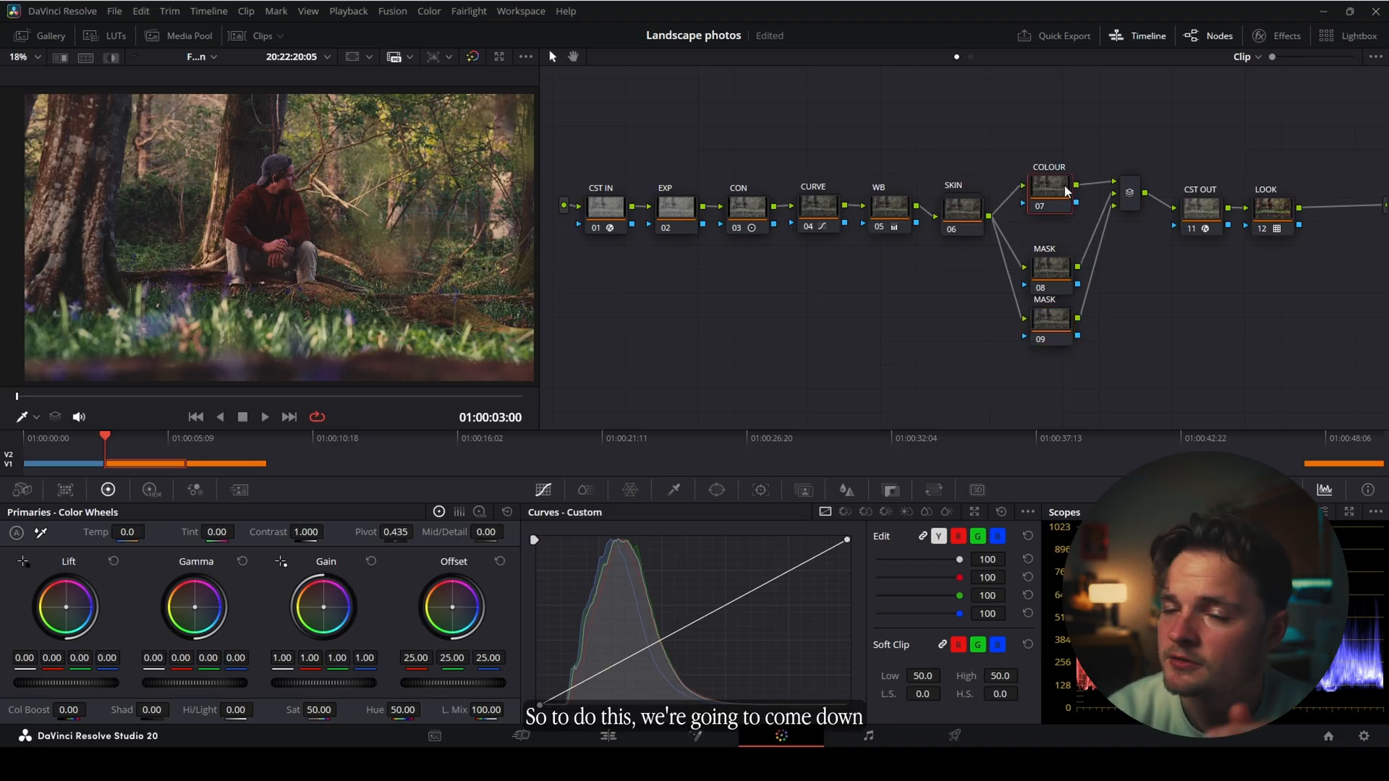
- Open ColorSlice for the COLOUR node and highlight the image areas covered by the Green range
{"action": "left_click", "coordinate": [584, 491]}
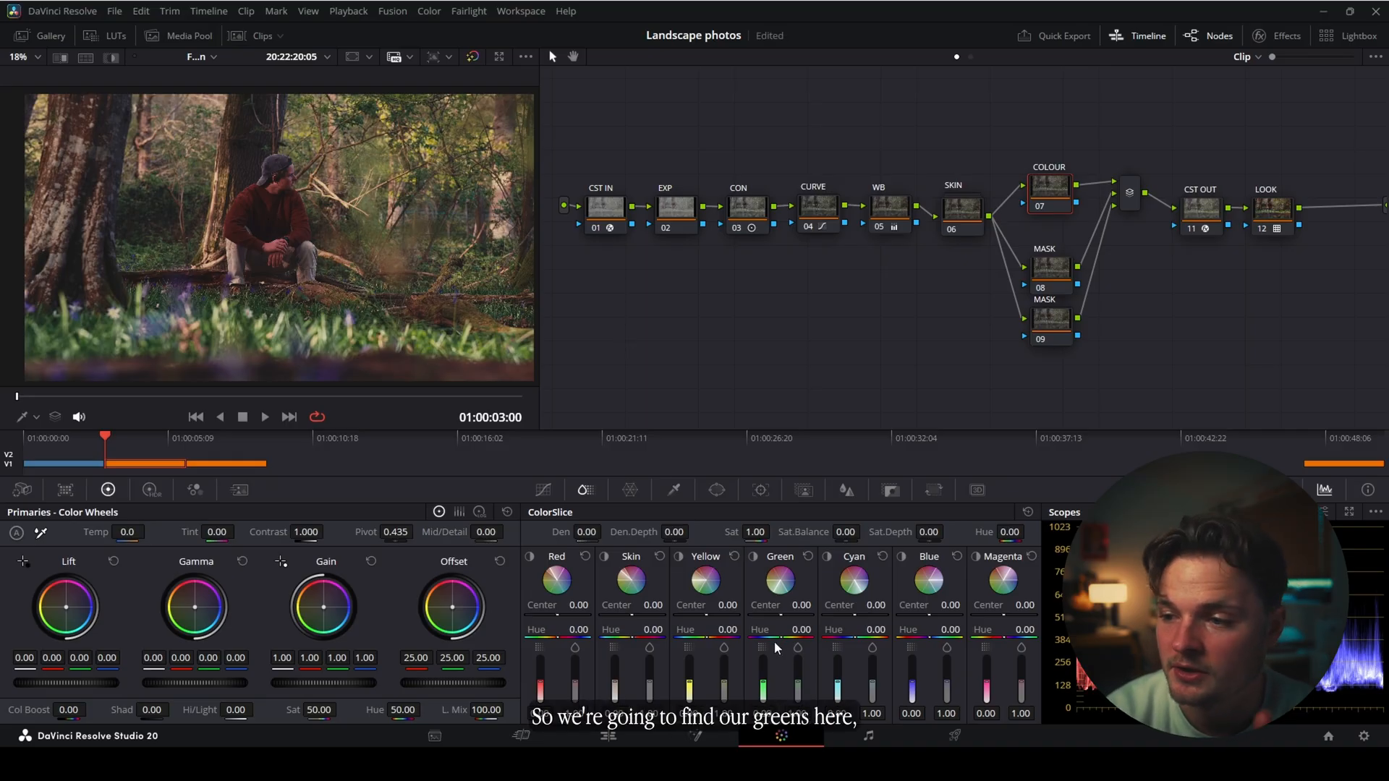
{"action": "left_click", "coordinate": [753, 558]}
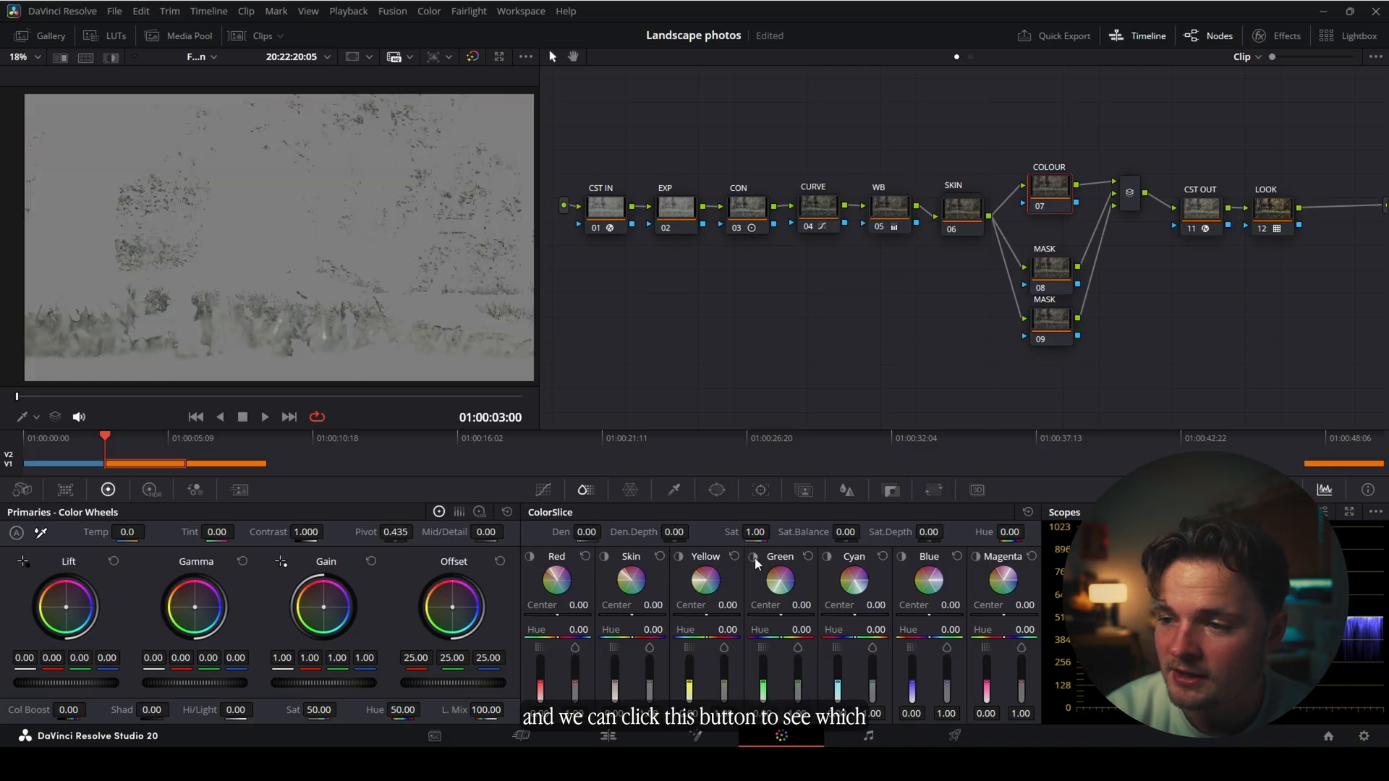
- Turn off the Green range highlight and raise the COLOUR node's Green saturation to 1.36 and Green density to 0.16
{"action": "left_click", "coordinate": [753, 558]}
{"action": "left_click", "coordinate": [754, 558]}
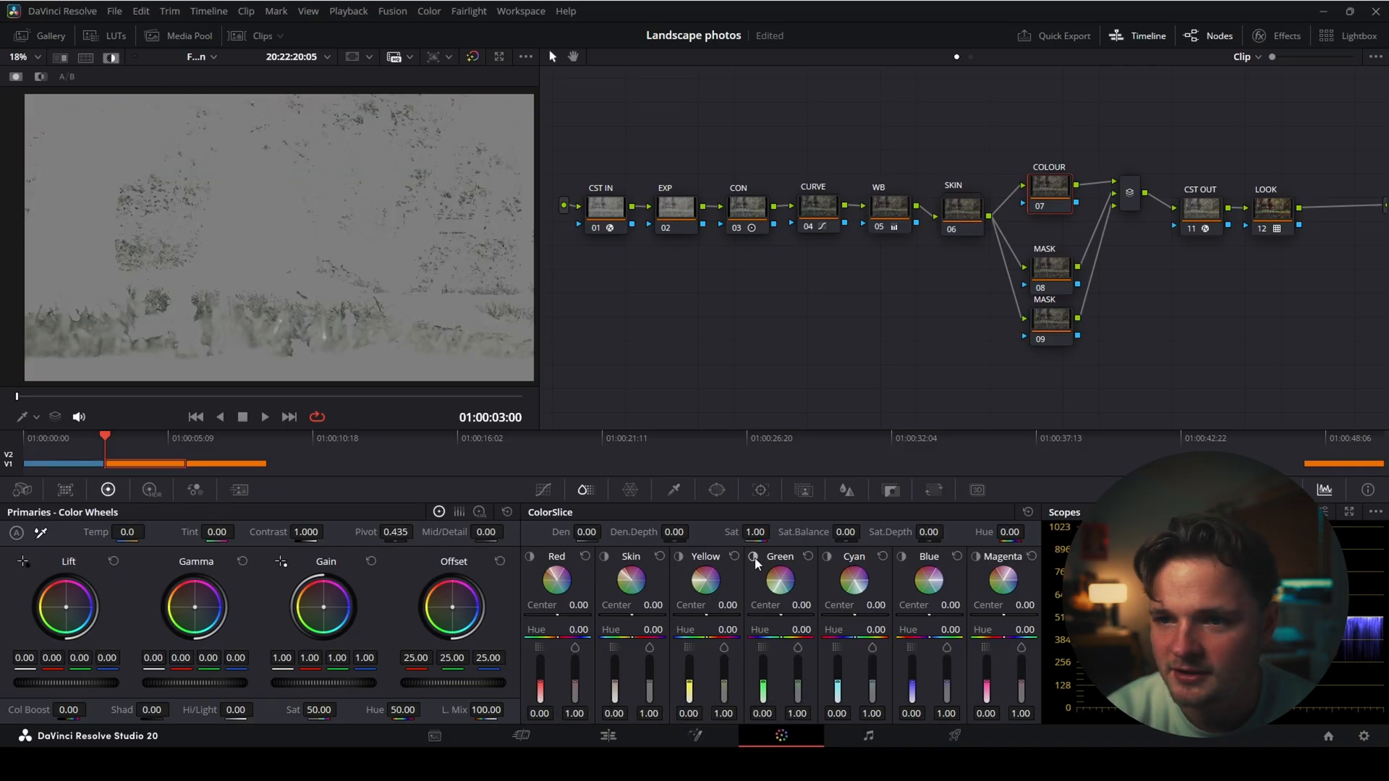
{"action": "left_click", "coordinate": [753, 558]}
{"action": "key", "text": "space"}
{"action": "left_click_drag", "start_coordinate": [798, 680], "coordinate": [798, 673]}
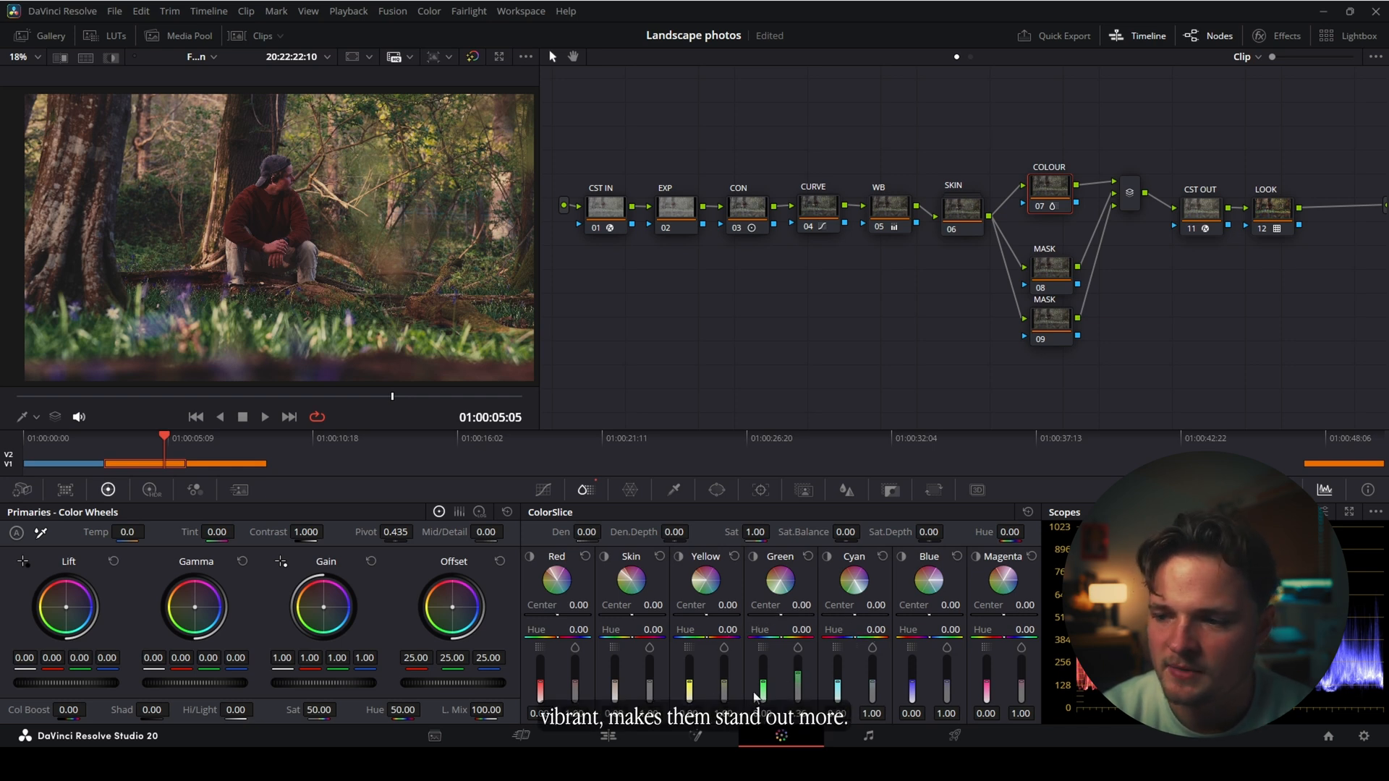
{"action": "left_click_drag", "start_coordinate": [764, 681], "coordinate": [764, 678]}
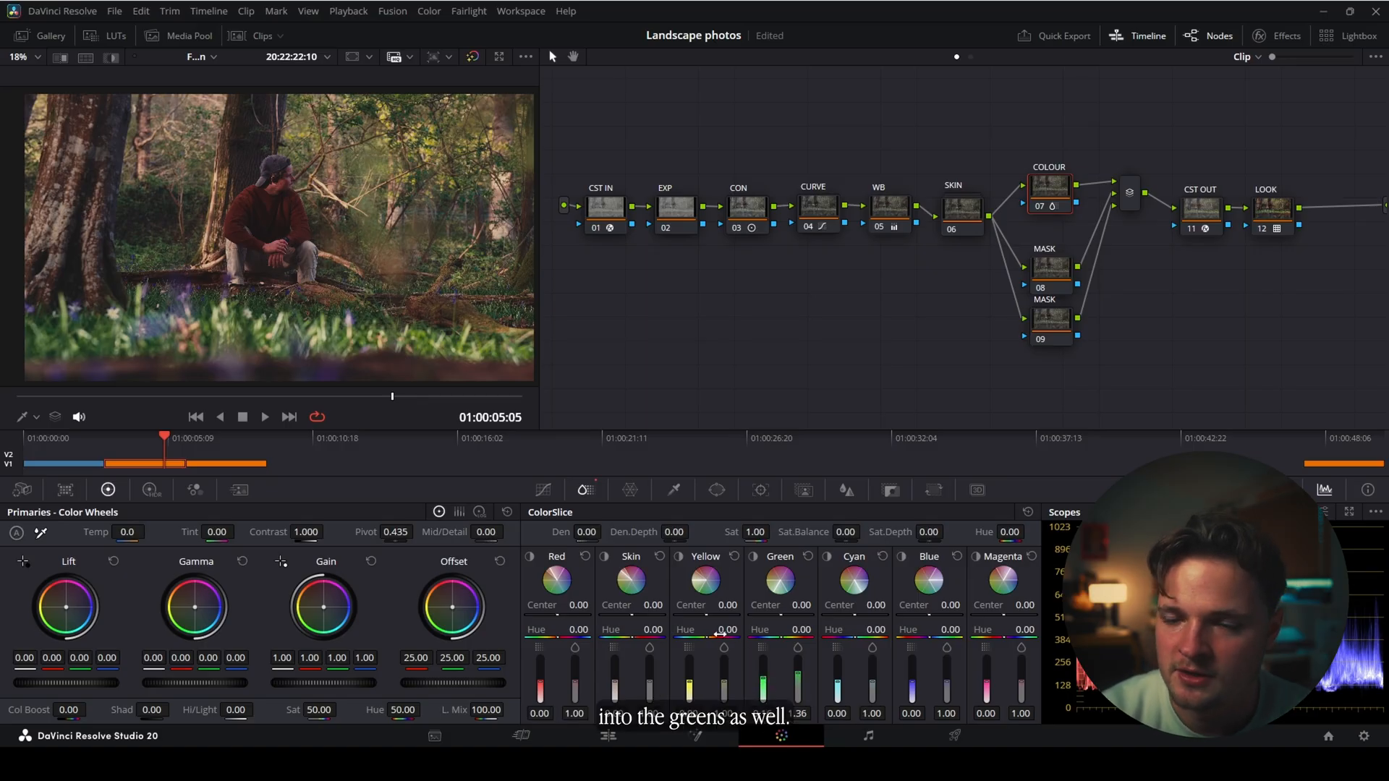
- Preview the Yellow range, raise its saturation to 1.17, and compare the image with the COLOUR node off and on
{"action": "left_click", "coordinate": [680, 555]}
{"action": "left_click", "coordinate": [679, 555]}
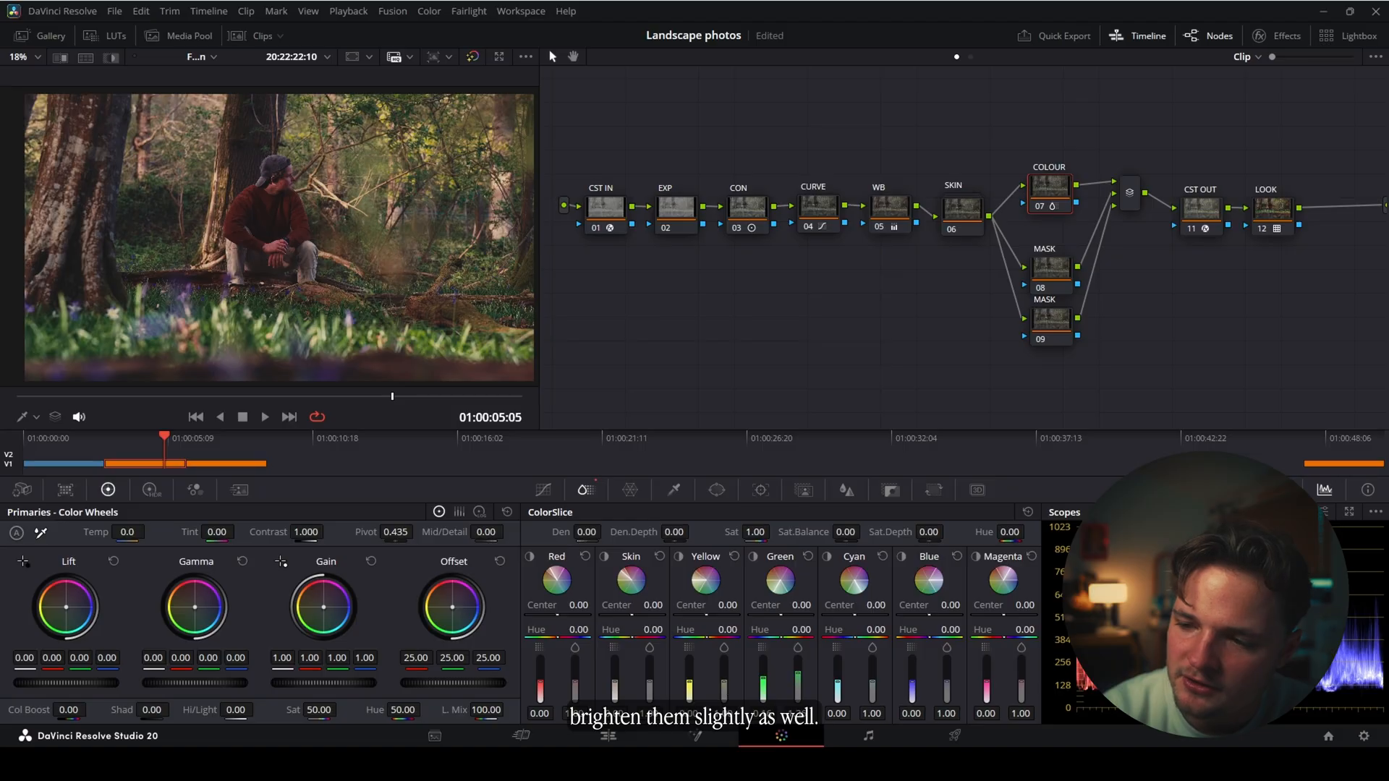
{"action": "left_click_drag", "start_coordinate": [723, 682], "coordinate": [723, 677]}
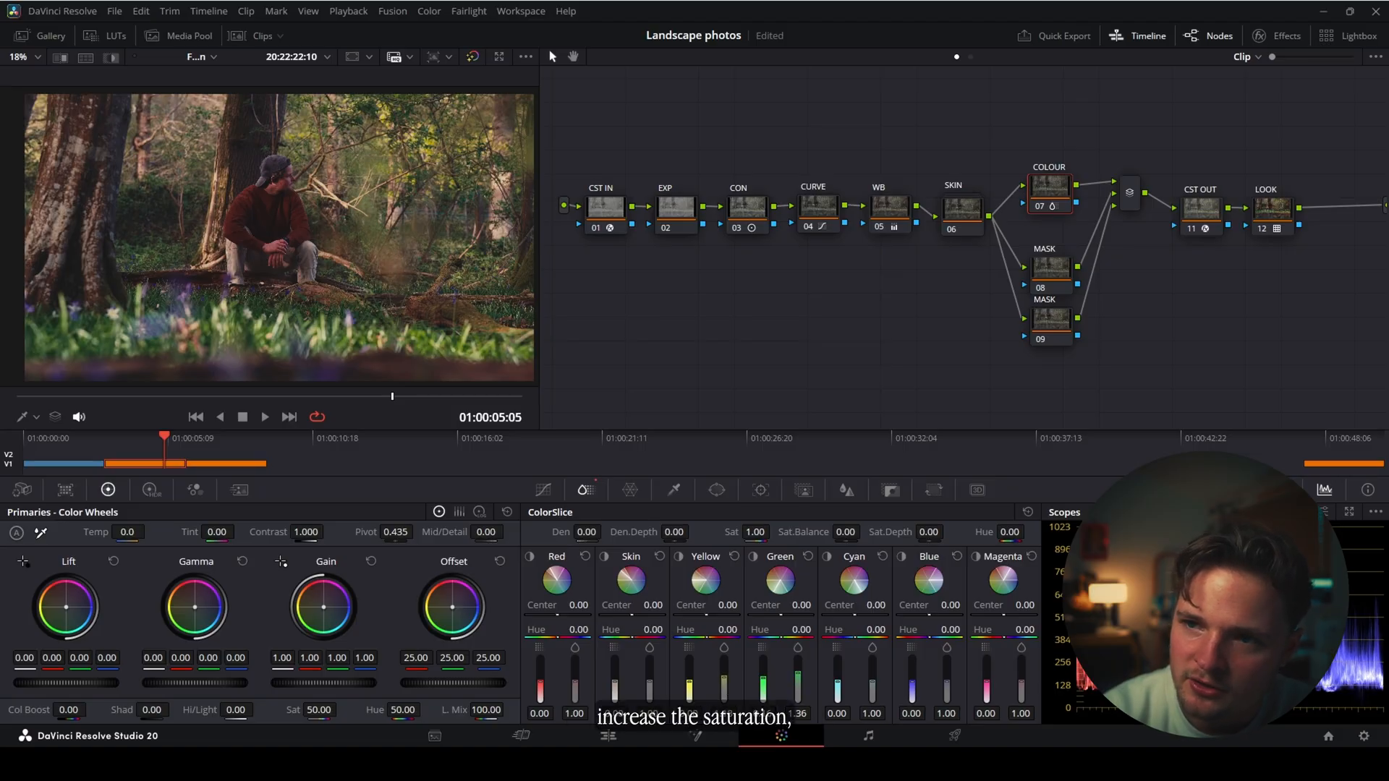
{"action": "left_click", "coordinate": [1040, 206]}
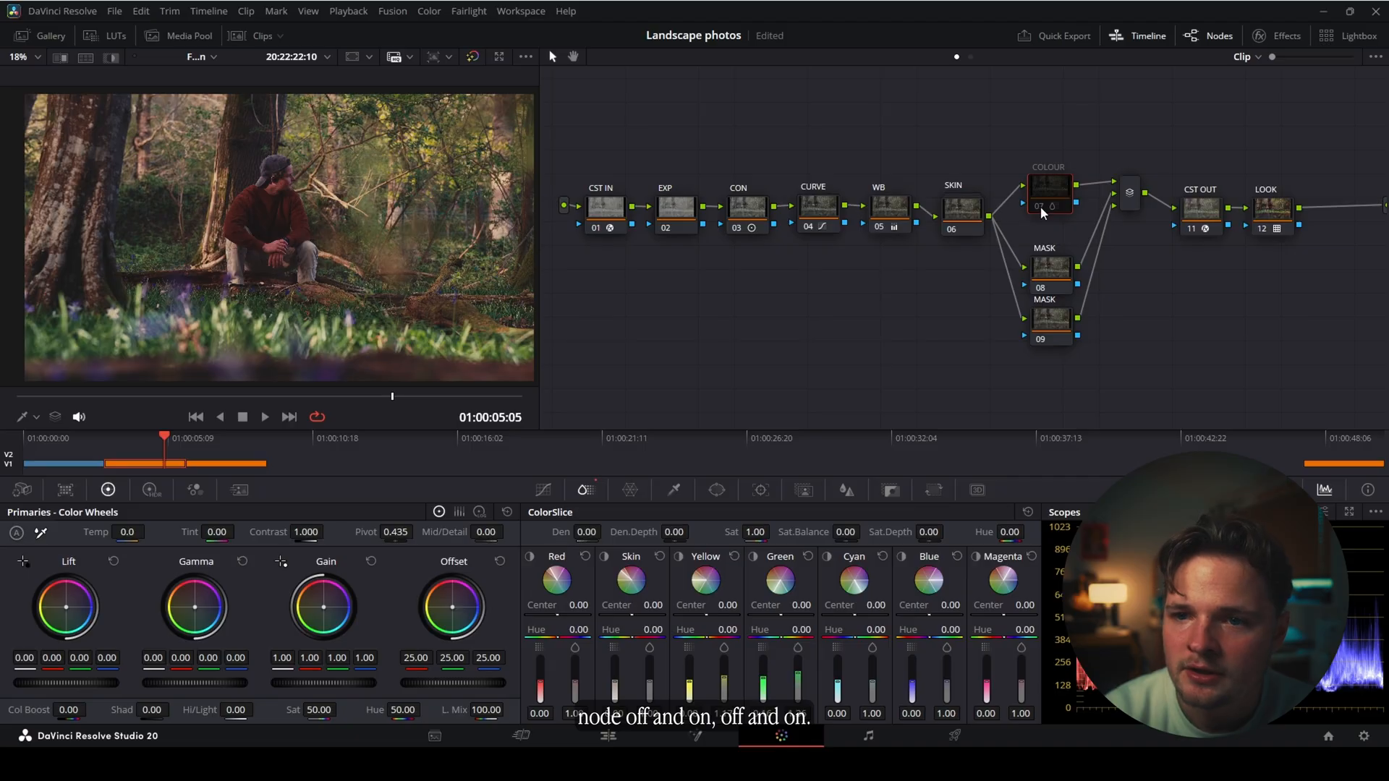
{"action": "left_click", "coordinate": [1040, 206]}
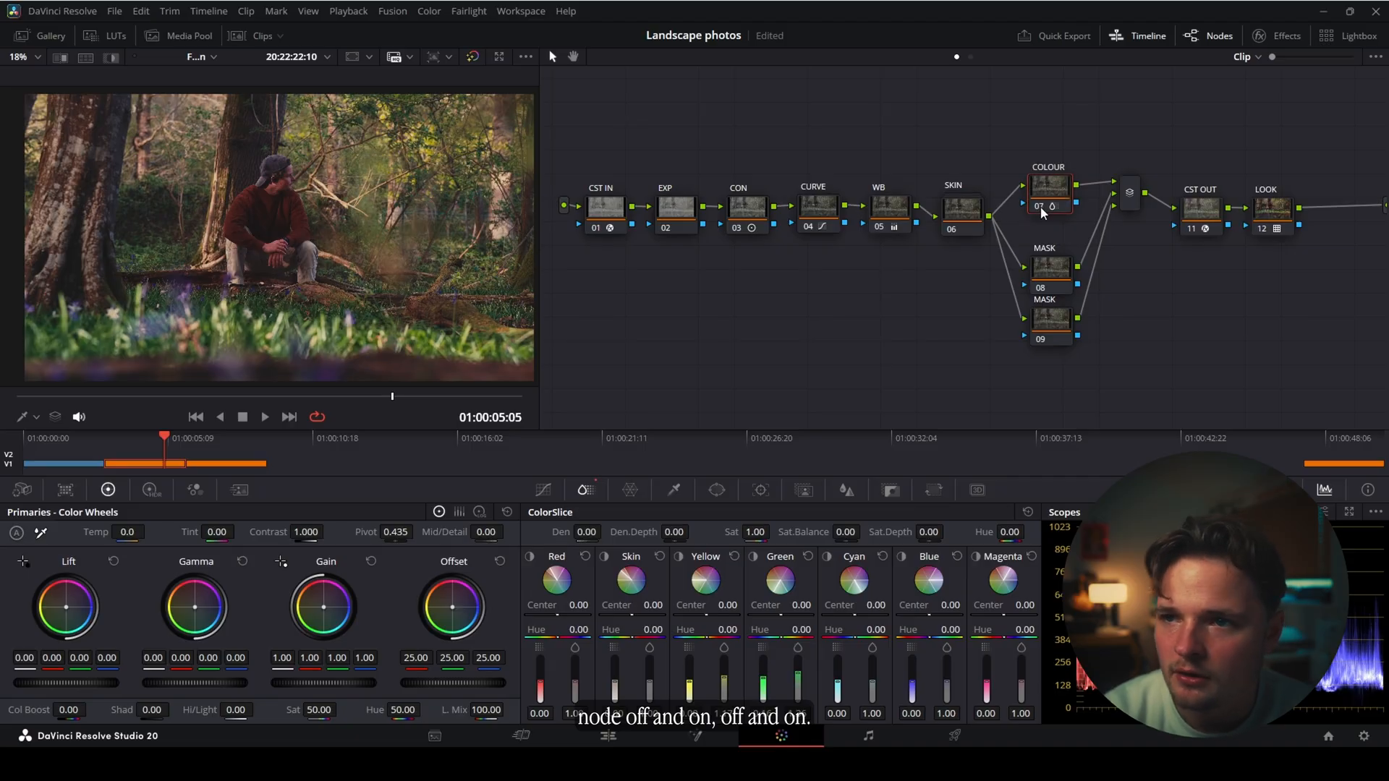
- Preview the image areas in the Red range and set Red to saturation 1.14 and density -0.02
{"action": "left_click", "coordinate": [531, 558]}
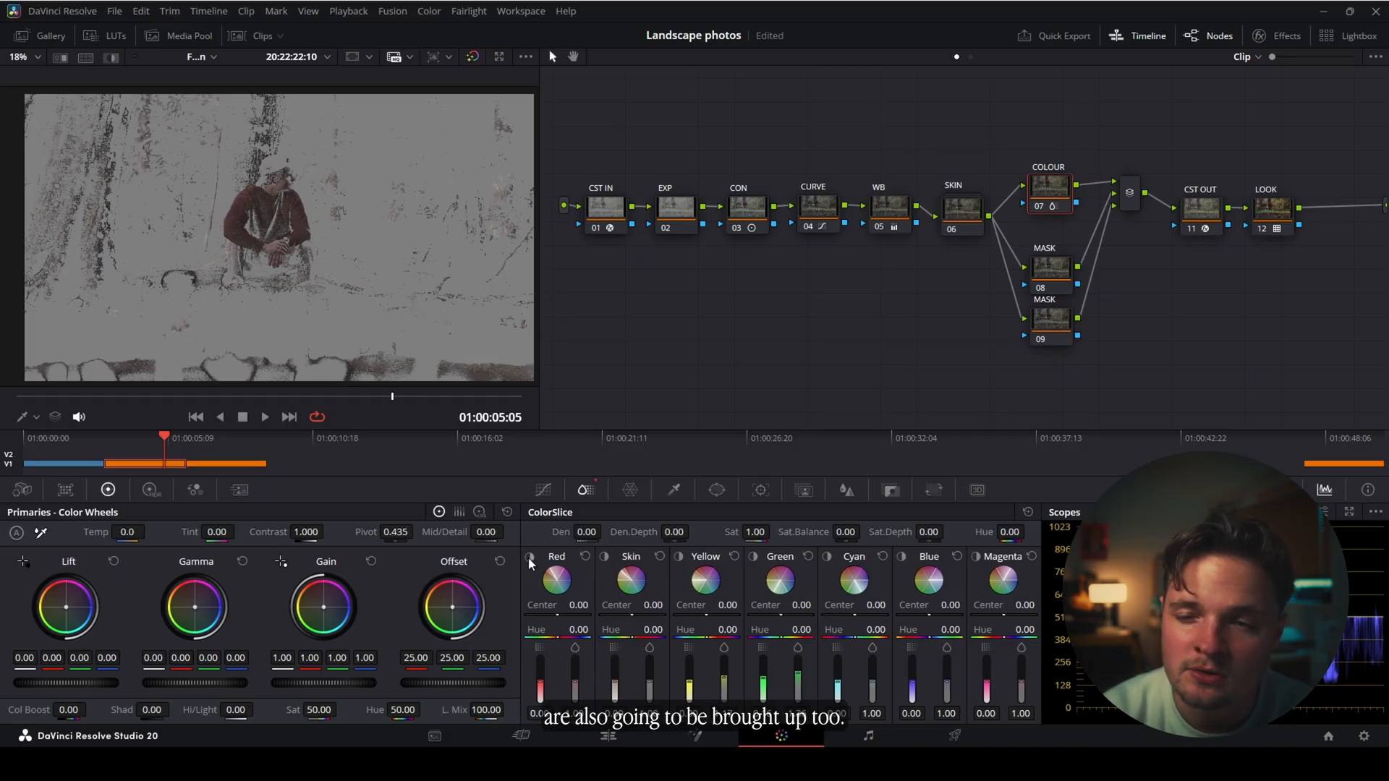
{"action": "left_click", "coordinate": [529, 557]}
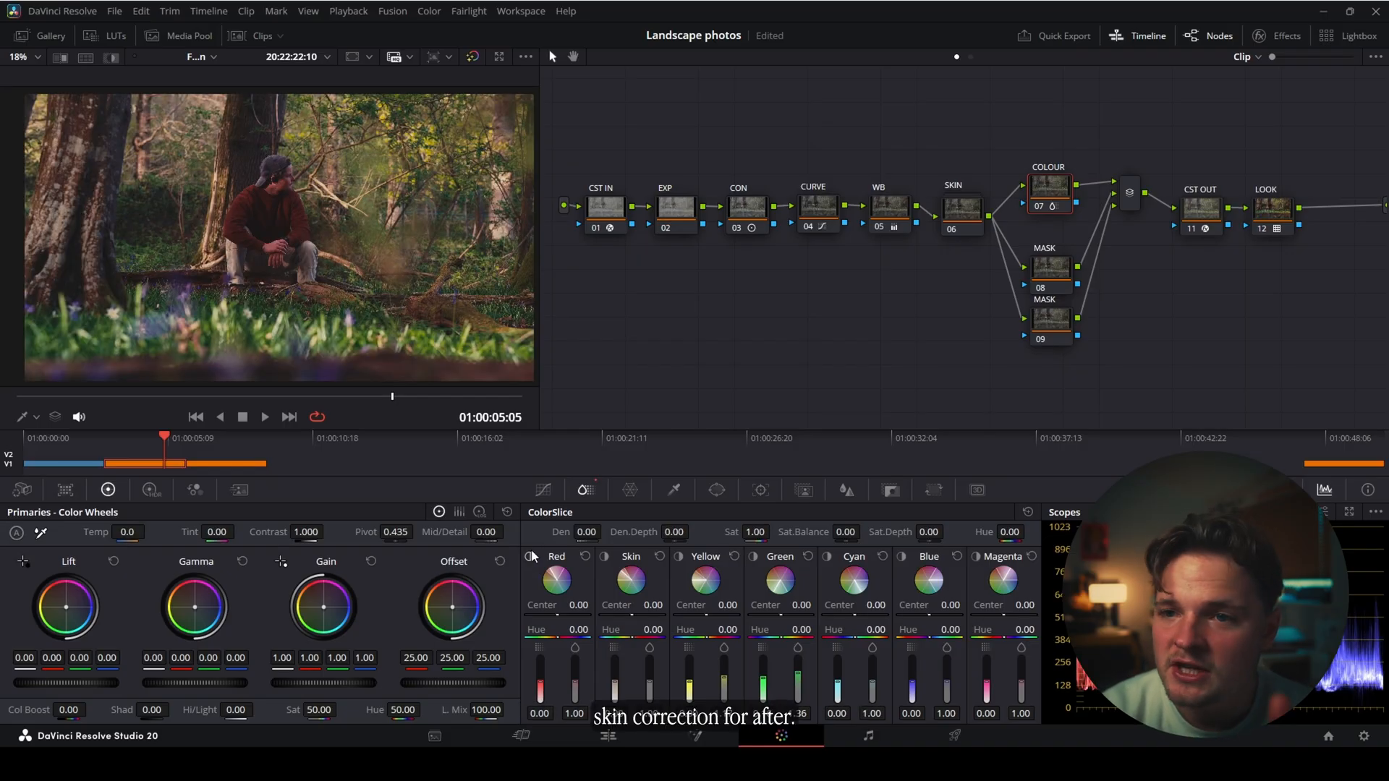
{"action": "left_click_drag", "start_coordinate": [574, 682], "coordinate": [539, 680]}
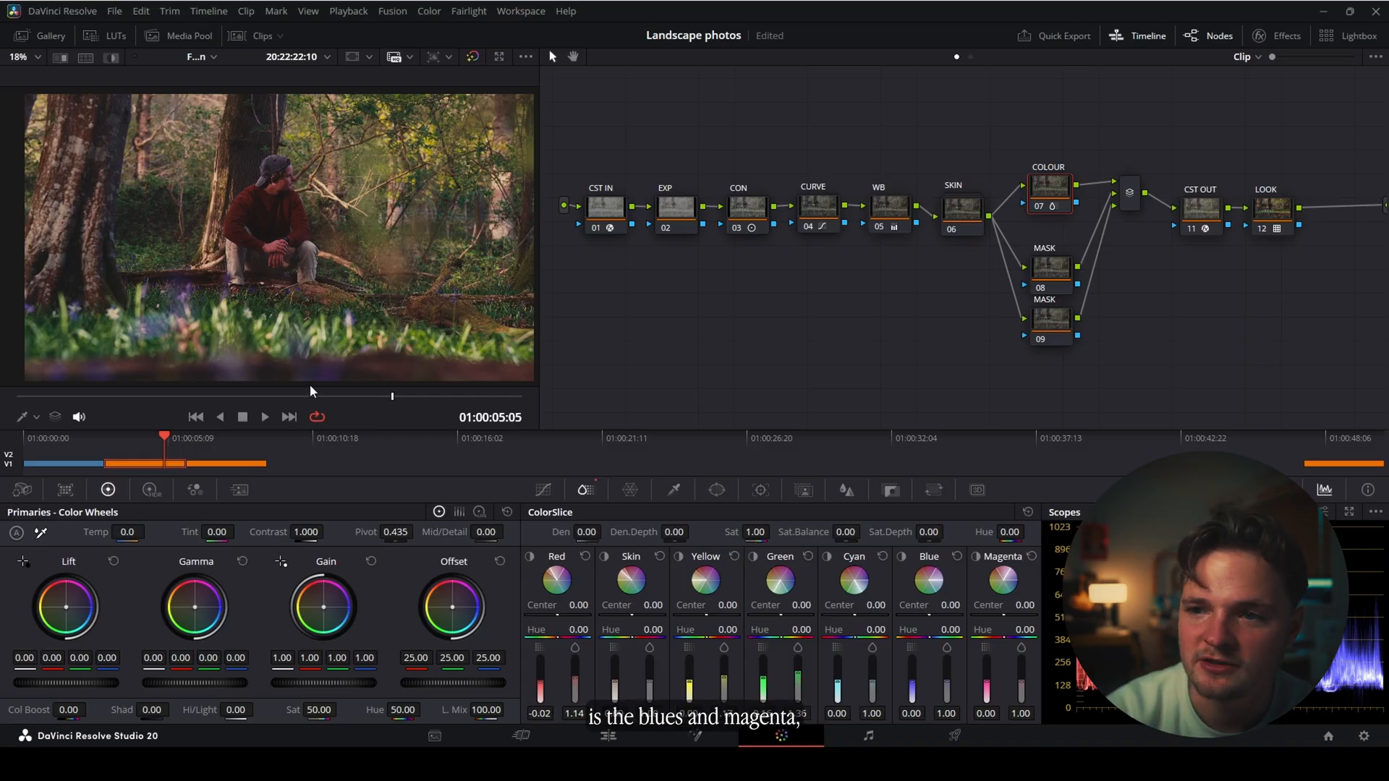
- Set the Blue saturation to 1.02 and the Magenta saturation to 1.10, and check the effect of the COLOUR node
{"action": "scroll", "coordinate": [189, 295], "scroll_direction": "up", "scroll_amount": 6}
{"action": "scroll", "coordinate": [184, 283], "scroll_direction": "down", "scroll_amount": 4}
{"action": "scroll", "coordinate": [241, 160], "scroll_direction": "up", "scroll_amount": 5}
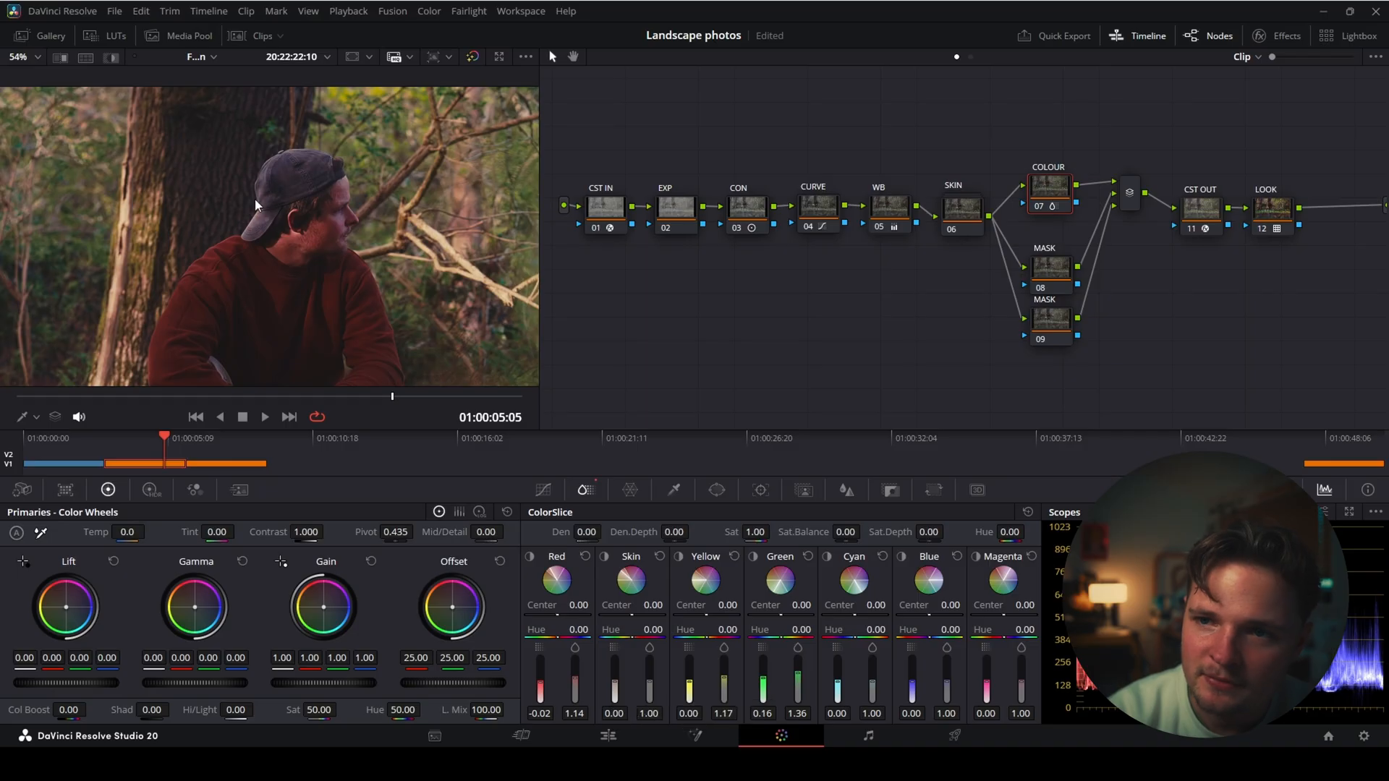
{"action": "scroll", "coordinate": [296, 158], "scroll_direction": "down", "scroll_amount": 7}
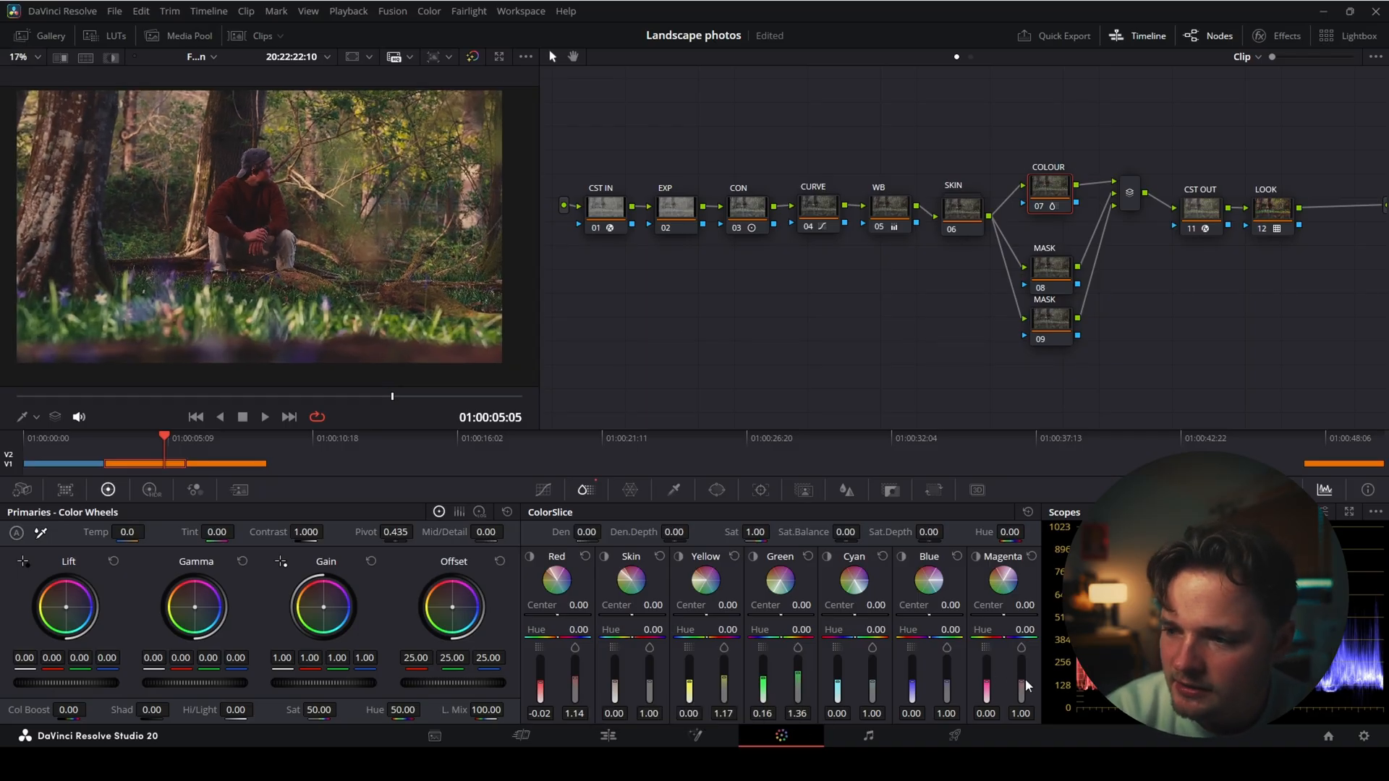
{"action": "mouse_move", "coordinate": [1025, 678]}
{"action": "left_mouse_down"}
{"action": "mouse_move", "coordinate": [947, 676]}
{"action": "mouse_move", "coordinate": [1021, 681]}
{"action": "left_mouse_up"}
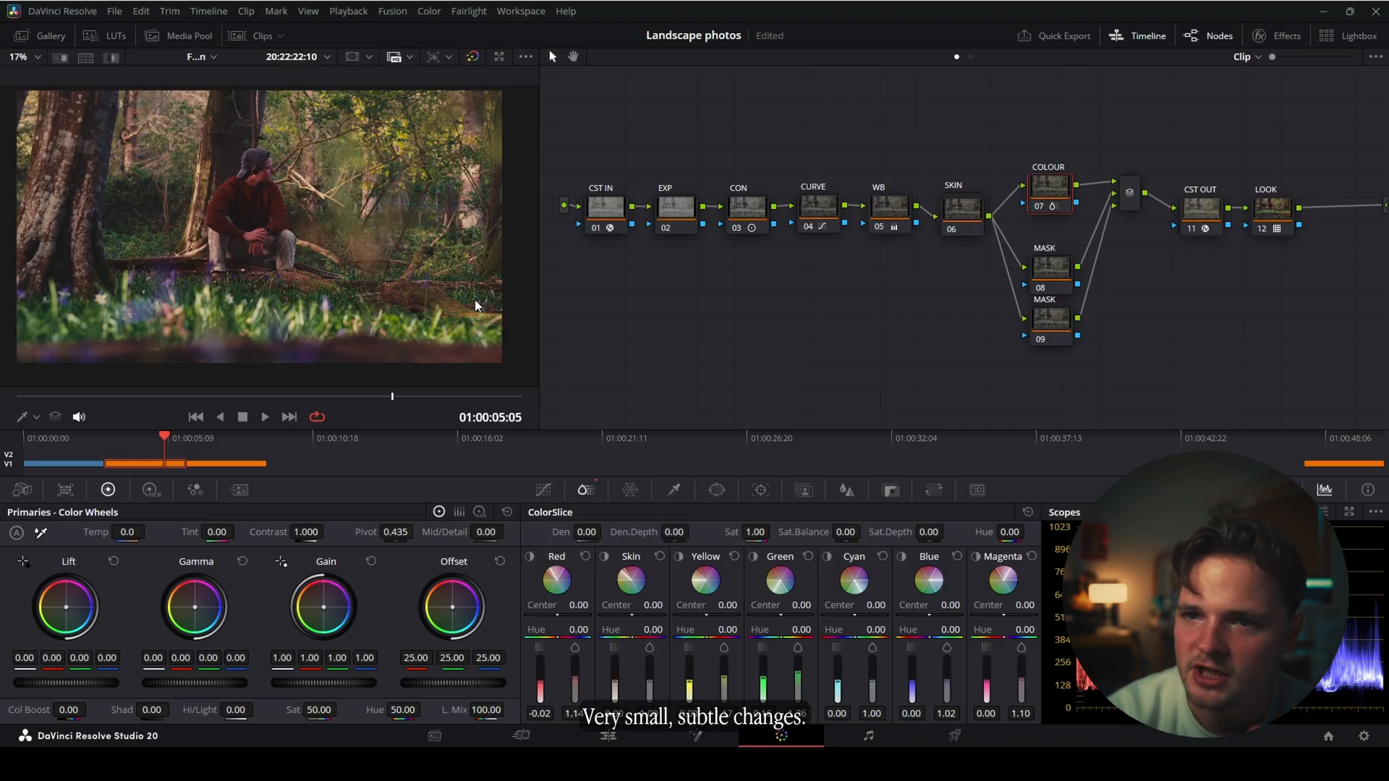
{"action": "left_click", "coordinate": [1040, 207]}
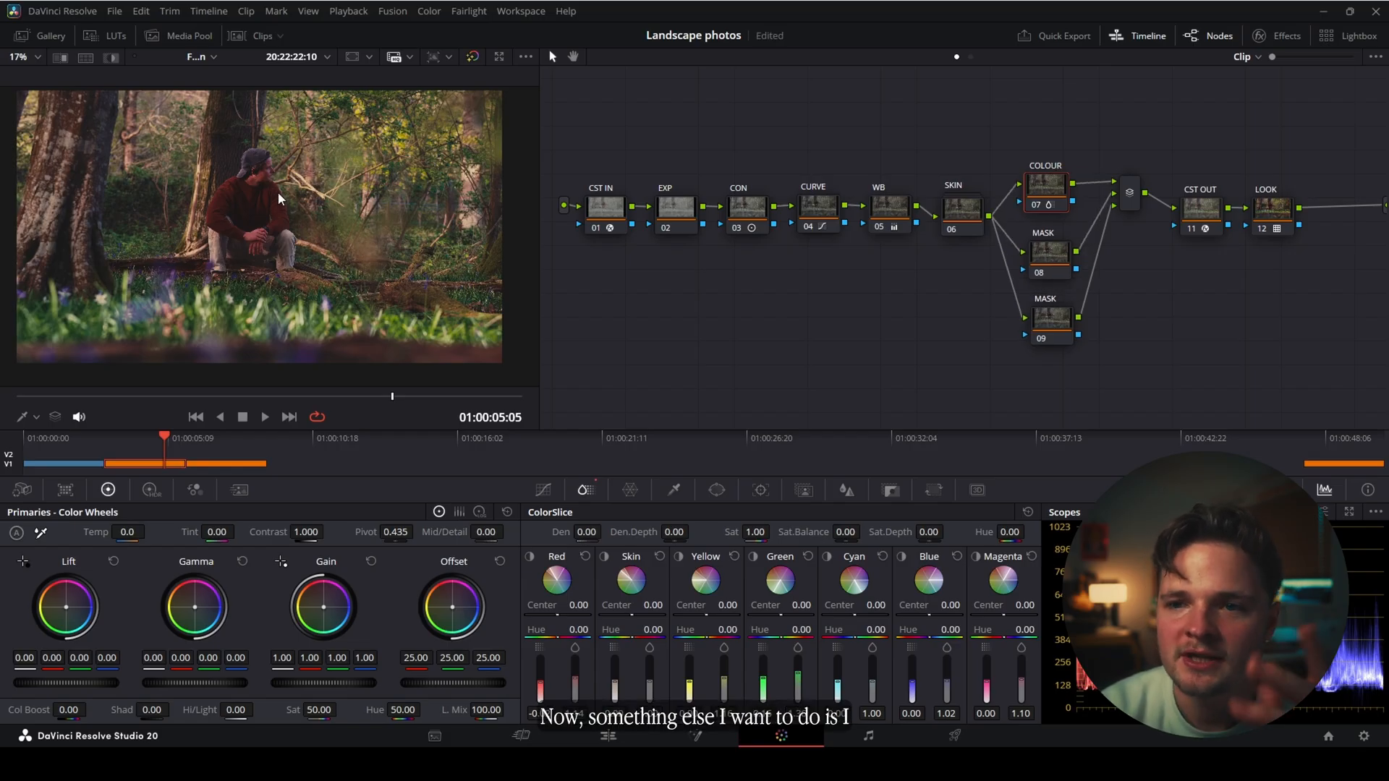
- Try to intensify the red sweater by strongly raising the Red saturation in ColorSlice, and undo the change
{"action": "scroll", "coordinate": [276, 197], "scroll_direction": "up", "scroll_amount": 5}
{"action": "scroll", "coordinate": [284, 230], "scroll_direction": "up", "scroll_amount": 1}
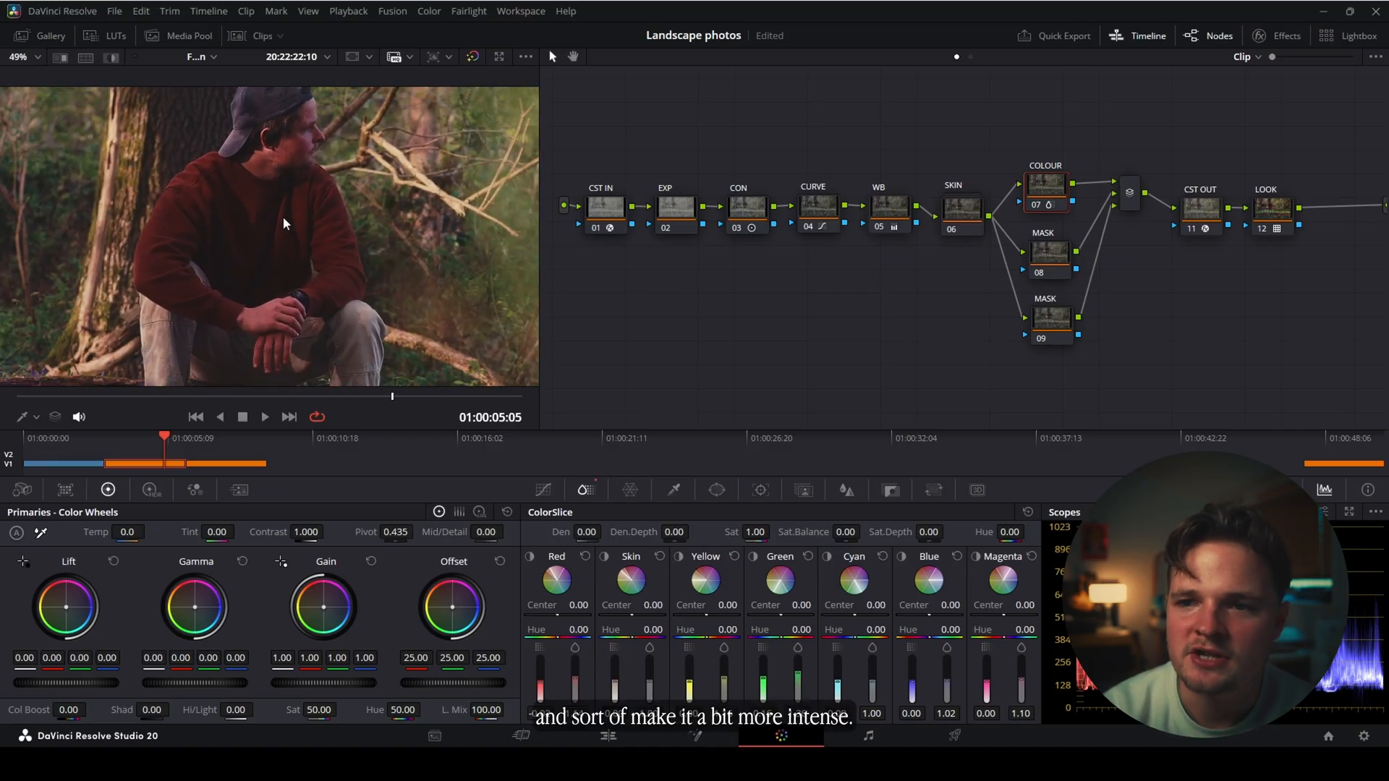
{"action": "left_click_drag", "start_coordinate": [575, 678], "coordinate": [575, 657]}
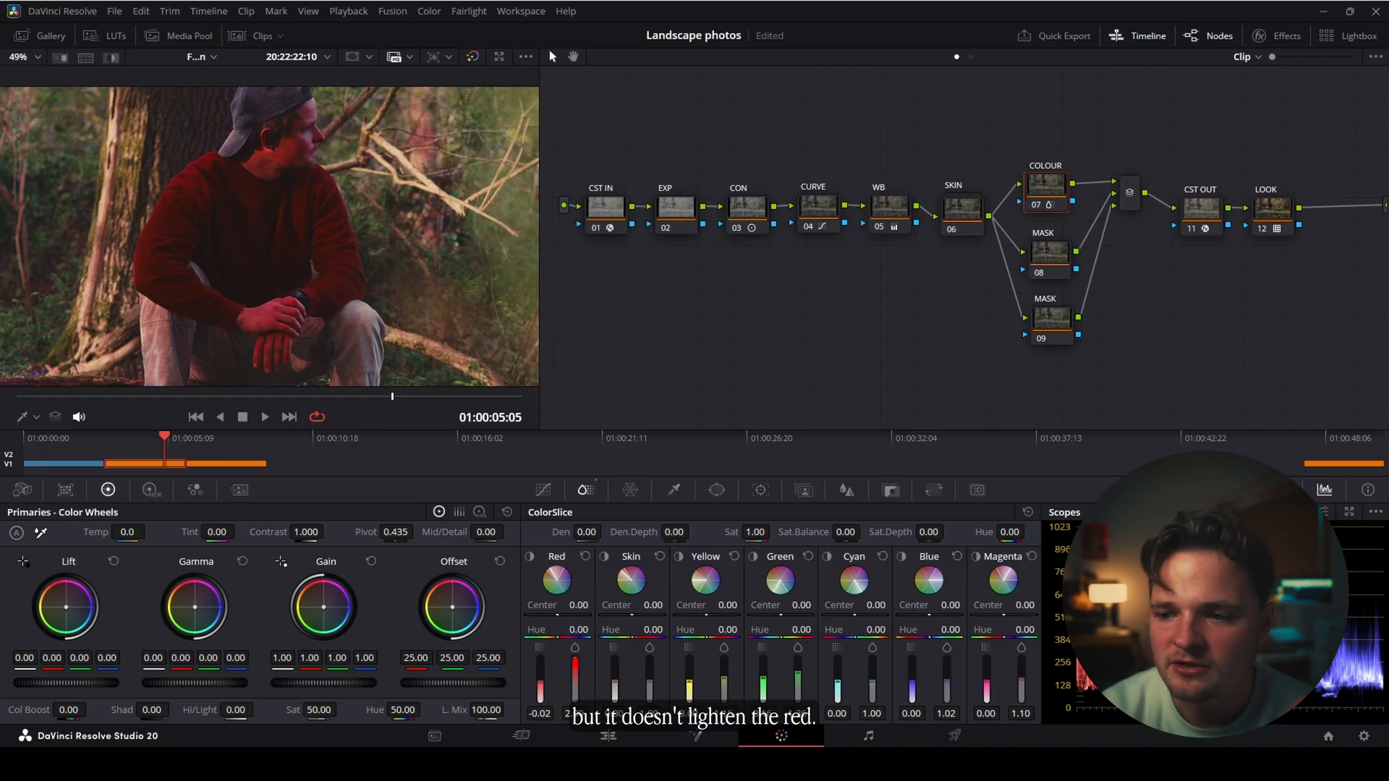
{"action": "key", "text": "ctrl+z"}
- Add a serial node right after COLOUR, make room for it, and label it WARP
{"action": "left_click_drag", "start_coordinate": [1046, 191], "coordinate": [1025, 189]}
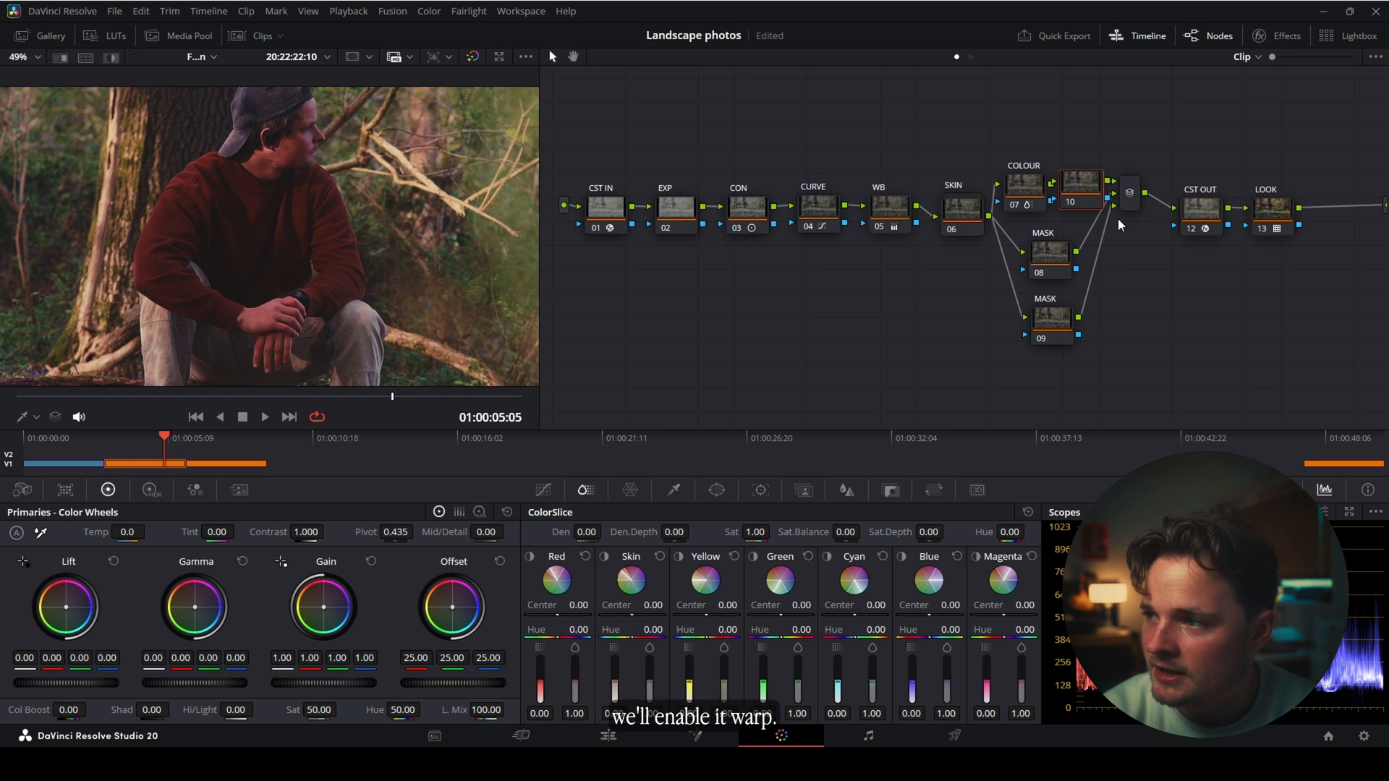
{"action": "key", "text": "F2"}
{"action": "type", "text": "WARP"}
{"action": "key", "text": "Return"}
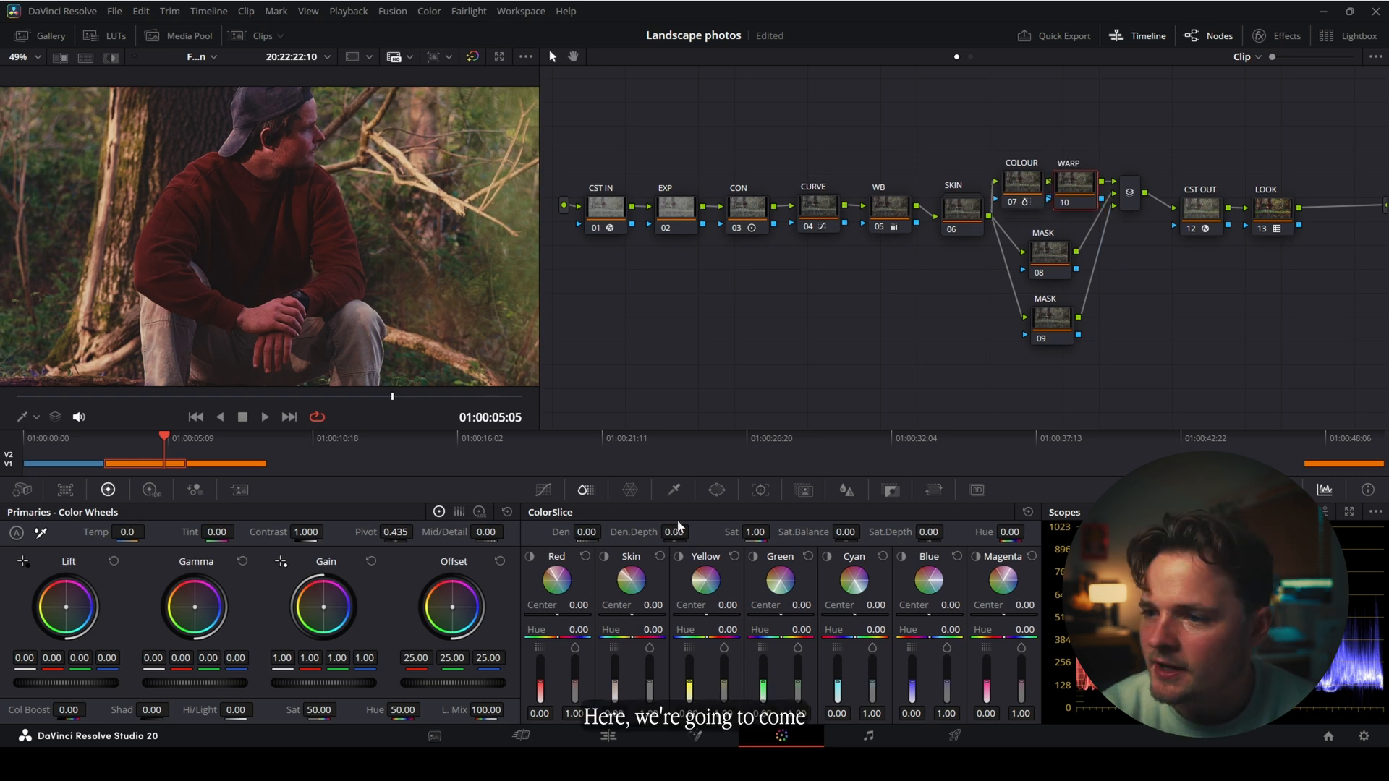
- Use the Color Warper's Hue - Saturation grid on the WARP node to pull the sweater's red point outward to hue 0.01, saturation 0.56
{"action": "left_click", "coordinate": [631, 494]}
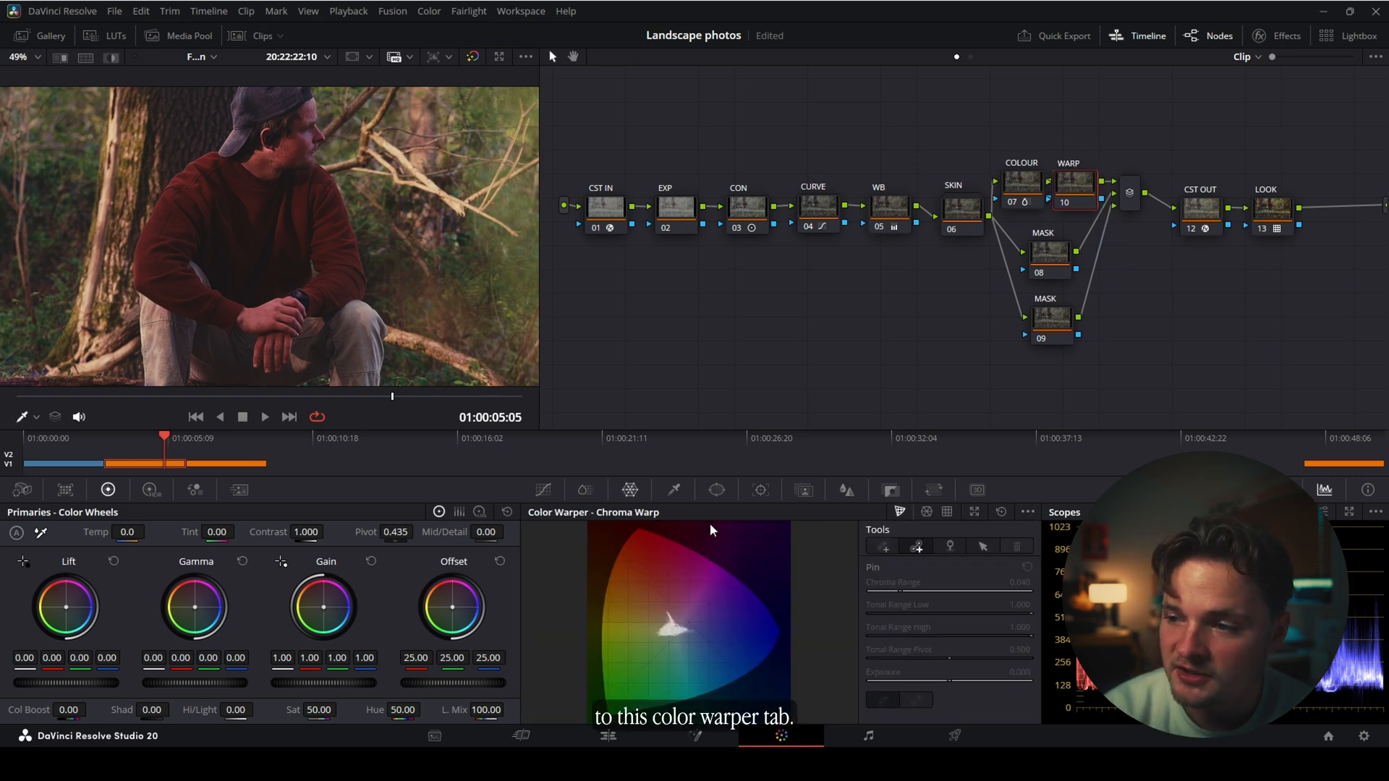
{"action": "left_click", "coordinate": [925, 513]}
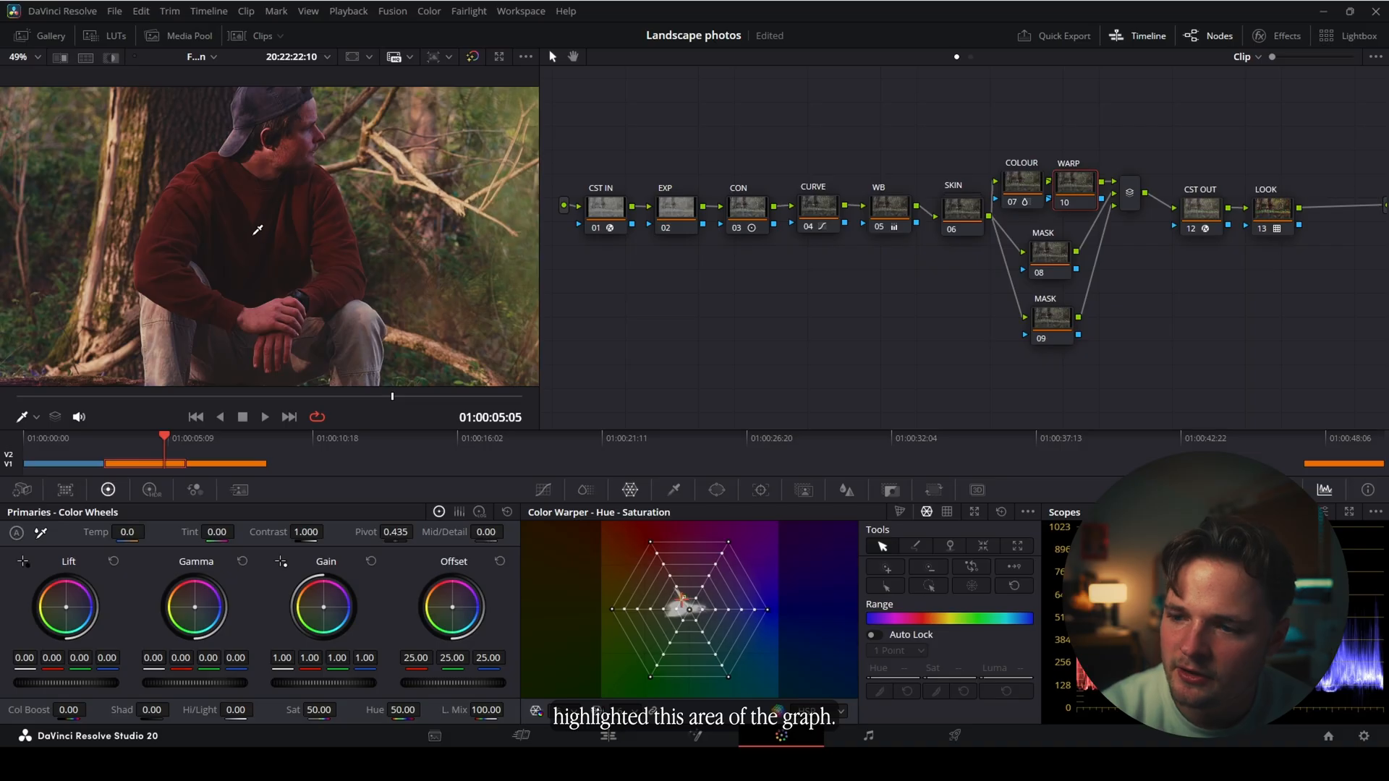
{"action": "left_click", "coordinate": [678, 590]}
{"action": "left_click_drag", "start_coordinate": [676, 591], "coordinate": [673, 576]}
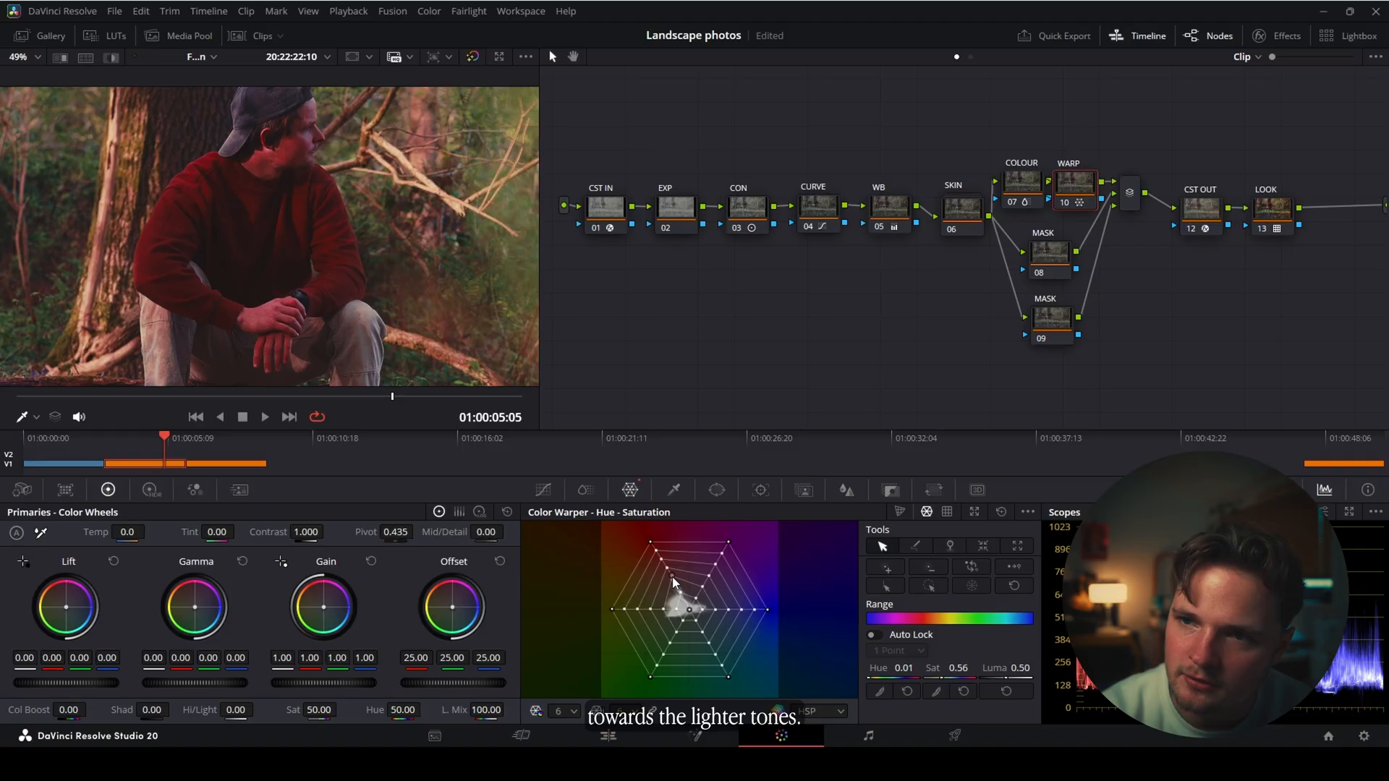
- Mask the sweater in the WARP node with AI Magic Mask 2 and warp its red outward to hue 1.00, saturation 0.57
{"action": "scroll", "coordinate": [295, 267], "scroll_direction": "down", "scroll_amount": 2}
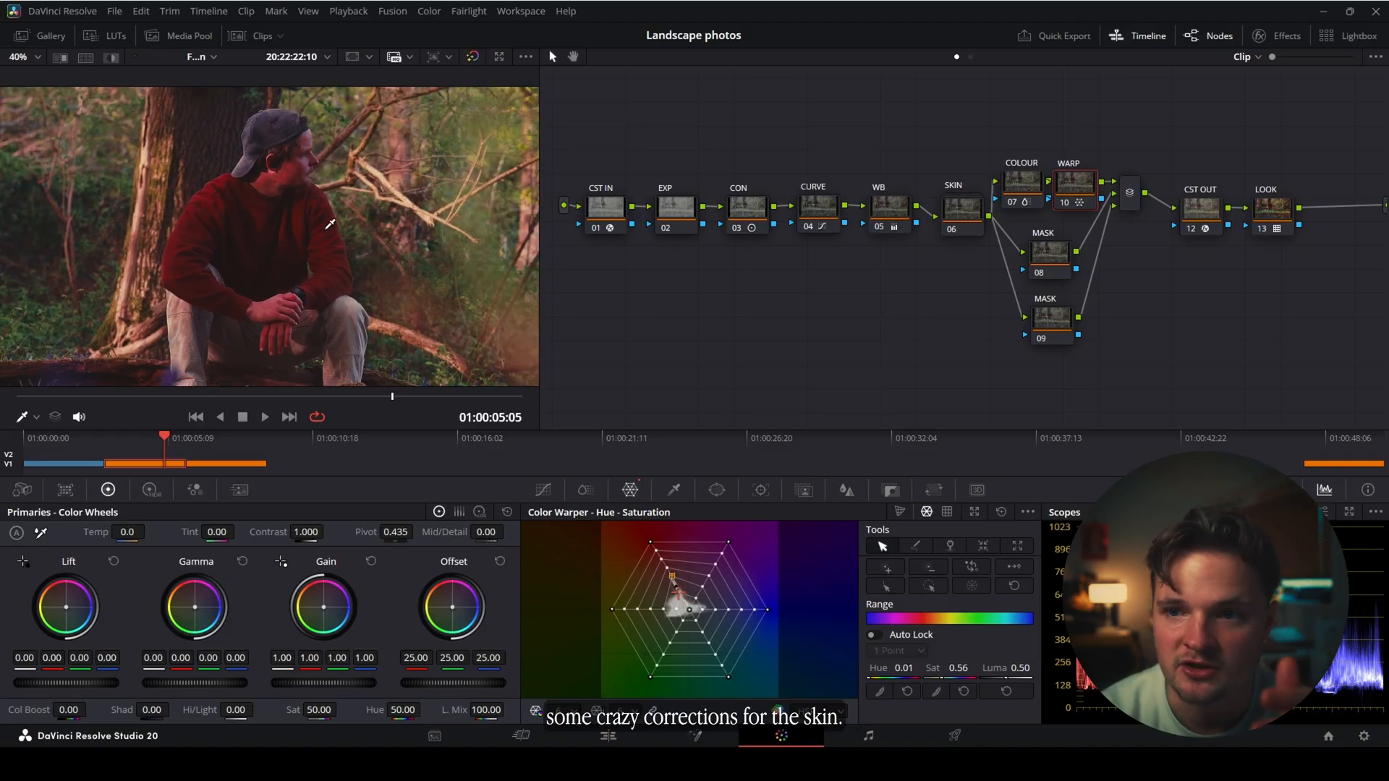
{"action": "left_click", "coordinate": [801, 490]}
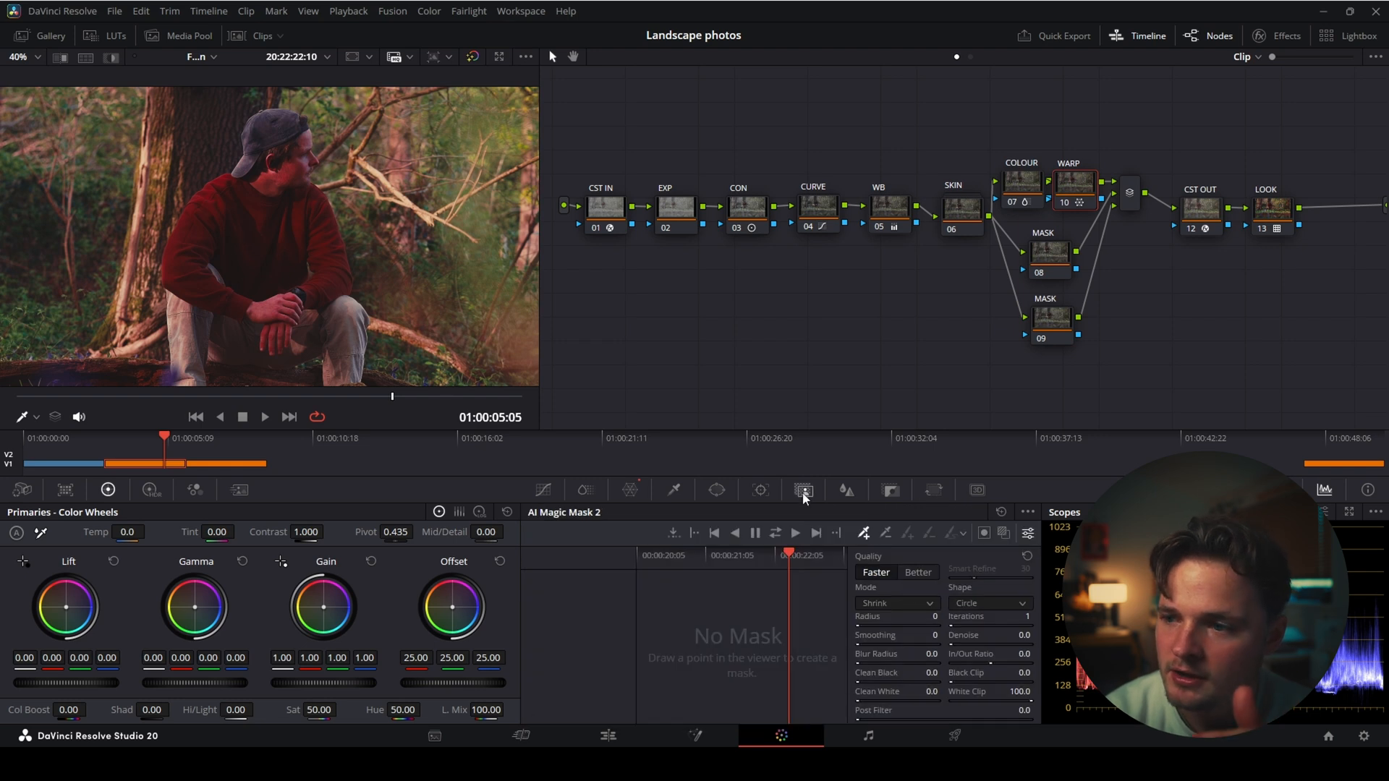
{"action": "left_click", "coordinate": [237, 218]}
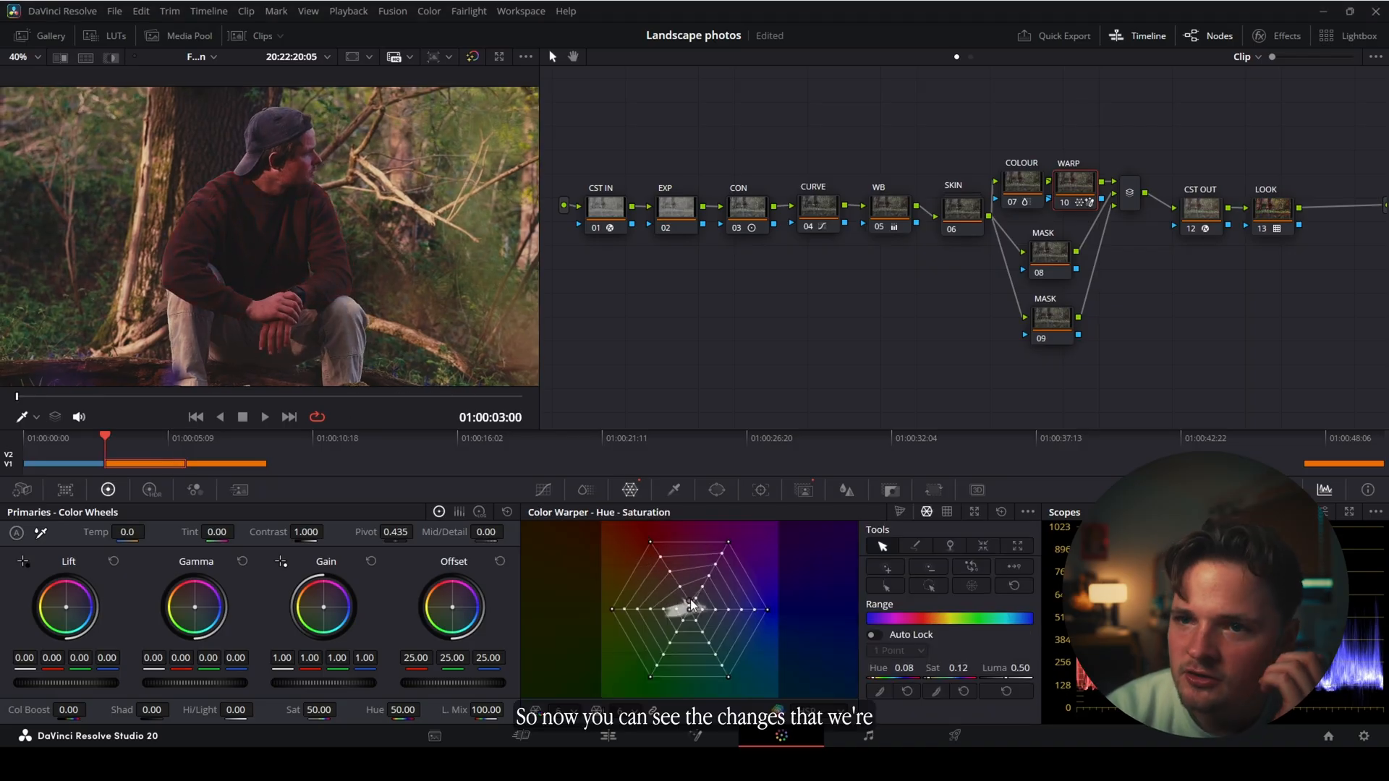
{"action": "left_click_drag", "start_coordinate": [676, 593], "coordinate": [661, 545]}
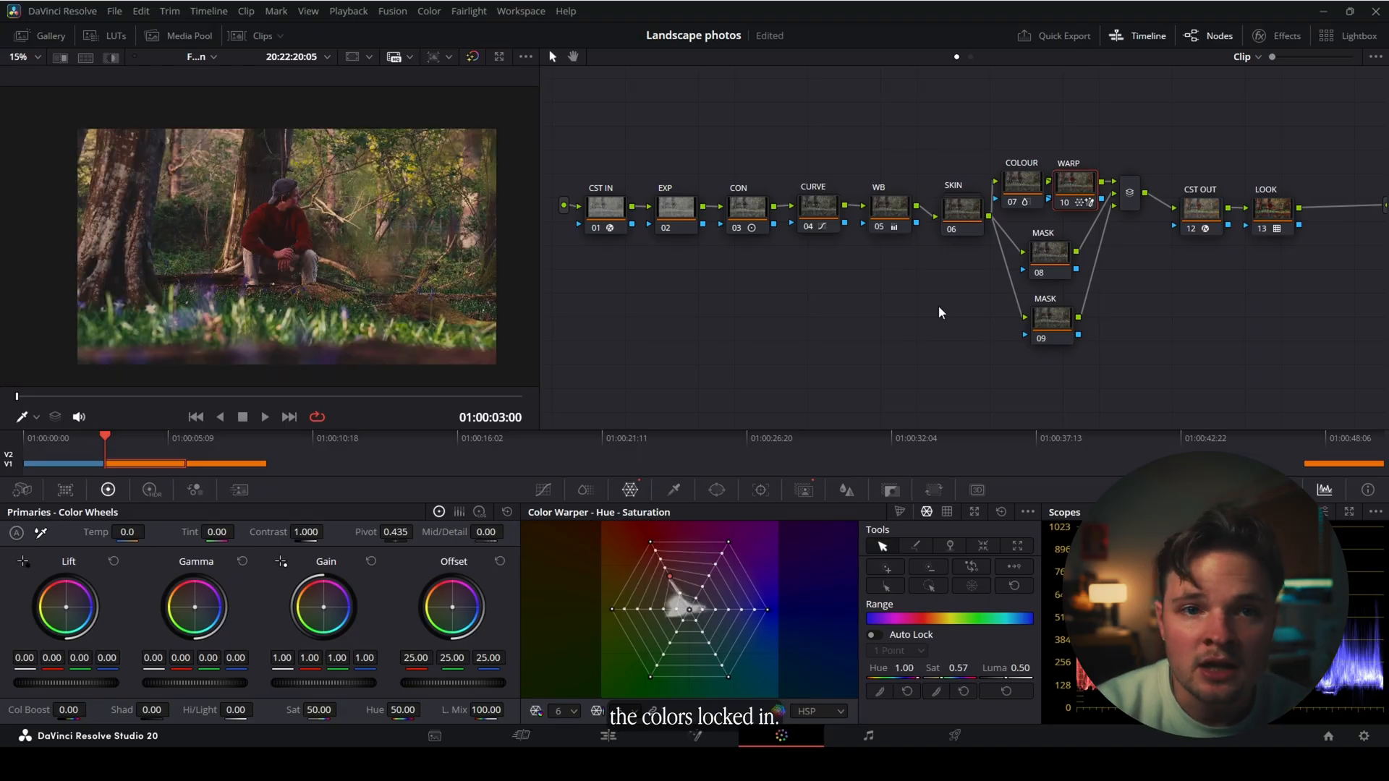
- Open the SKIN compound node and add a soft circle window around the man's head on its MASK node, softness about 7.19
{"action": "left_click", "coordinate": [962, 225]}
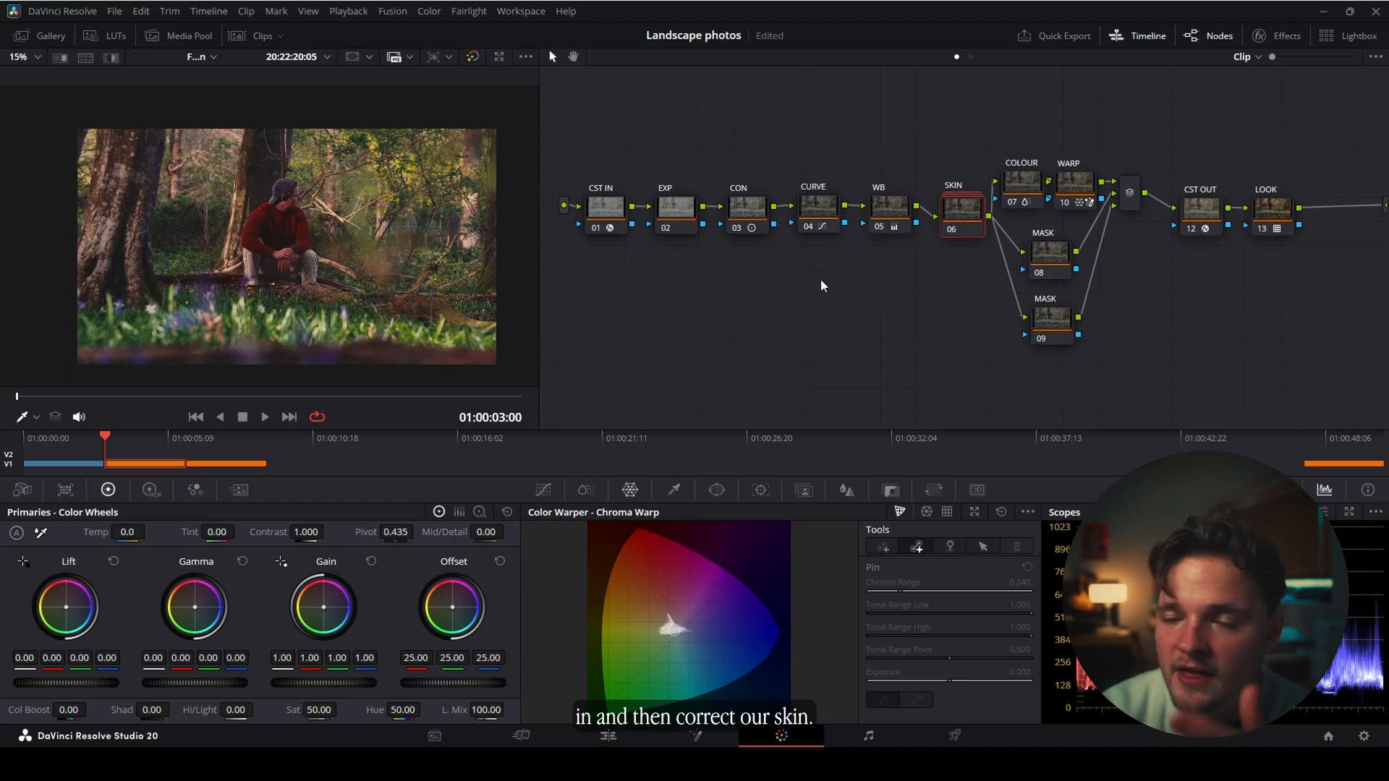
{"action": "double_click", "coordinate": [958, 205]}
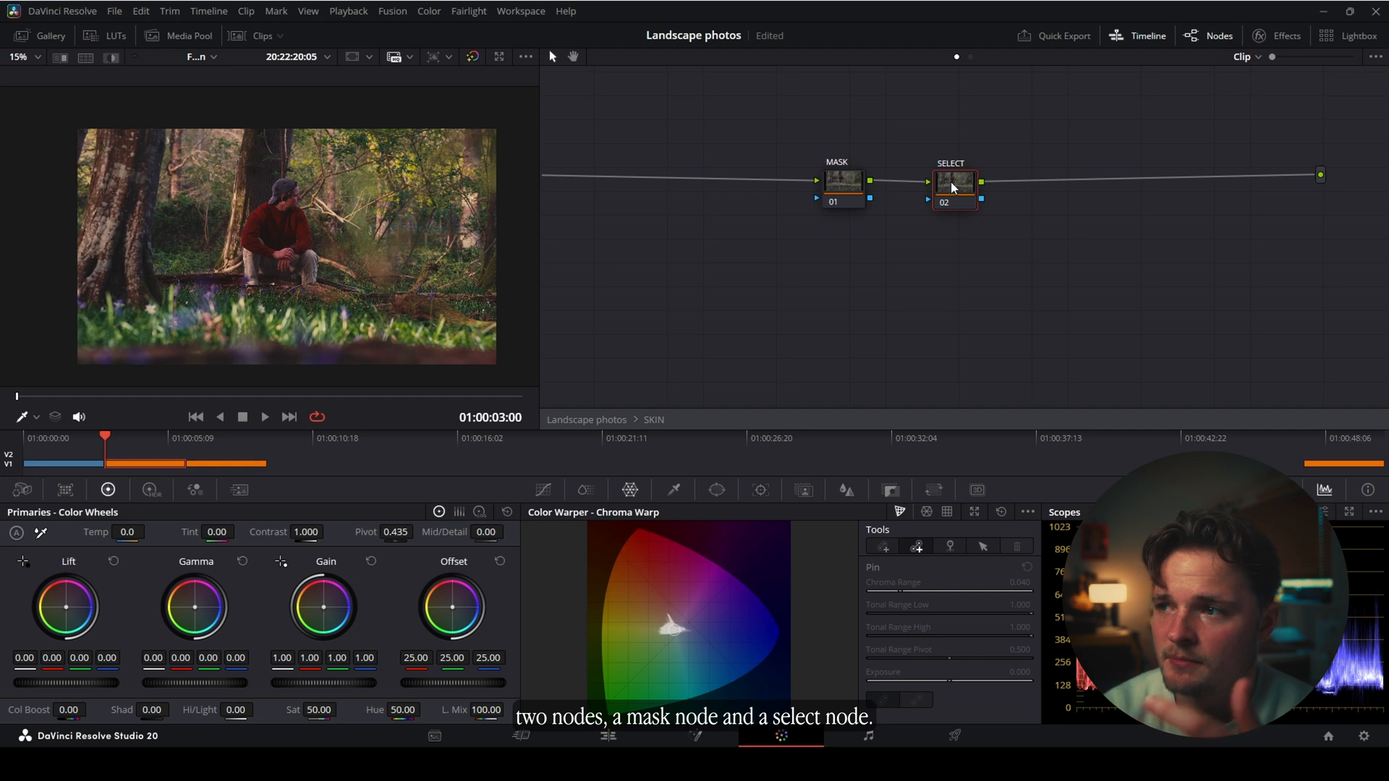
{"action": "left_click", "coordinate": [832, 202]}
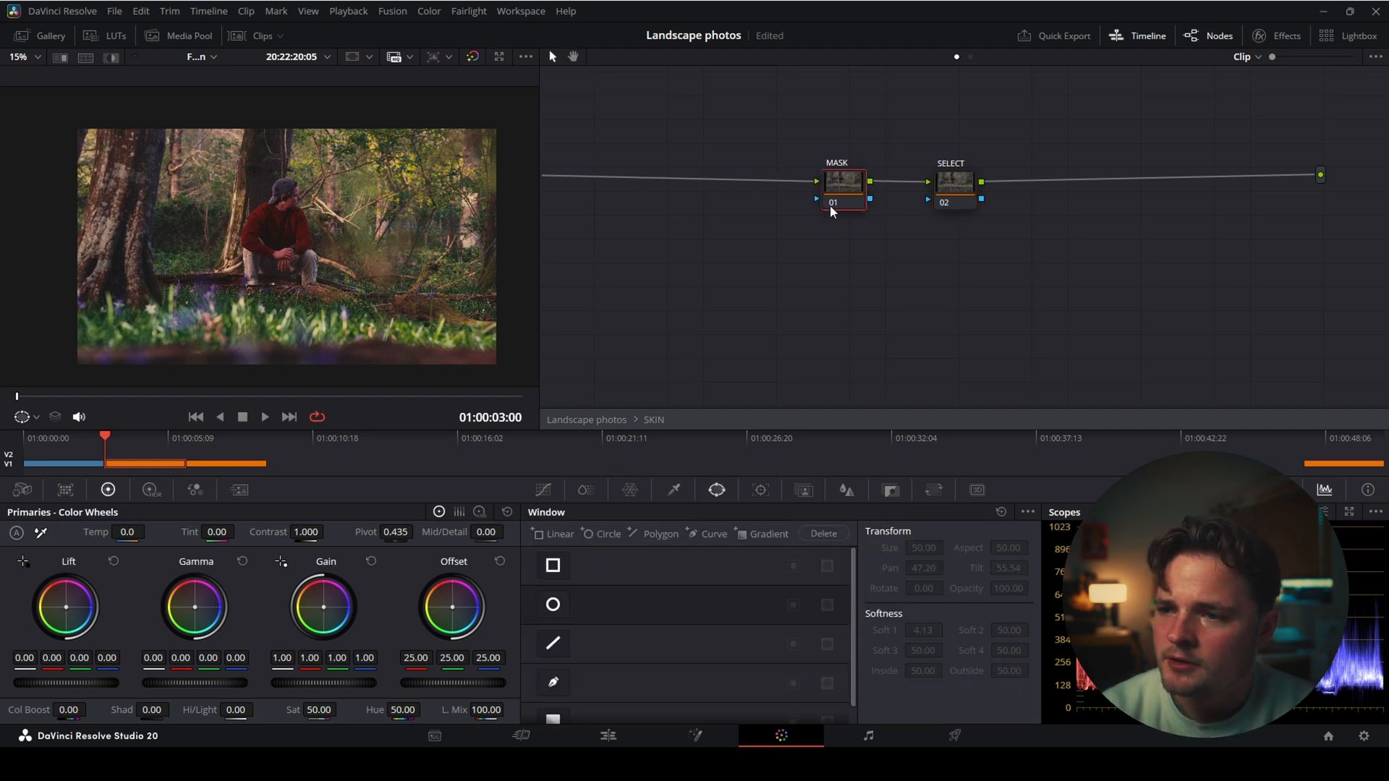
{"action": "left_click", "coordinate": [552, 604]}
{"action": "left_click_drag", "start_coordinate": [365, 305], "coordinate": [330, 251]}
{"action": "mouse_move", "coordinate": [294, 227]}
{"action": "left_mouse_down"}
{"action": "mouse_move", "coordinate": [295, 207]}
{"action": "mouse_move", "coordinate": [345, 199]}
{"action": "mouse_move", "coordinate": [303, 204]}
{"action": "left_mouse_up"}
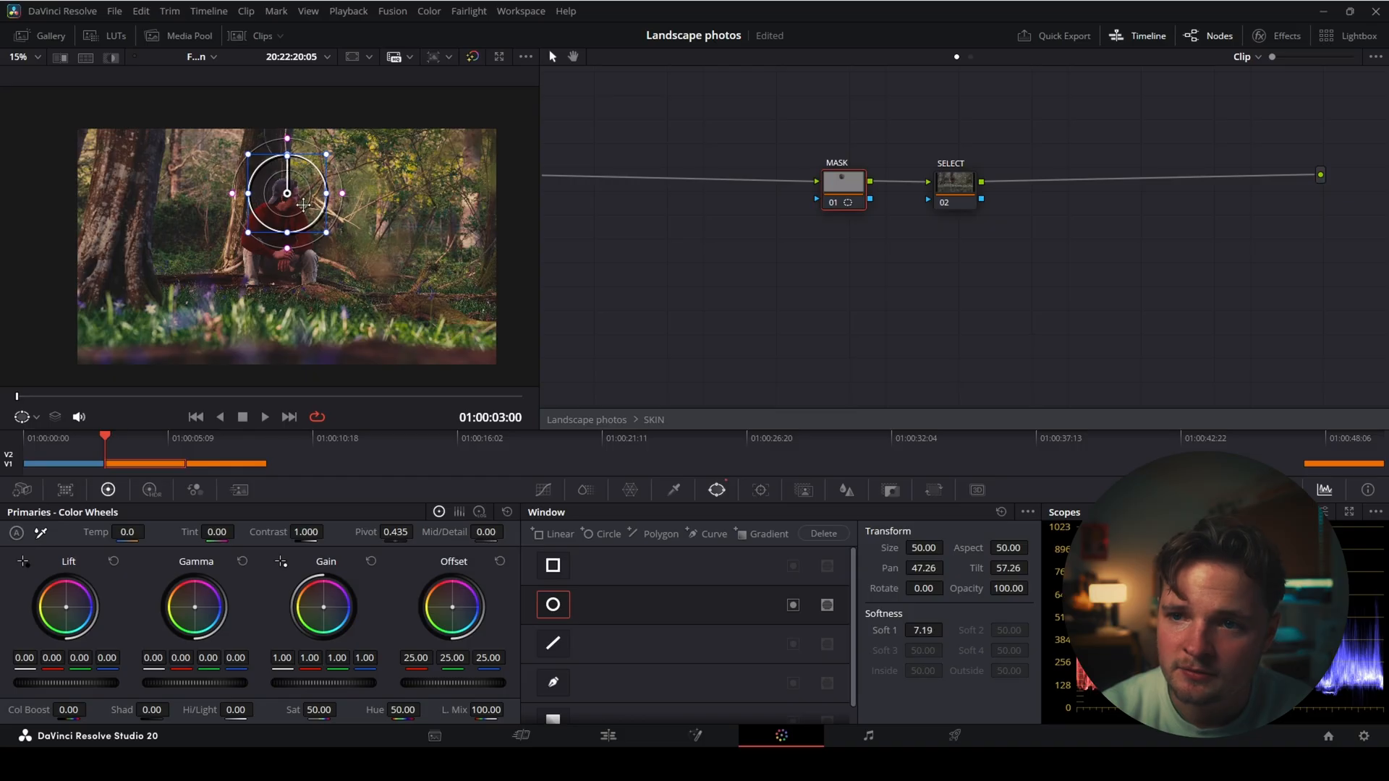
- Add a second circle window over the hands, softness about 7.84, and connect MASK's alpha output to SELECT's alpha input
{"action": "left_click", "coordinate": [602, 536]}
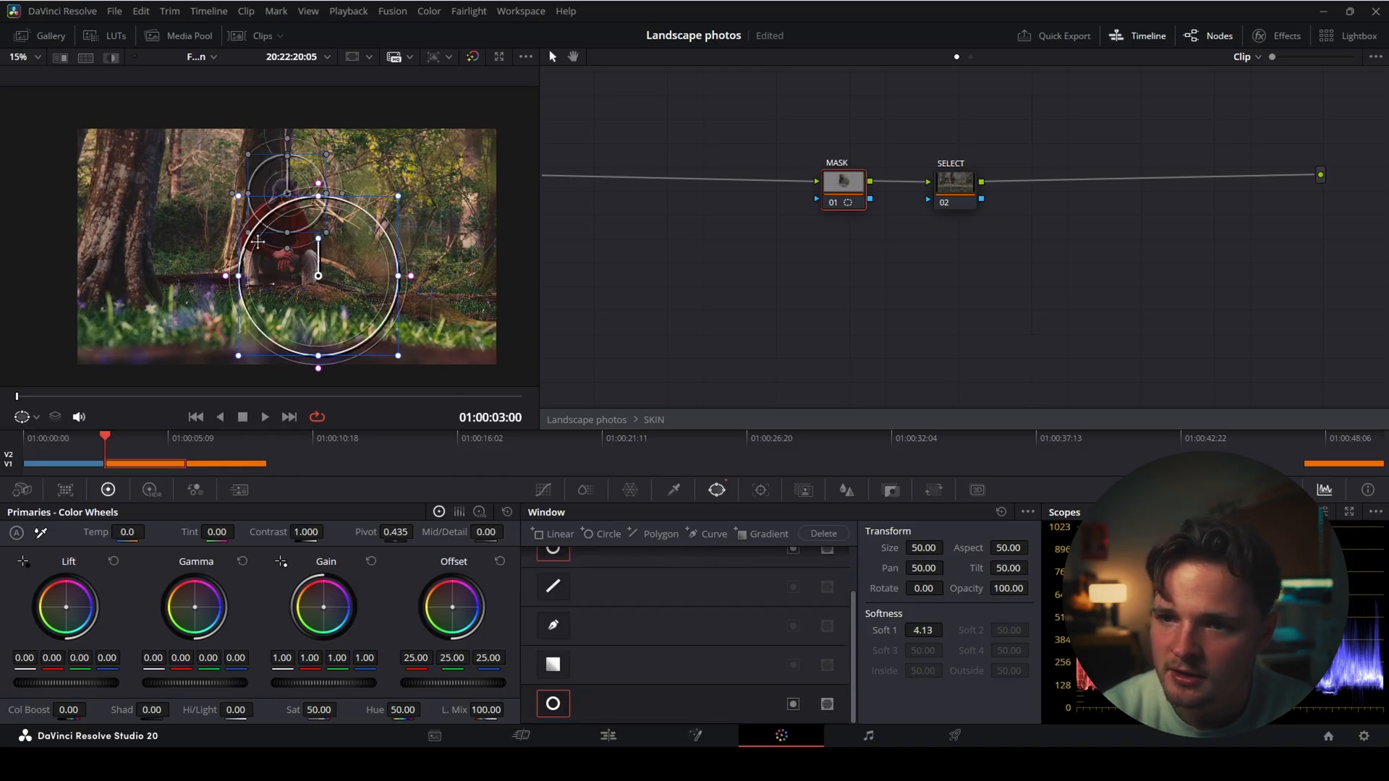
{"action": "left_click_drag", "start_coordinate": [397, 356], "coordinate": [311, 283]}
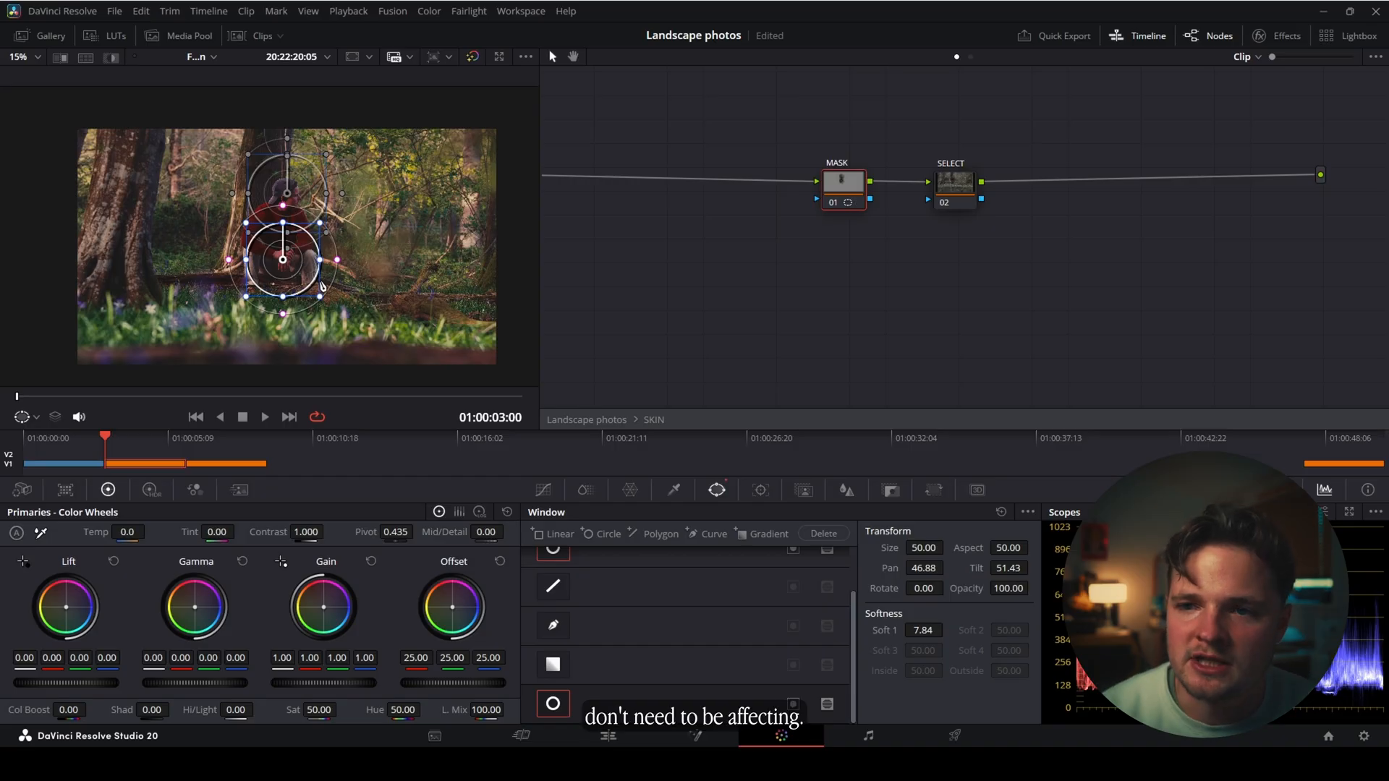
{"action": "left_click_drag", "start_coordinate": [871, 201], "coordinate": [959, 196]}
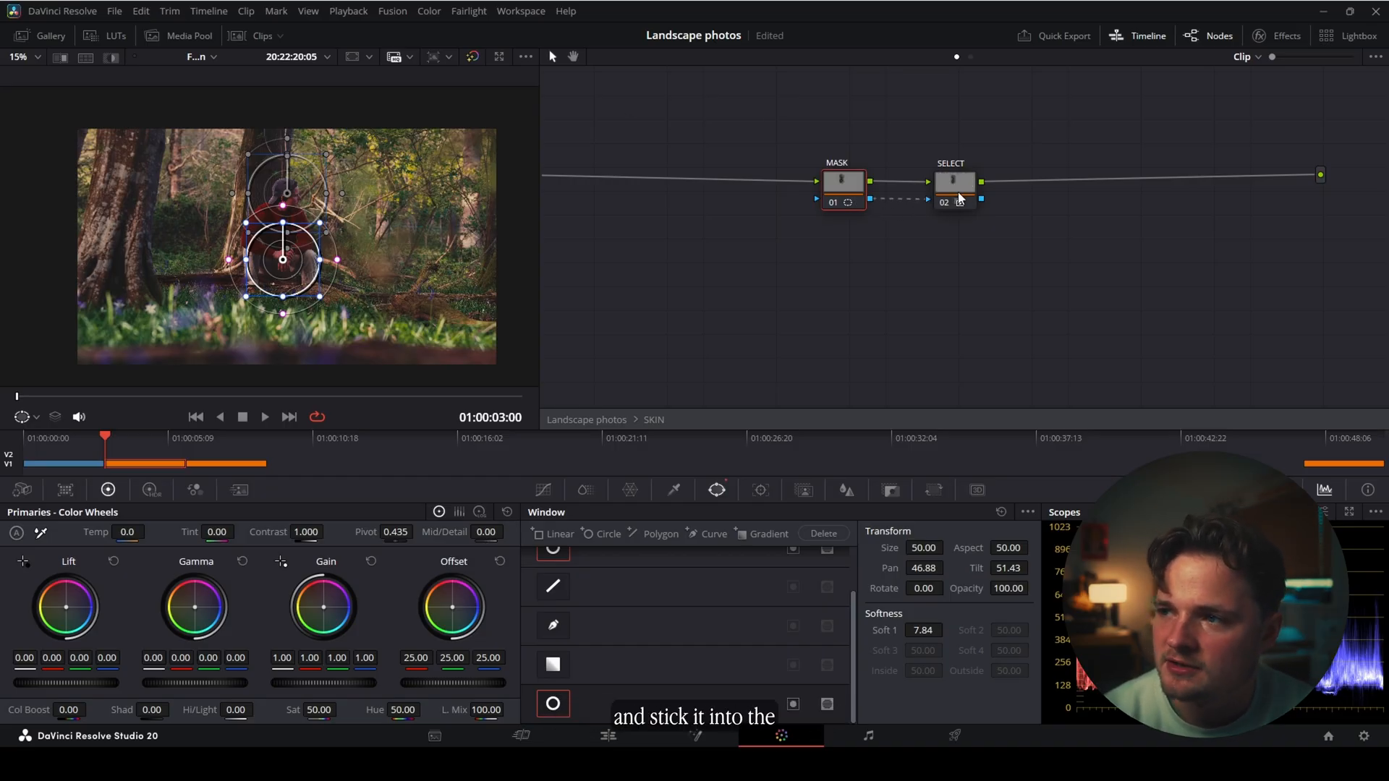
- Highlight the SELECT node's masked area in the viewer and open the HSL Qualifier for that node
{"action": "left_click", "coordinate": [949, 184]}
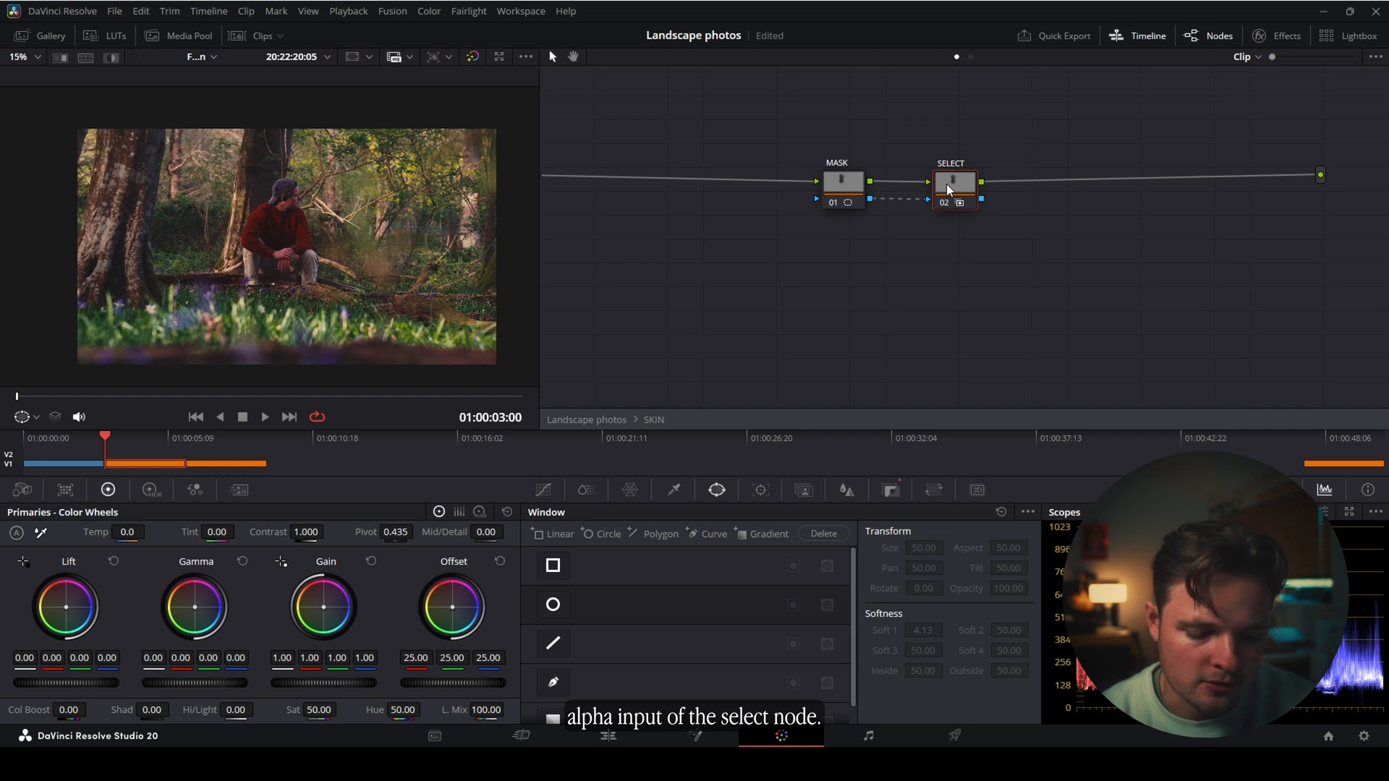
{"action": "key", "text": "shift+h"}
{"action": "scroll", "coordinate": [294, 217], "scroll_direction": "up", "scroll_amount": 4}
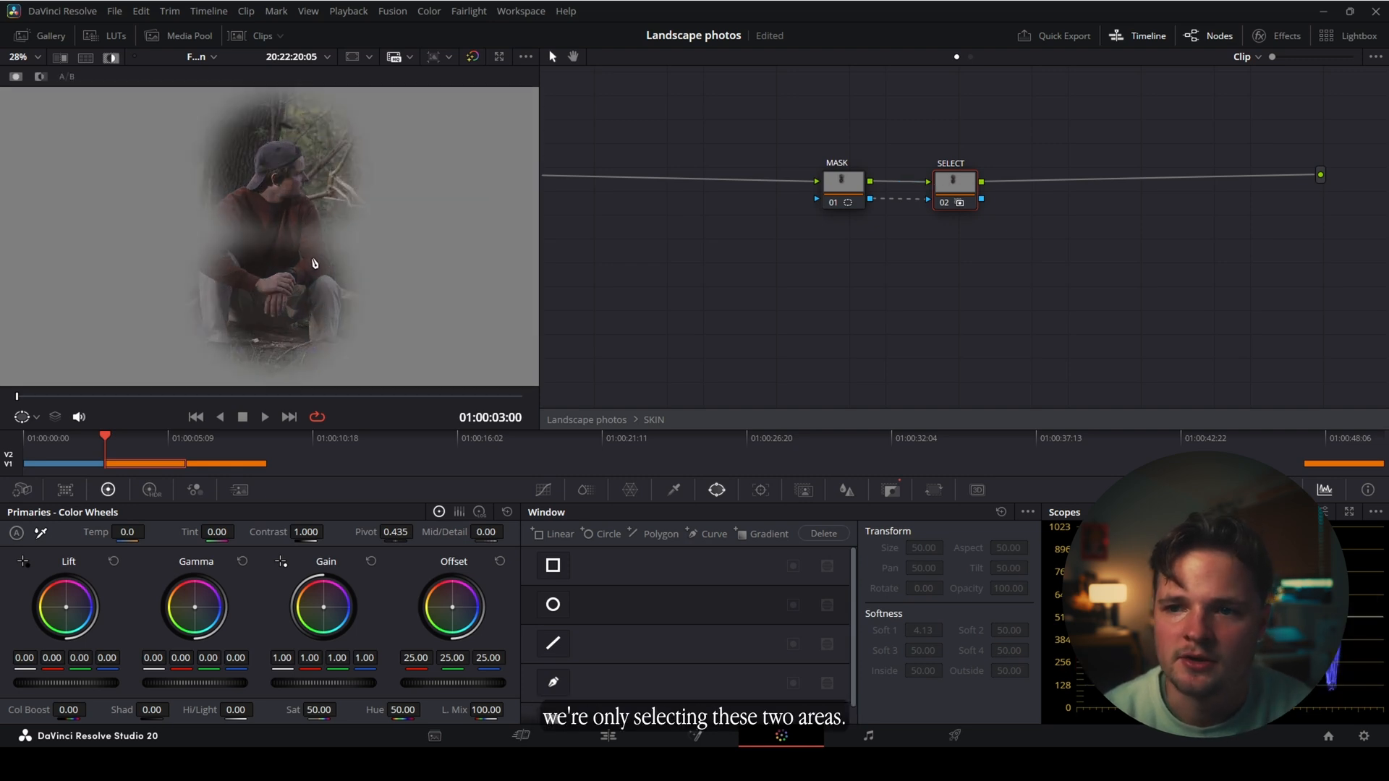
{"action": "left_click", "coordinate": [673, 490]}
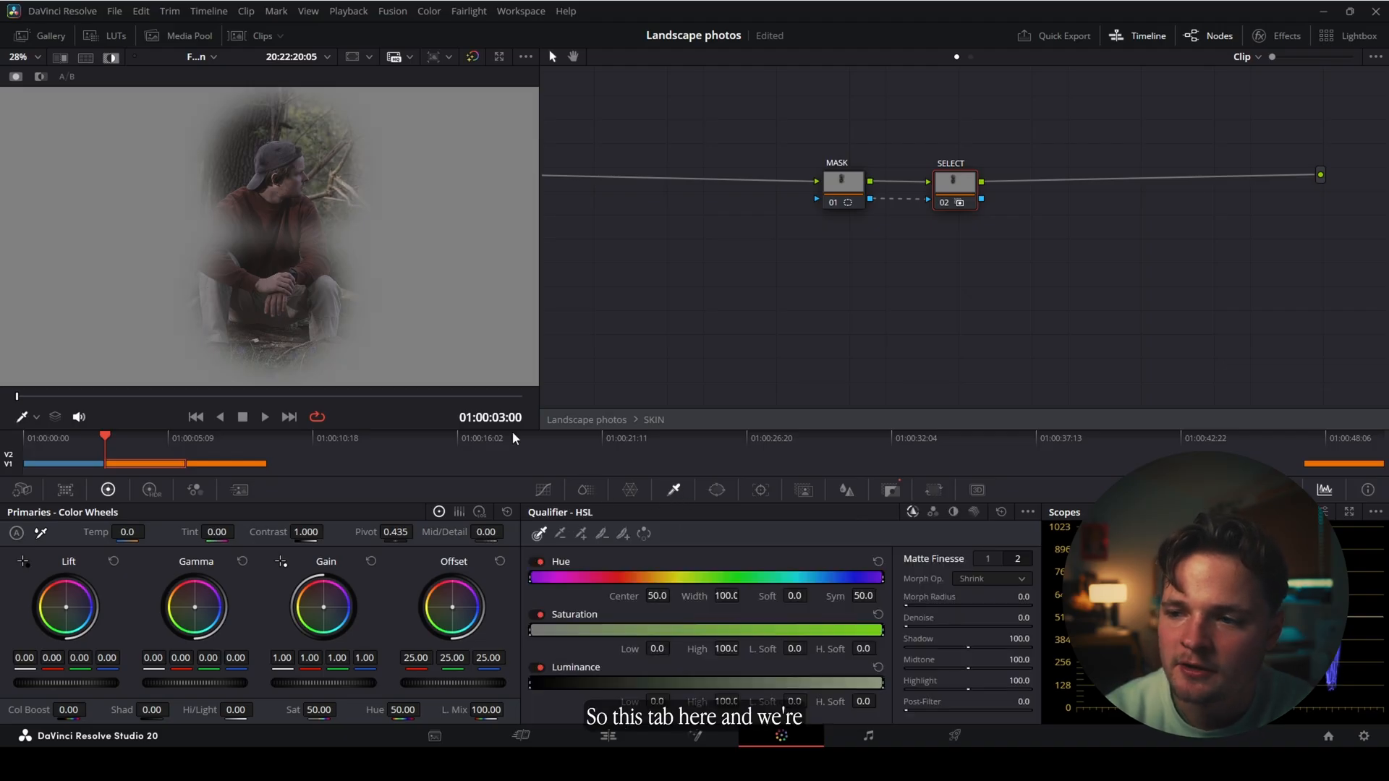
- Sample the man's face and refine the qualifier to hue width 20.1, saturation 0.5 to 2.2 and luminance 54.3 to 63.0
{"action": "left_click_drag", "start_coordinate": [283, 185], "coordinate": [301, 173]}
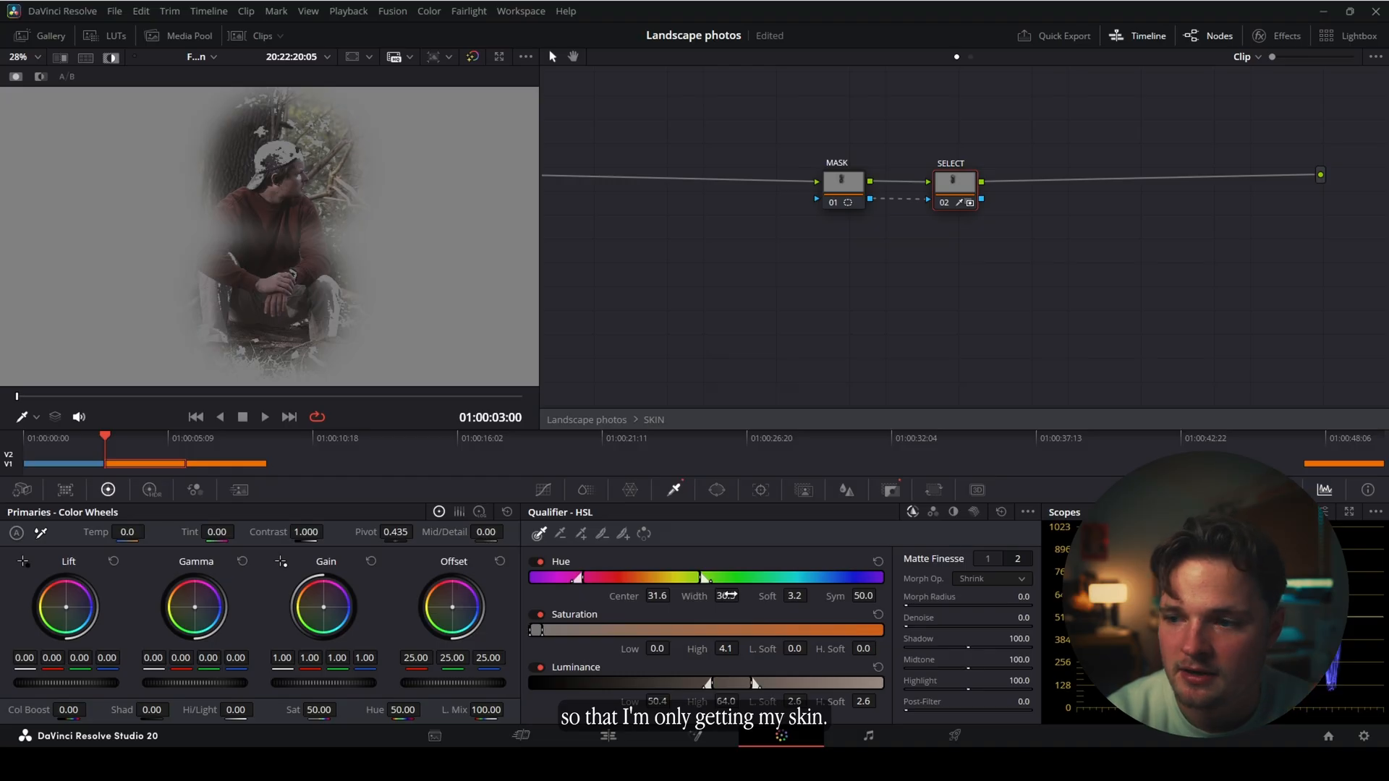
{"action": "left_click_drag", "start_coordinate": [657, 700], "coordinate": [697, 701]}
{"action": "mouse_move", "coordinate": [726, 648]}
{"action": "left_mouse_down"}
{"action": "mouse_move", "coordinate": [744, 647]}
{"action": "mouse_move", "coordinate": [696, 648]}
{"action": "mouse_move", "coordinate": [743, 648]}
{"action": "left_mouse_up"}
{"action": "left_click_drag", "start_coordinate": [657, 648], "coordinate": [671, 648]}
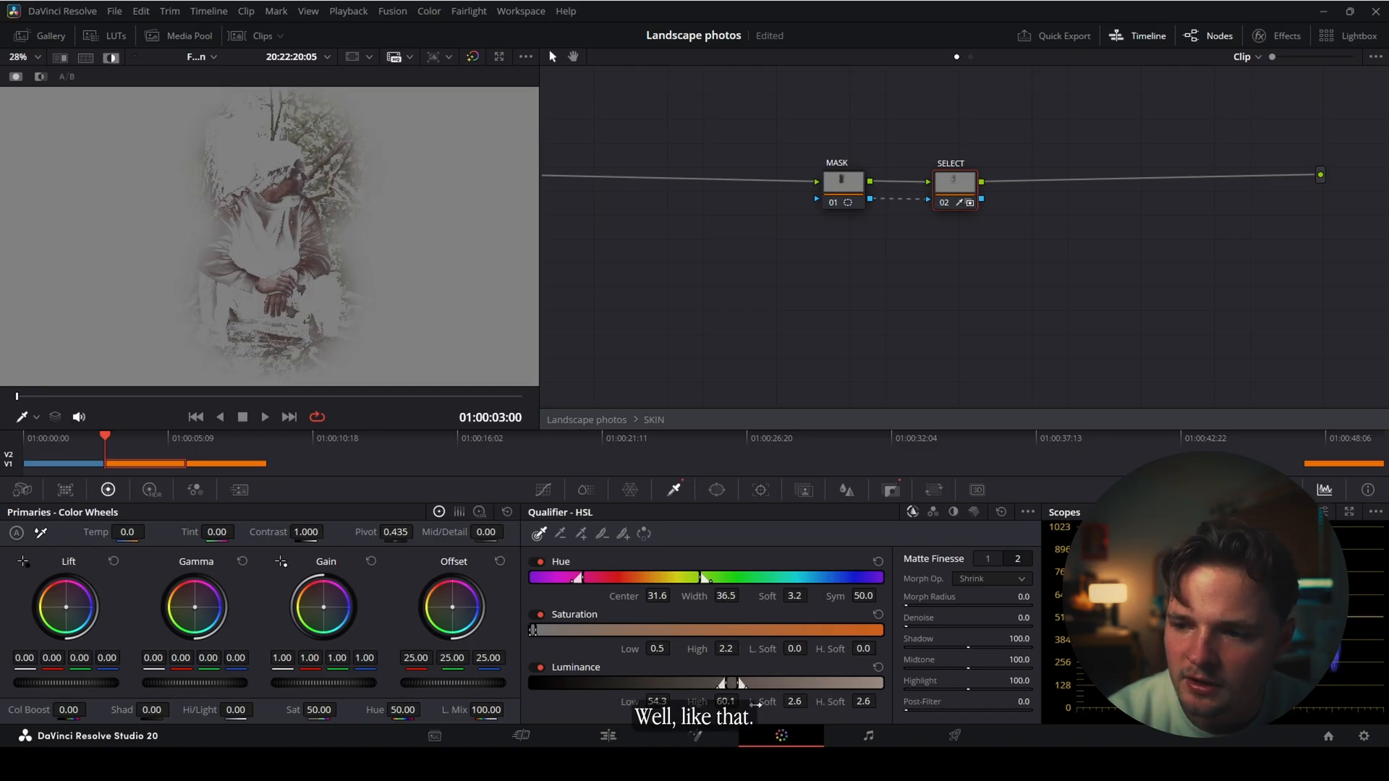
{"action": "left_click_drag", "start_coordinate": [749, 702], "coordinate": [758, 702]}
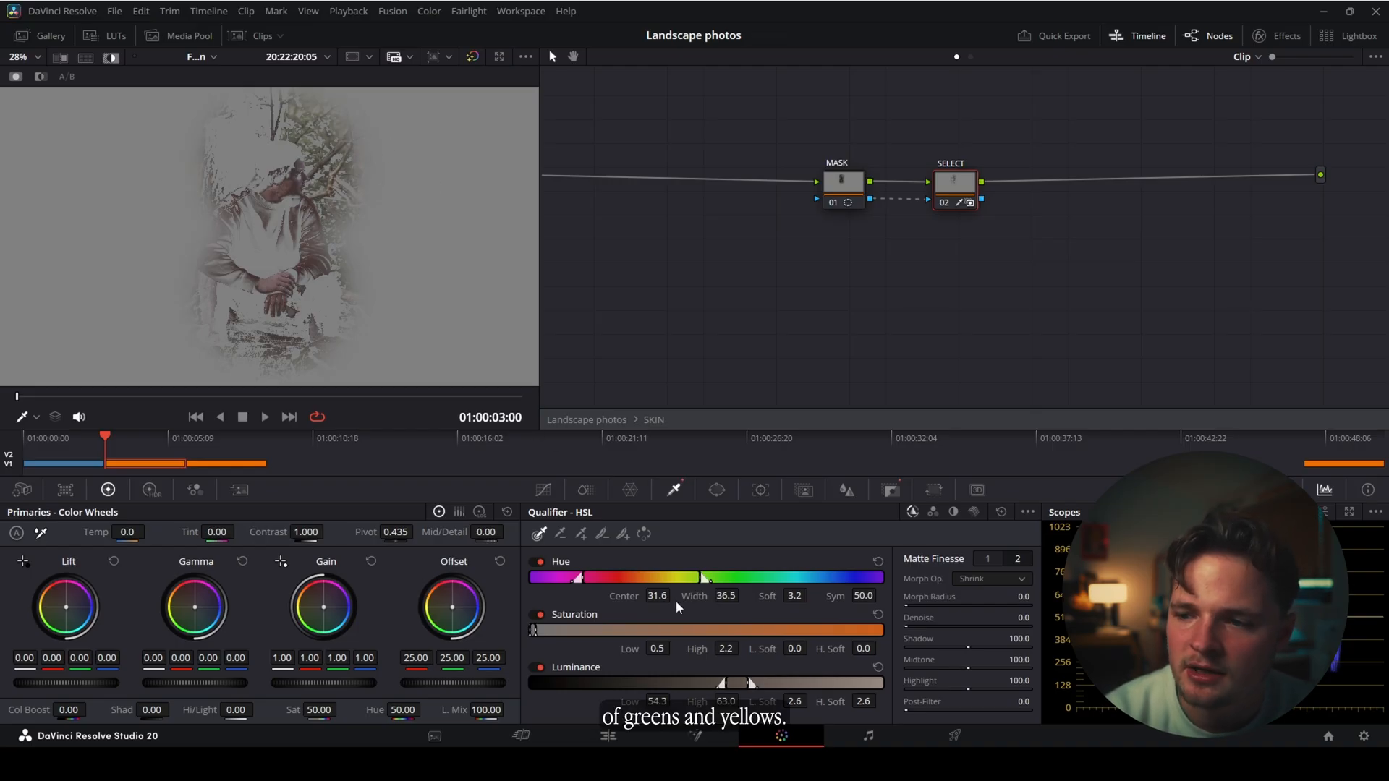
{"action": "mouse_move", "coordinate": [727, 596]}
{"action": "left_mouse_down"}
{"action": "mouse_move", "coordinate": [694, 596]}
{"action": "mouse_move", "coordinate": [743, 595]}
{"action": "left_mouse_up"}
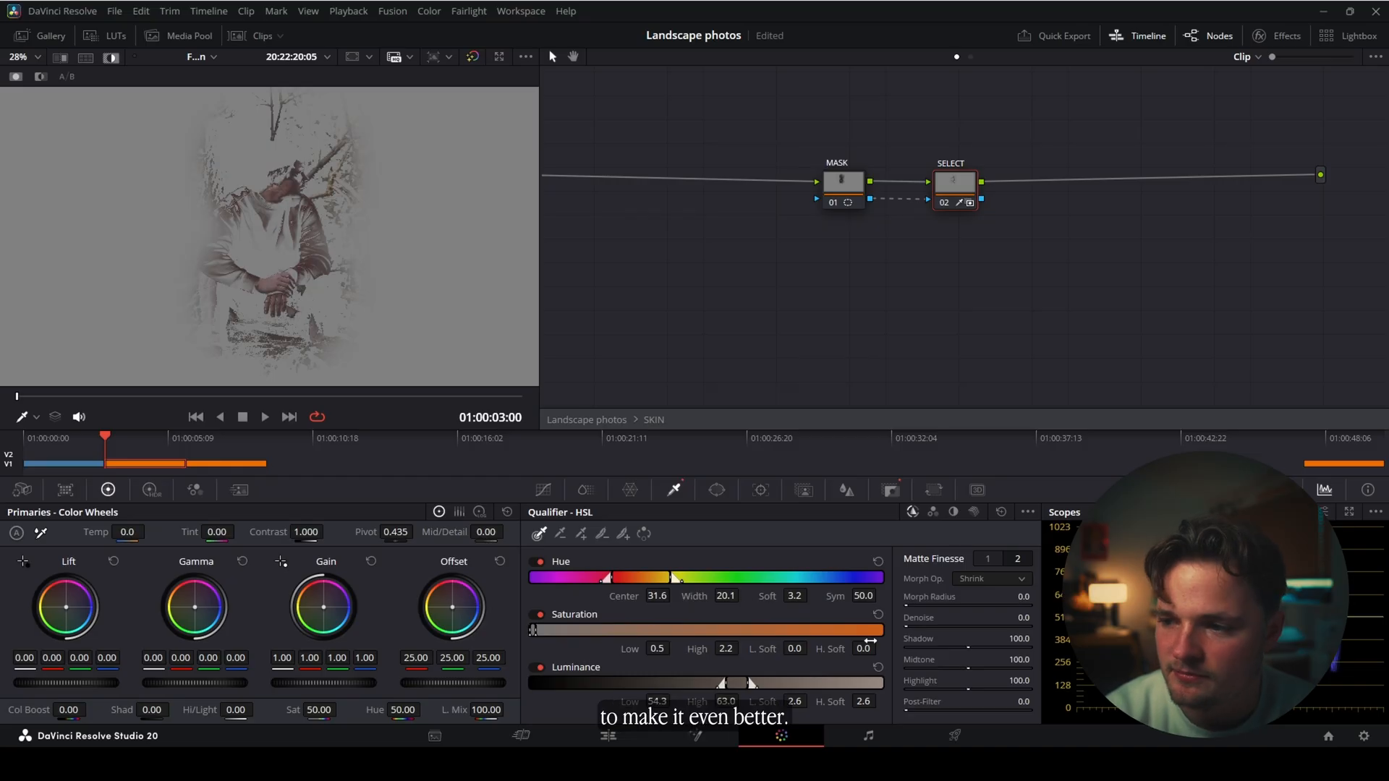
- Smooth the skin selection by setting the Matte Finesse Denoise to 4.6
{"action": "left_click", "coordinate": [992, 556]}
{"action": "left_click", "coordinate": [1018, 559]}
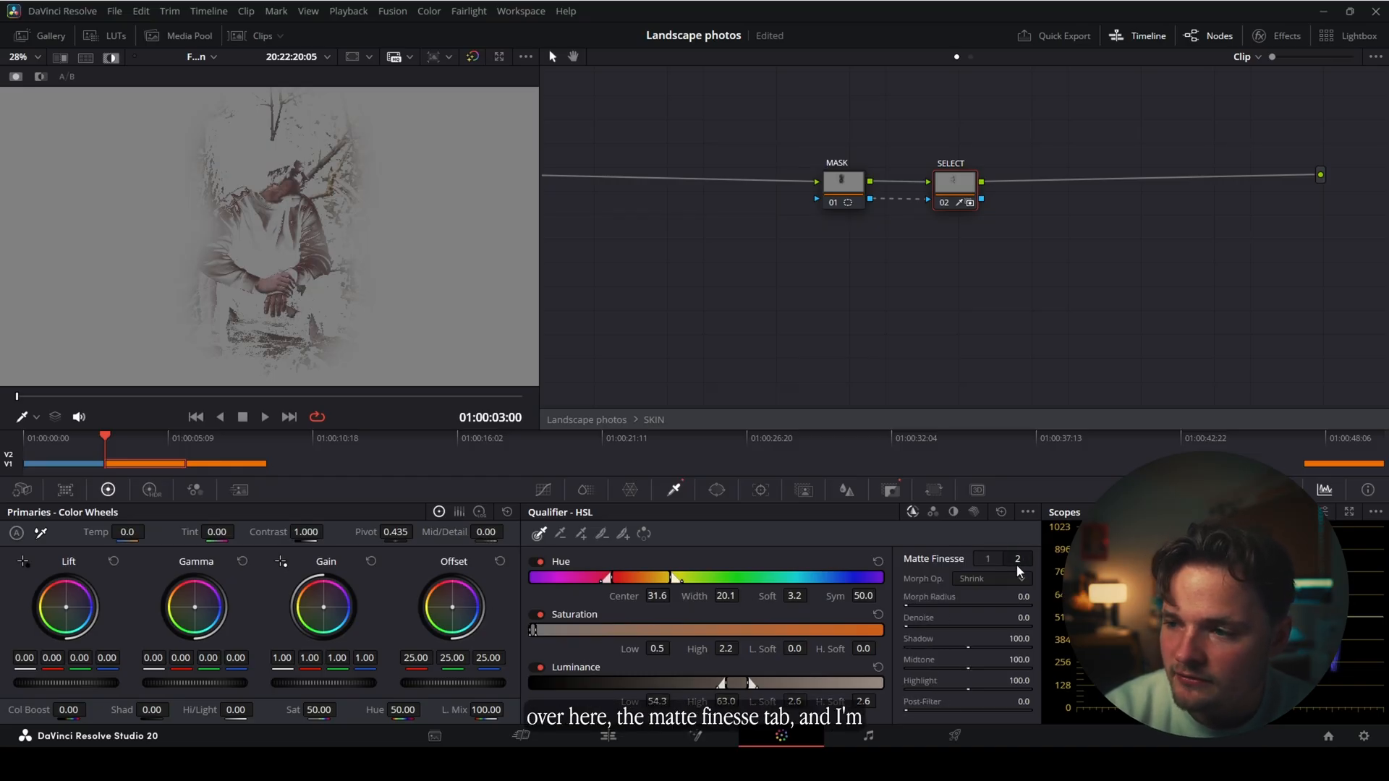
{"action": "left_click_drag", "start_coordinate": [905, 626], "coordinate": [915, 626]}
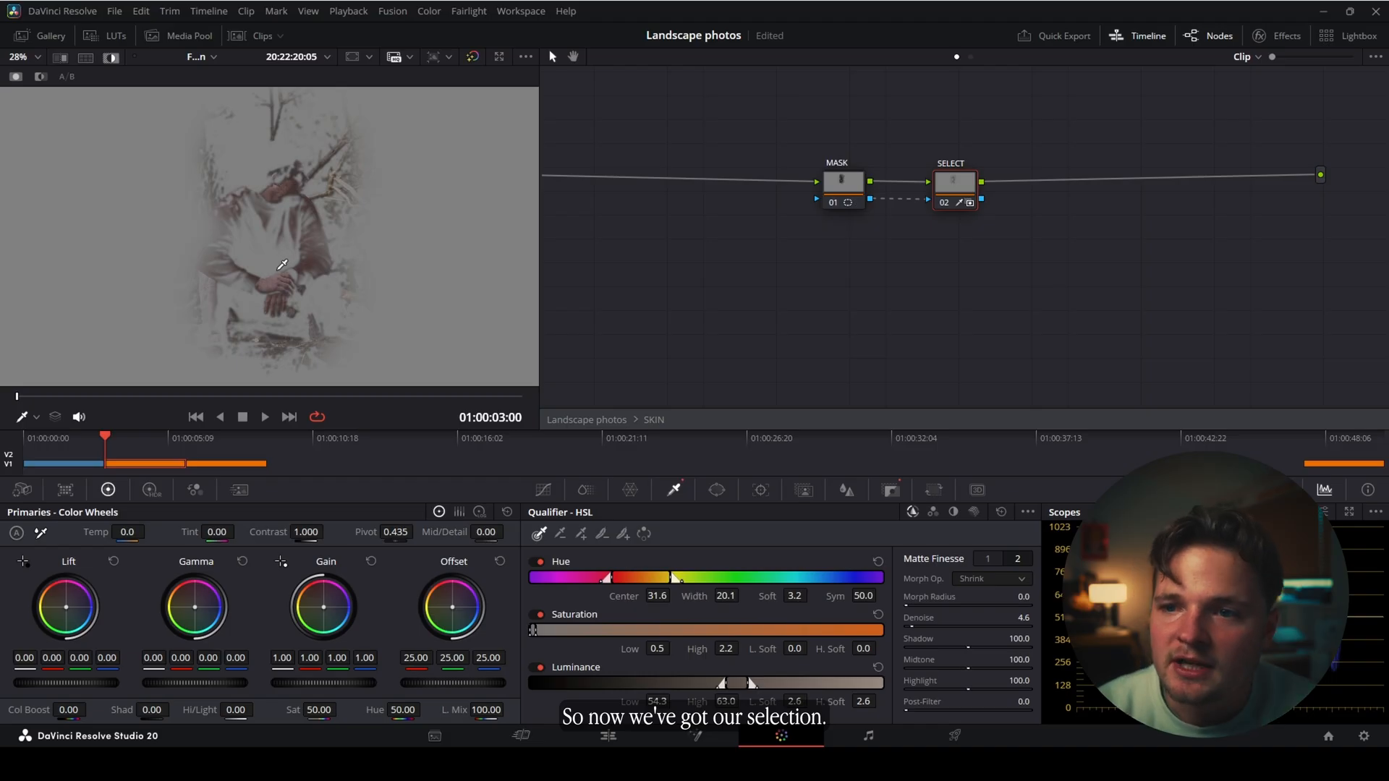
- Turn off the selection highlight and nudge the SELECT node's Gamma balance to red -0.01 and blue 0.01, checking before and after
{"action": "key", "text": "shift+h"}
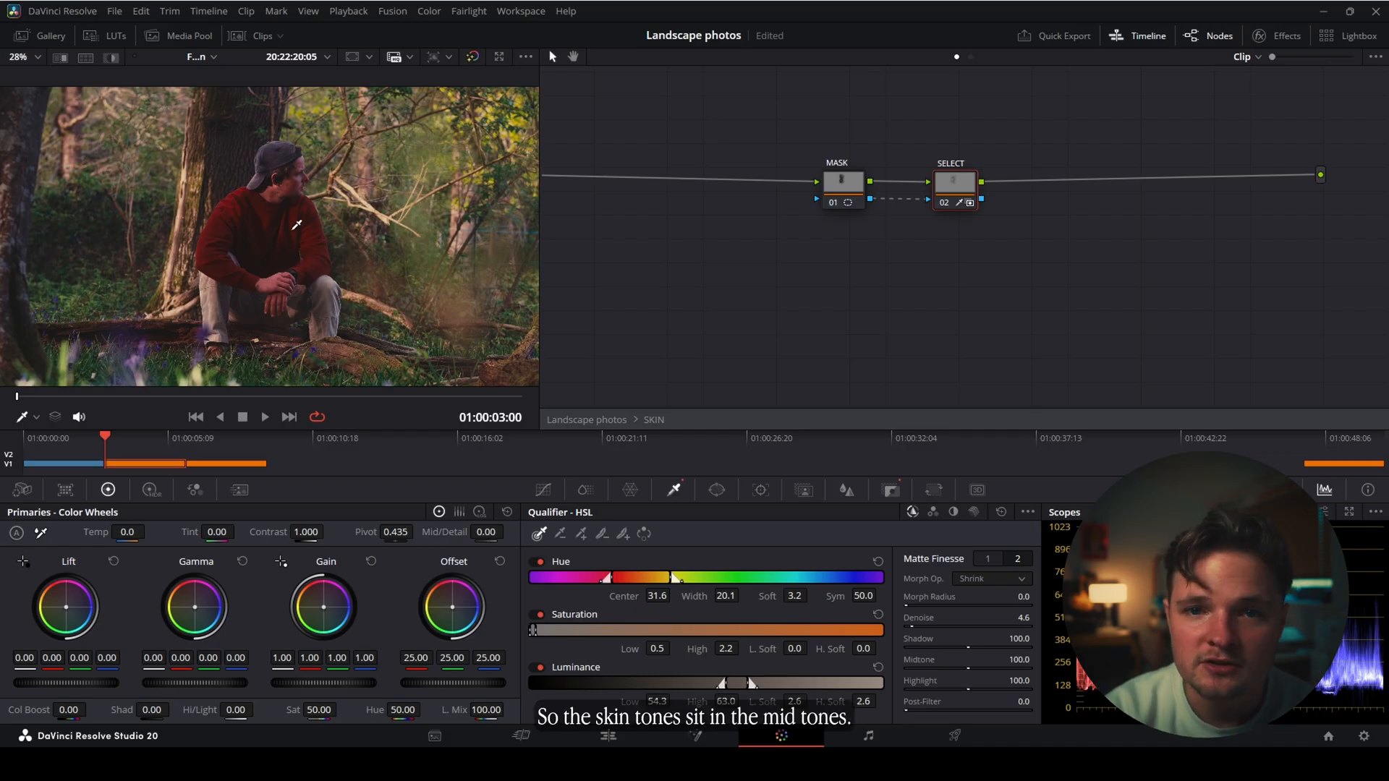
{"action": "left_click_drag", "start_coordinate": [197, 611], "coordinate": [198, 614]}
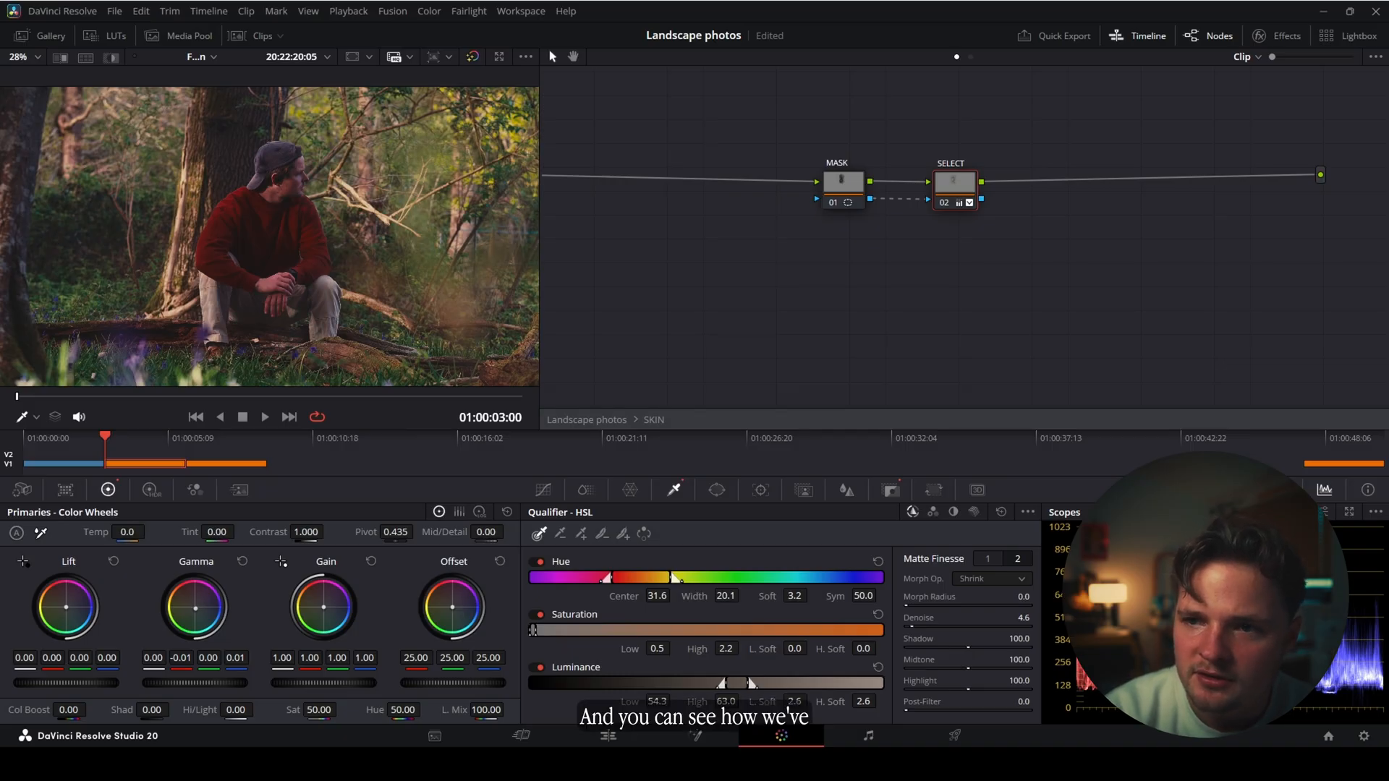
{"action": "left_click", "coordinate": [939, 203]}
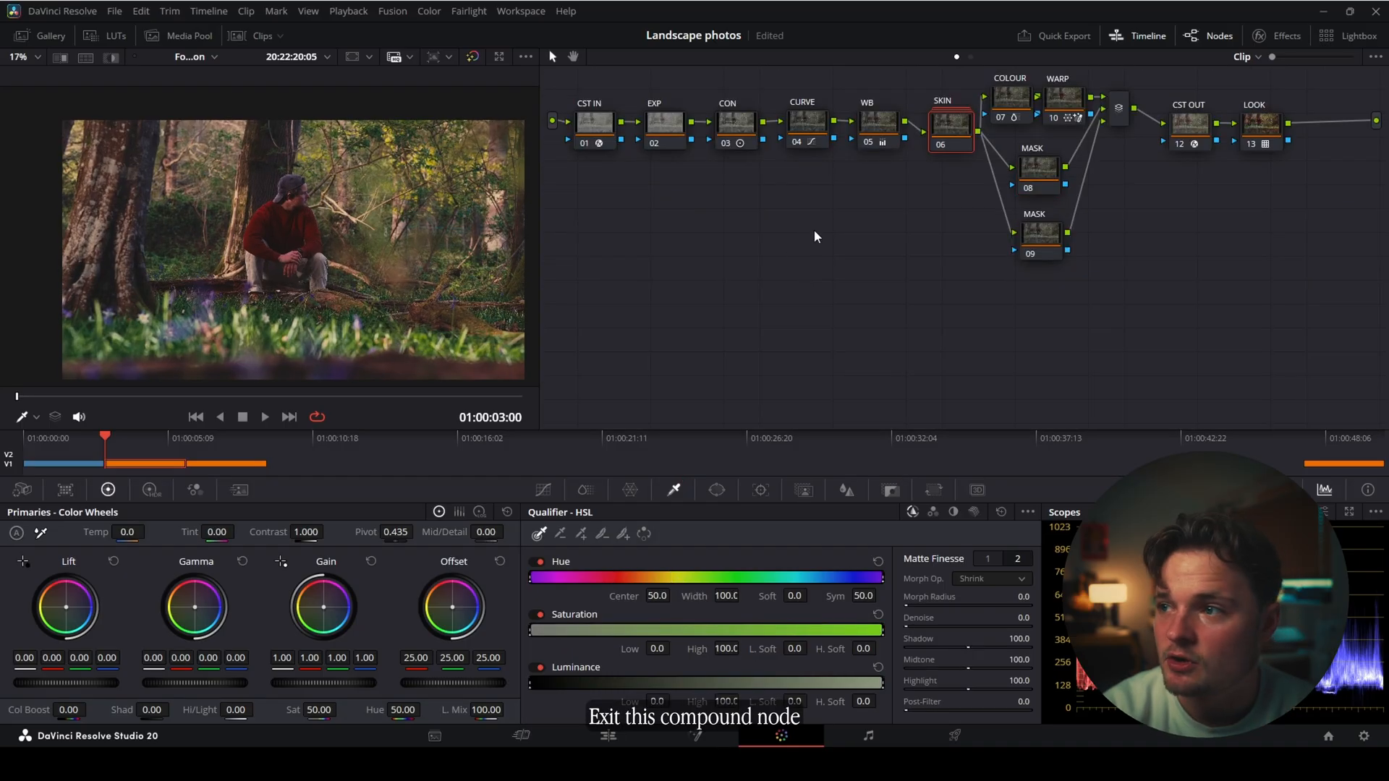
- Add an oval circle window around the man on MASK node 08 with softness about 11.38 and copy it to MASK node 09
{"action": "left_click", "coordinate": [1052, 249]}
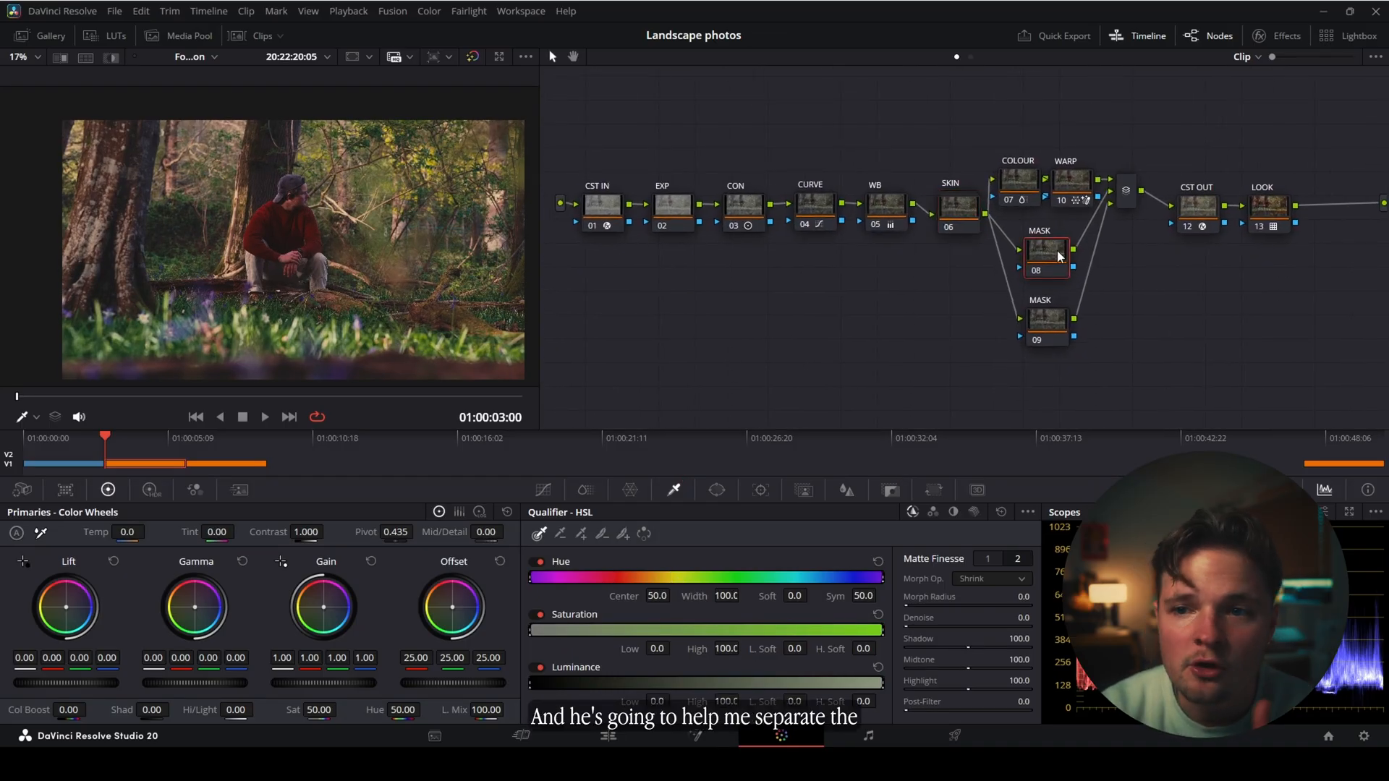
{"action": "left_click_drag", "start_coordinate": [1052, 253], "coordinate": [1053, 254]}
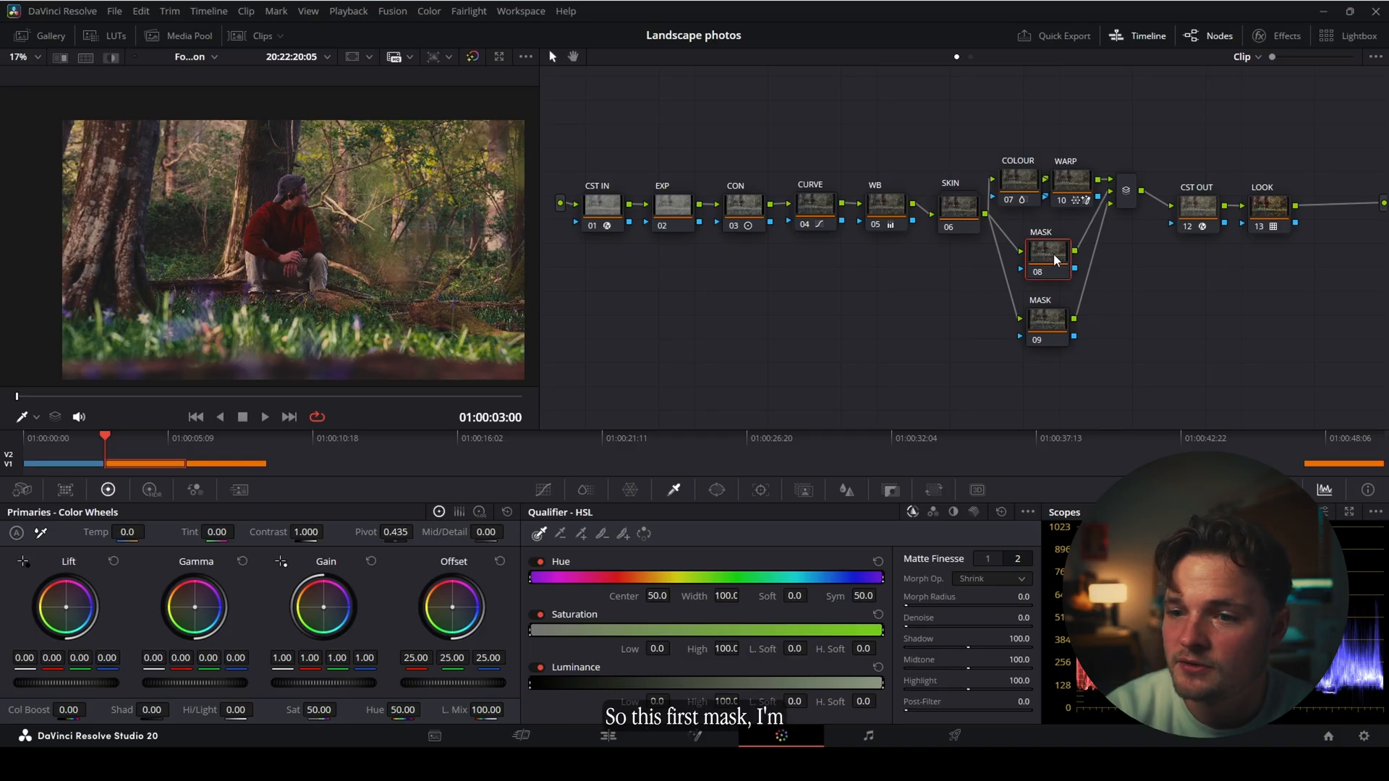
{"action": "left_click", "coordinate": [716, 490]}
{"action": "left_click", "coordinate": [551, 607]}
{"action": "left_click_drag", "start_coordinate": [383, 328], "coordinate": [344, 278]}
{"action": "left_click_drag", "start_coordinate": [382, 332], "coordinate": [354, 312]}
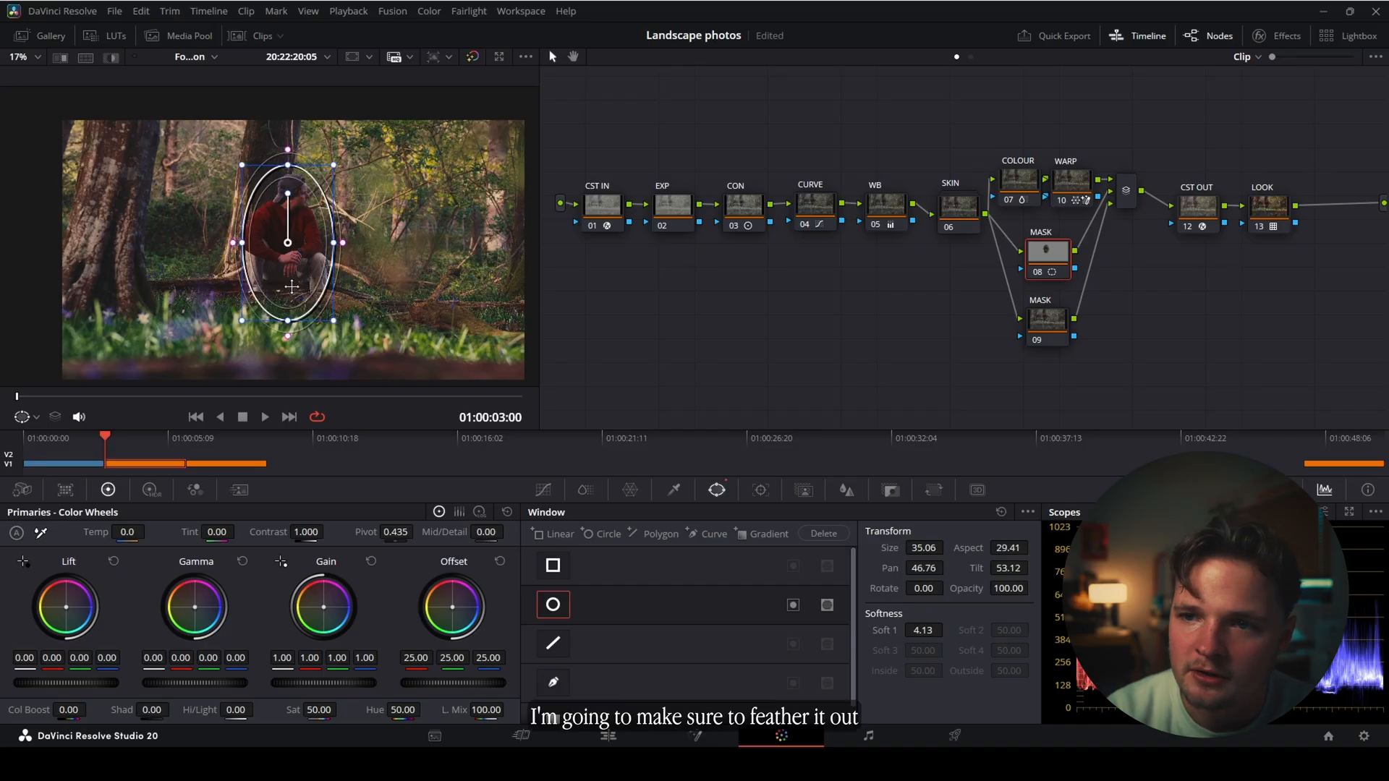
{"action": "left_click_drag", "start_coordinate": [341, 243], "coordinate": [314, 277]}
{"action": "left_click_drag", "start_coordinate": [334, 327], "coordinate": [337, 330]}
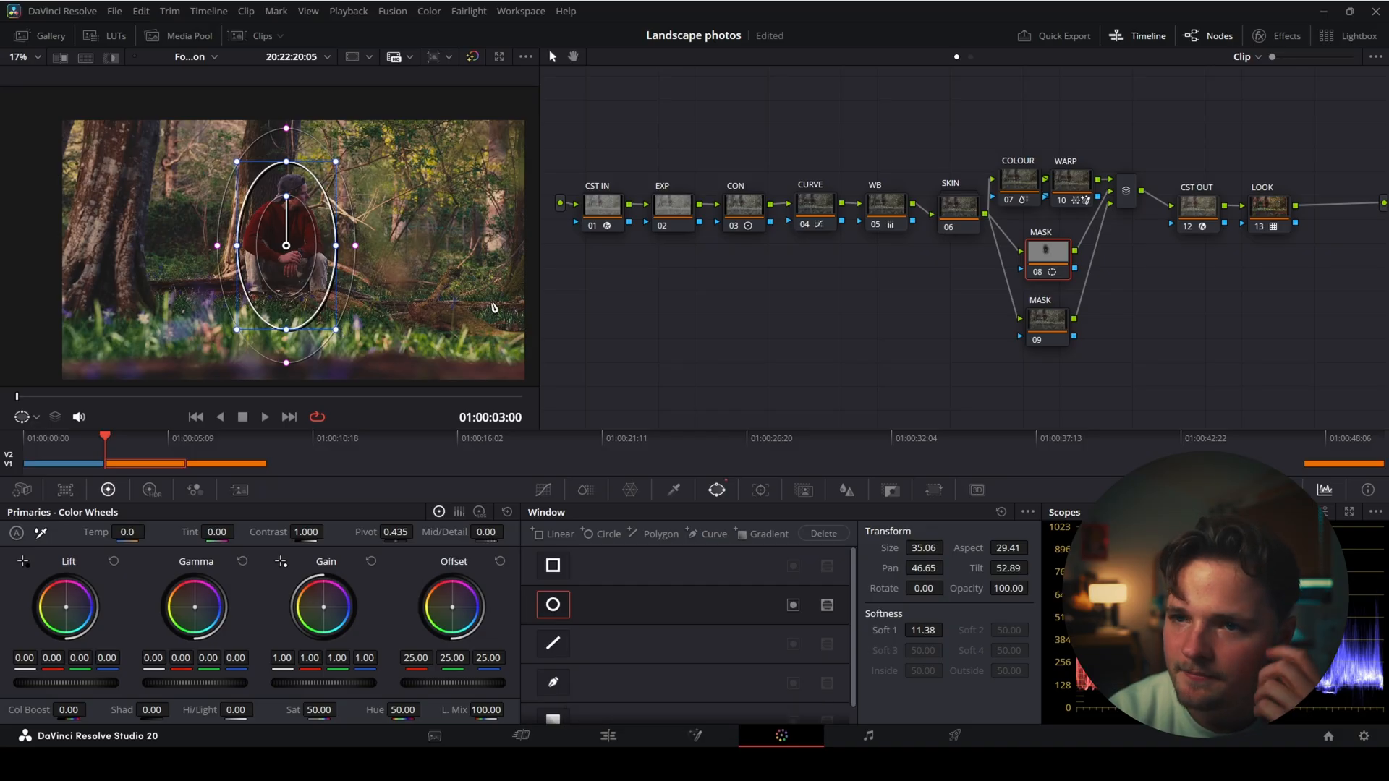
{"action": "left_click", "coordinate": [1056, 323]}
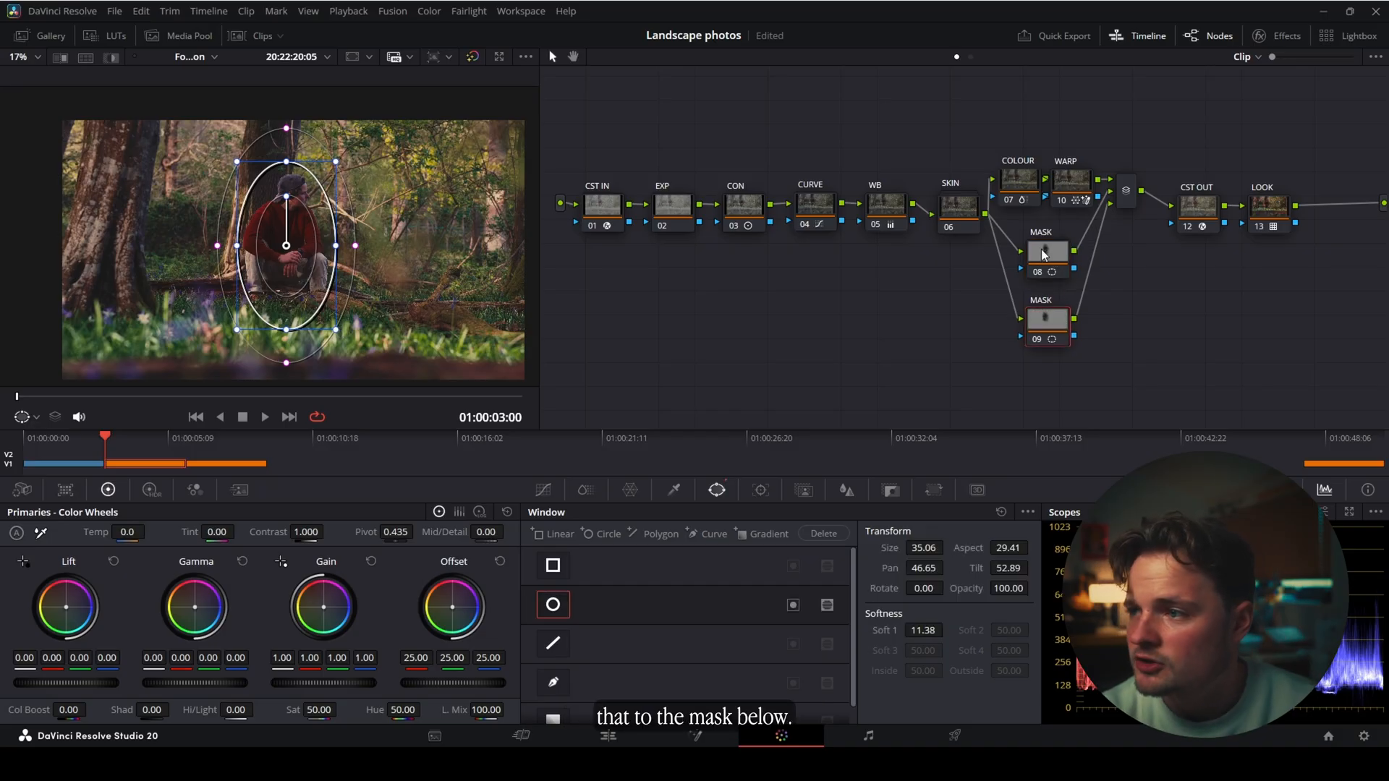
- Raise the HDR Global exposure of MASK node 08 to 0.19 and compare the image with and without it
{"action": "left_click", "coordinate": [1046, 251]}
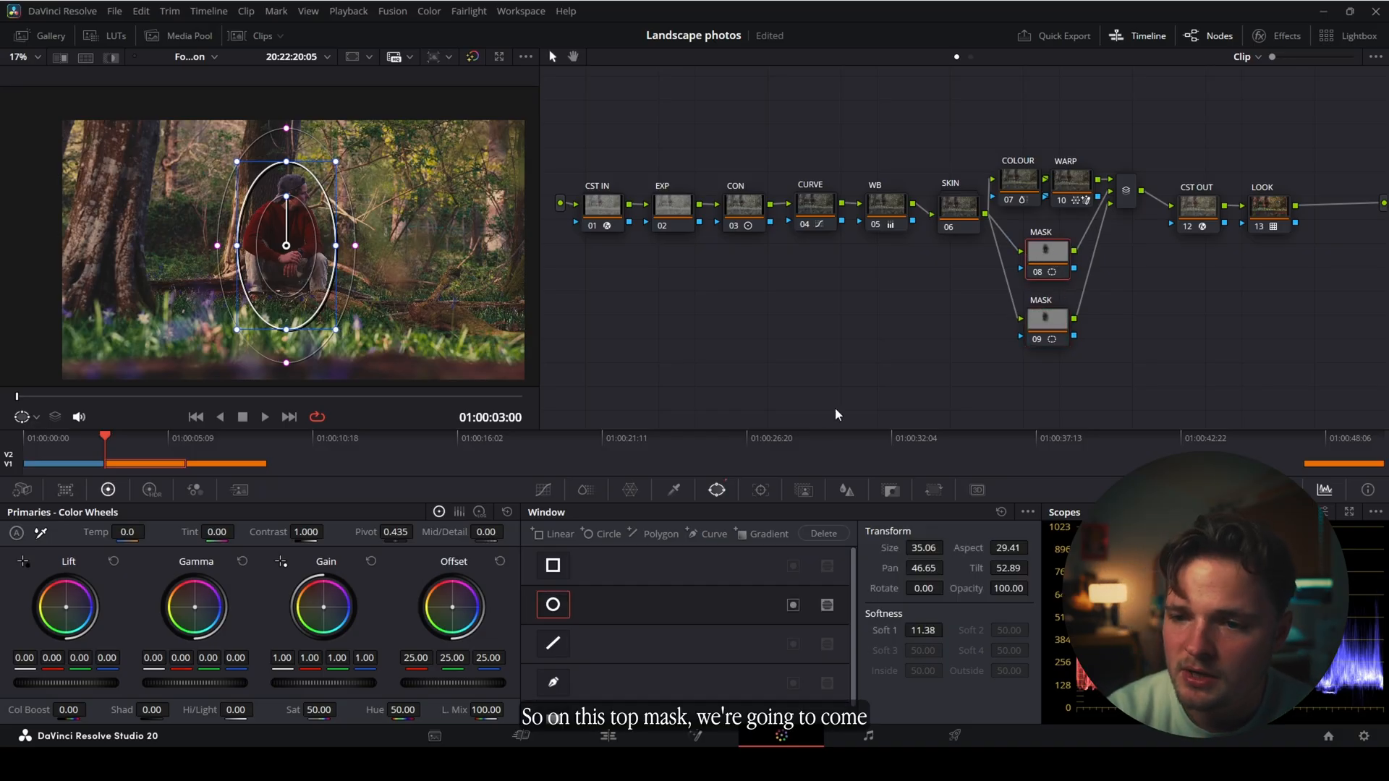
{"action": "left_click", "coordinate": [151, 489]}
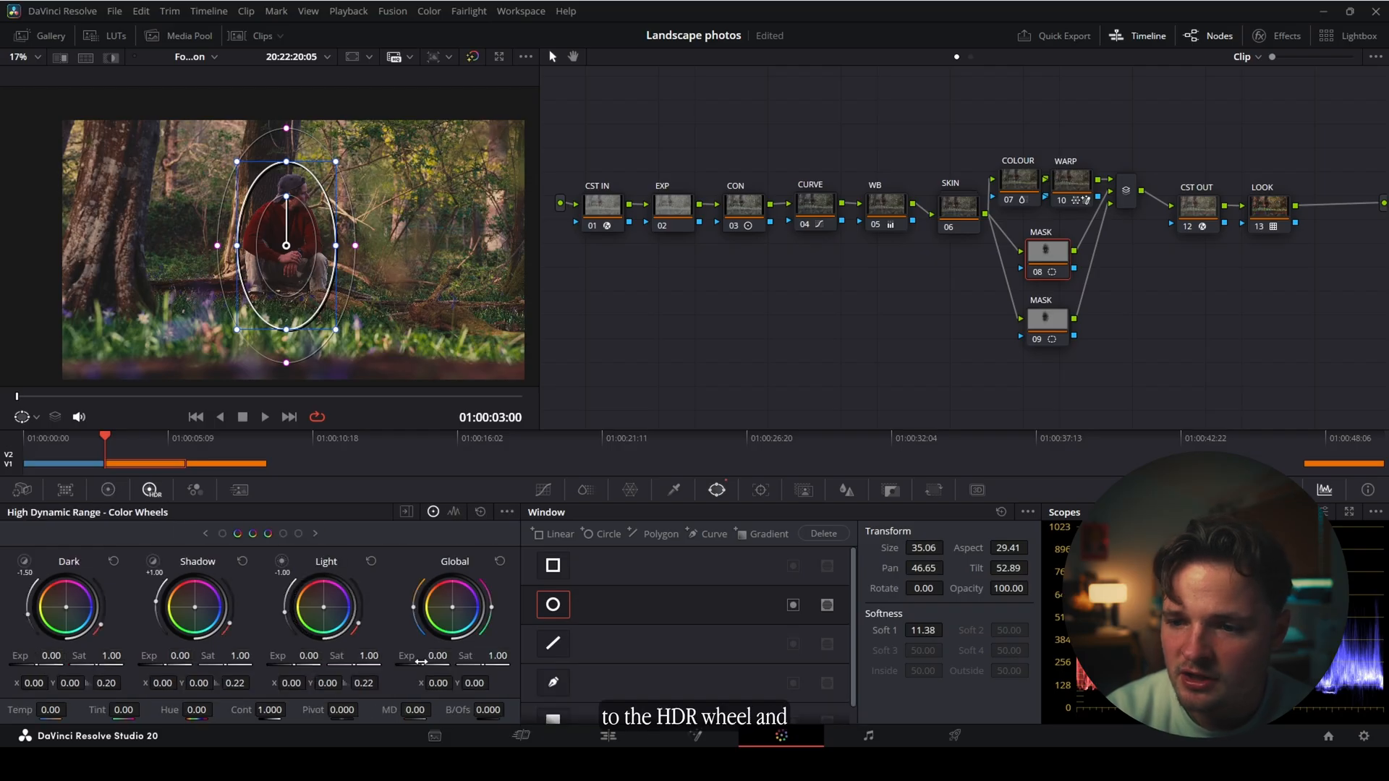
{"action": "left_click_drag", "start_coordinate": [424, 665], "coordinate": [437, 665]}
{"action": "left_click", "coordinate": [1037, 272]}
{"action": "left_click", "coordinate": [1037, 272]}
{"action": "left_click", "coordinate": [1037, 277]}
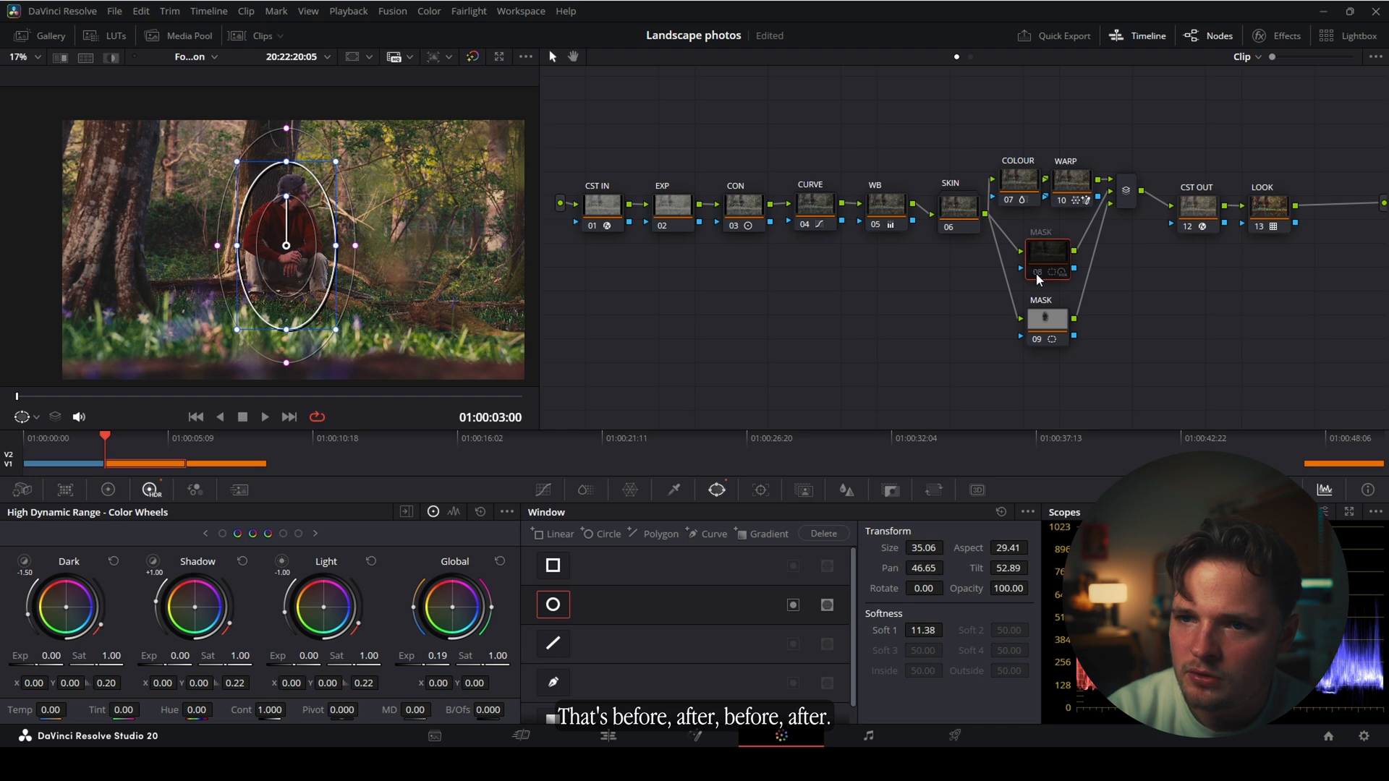
{"action": "left_click", "coordinate": [1037, 277]}
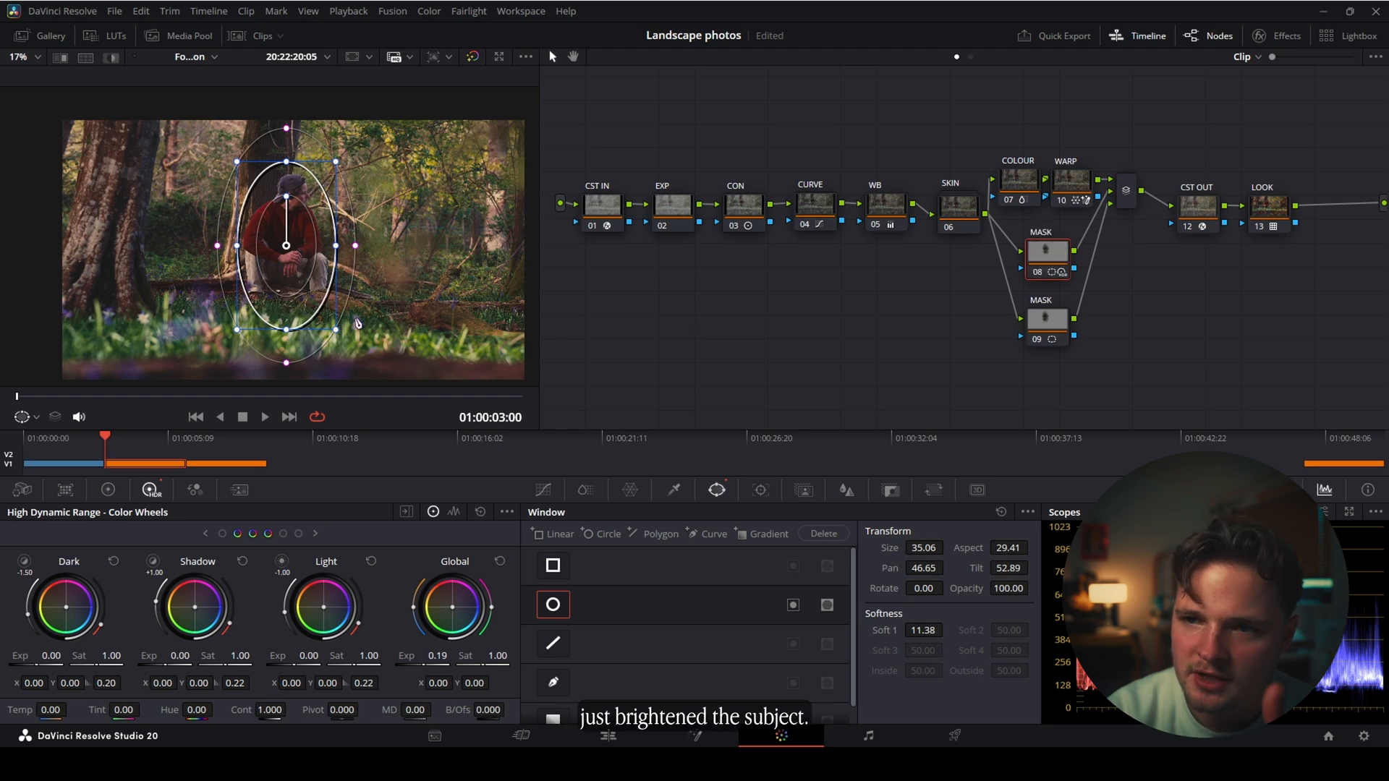
- Invert the window on MASK node 09, lower its HDR Global exposure to darken the surroundings, and compare before and after
{"action": "left_click", "coordinate": [1033, 340]}
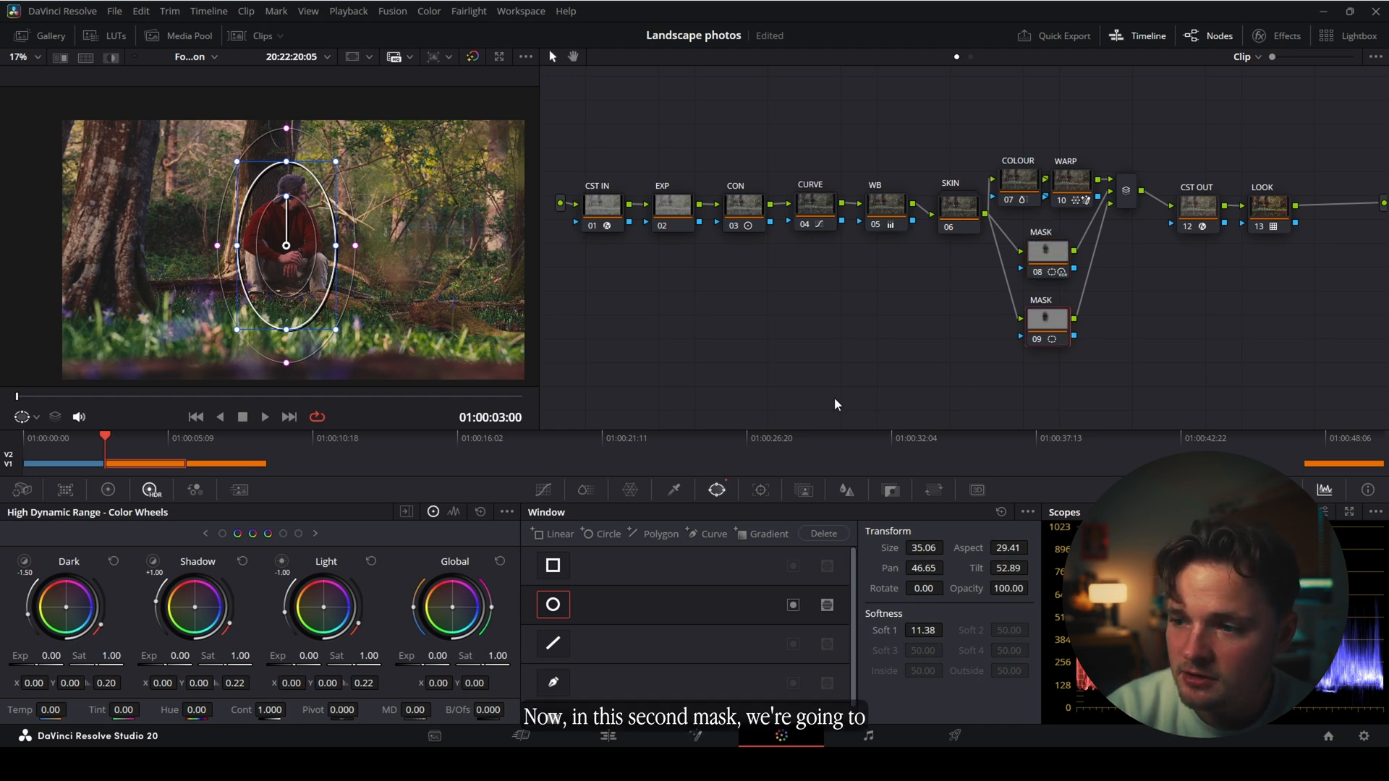
{"action": "left_click", "coordinate": [792, 607]}
{"action": "left_click_drag", "start_coordinate": [427, 657], "coordinate": [415, 657]}
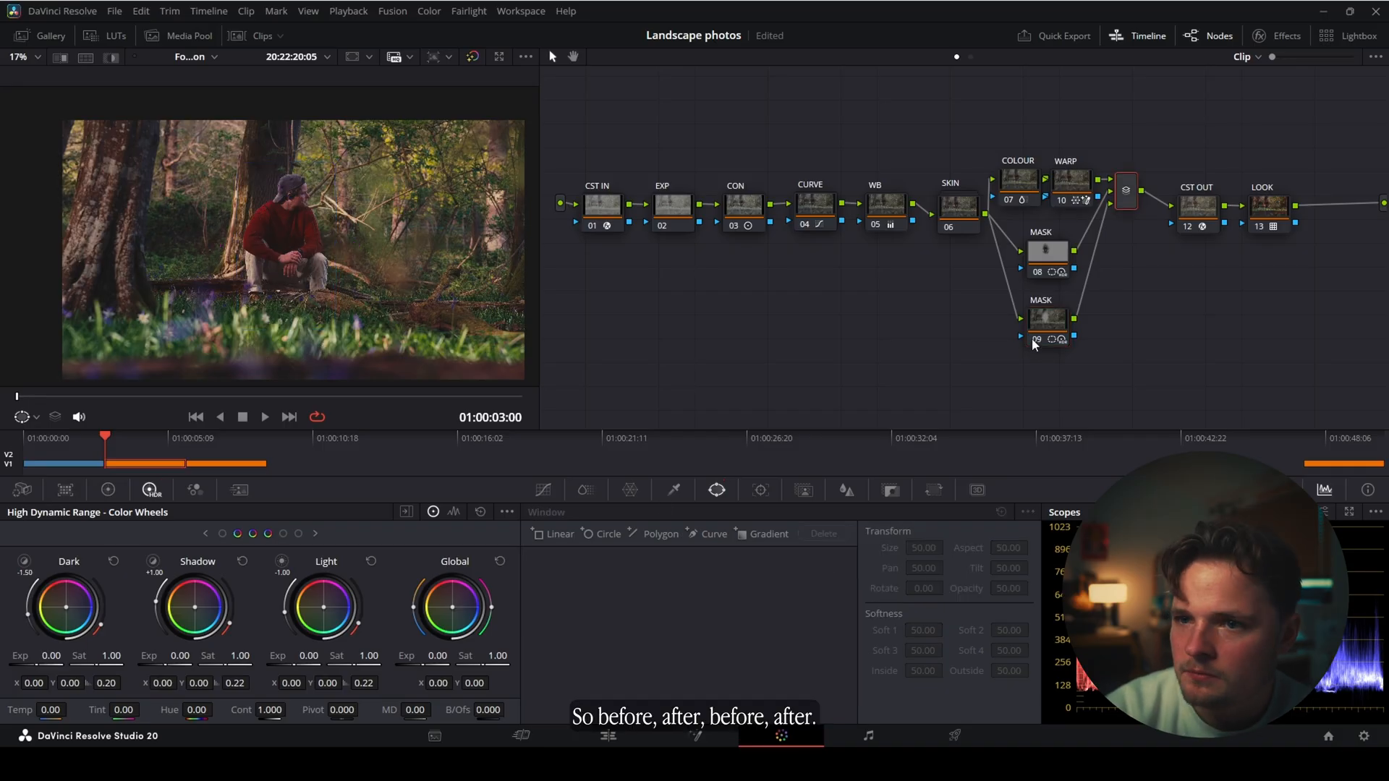
{"action": "left_click", "coordinate": [1032, 339]}
{"action": "left_click", "coordinate": [1032, 339]}
{"action": "left_click", "coordinate": [1032, 339]}
{"action": "left_click", "coordinate": [1032, 340]}
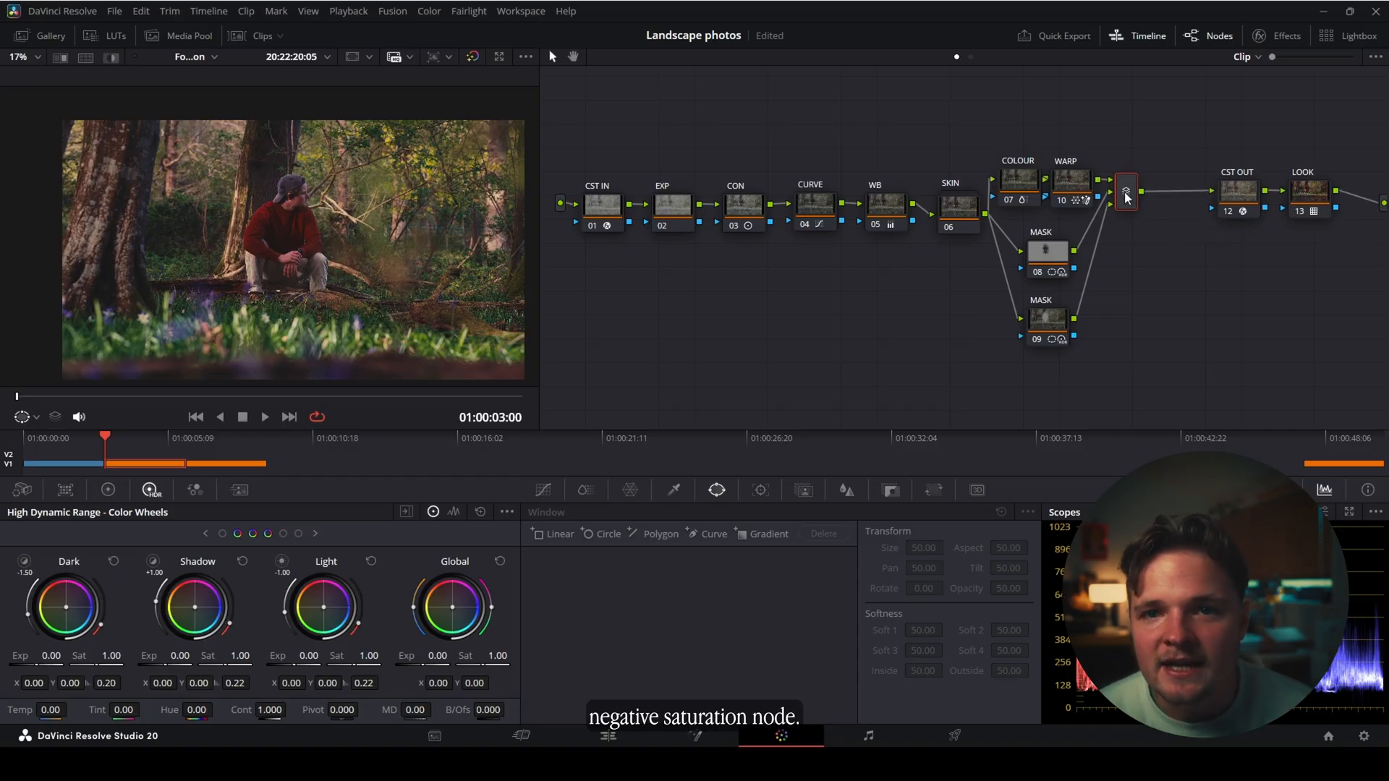
- Add a serial node after the layer mixer and lower its Sat Vs Sat curve to 0.66 at the high end and 0.94 at input 0.07
{"action": "key", "text": "alt+s"}
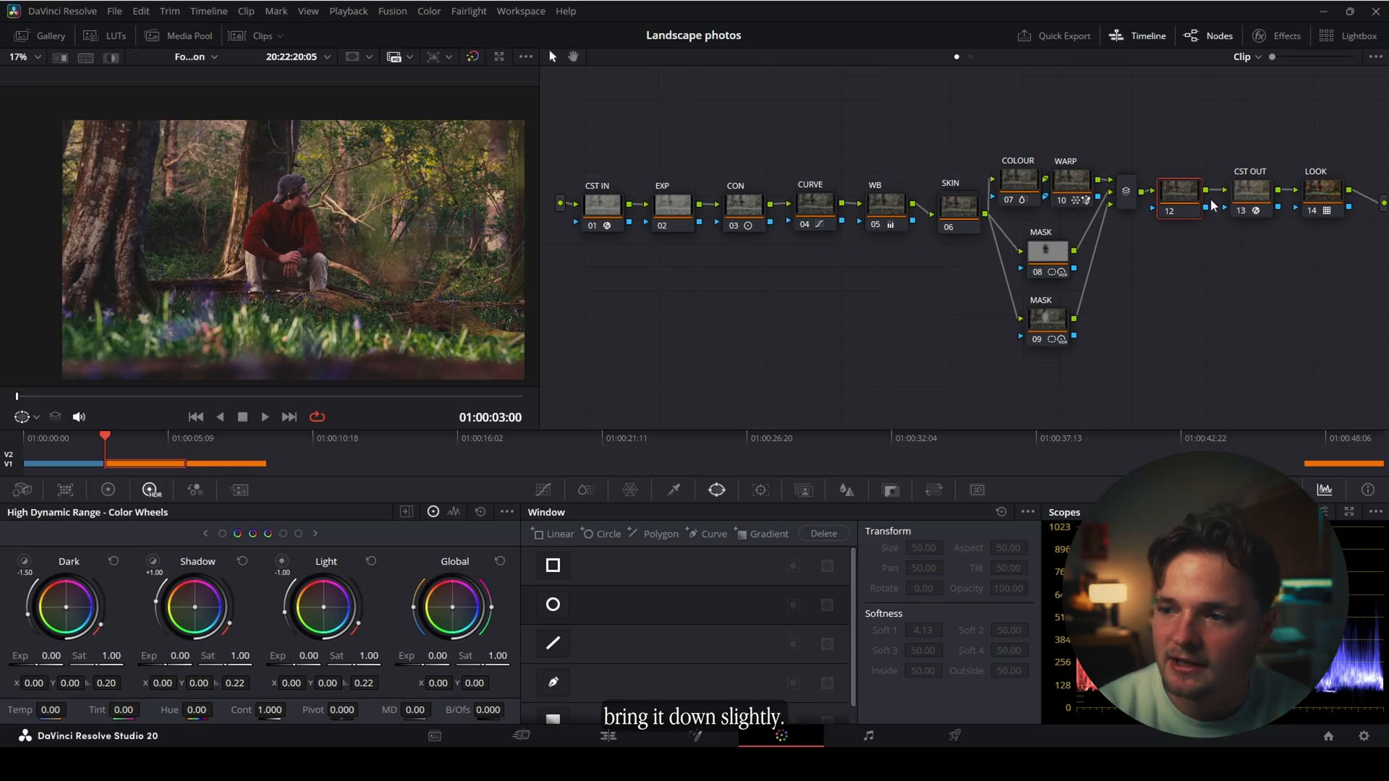
{"action": "left_click", "coordinate": [544, 492]}
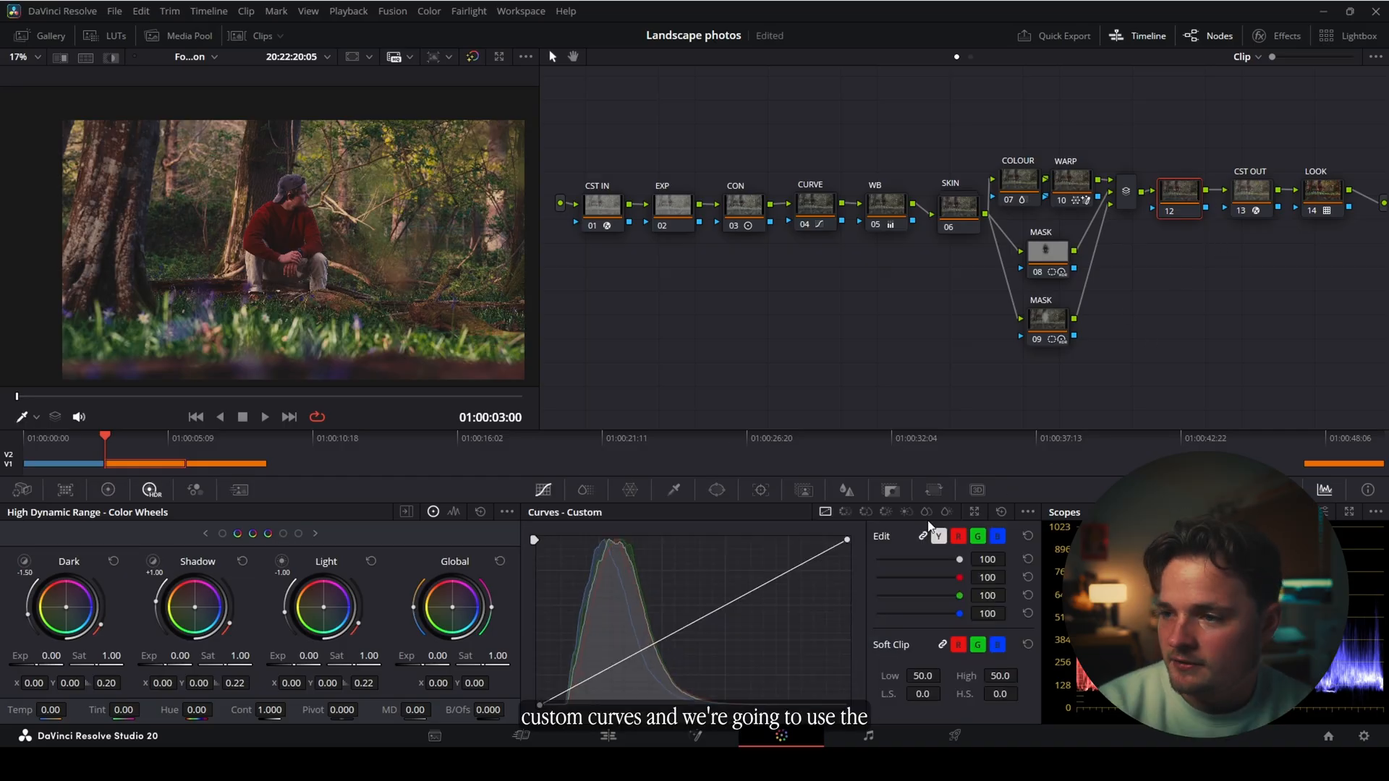
{"action": "left_click", "coordinate": [926, 512]}
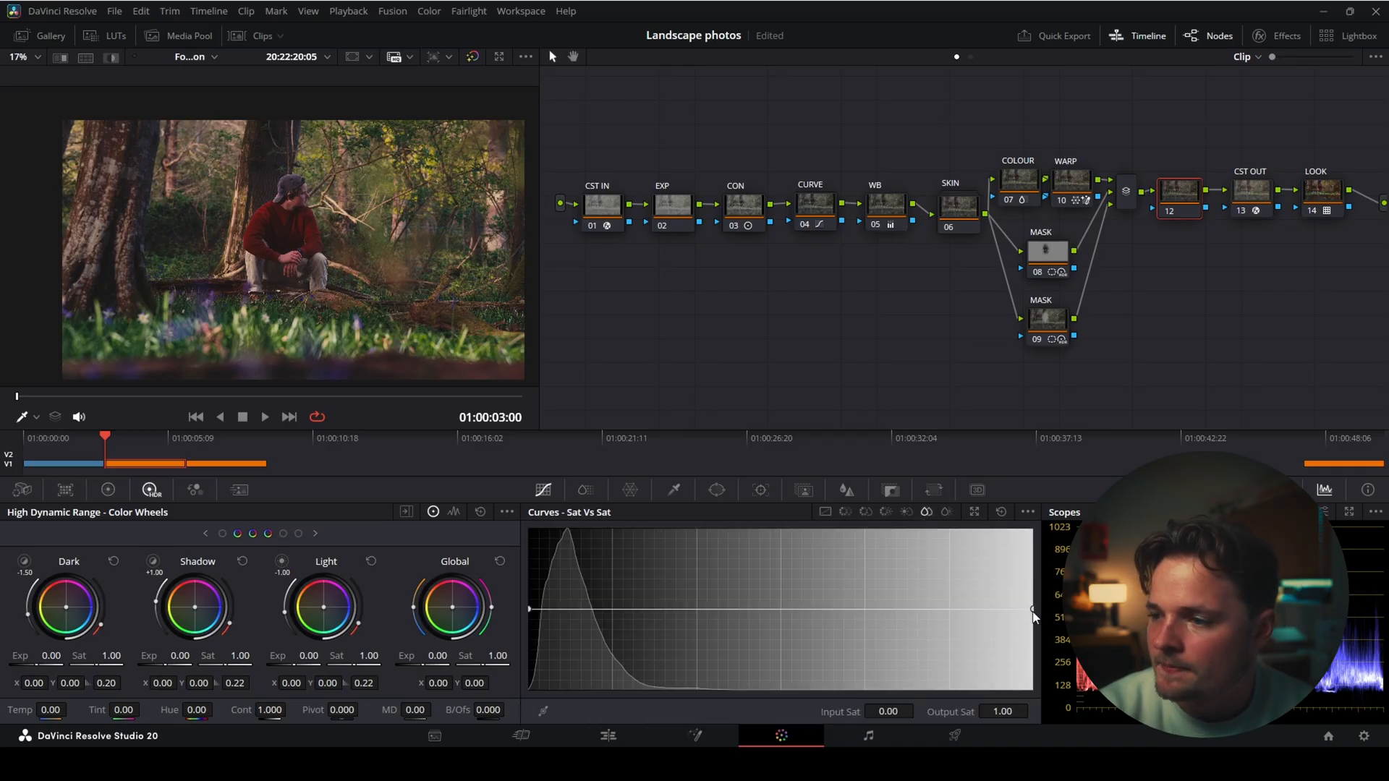
{"action": "left_click", "coordinate": [1032, 609]}
{"action": "left_click_drag", "start_coordinate": [1032, 613], "coordinate": [1035, 640]}
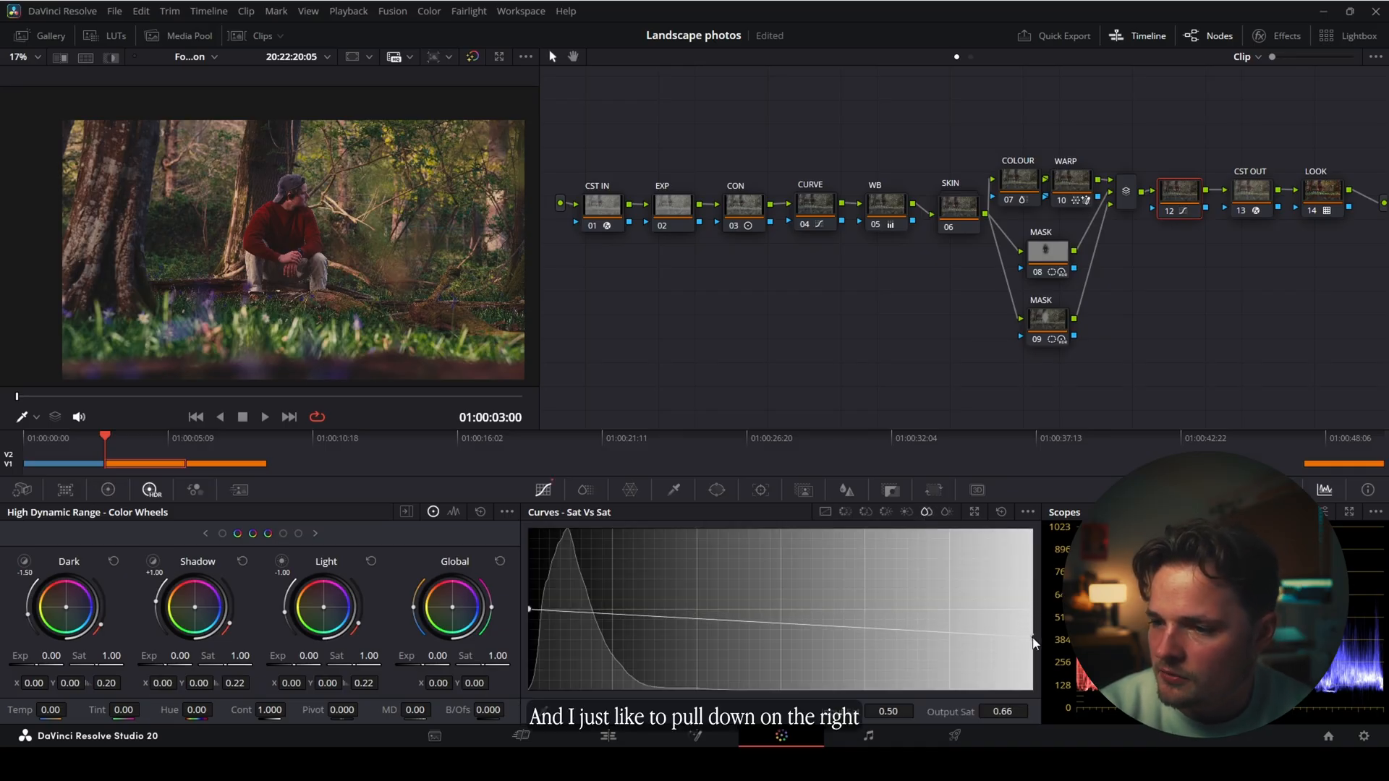
{"action": "left_click", "coordinate": [602, 615]}
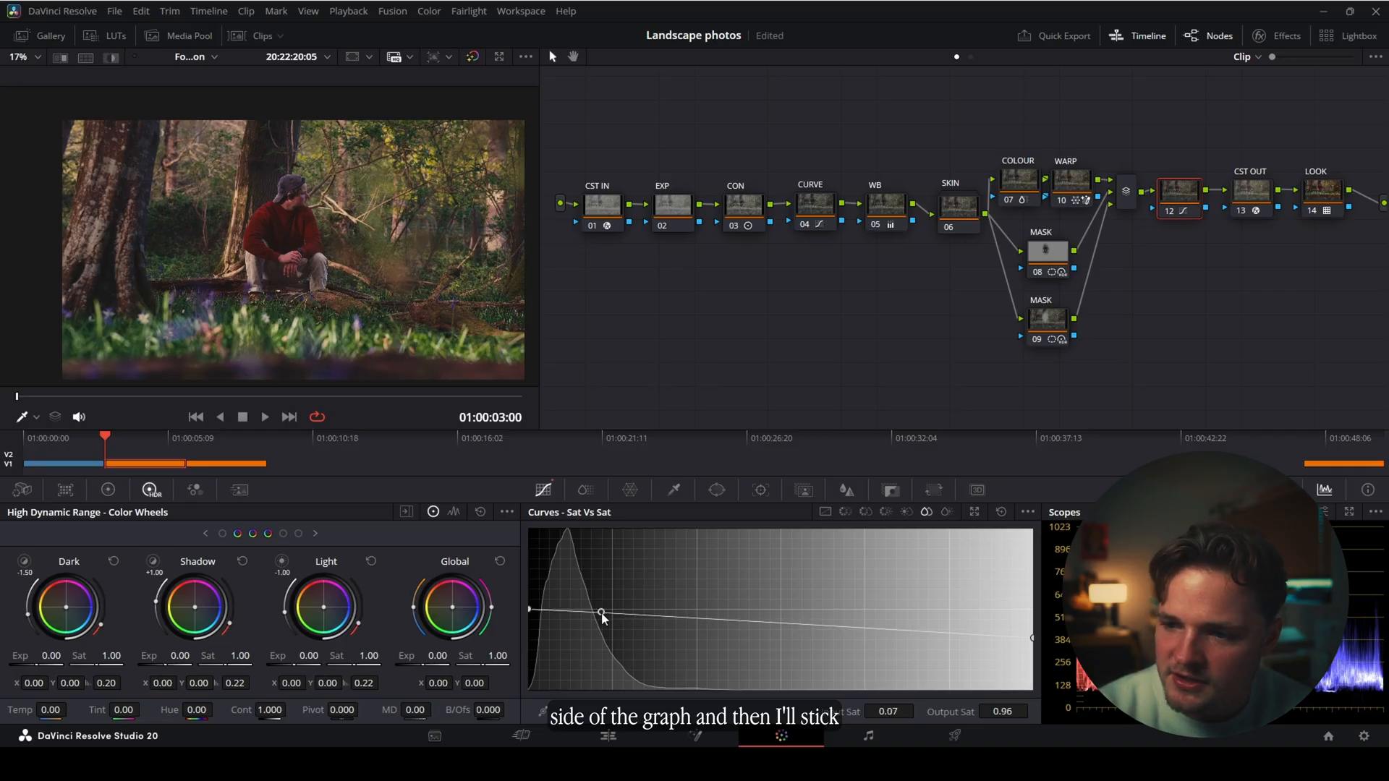
{"action": "mouse_move", "coordinate": [602, 615]}
{"action": "left_mouse_down"}
{"action": "mouse_move", "coordinate": [607, 555]}
{"action": "mouse_move", "coordinate": [597, 638]}
{"action": "mouse_move", "coordinate": [601, 589]}
{"action": "mouse_move", "coordinate": [604, 617]}
{"action": "left_mouse_up"}
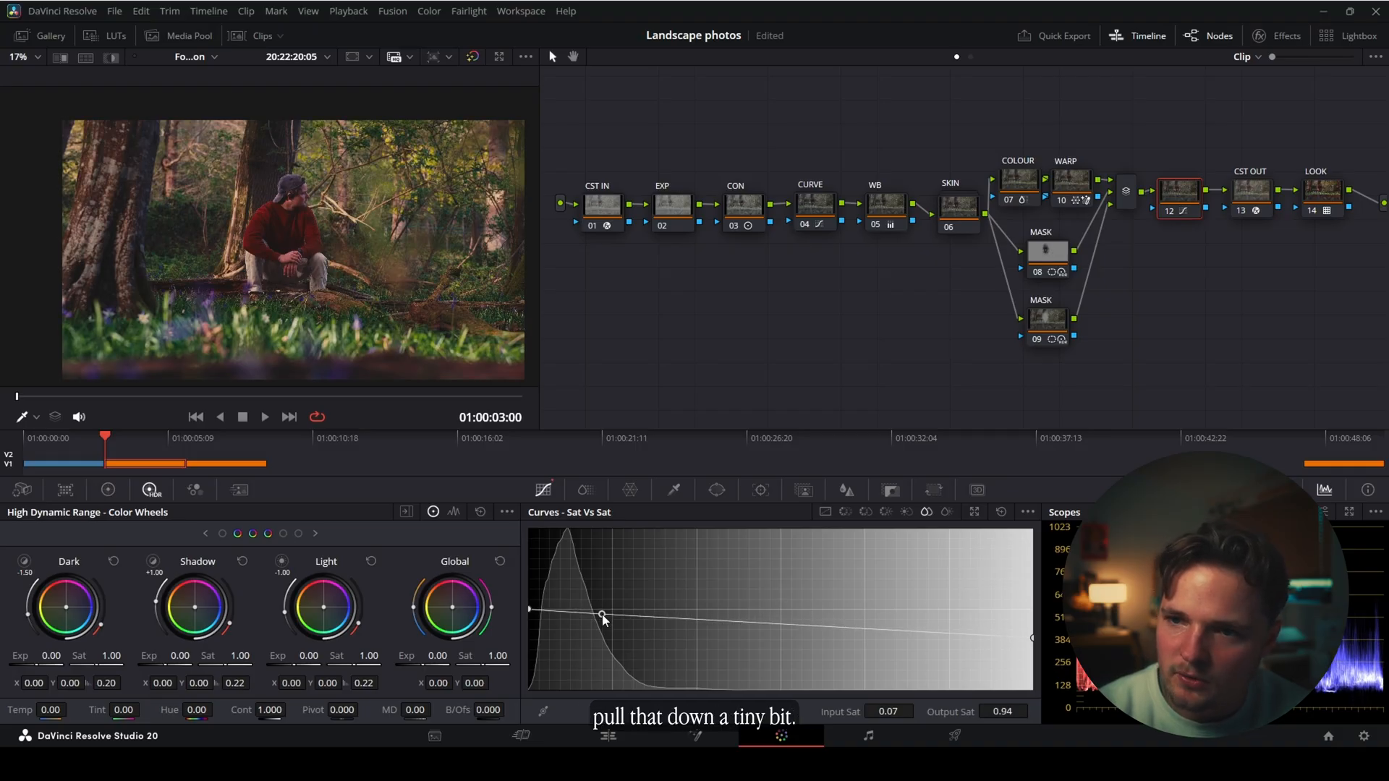
- Compare the image with and without the saturation curve node and label that node NEG SAT
{"action": "left_click", "coordinate": [1170, 211]}
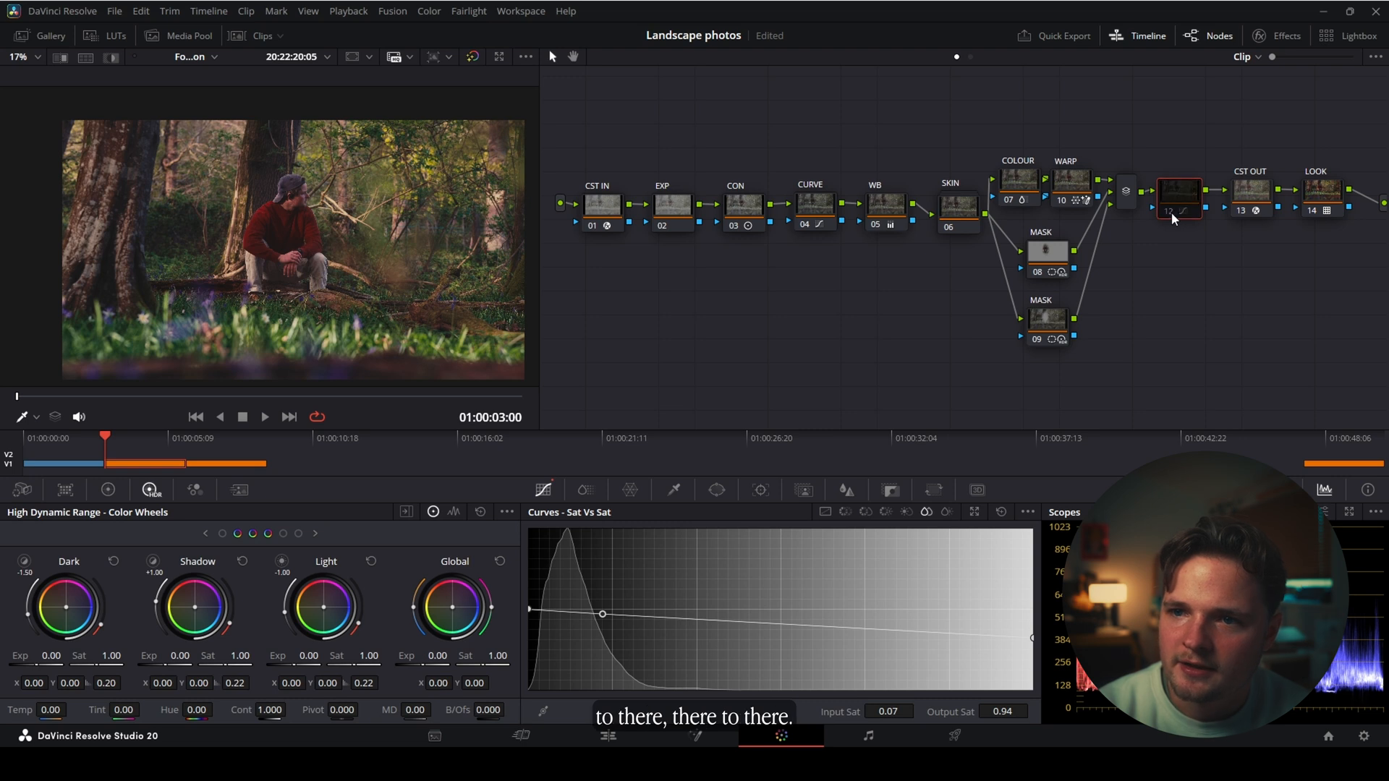
{"action": "left_click", "coordinate": [1170, 211]}
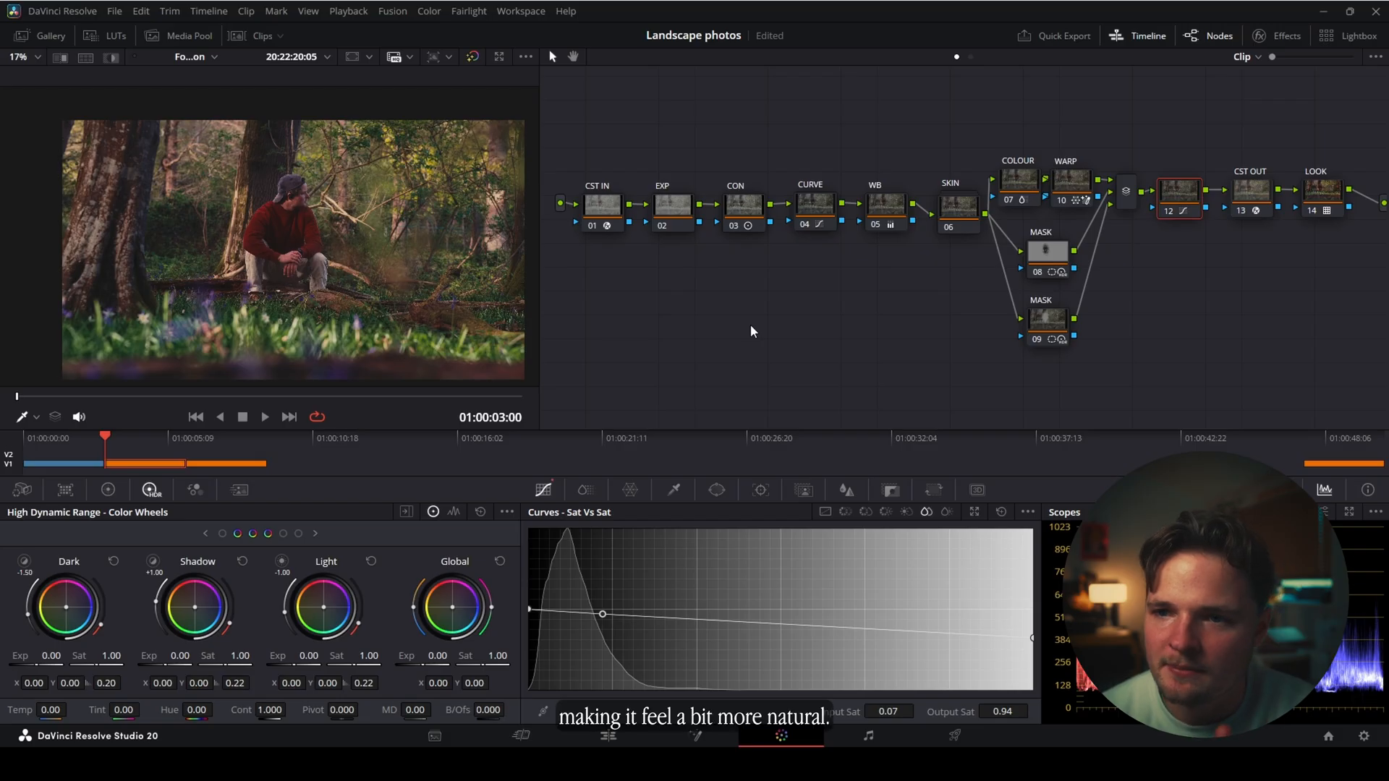
{"action": "type", "text": "NE"}
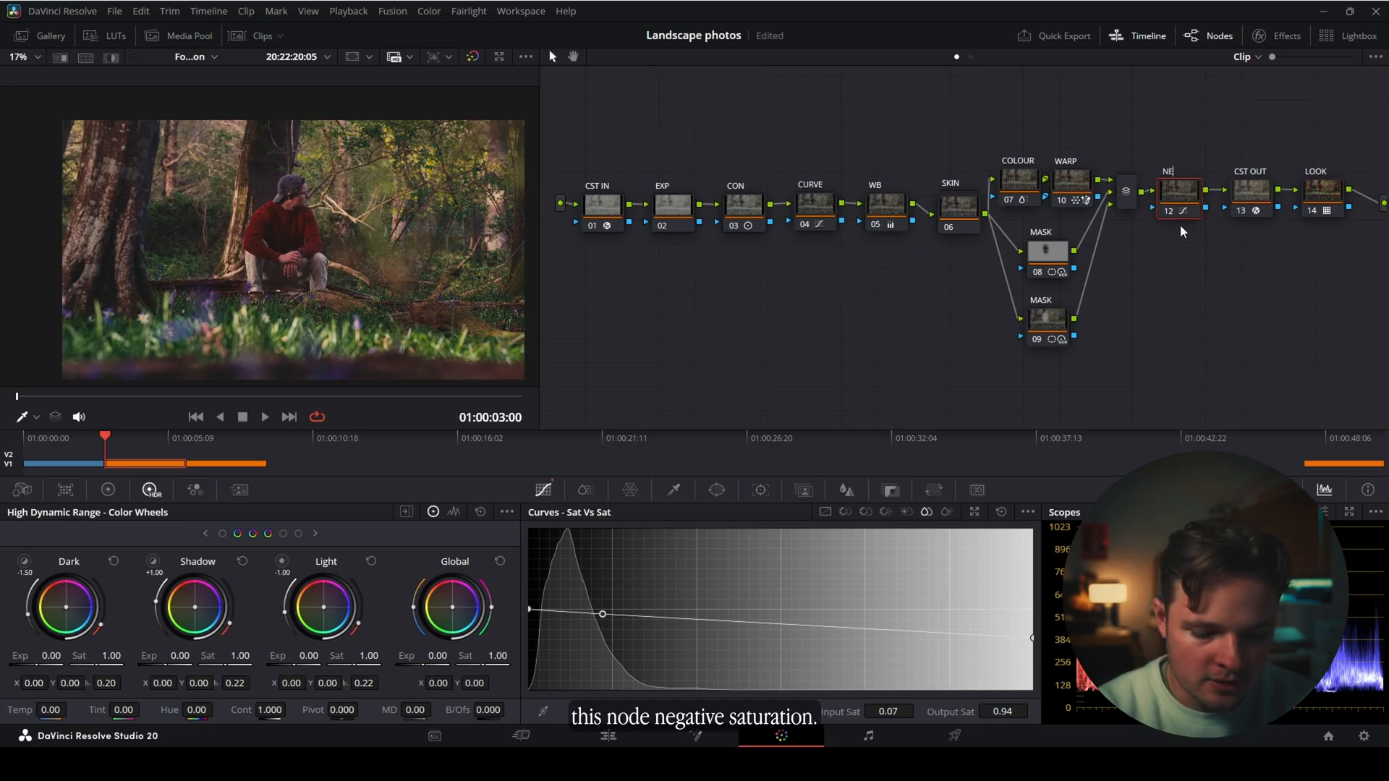
{"action": "type", "text": "G SAT"}
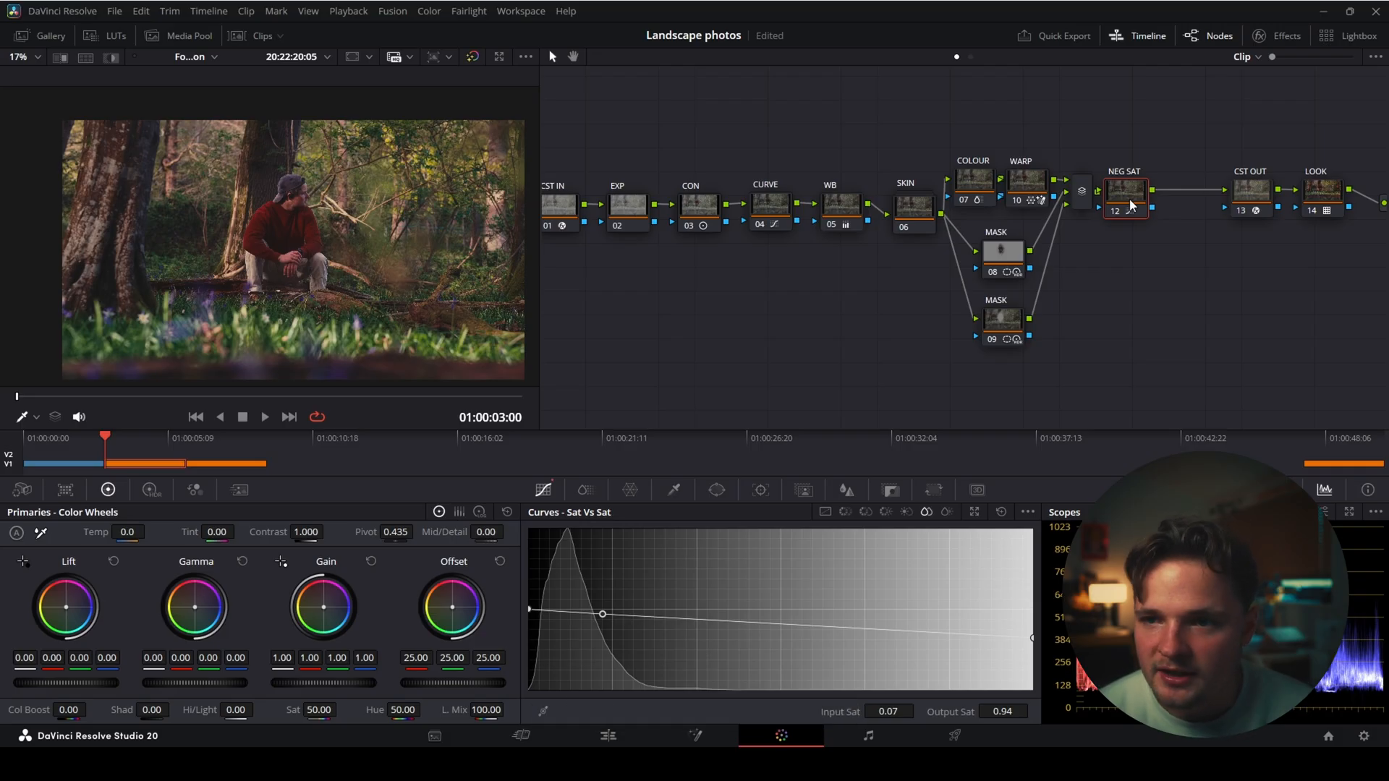
- Insert a serial node labelled DAY TIME between NEG SAT and CST OUT and raise its Temp to warm the image
{"action": "key", "text": "alt+s"}
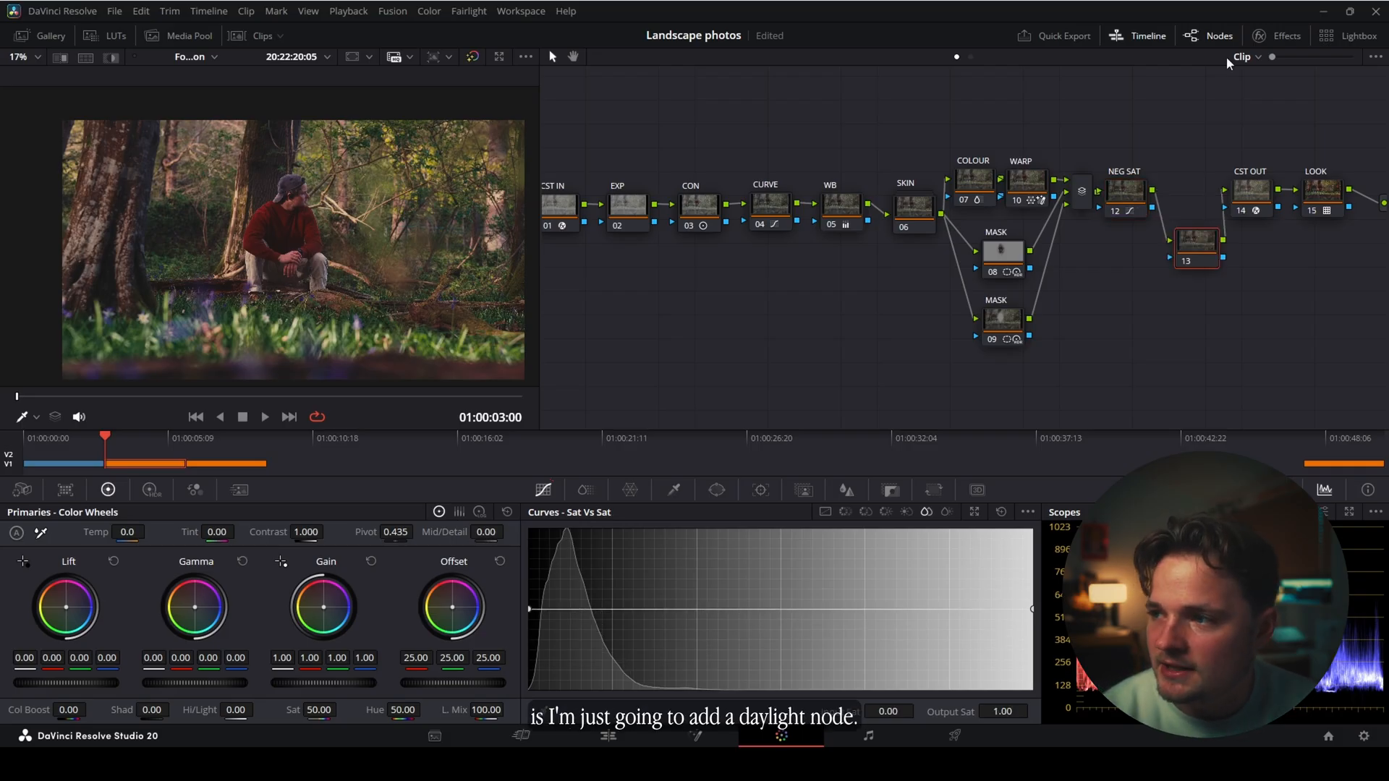
{"action": "left_click_drag", "start_coordinate": [1200, 254], "coordinate": [1191, 206]}
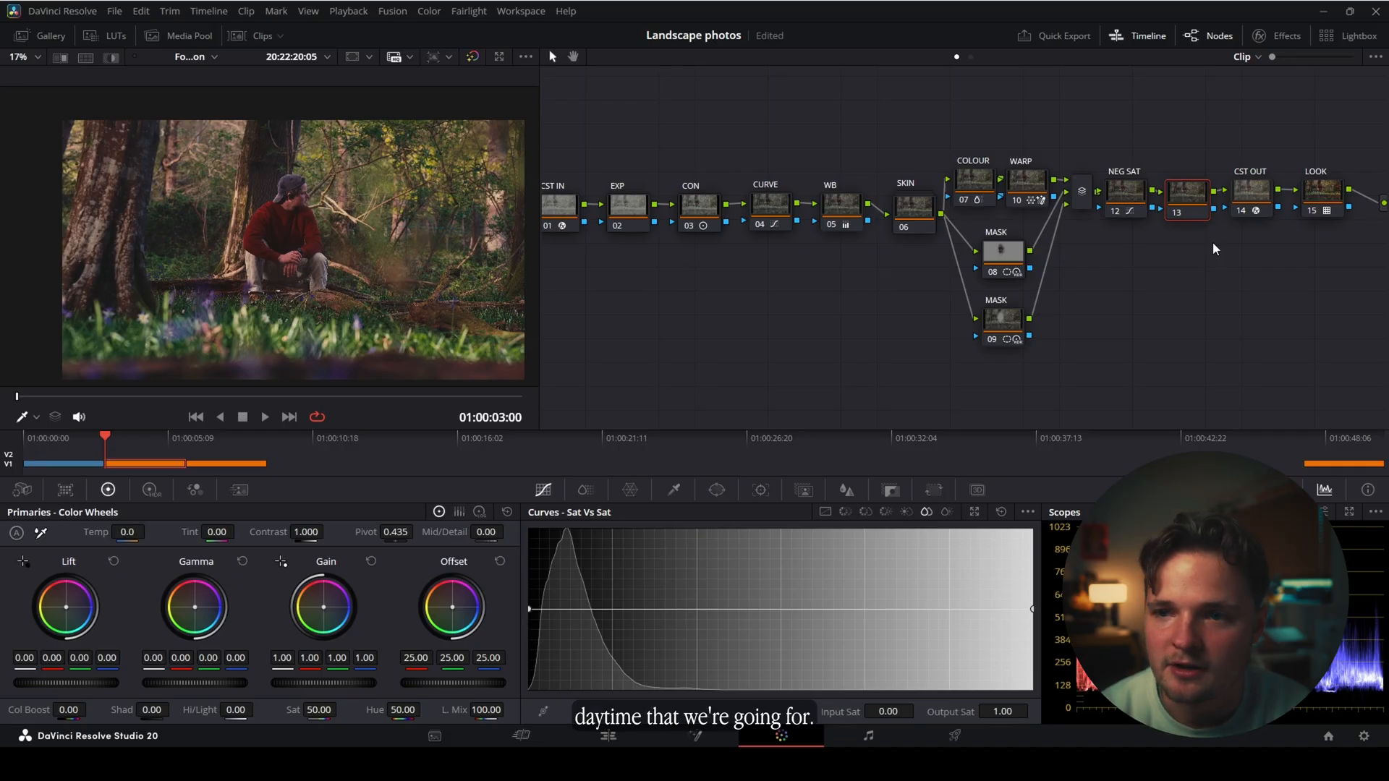
{"action": "type", "text": "DAY"}
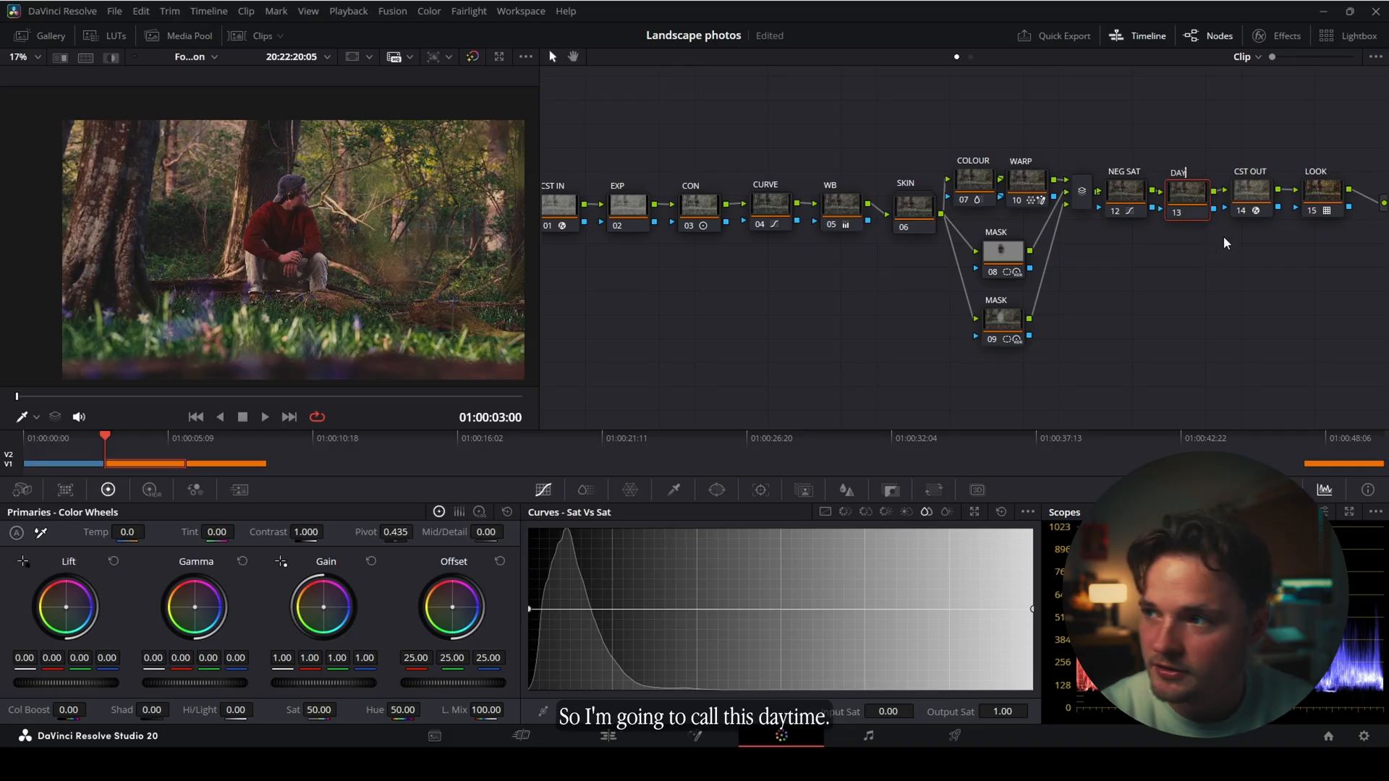
{"action": "type", "text": " TIME"}
{"action": "key", "text": "Return"}
{"action": "left_click_drag", "start_coordinate": [141, 533], "coordinate": [154, 532]}
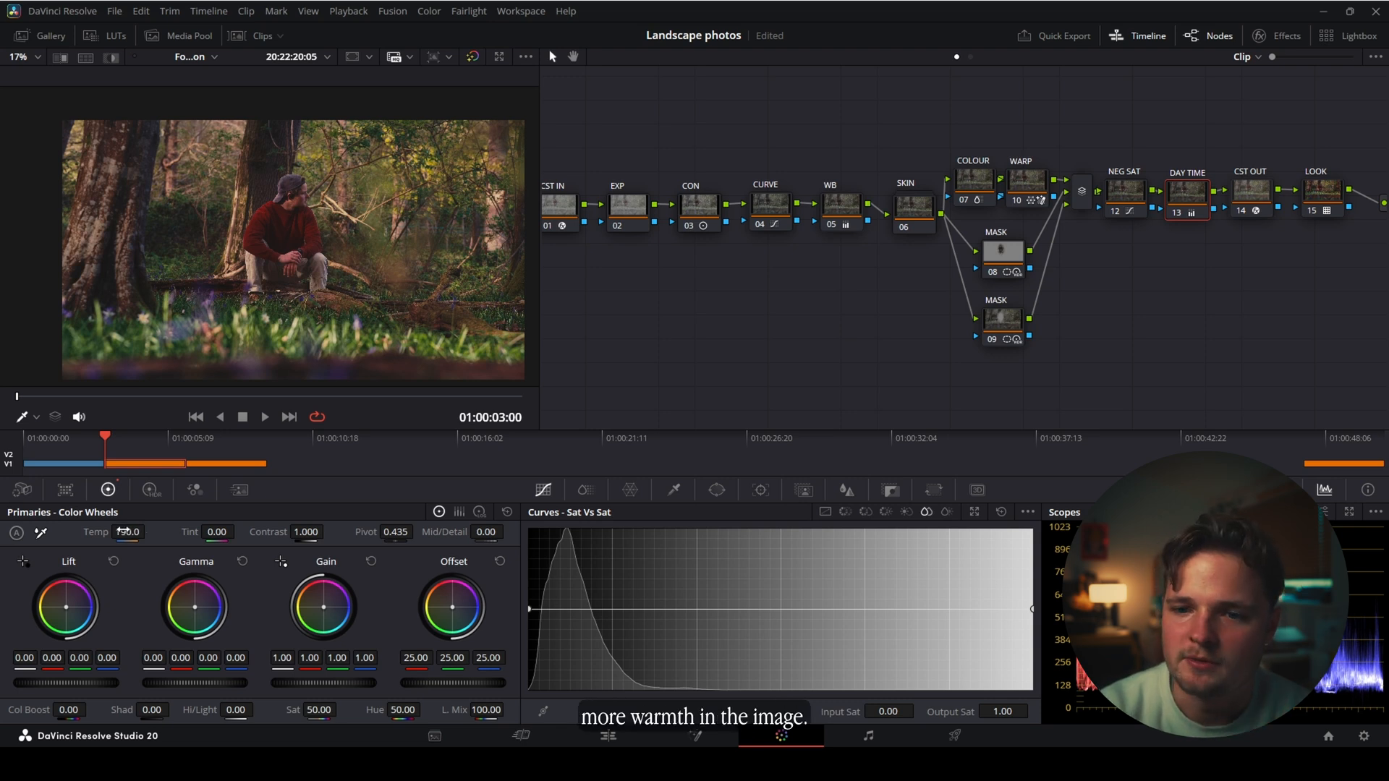
- Try a cool Temp of -390 on the DAY TIME node, and settle on a warm Temp of 130
{"action": "left_click_drag", "start_coordinate": [120, 533], "coordinate": [50, 533]}
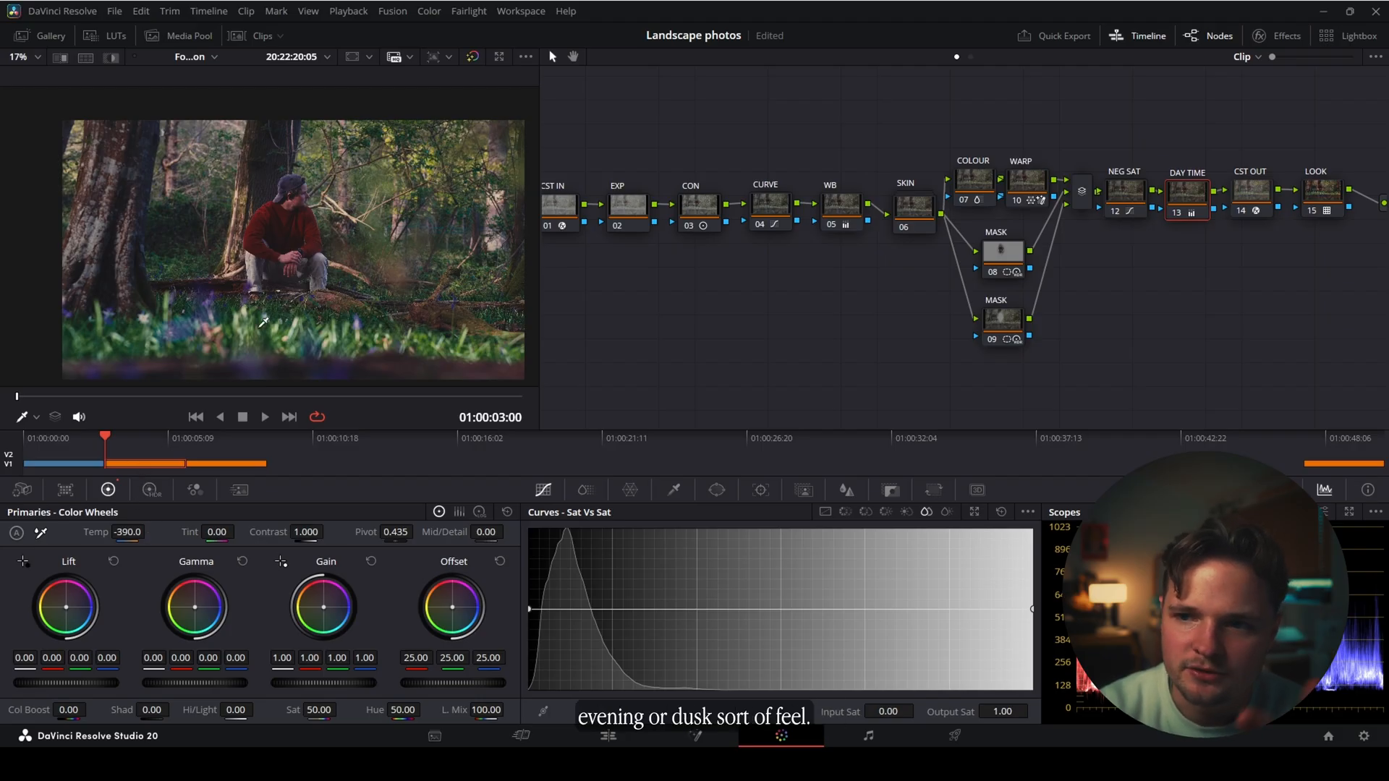
{"action": "mouse_move", "coordinate": [128, 542]}
{"action": "left_mouse_down"}
{"action": "mouse_move", "coordinate": [192, 543]}
{"action": "mouse_move", "coordinate": [124, 533]}
{"action": "left_mouse_up"}
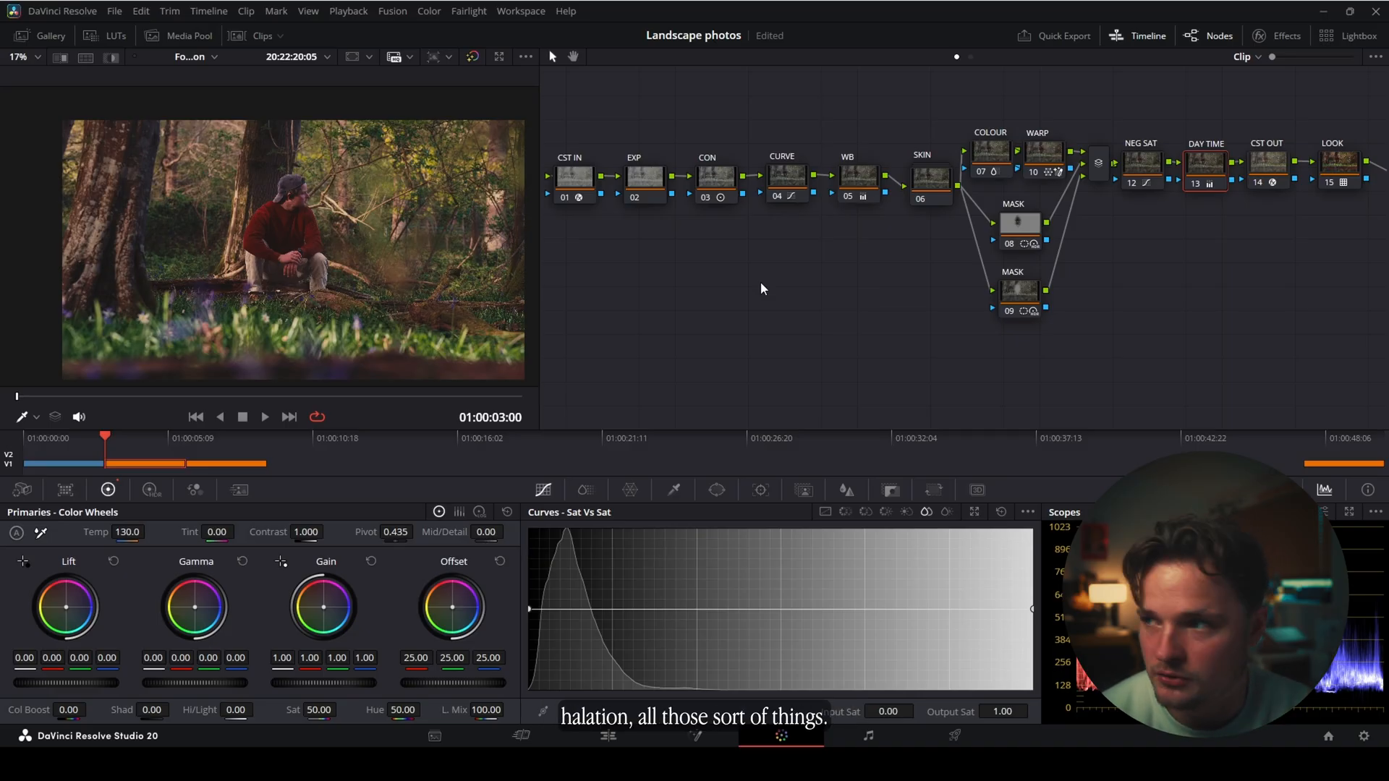
{"action": "left_click_drag", "start_coordinate": [1094, 244], "coordinate": [1101, 204]}
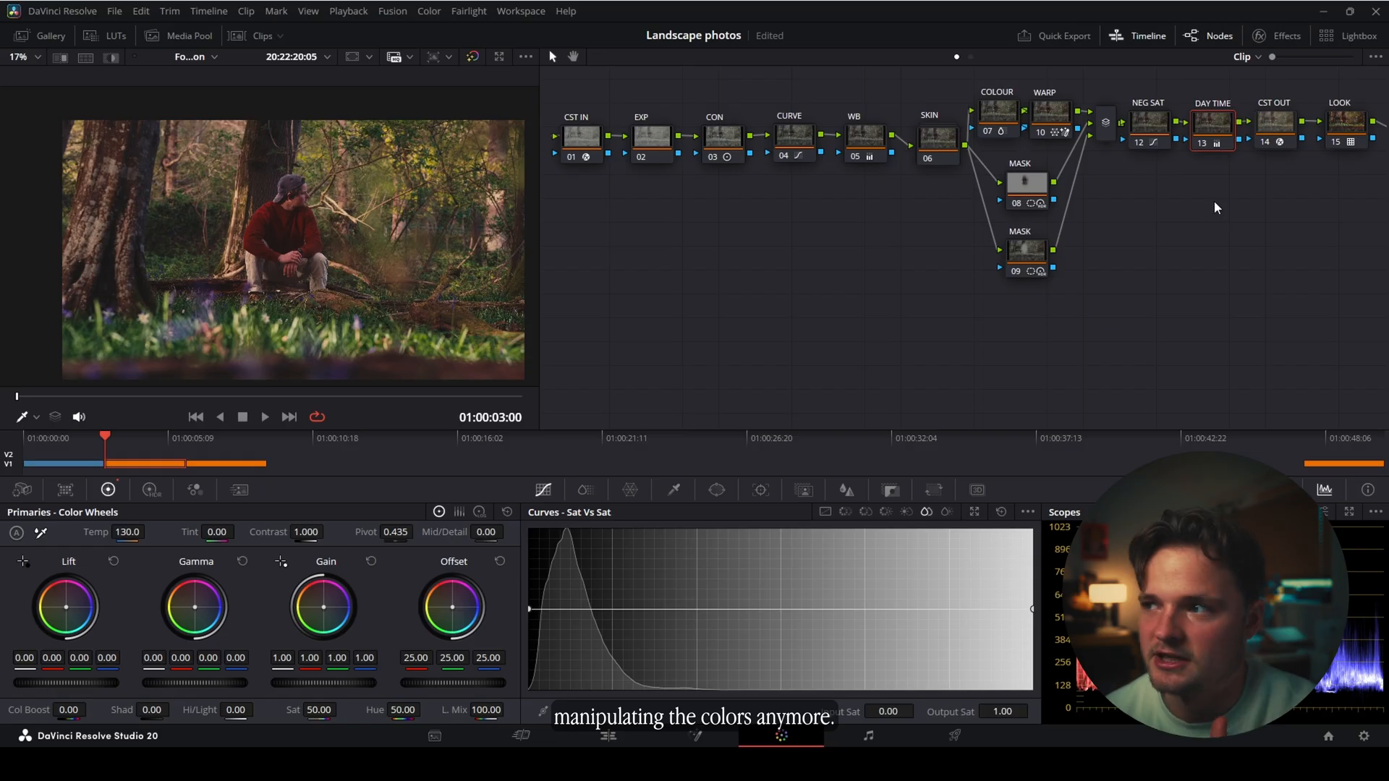
- Add five serial nodes after LOOK in a separate row beneath the tree, labelled DAMAGE, SOFT, GLOW, VIGNETTE and GRAIN
{"action": "left_click", "coordinate": [1348, 130]}
{"action": "key", "text": "alt+s"}
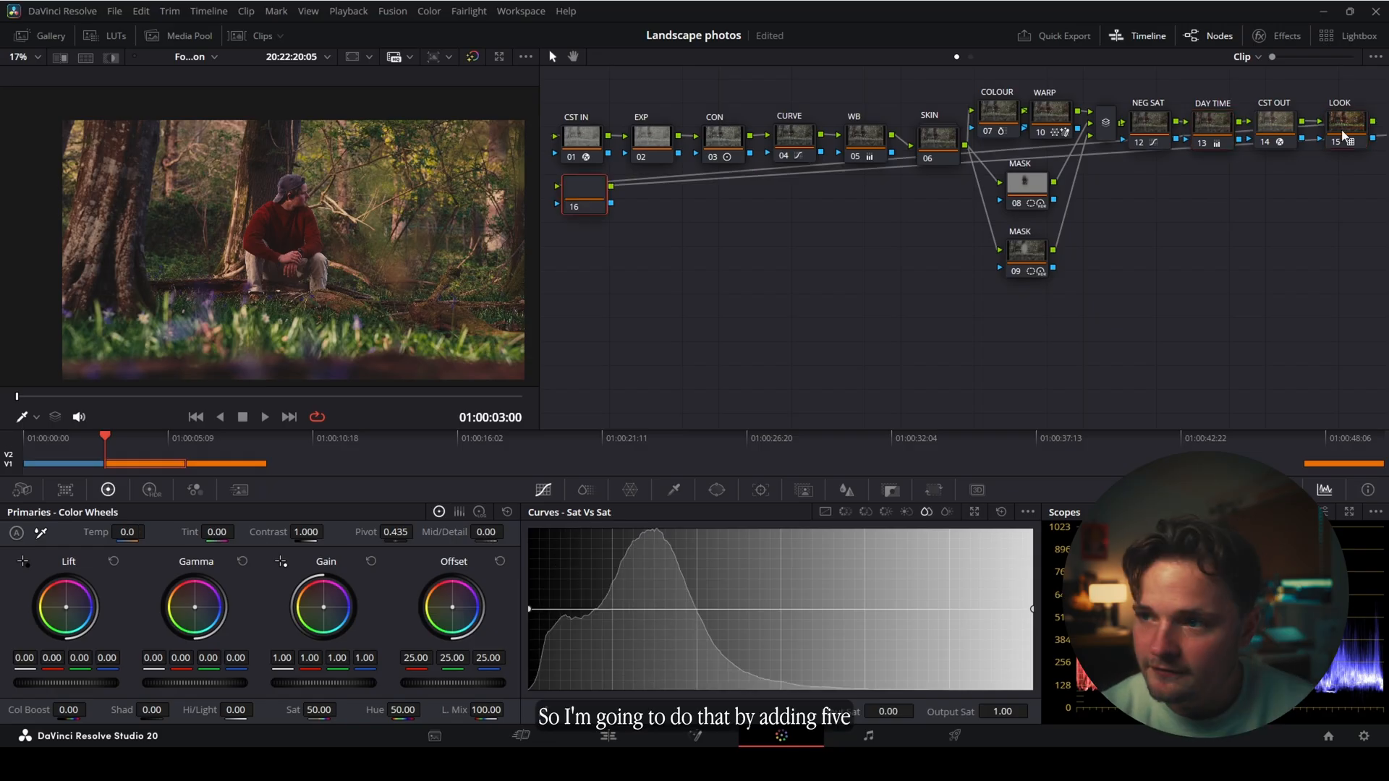
{"action": "key", "text": "alt+s"}
{"action": "key", "text": "alt+s"}
{"action": "key", "text": "alt+s"}
{"action": "key", "text": "alt+s"}
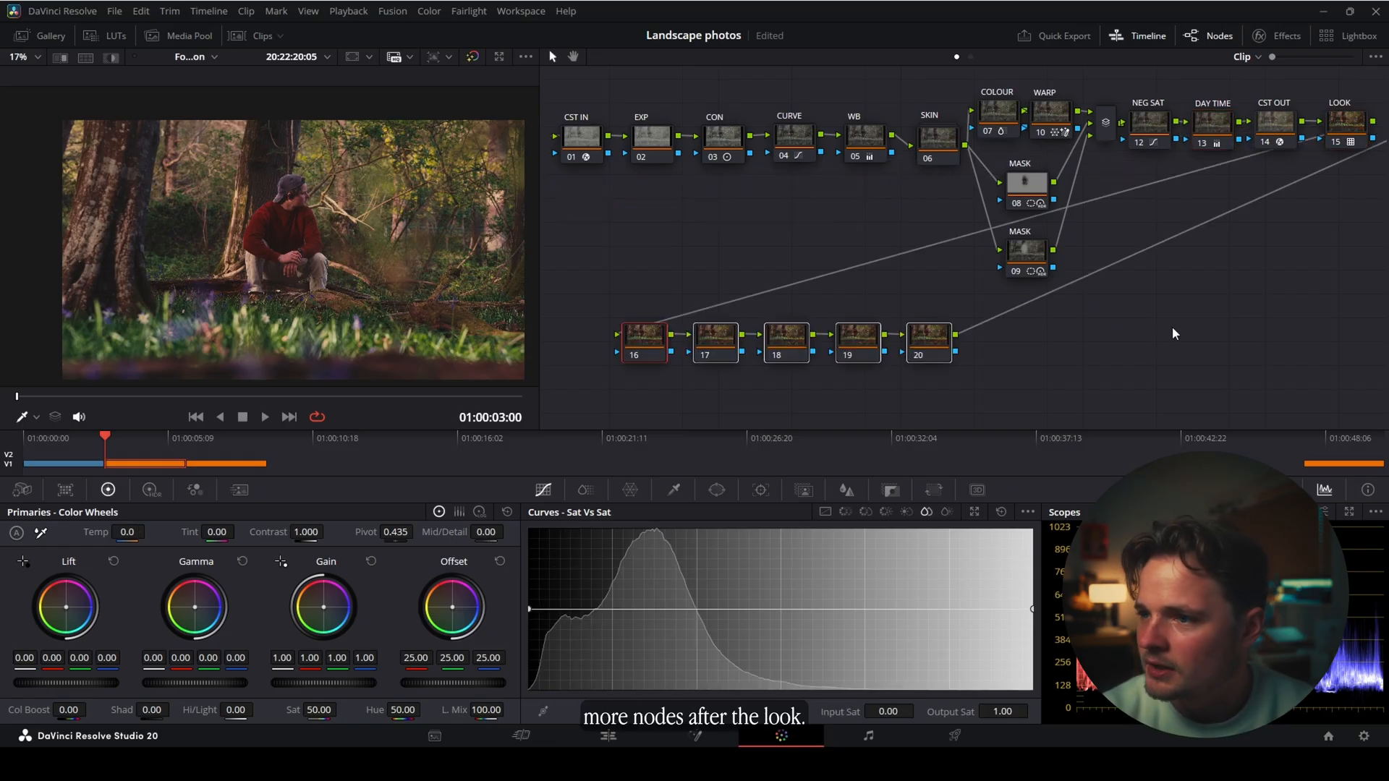
{"action": "left_click", "coordinate": [1173, 332]}
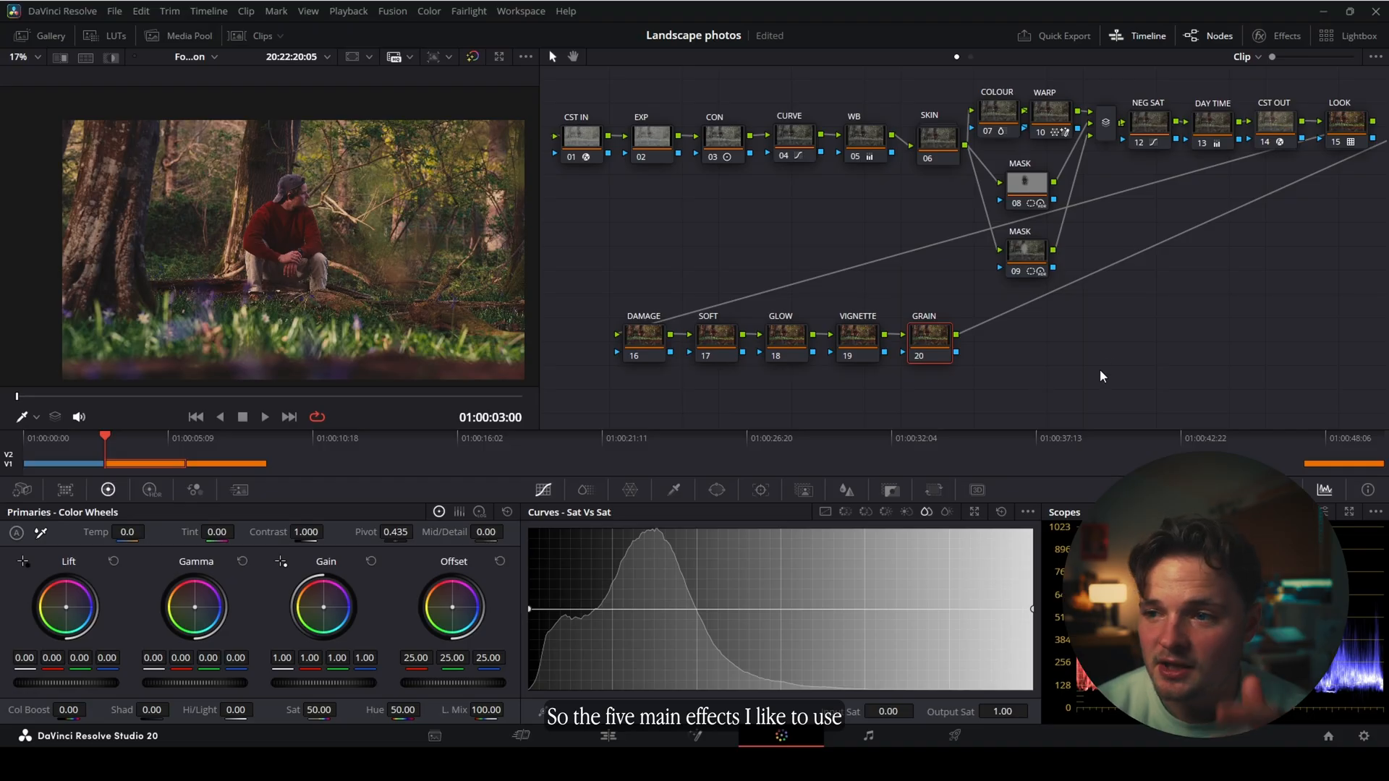
{"action": "left_click", "coordinate": [630, 353]}
{"action": "left_click", "coordinate": [723, 350]}
{"action": "left_click", "coordinate": [794, 350]}
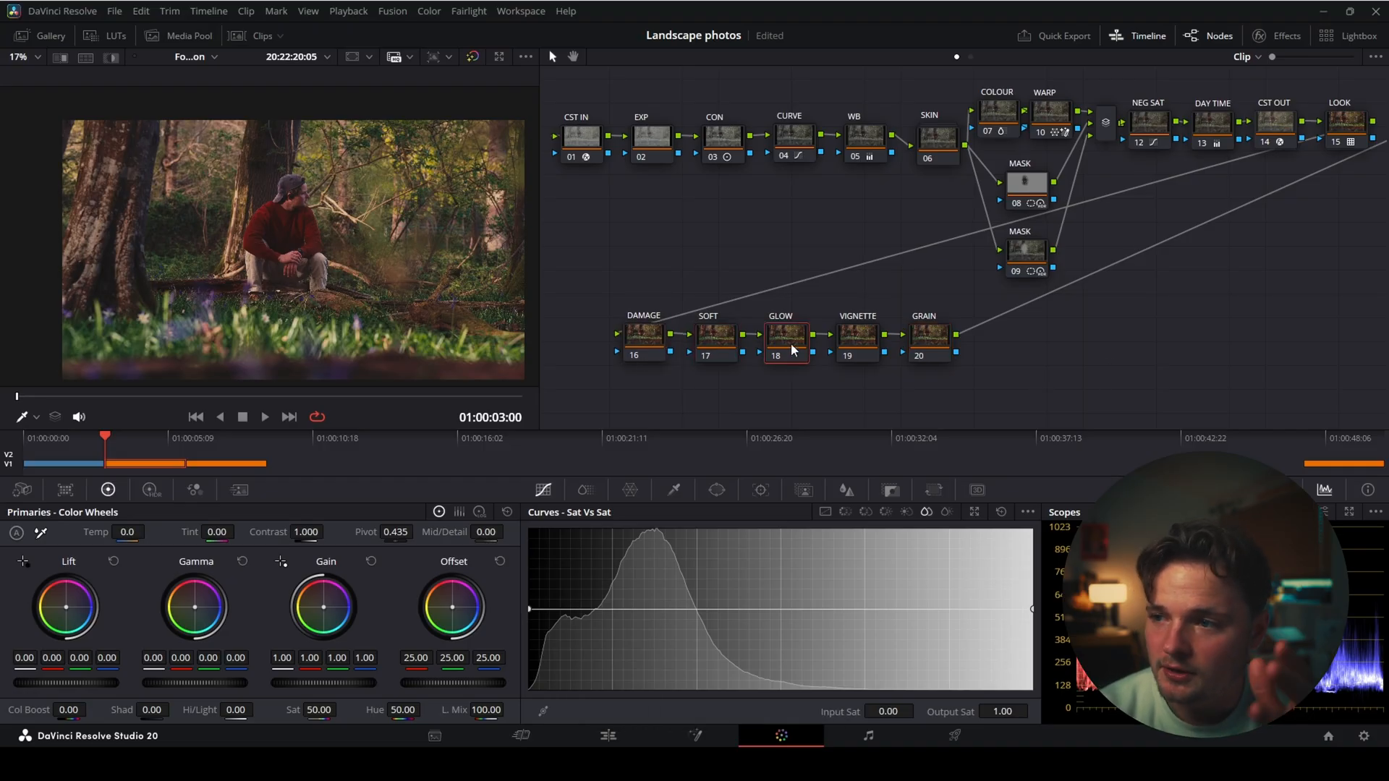
{"action": "left_click", "coordinate": [857, 345]}
{"action": "left_click", "coordinate": [941, 345]}
- Apply the Film Damage effect to the DAMAGE node
{"action": "left_click", "coordinate": [626, 358]}
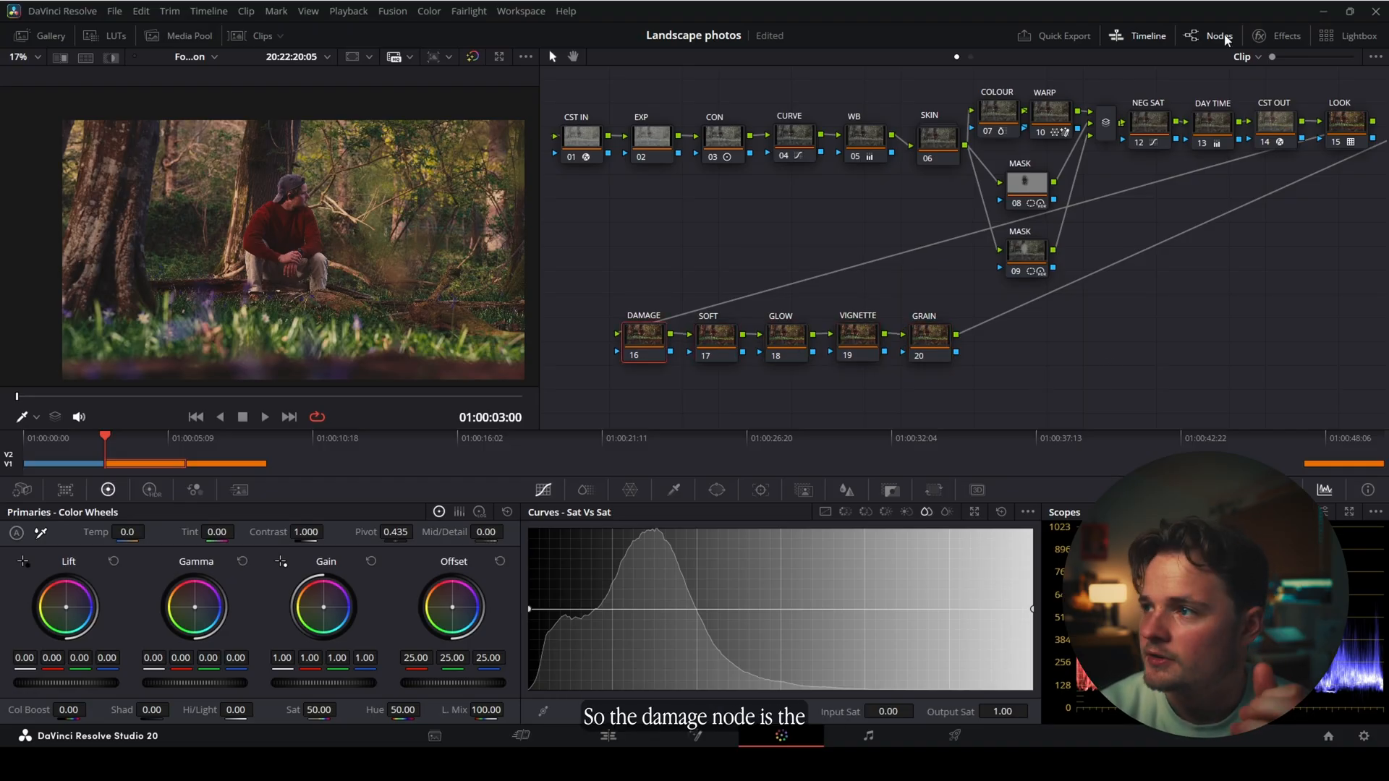
{"action": "left_click", "coordinate": [1293, 38]}
{"action": "scroll", "coordinate": [1193, 267], "scroll_direction": "down", "scroll_amount": 5}
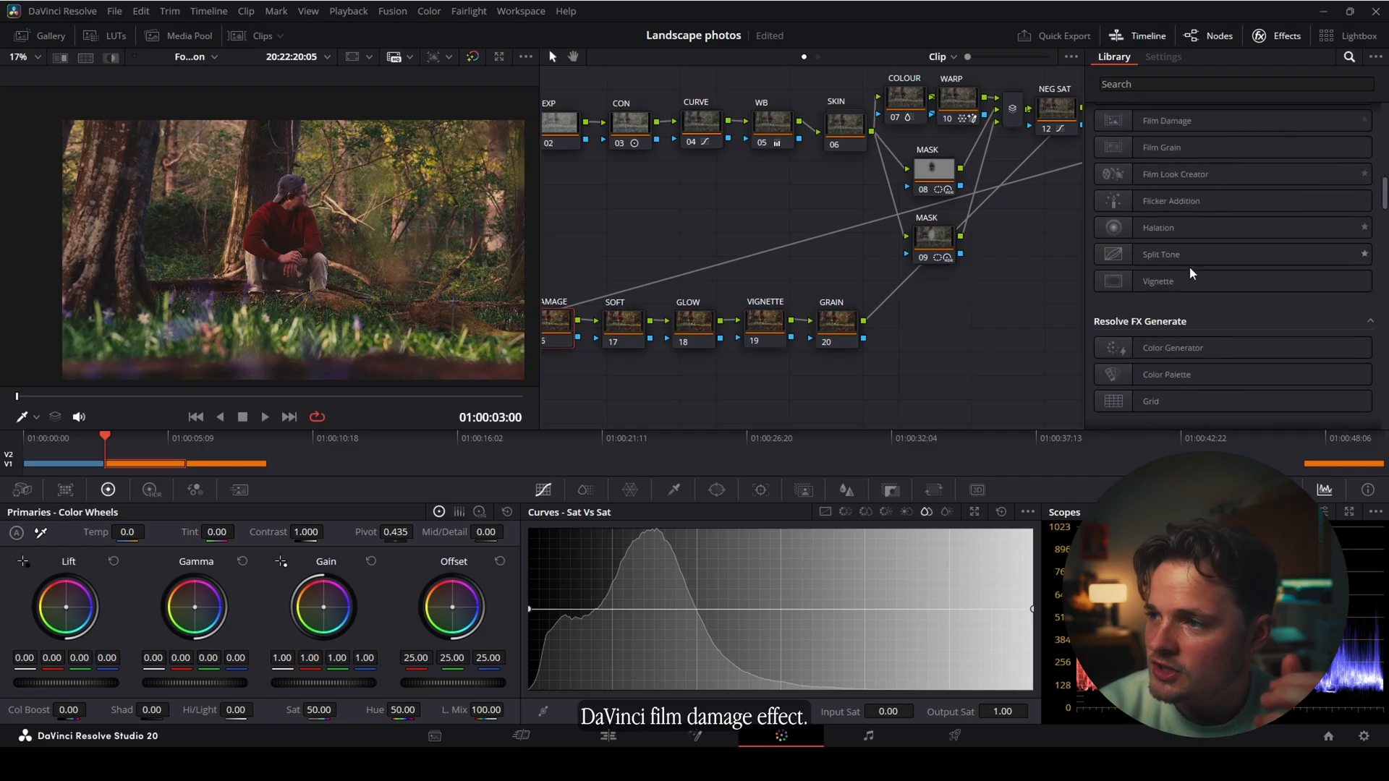
{"action": "left_click_drag", "start_coordinate": [1166, 121], "coordinate": [636, 329]}
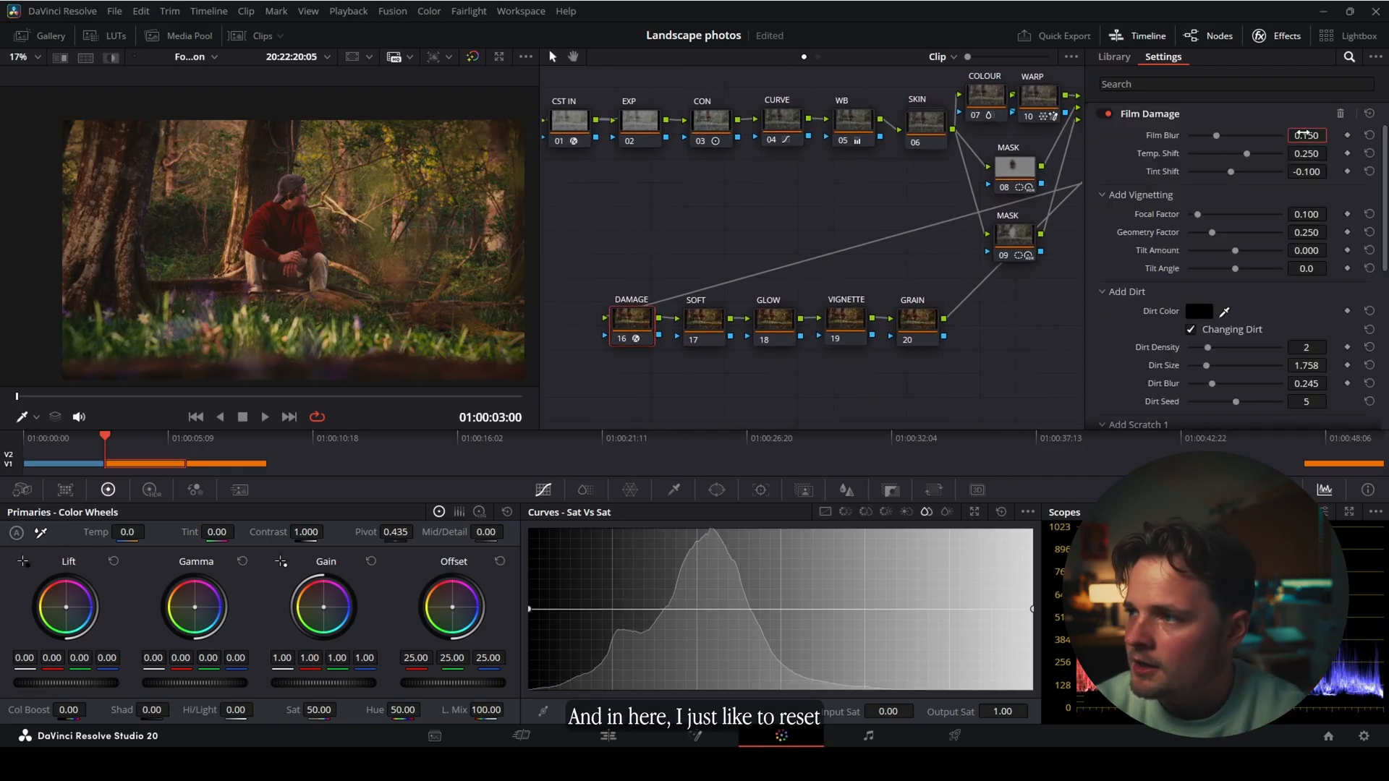
- Set Film Damage's Film Blur, Temp. Shift, Tint Shift, Focal Factor and Geometry Factor to 0
{"action": "type", "text": "0"}
{"action": "key", "text": "Return"}
{"action": "double_click", "coordinate": [1308, 154]}
{"action": "type", "text": "0"}
{"action": "key", "text": "Return"}
{"action": "double_click", "coordinate": [1311, 172]}
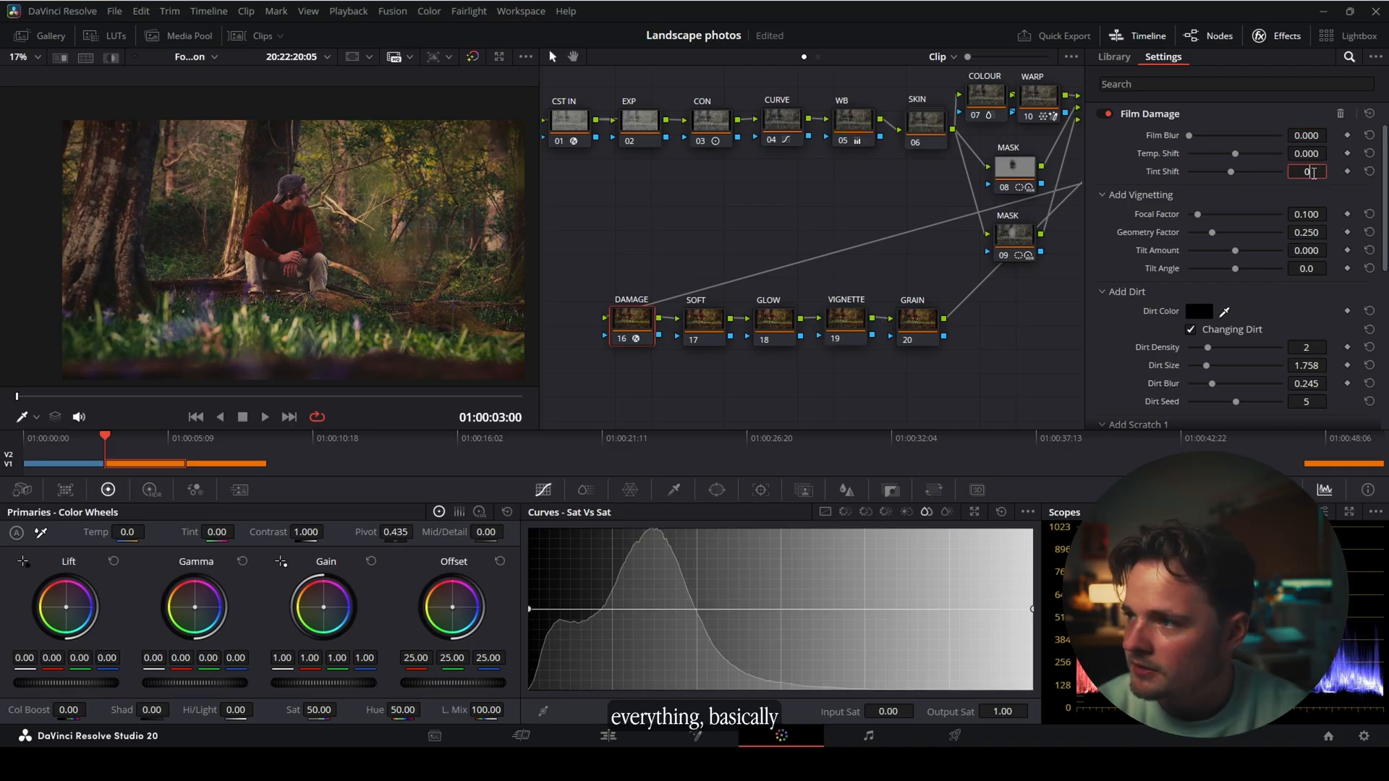
{"action": "type", "text": "0"}
{"action": "key", "text": "Return"}
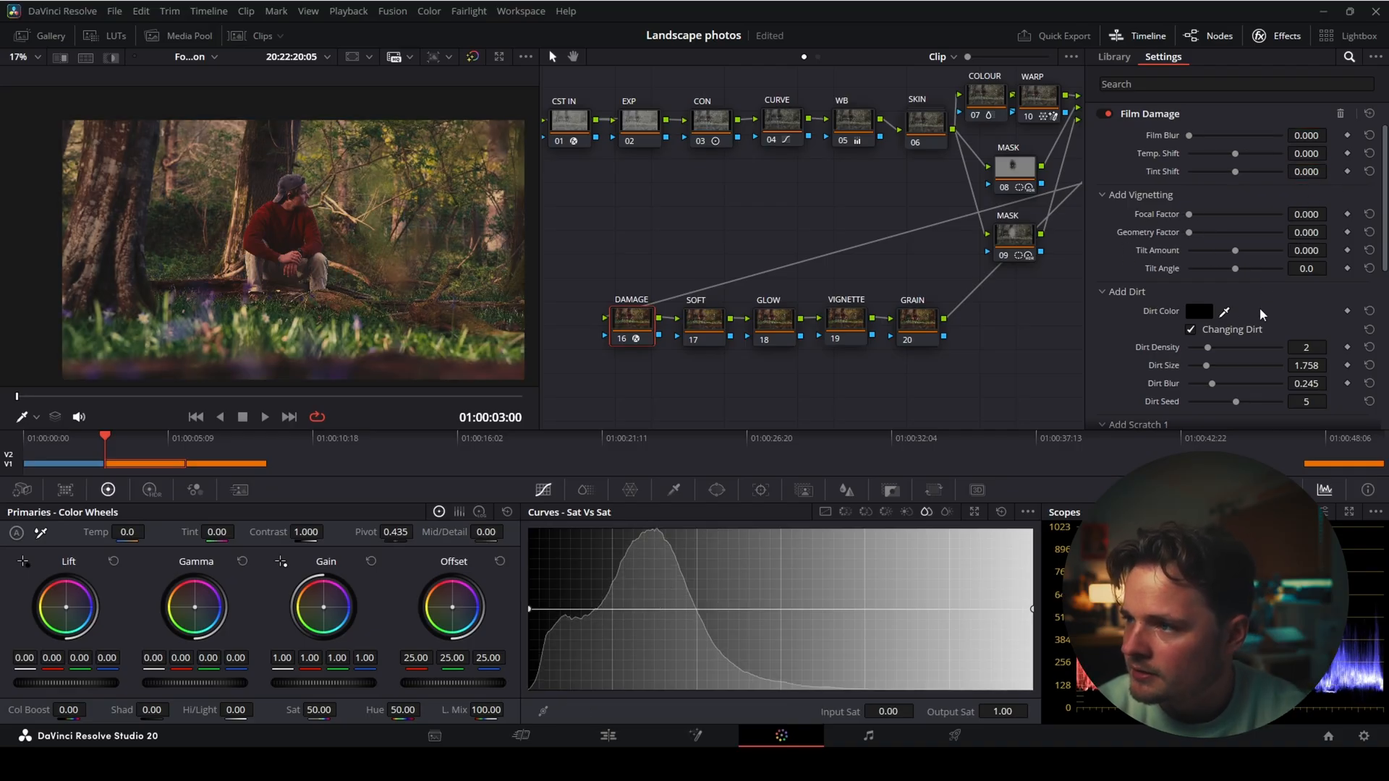
- Turn off Changing Dirt and the scratches in Film Damage and raise Film Blur to 0.023
{"action": "scroll", "coordinate": [1209, 257], "scroll_direction": "down", "scroll_amount": 3}
{"action": "left_click", "coordinate": [1189, 314]}
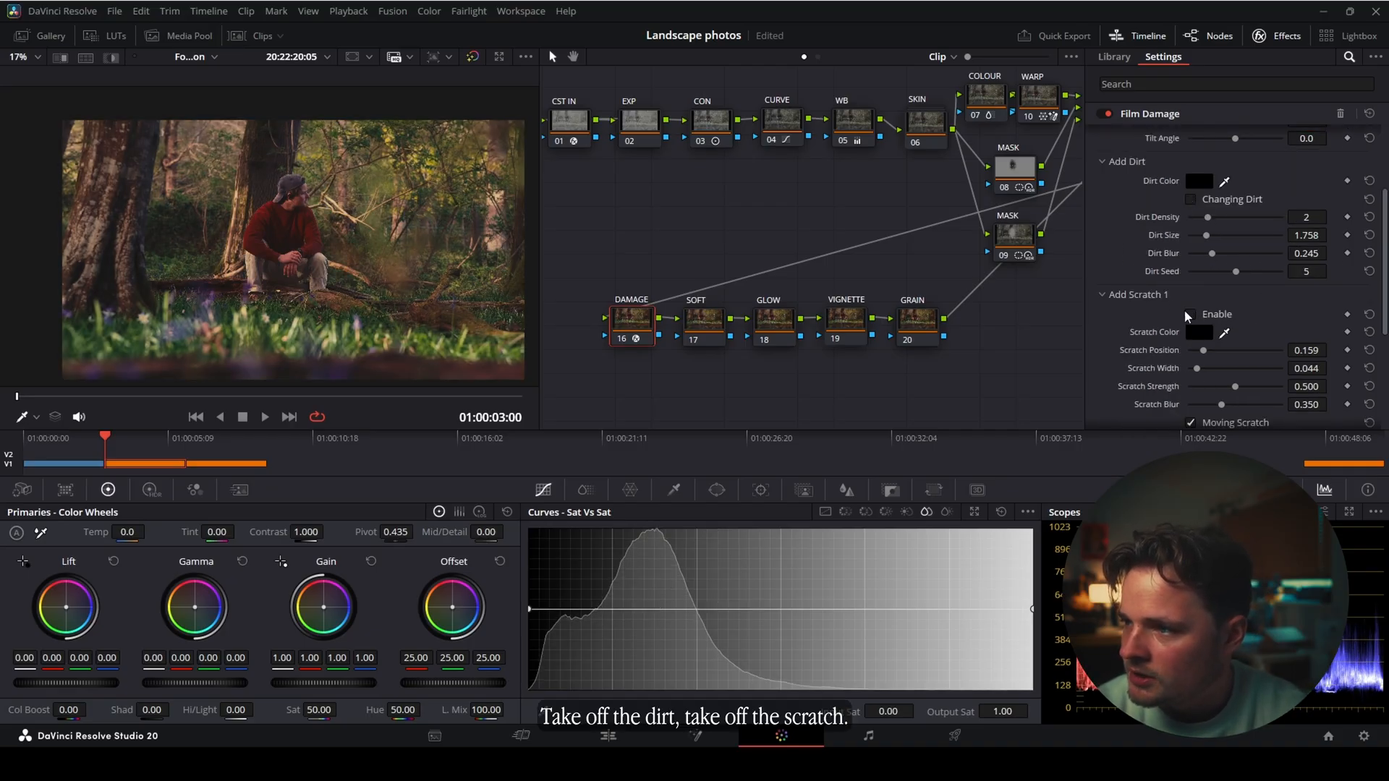
{"action": "scroll", "coordinate": [1189, 311], "scroll_direction": "down", "scroll_amount": 3}
{"action": "left_click", "coordinate": [1190, 293]}
{"action": "scroll", "coordinate": [1190, 297], "scroll_direction": "up", "scroll_amount": 6}
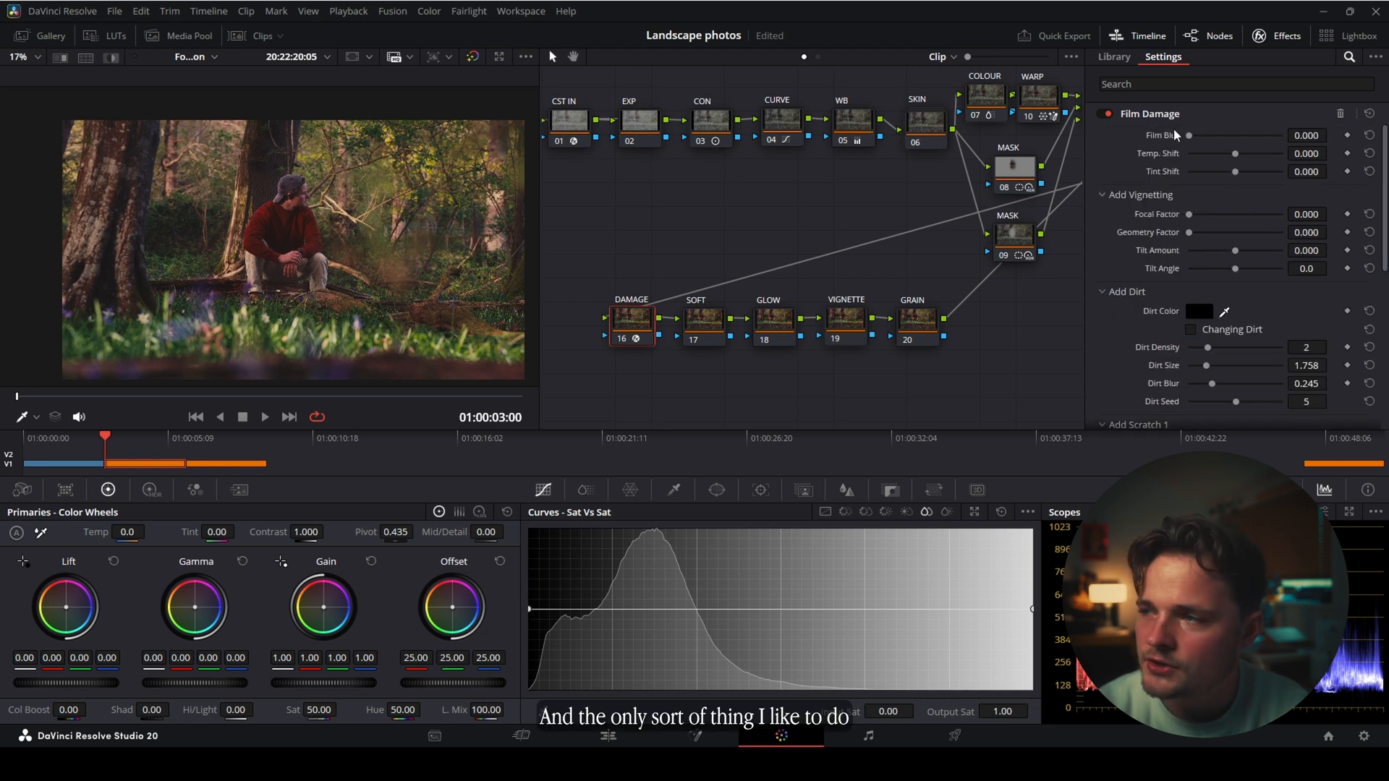
{"action": "left_click_drag", "start_coordinate": [1189, 135], "coordinate": [1194, 135]}
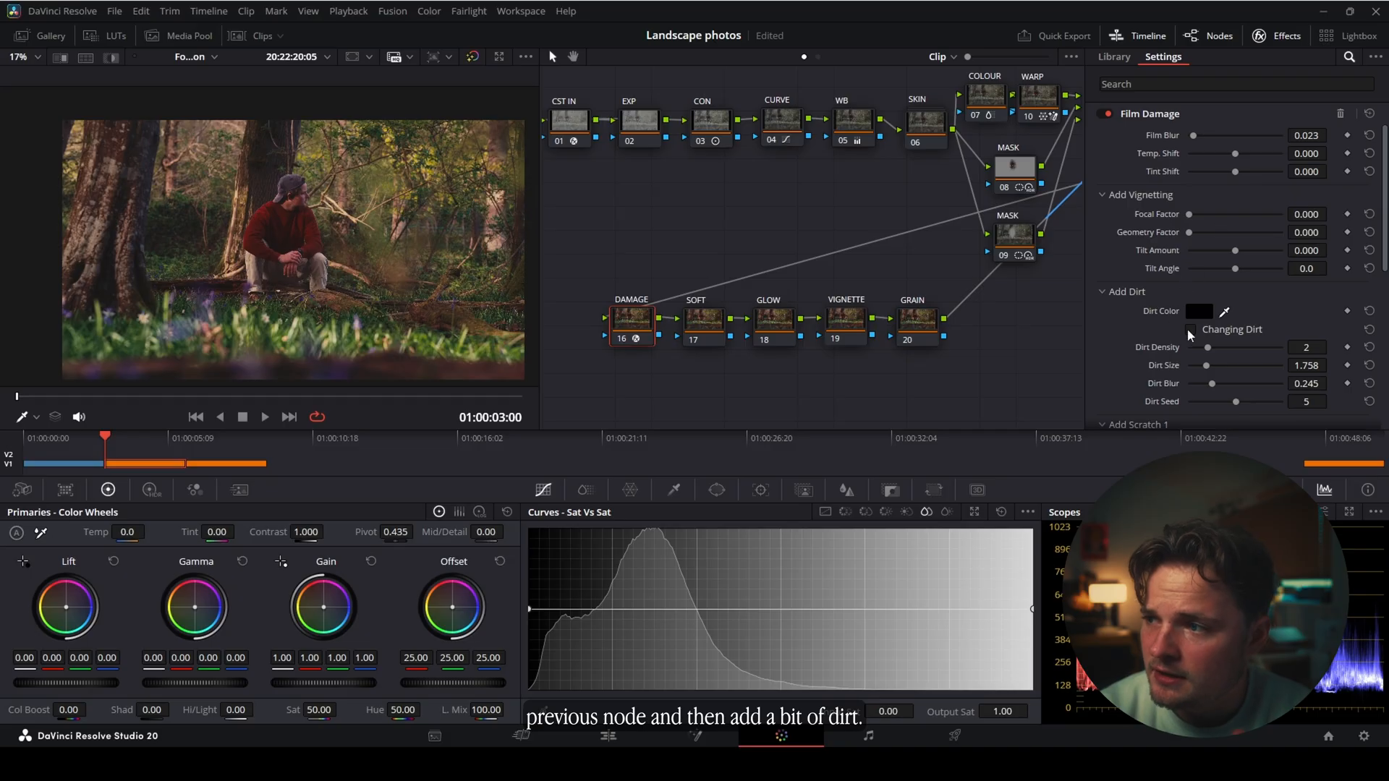
- Apply Soften and Sharpen to the SOFT node with Small Texture -0.070, Medium Texture -0.163 and Large Texture -0.126
{"action": "left_click", "coordinate": [705, 328]}
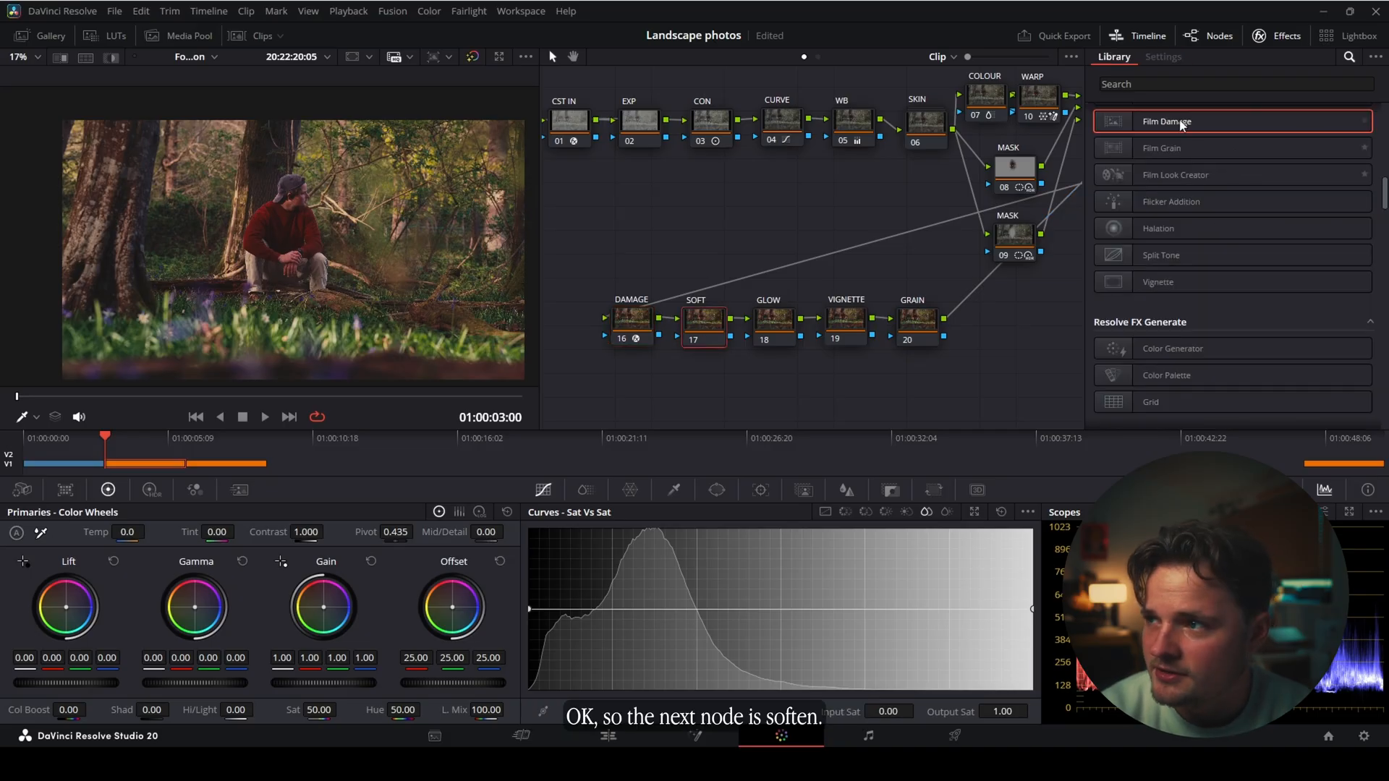
{"action": "left_click", "coordinate": [1171, 85]}
{"action": "type", "text": "sof"}
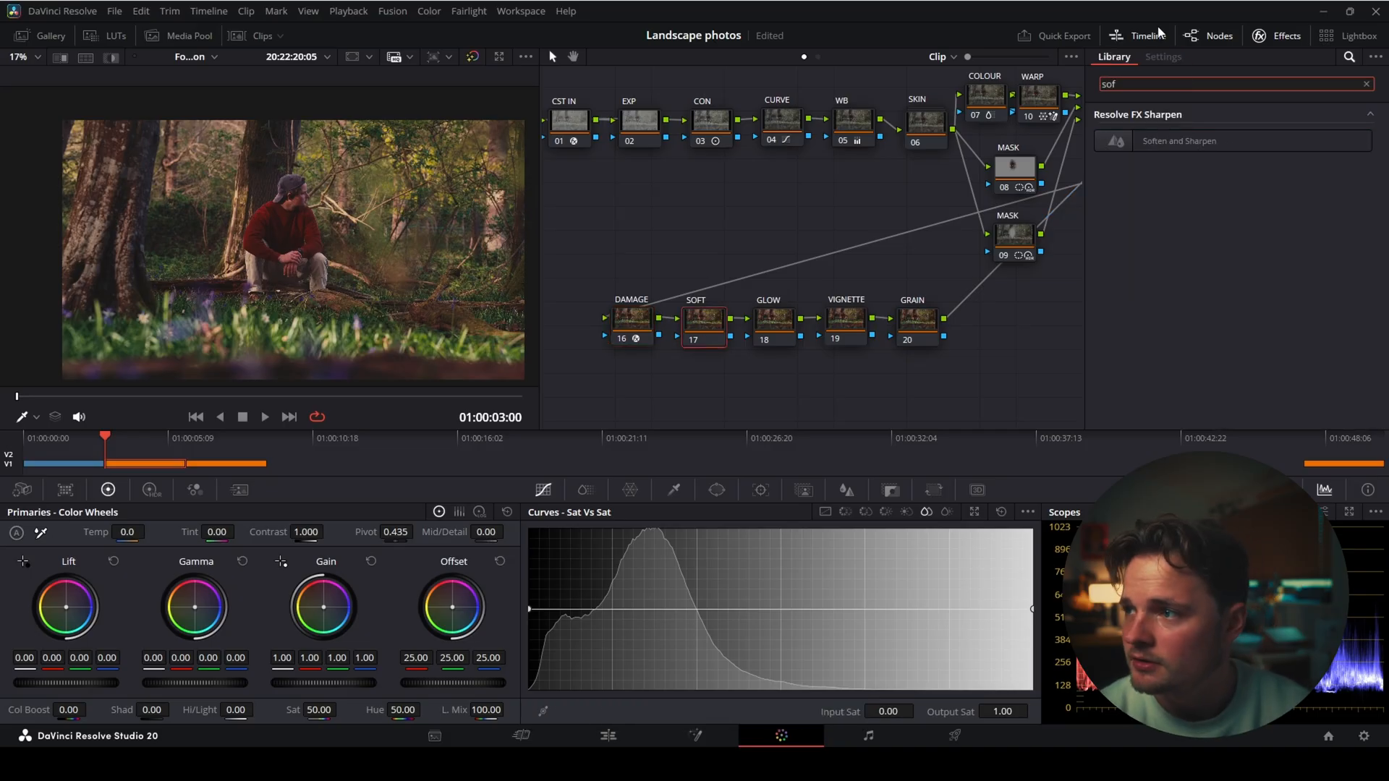
{"action": "left_click_drag", "start_coordinate": [778, 314], "coordinate": [703, 322]}
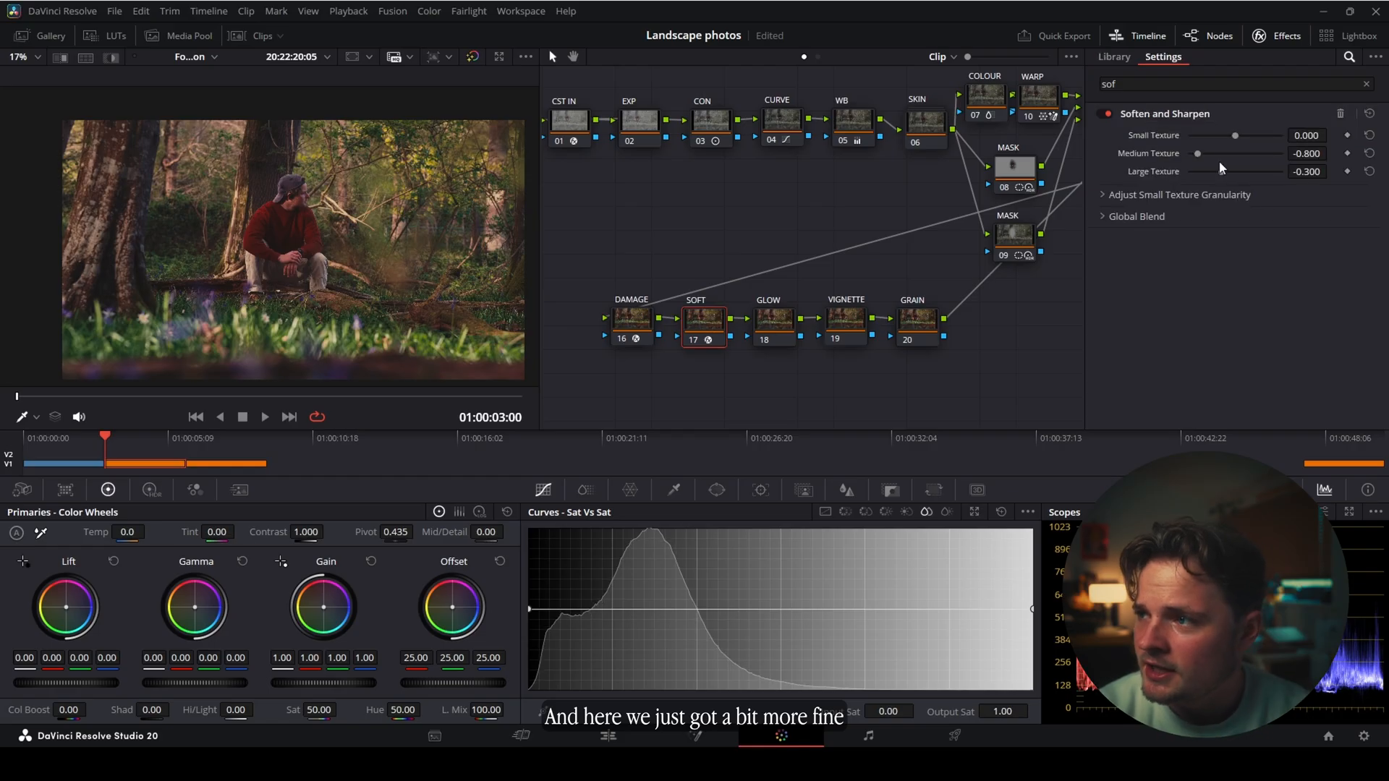
{"action": "left_click_drag", "start_coordinate": [1199, 154], "coordinate": [1233, 134]}
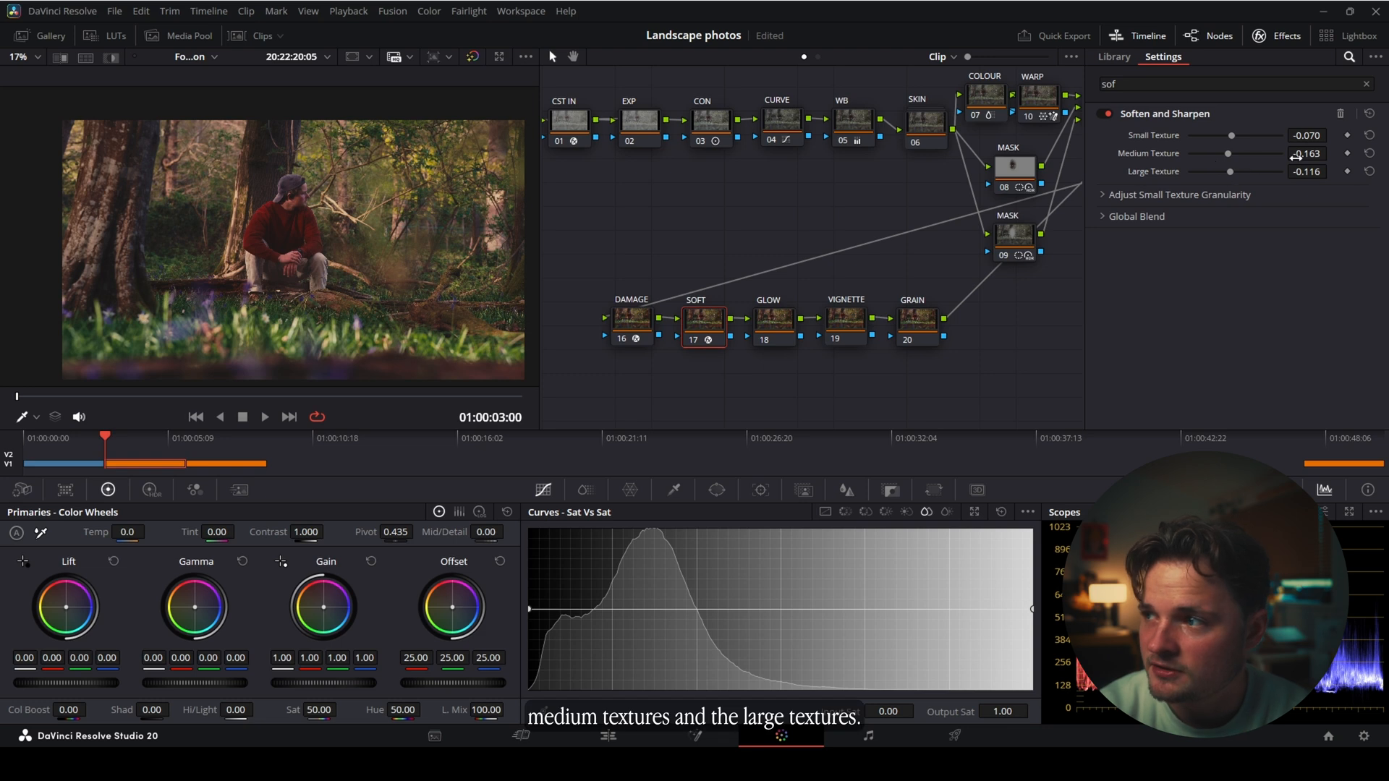
{"action": "left_click_drag", "start_coordinate": [1230, 171], "coordinate": [1228, 171]}
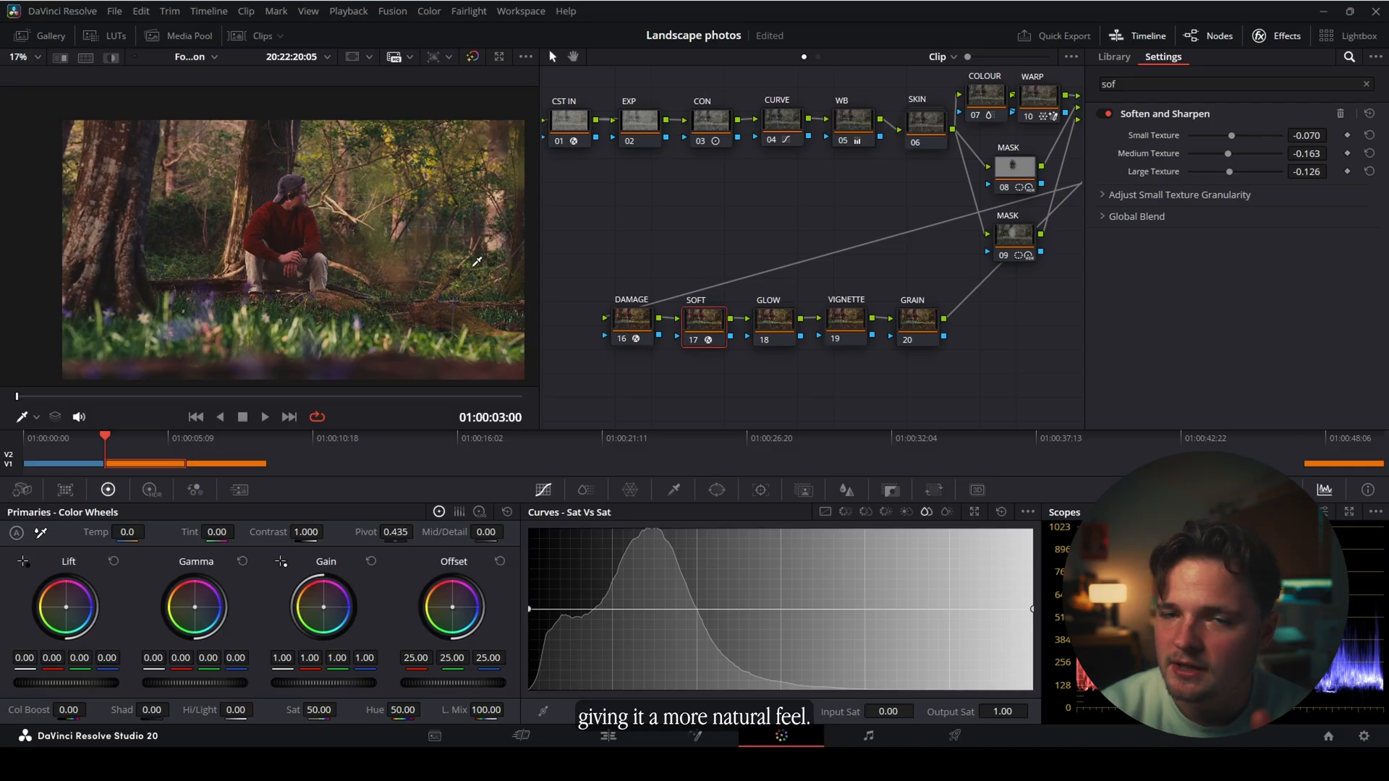
- Apply the Glow effect to the GLOW node with Shine Threshold 0.372 and Spread 0.729
{"action": "left_click", "coordinate": [774, 322]}
{"action": "left_click_drag", "start_coordinate": [1165, 83], "coordinate": [1082, 84]}
{"action": "type", "text": "glow"}
{"action": "left_click_drag", "start_coordinate": [776, 321], "coordinate": [777, 321]}
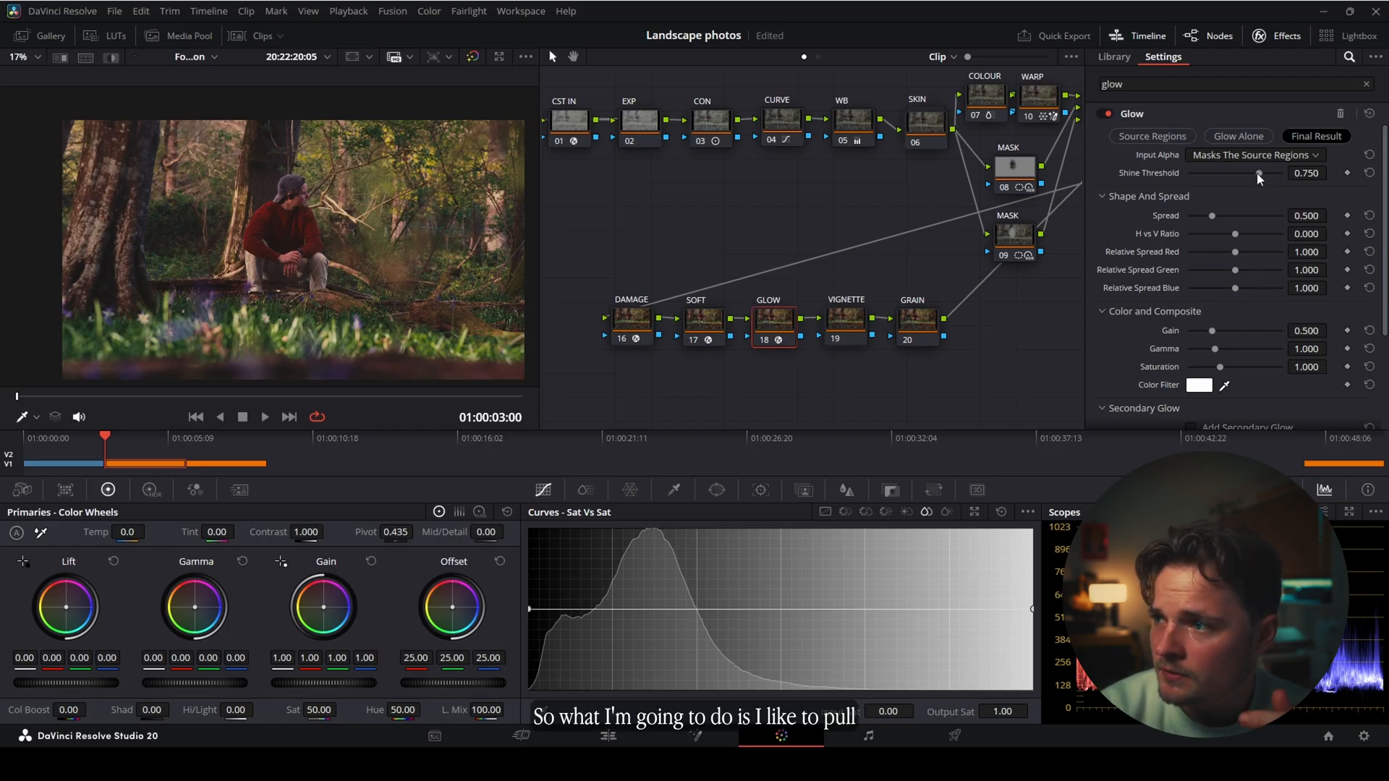
{"action": "left_click_drag", "start_coordinate": [1257, 172], "coordinate": [1256, 172]}
{"action": "left_click_drag", "start_coordinate": [1212, 216], "coordinate": [1188, 215]}
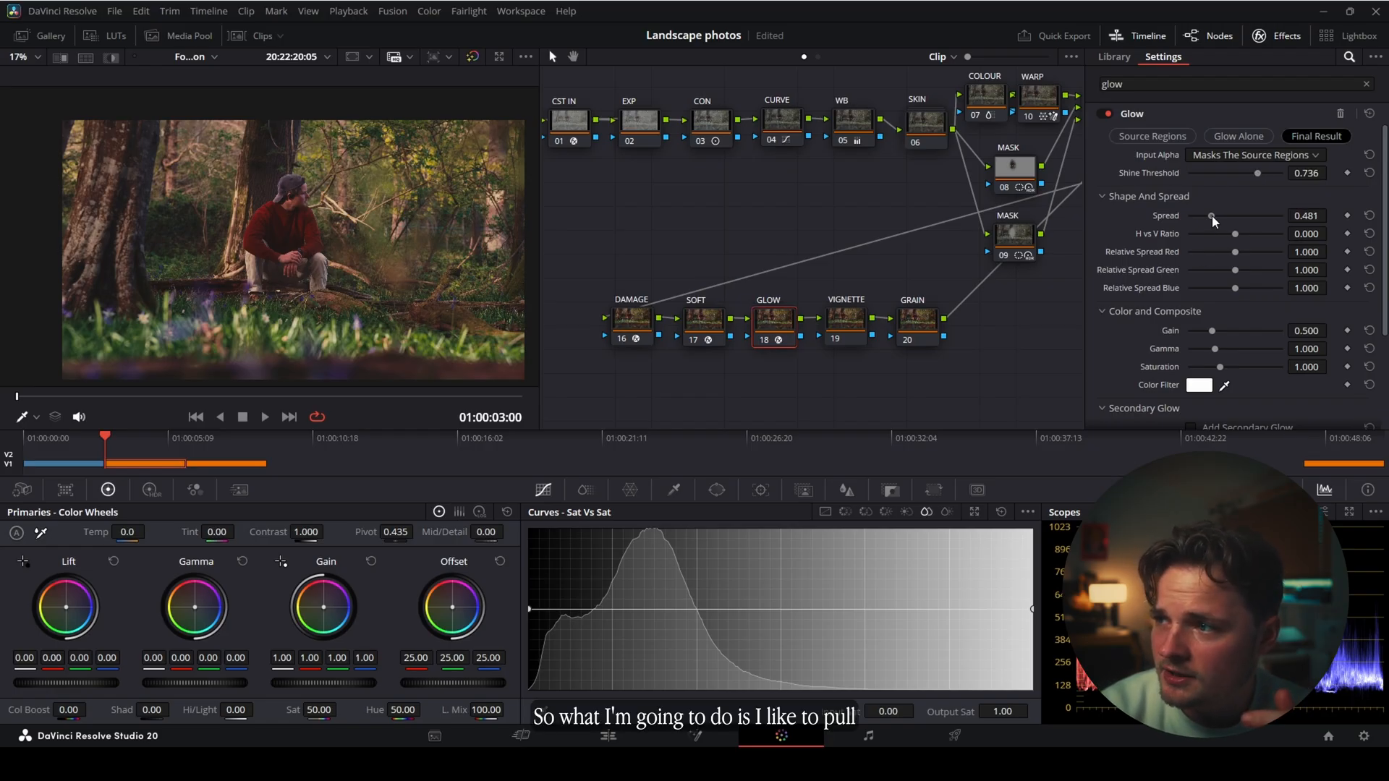
{"action": "left_click_drag", "start_coordinate": [1255, 172], "coordinate": [1224, 167]}
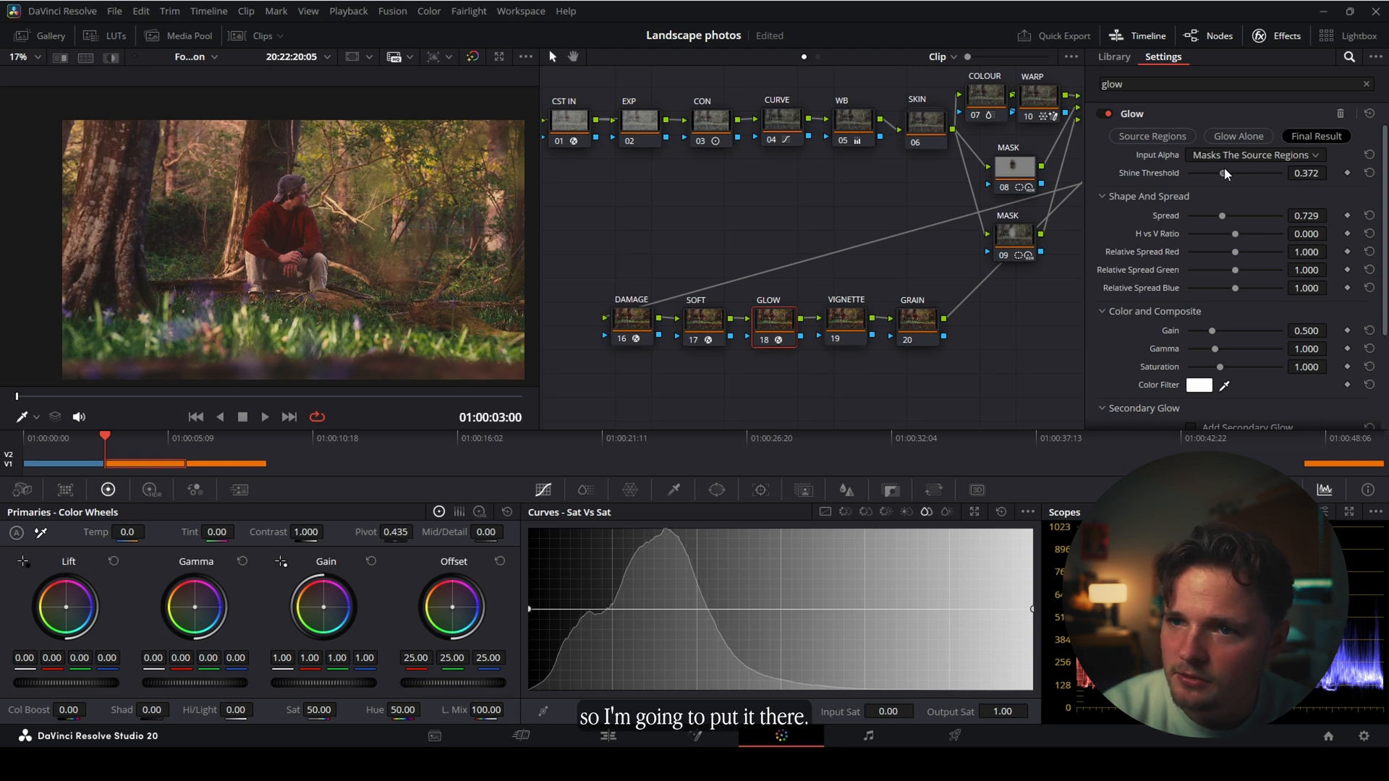
- Apply Vignette to the VIGNETTE node with Size 0.925, Anamorphism 2.420 and Softness 0.907, and compare the image with and without it
{"action": "left_click", "coordinate": [843, 320]}
{"action": "double_click", "coordinate": [1112, 84]}
{"action": "type", "text": "vign"}
{"action": "left_click_drag", "start_coordinate": [1152, 141], "coordinate": [851, 327]}
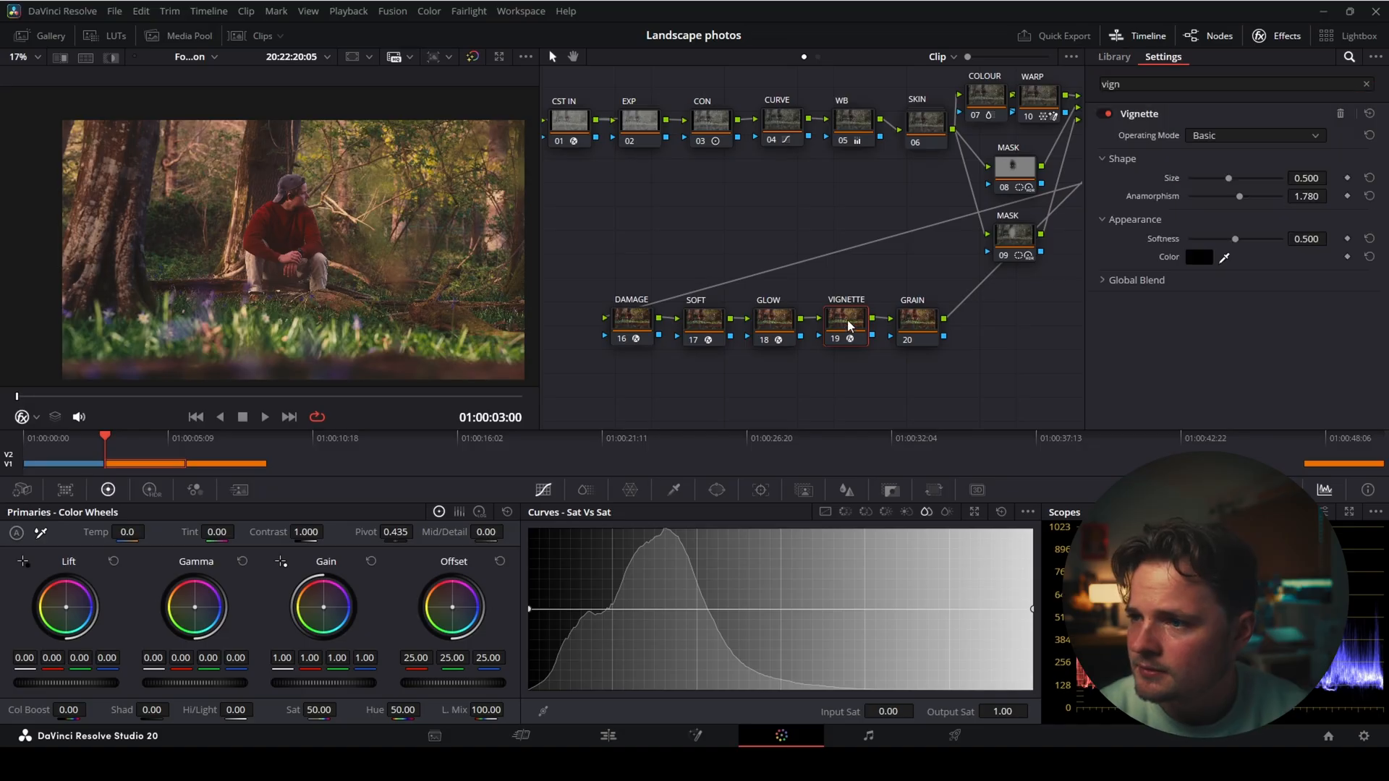
{"action": "left_click_drag", "start_coordinate": [1230, 179], "coordinate": [1275, 246]}
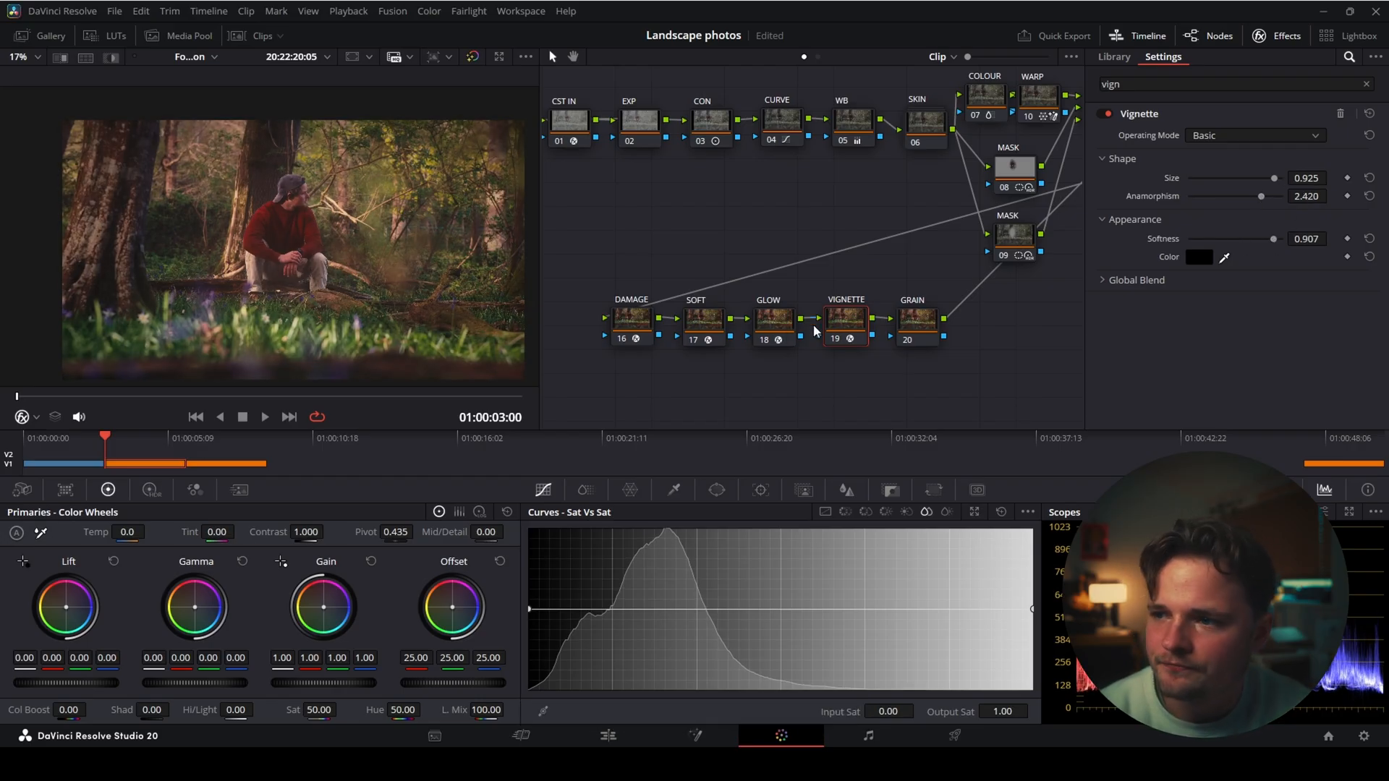
{"action": "left_click", "coordinate": [831, 340]}
{"action": "left_click", "coordinate": [832, 340]}
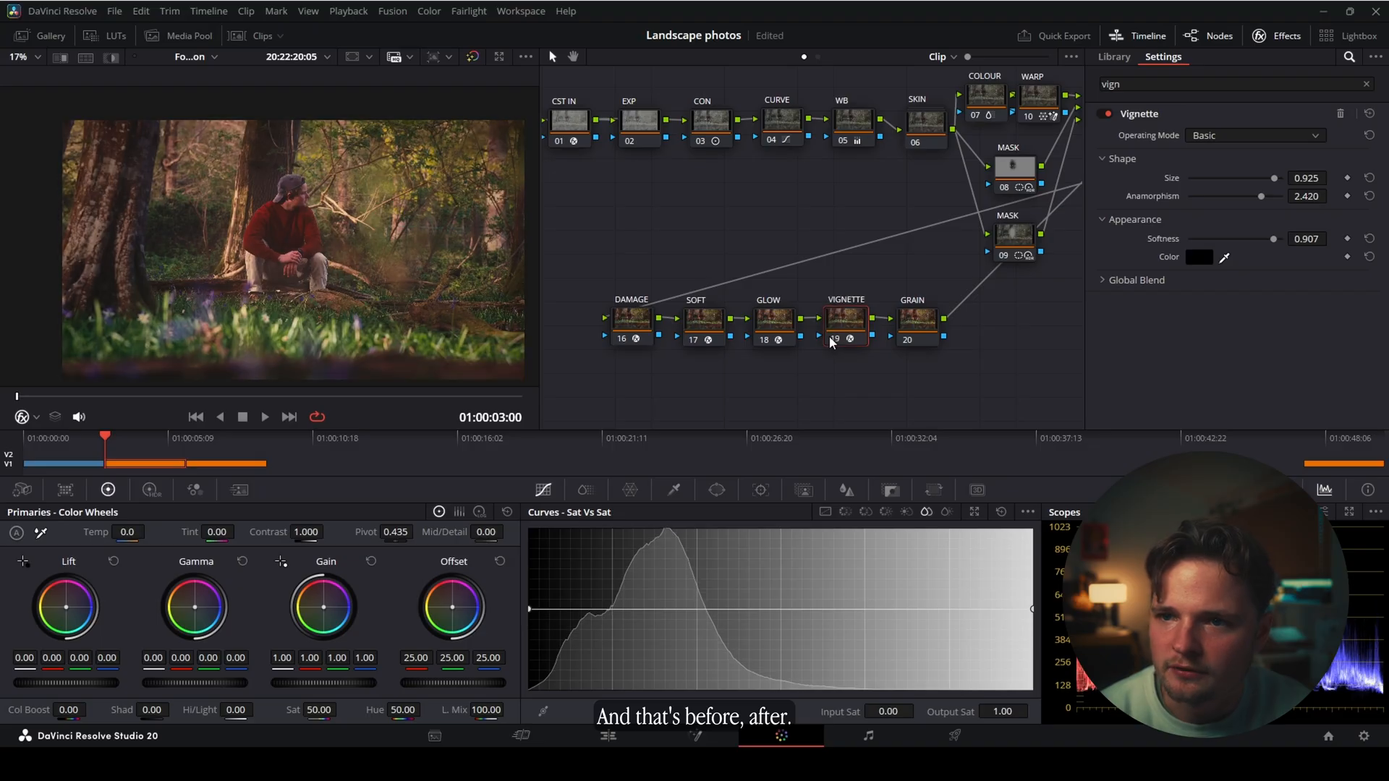
- Apply Film Grain to the GRAIN node with the 16mm Archival preset and raise its Opacity to 0.798
{"action": "left_click", "coordinate": [917, 321]}
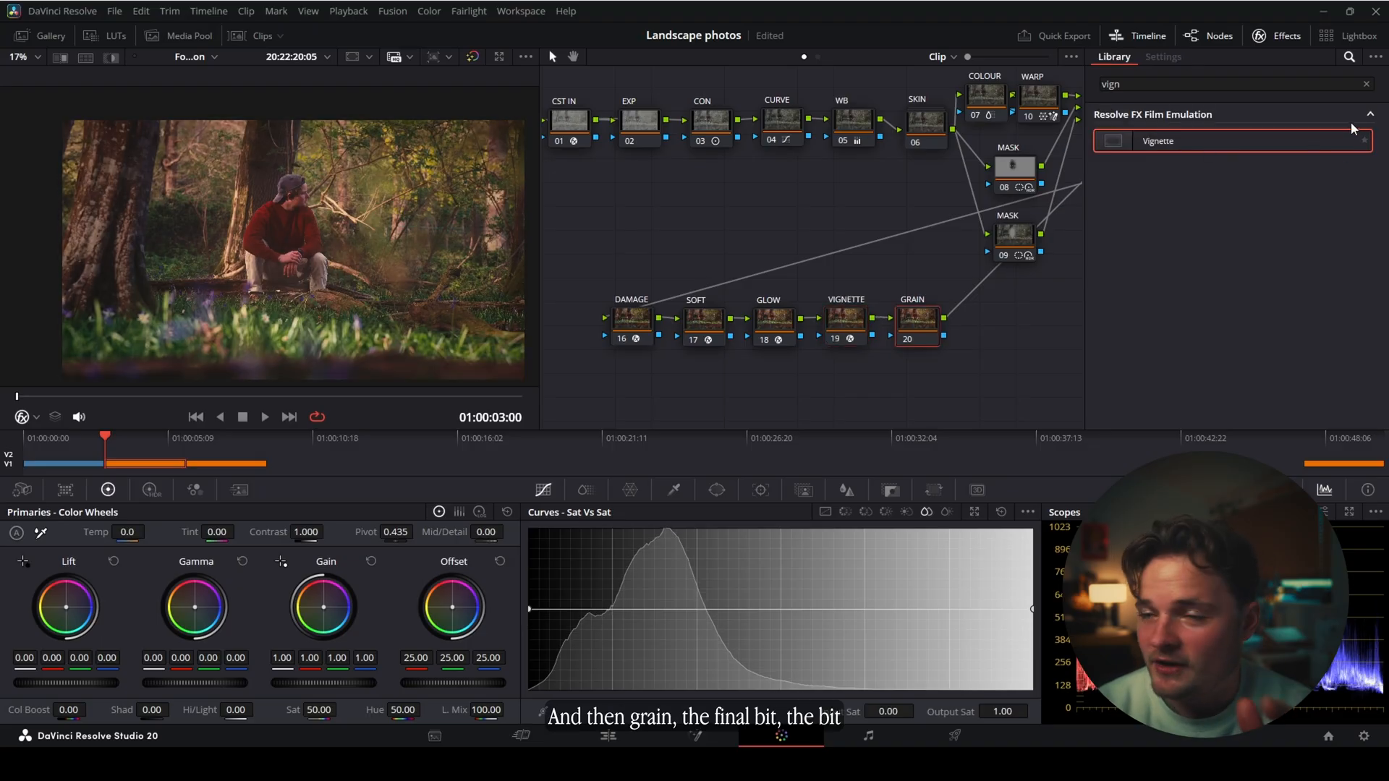
{"action": "left_click", "coordinate": [1366, 84]}
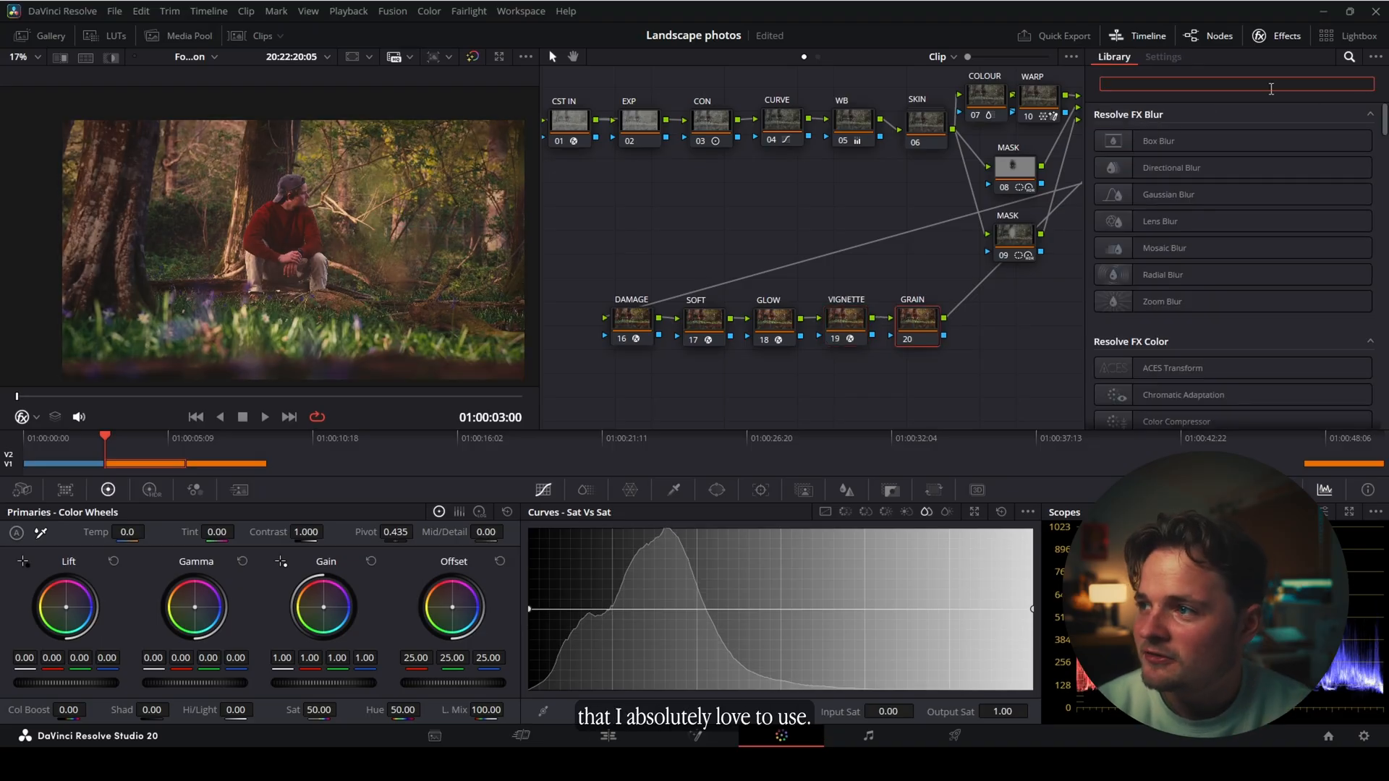
{"action": "type", "text": "grain"}
{"action": "left_click_drag", "start_coordinate": [1171, 141], "coordinate": [912, 305]}
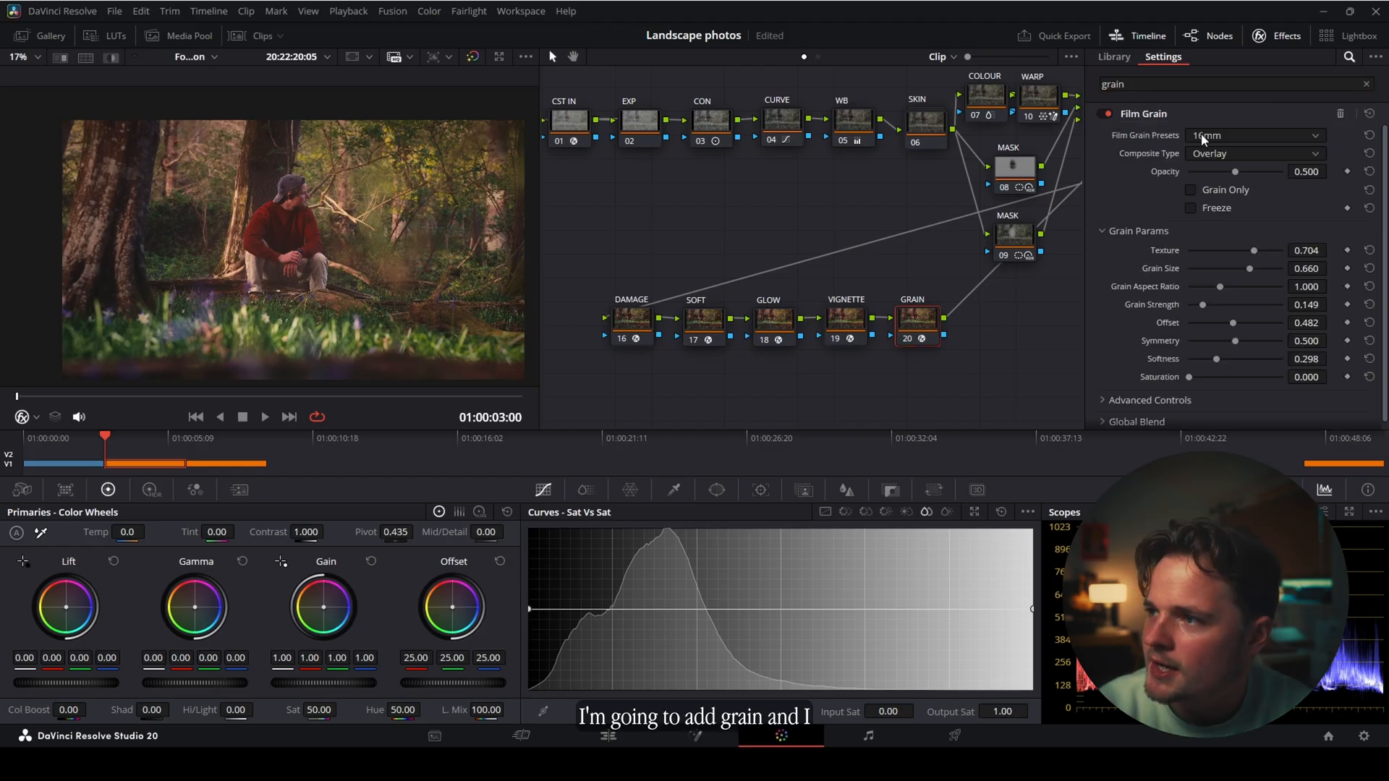
{"action": "left_click", "coordinate": [1261, 188]}
{"action": "left_click_drag", "start_coordinate": [1261, 172], "coordinate": [1263, 172]}
- Inspect the grain on the man's face and set Opacity to 0.884, Texture to 0.659 and Grain Size to 0.372
{"action": "scroll", "coordinate": [362, 188], "scroll_direction": "up", "scroll_amount": 10}
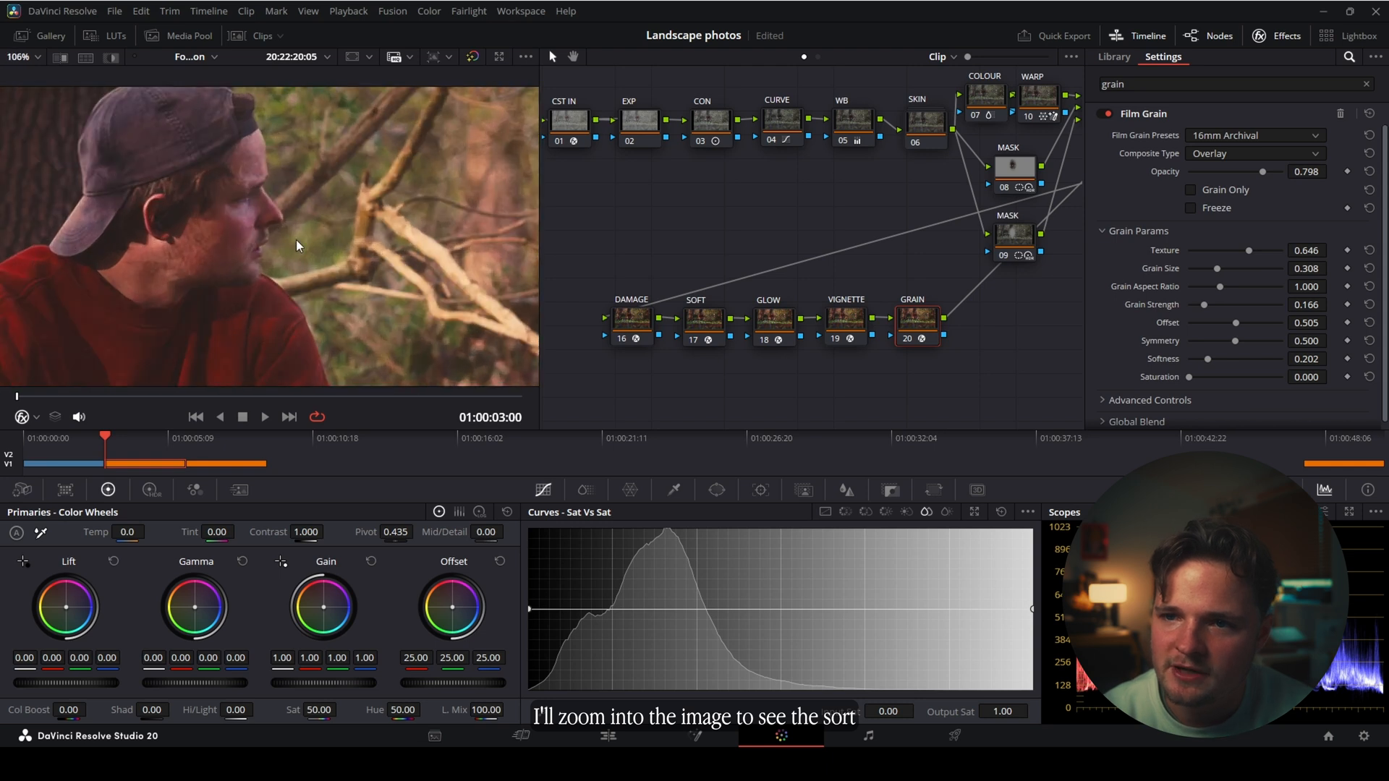
{"action": "scroll", "coordinate": [316, 239], "scroll_direction": "up", "scroll_amount": 2}
{"action": "left_click_drag", "start_coordinate": [1269, 172], "coordinate": [1272, 171]}
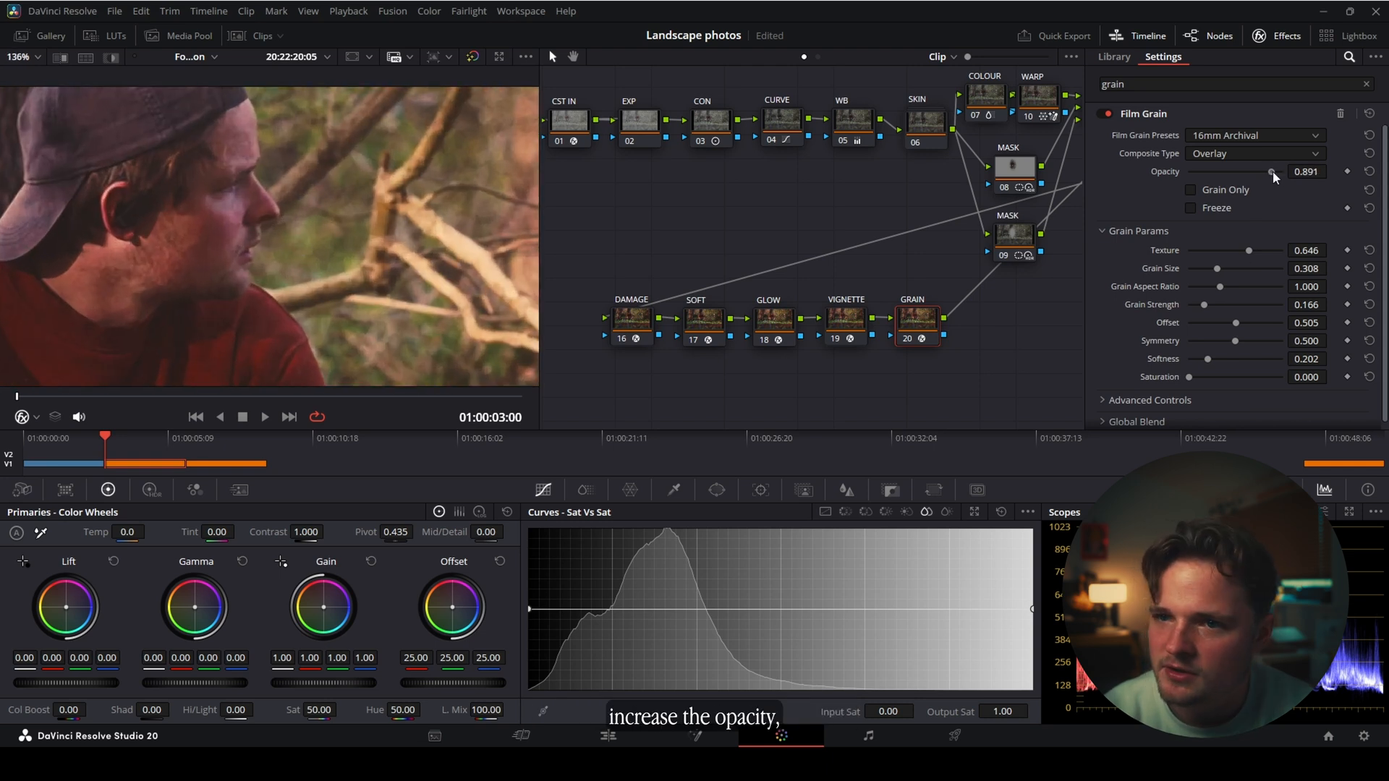
{"action": "left_click_drag", "start_coordinate": [1248, 250], "coordinate": [1222, 268]}
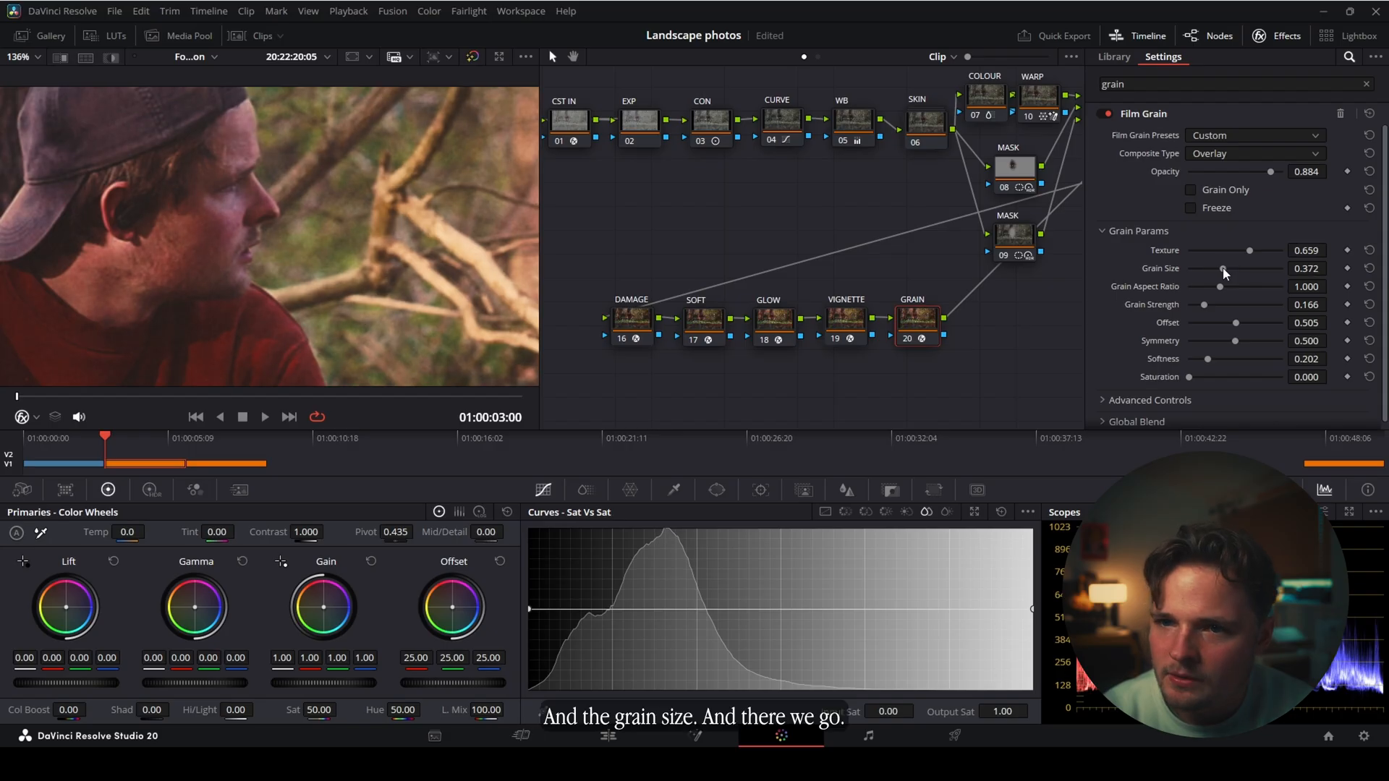
{"action": "scroll", "coordinate": [351, 202], "scroll_direction": "down", "scroll_amount": 6}
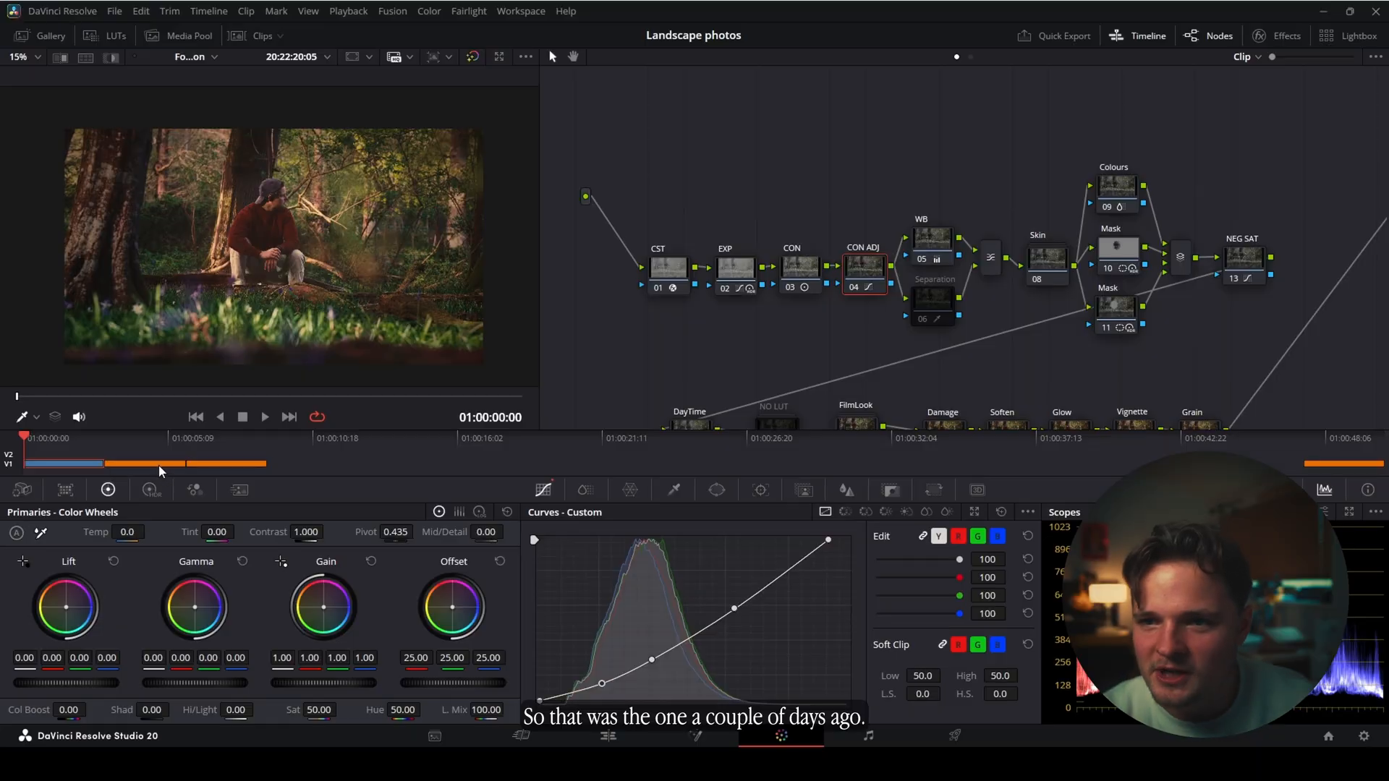
- Compare the newly graded clip with the earlier graded version at the start of the timeline
{"action": "left_click", "coordinate": [148, 466]}
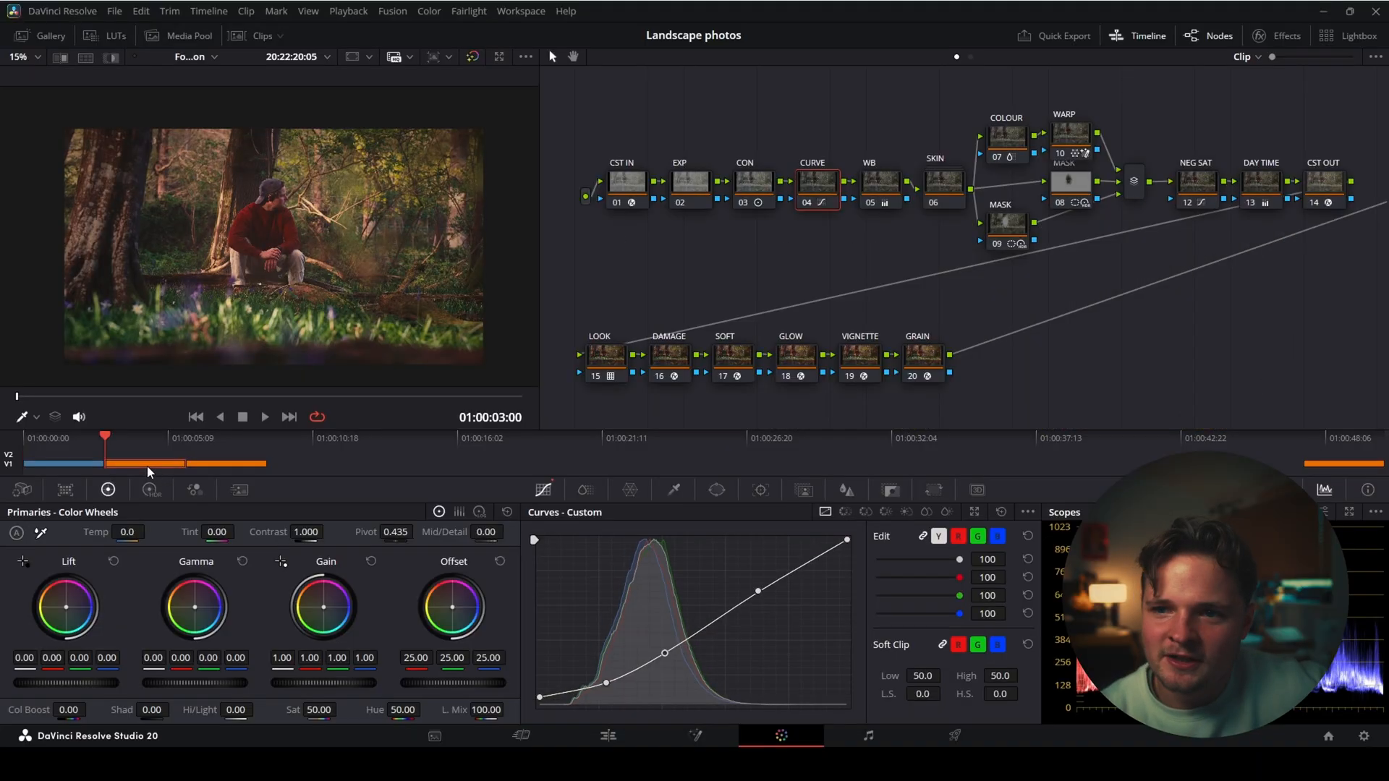
{"action": "left_click", "coordinate": [81, 467]}
{"action": "left_click", "coordinate": [127, 463]}
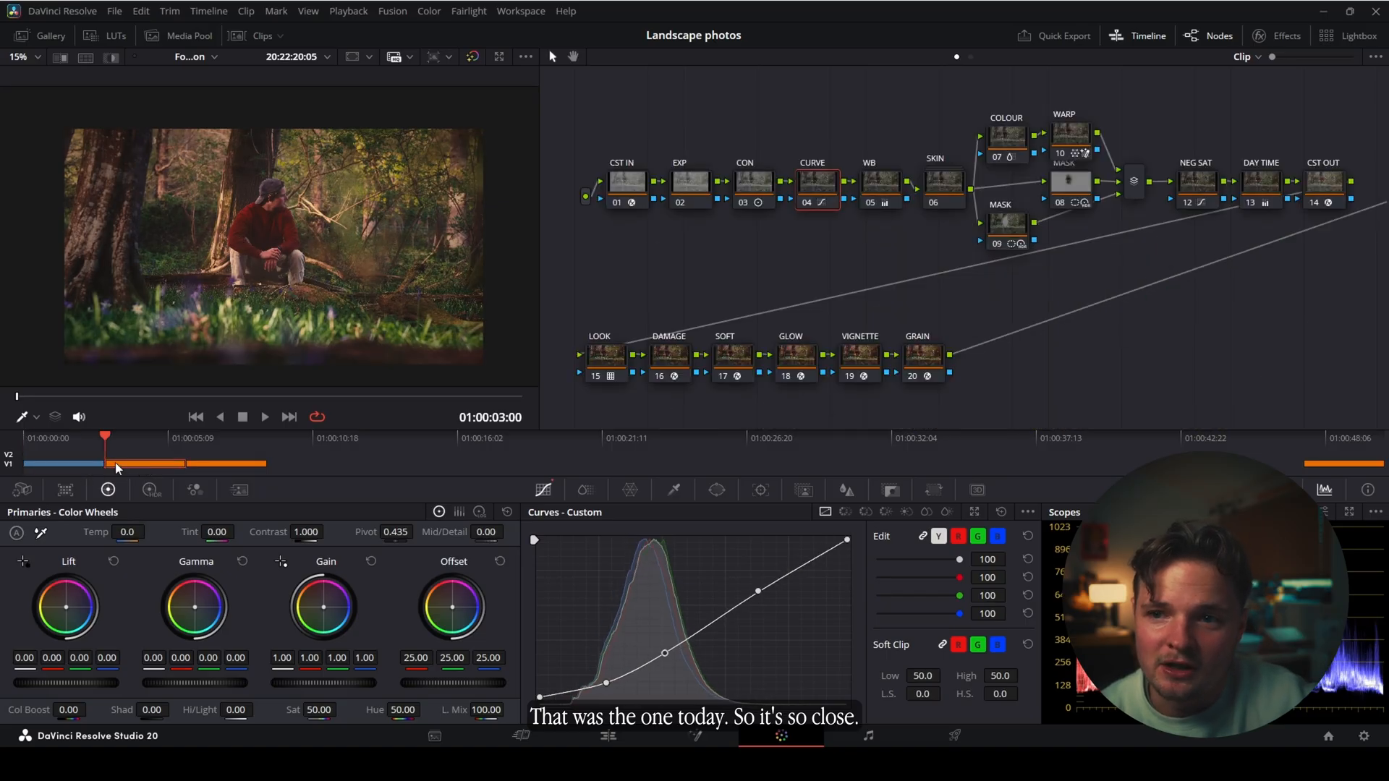
- View the earlier graded version of the forest clip and return to the new grade
{"action": "left_click", "coordinate": [80, 462]}
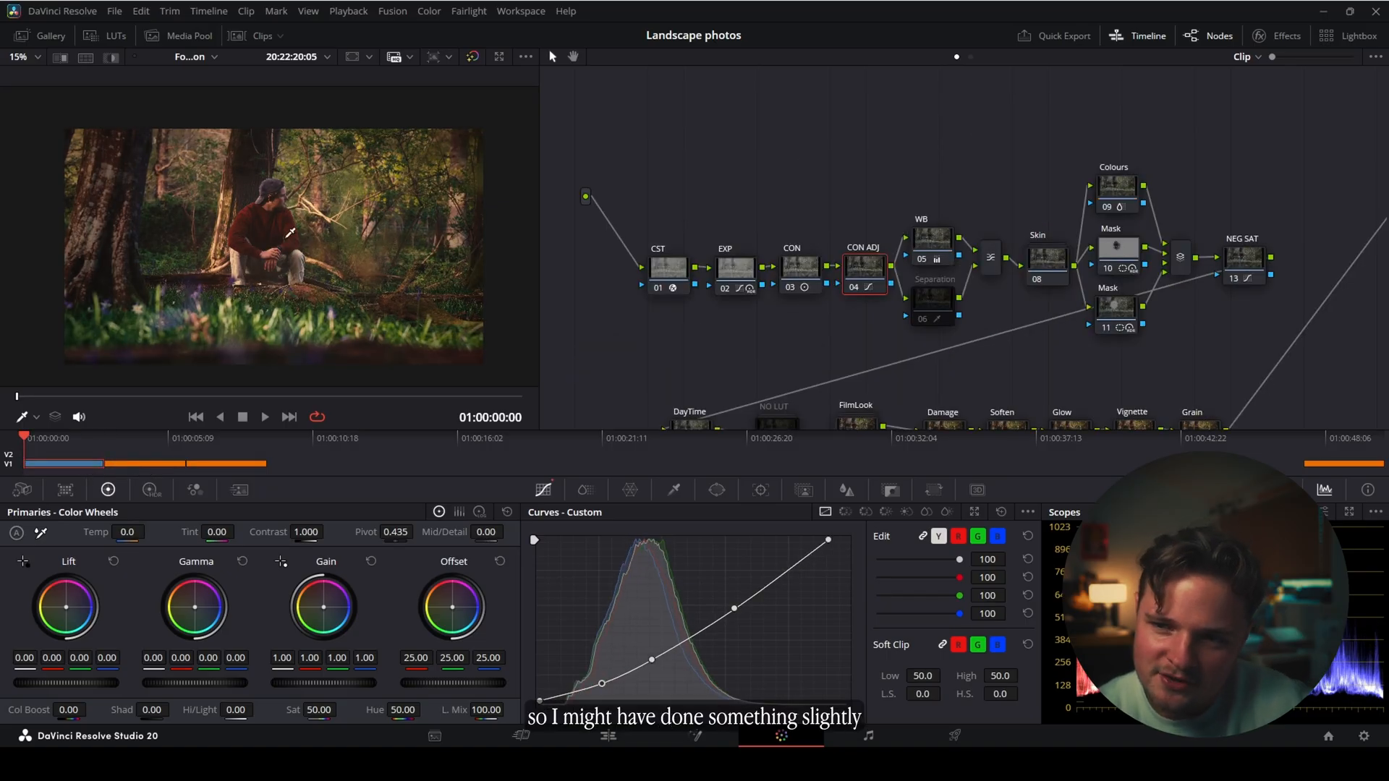
{"action": "left_click", "coordinate": [166, 465]}
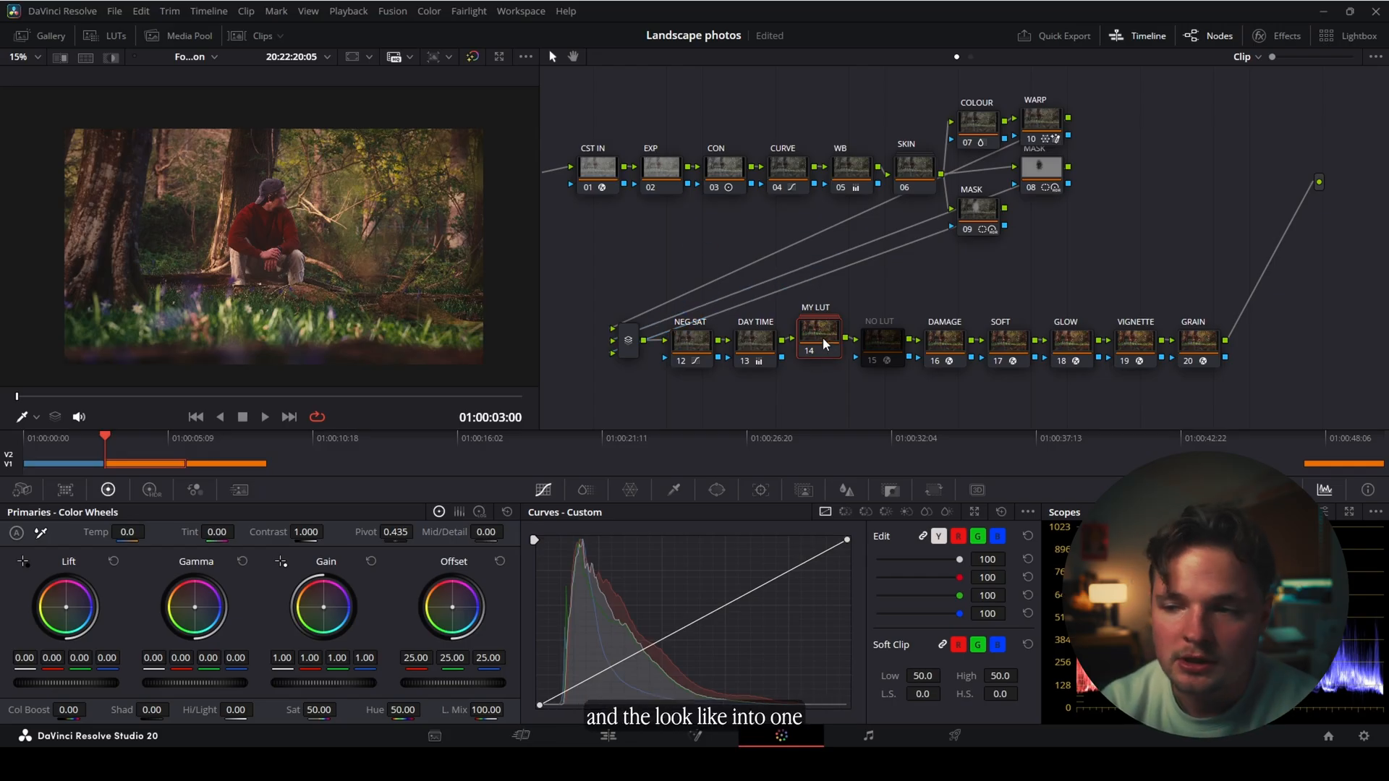
- Disable the MY LUT node, enable the NO LUT node, and inspect the plain Rec. 709 output on the forest clip
{"action": "mouse_move", "coordinate": [878, 337]}
{"action": "left_mouse_down"}
{"action": "mouse_move", "coordinate": [882, 326]}
{"action": "mouse_move", "coordinate": [878, 337]}
{"action": "left_mouse_up"}
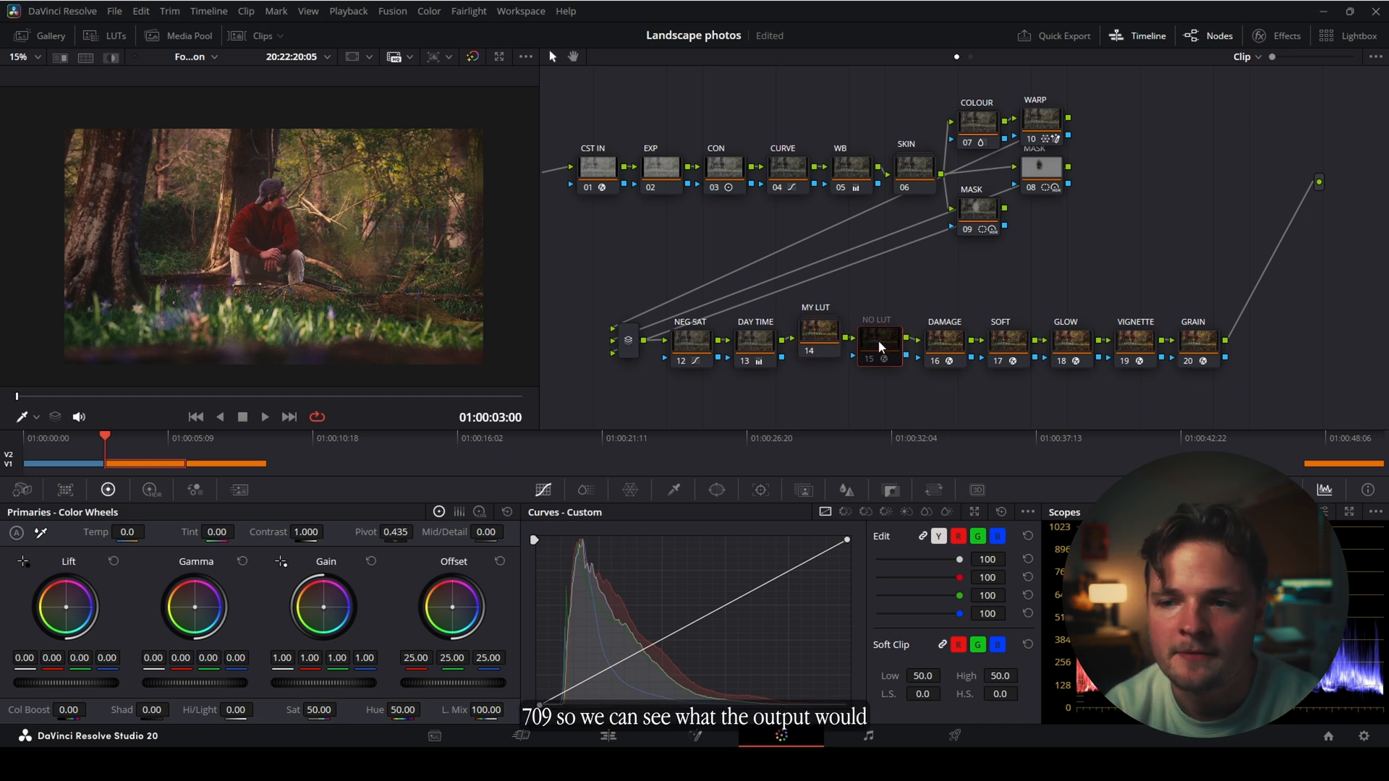
{"action": "left_click", "coordinate": [810, 351]}
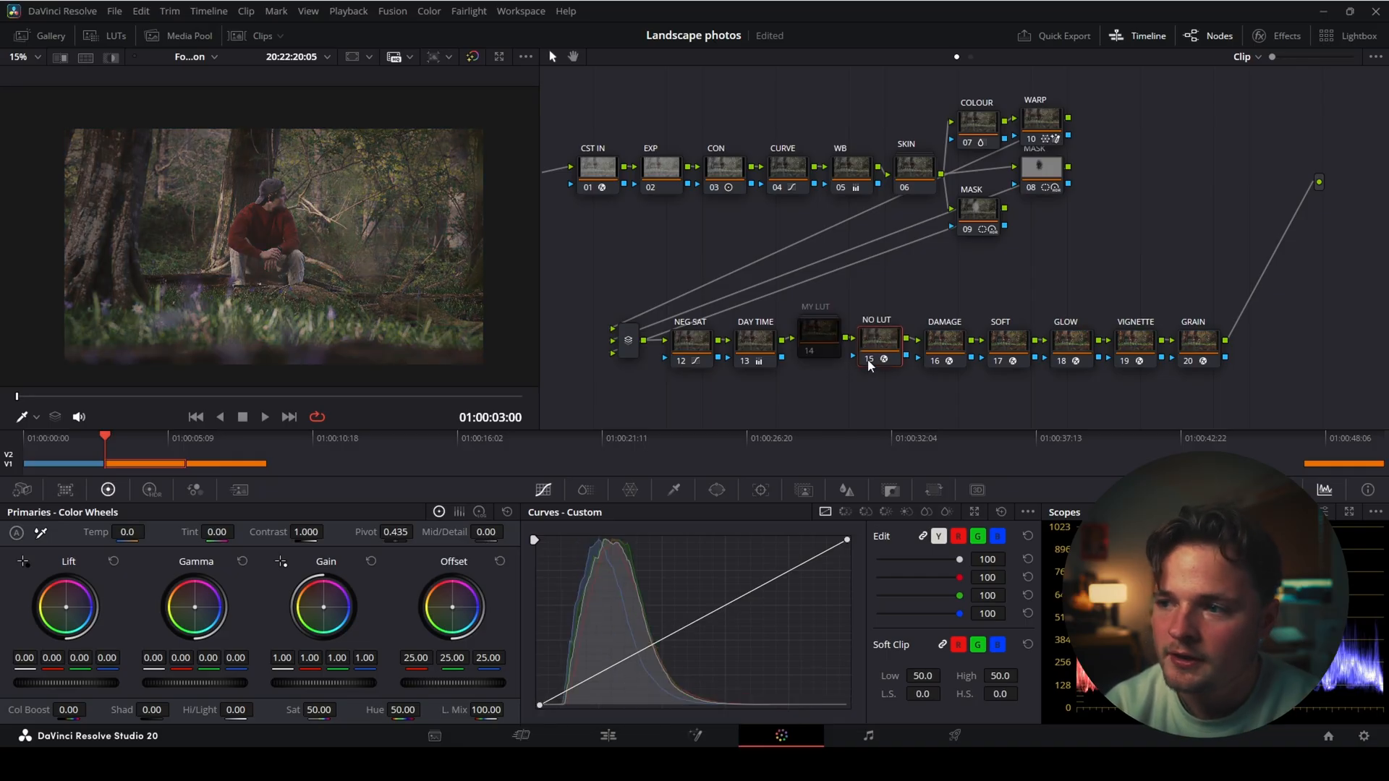
{"action": "left_click", "coordinate": [868, 359]}
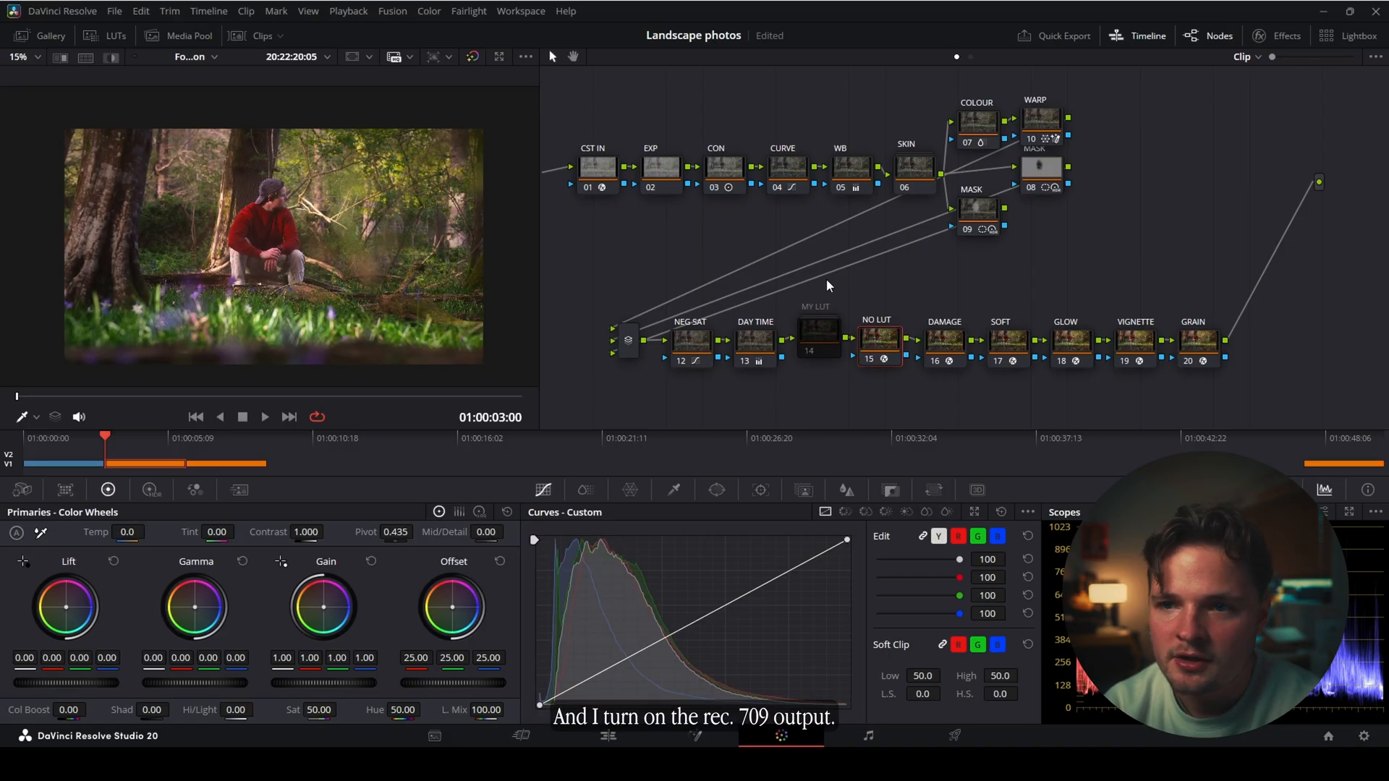
{"action": "scroll", "coordinate": [228, 221], "scroll_direction": "up", "scroll_amount": 1}
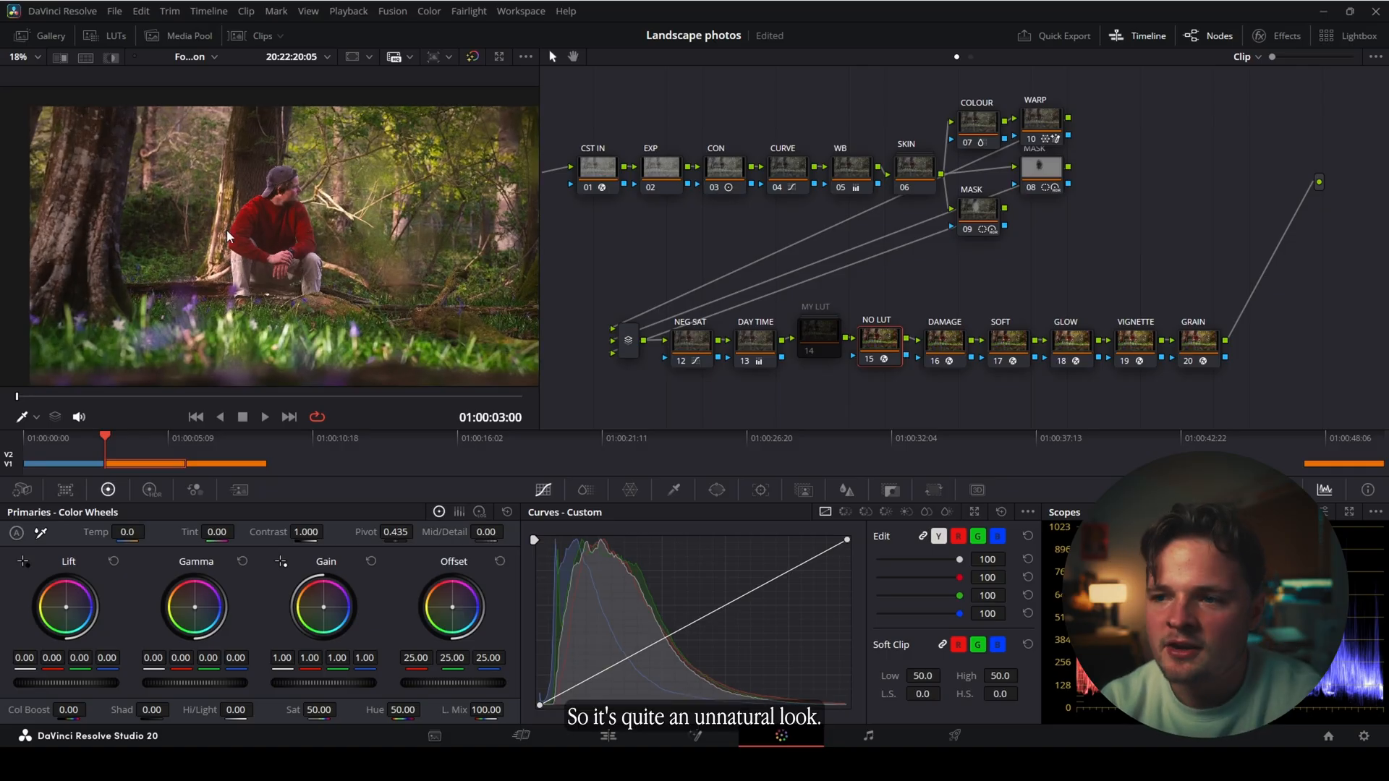
{"action": "left_click_drag", "start_coordinate": [227, 231], "coordinate": [234, 230]}
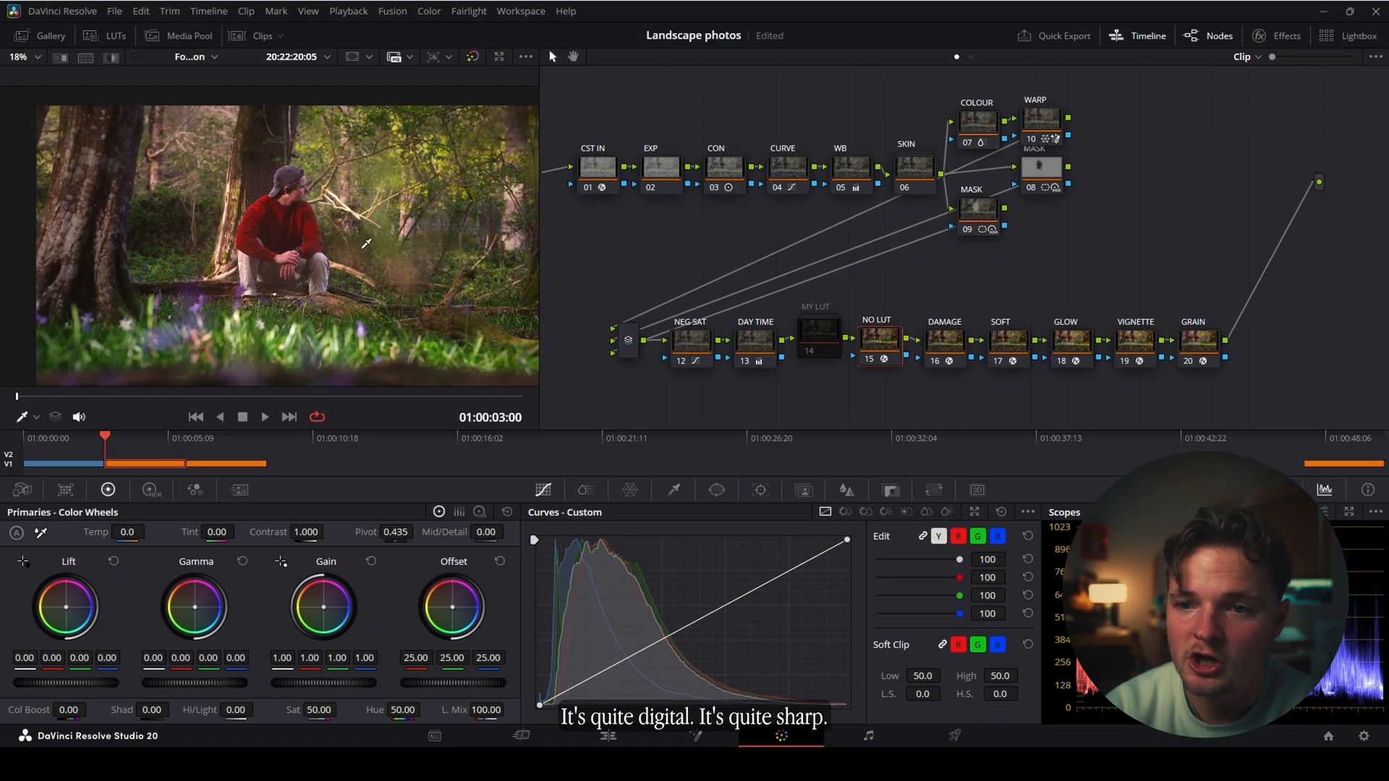
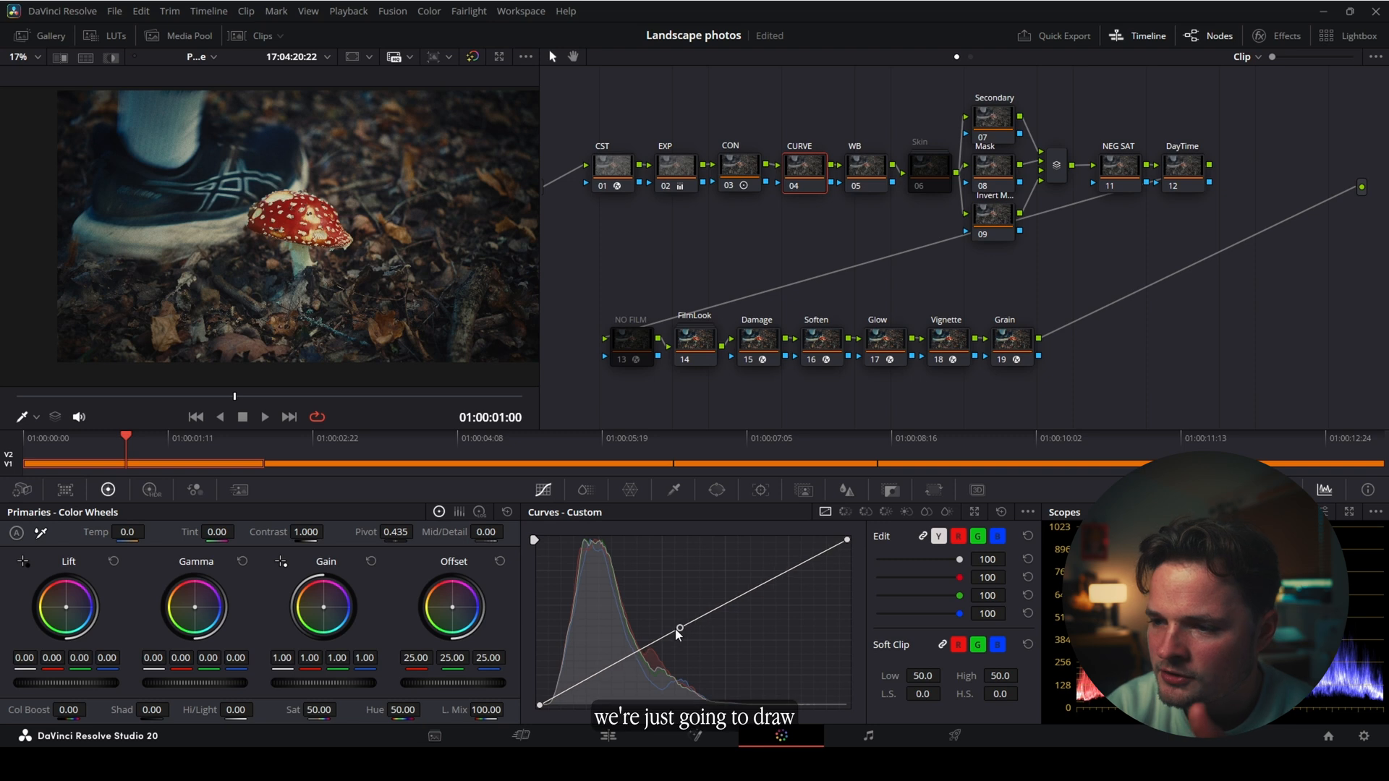
- Shape a gentle S-curve on the mushroom clip's CURVE node and warm the WB node's Gain to red 1.04, green 0.99 and blue 0.95
{"action": "left_click", "coordinate": [789, 566]}
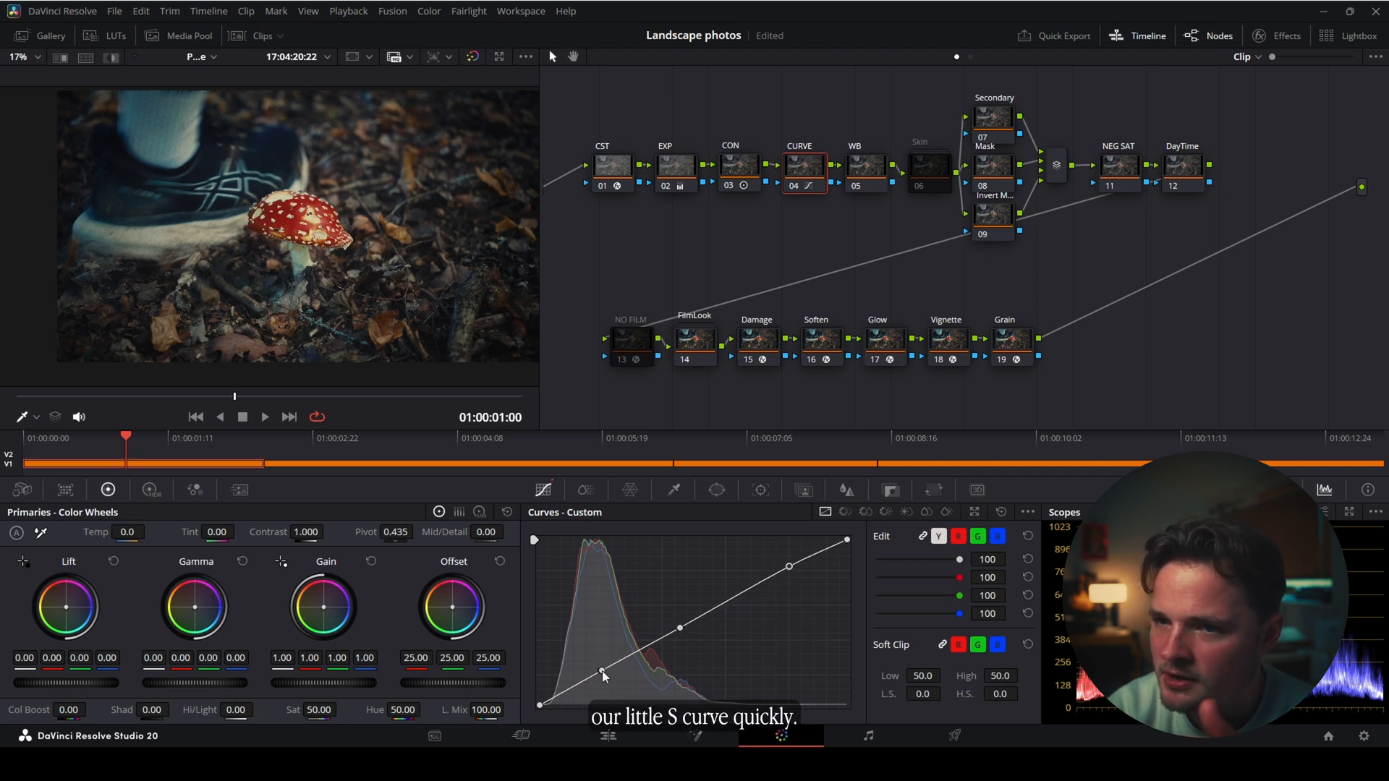
{"action": "left_click_drag", "start_coordinate": [603, 672], "coordinate": [605, 678]}
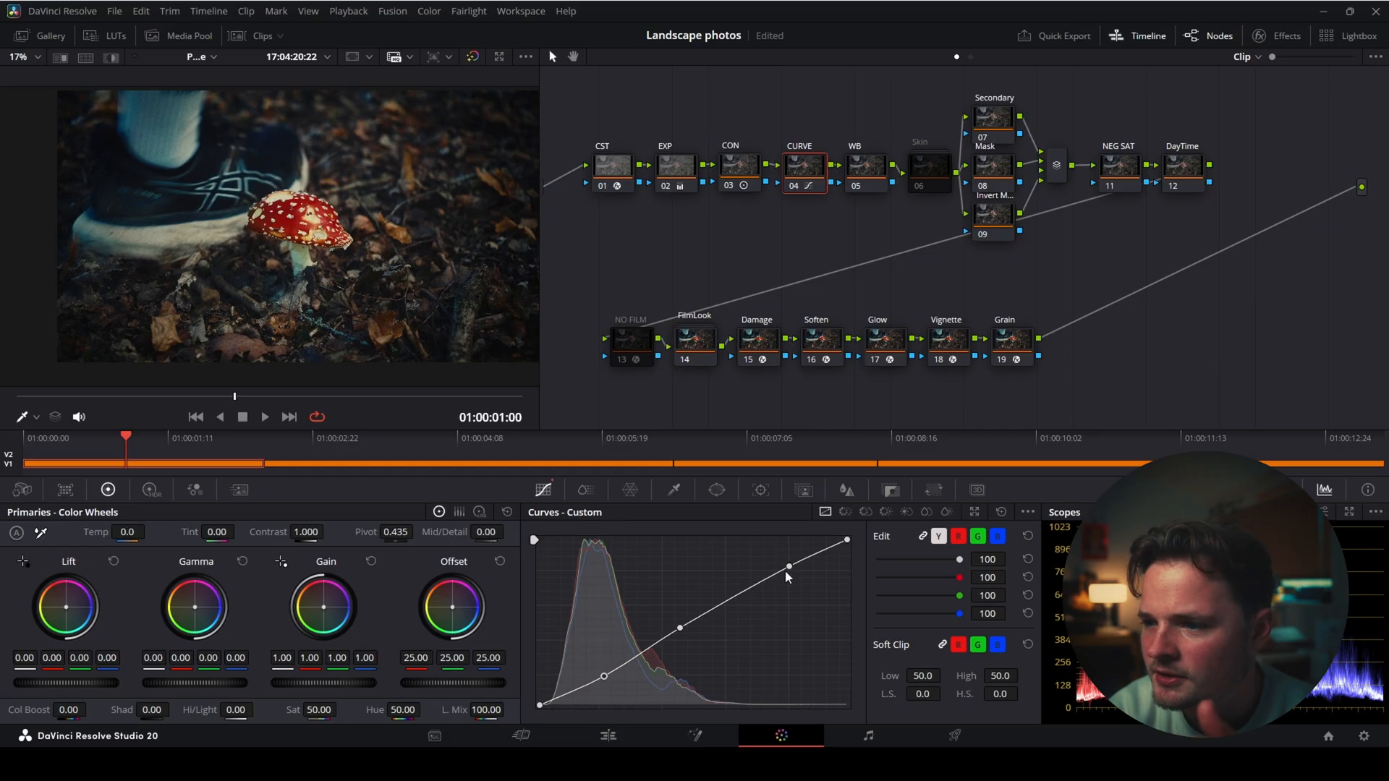
{"action": "left_click_drag", "start_coordinate": [788, 570], "coordinate": [763, 575]}
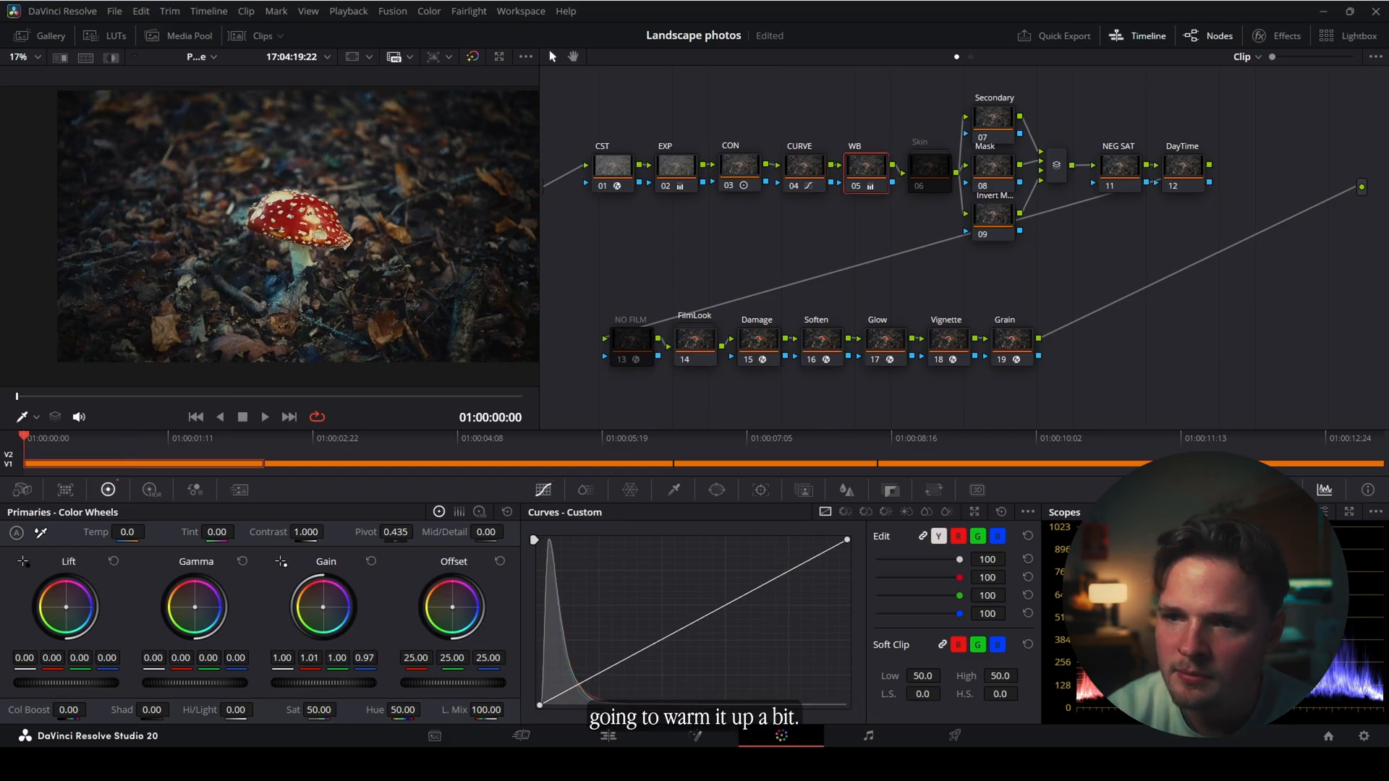
{"action": "left_click_drag", "start_coordinate": [324, 607], "coordinate": [317, 600]}
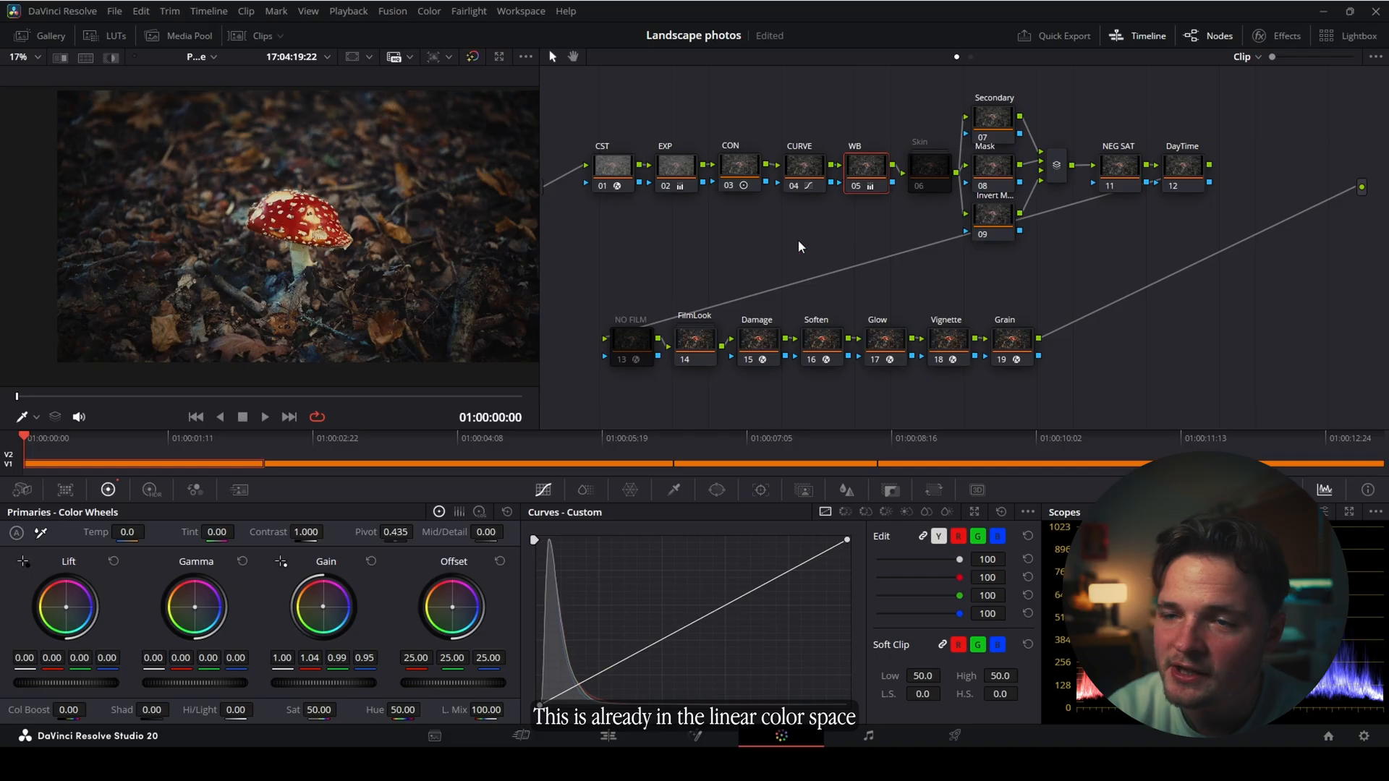
- Raise the red saturation slightly with ColorSlice on the Secondary node
{"action": "left_click", "coordinate": [927, 169]}
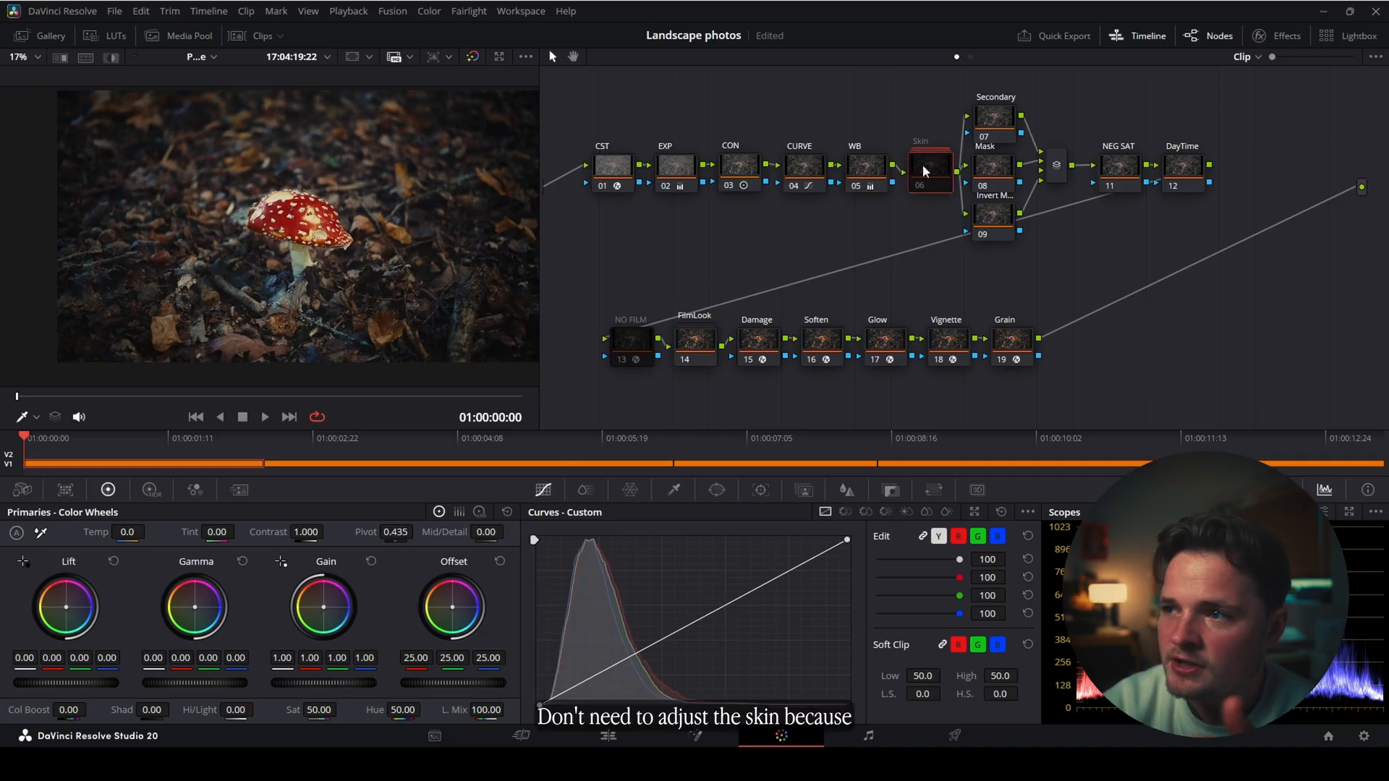
{"action": "left_click", "coordinate": [997, 122]}
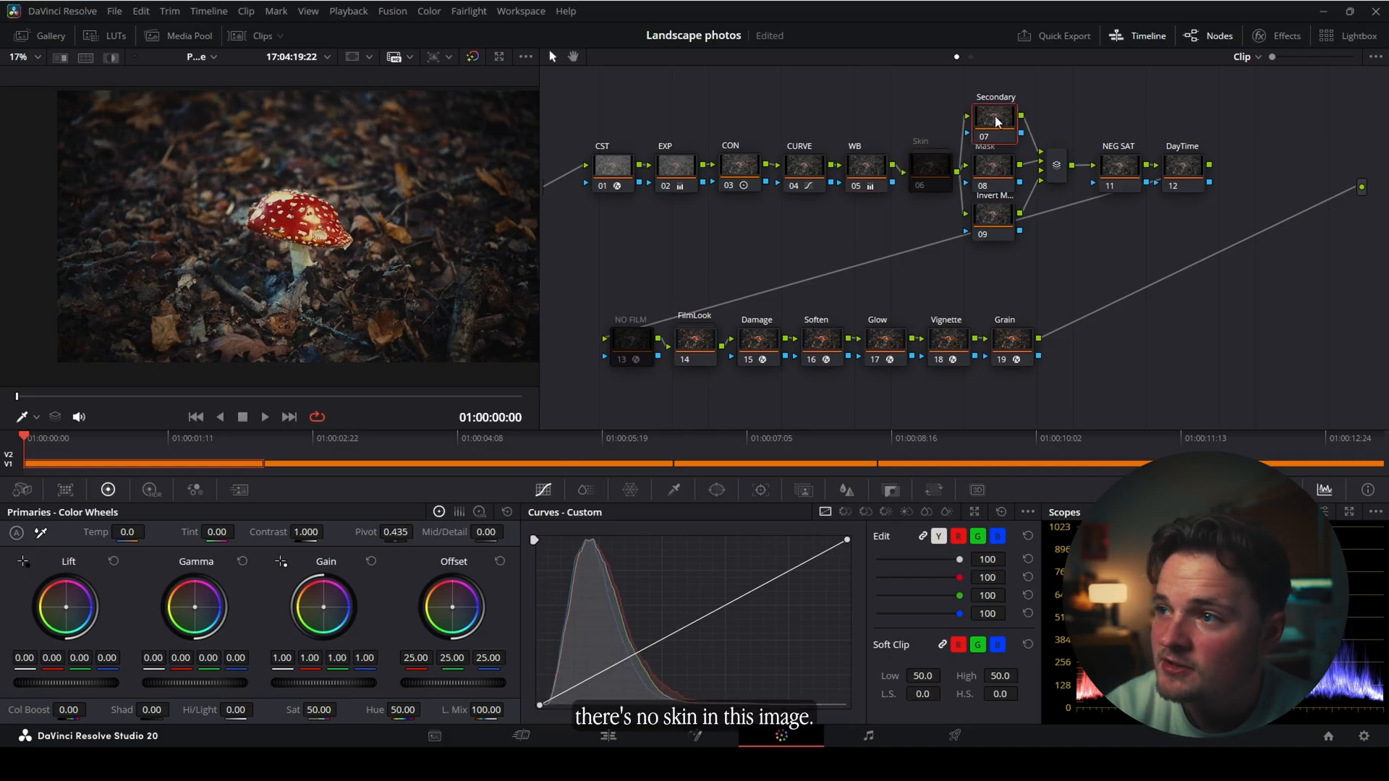
{"action": "left_click", "coordinate": [585, 490]}
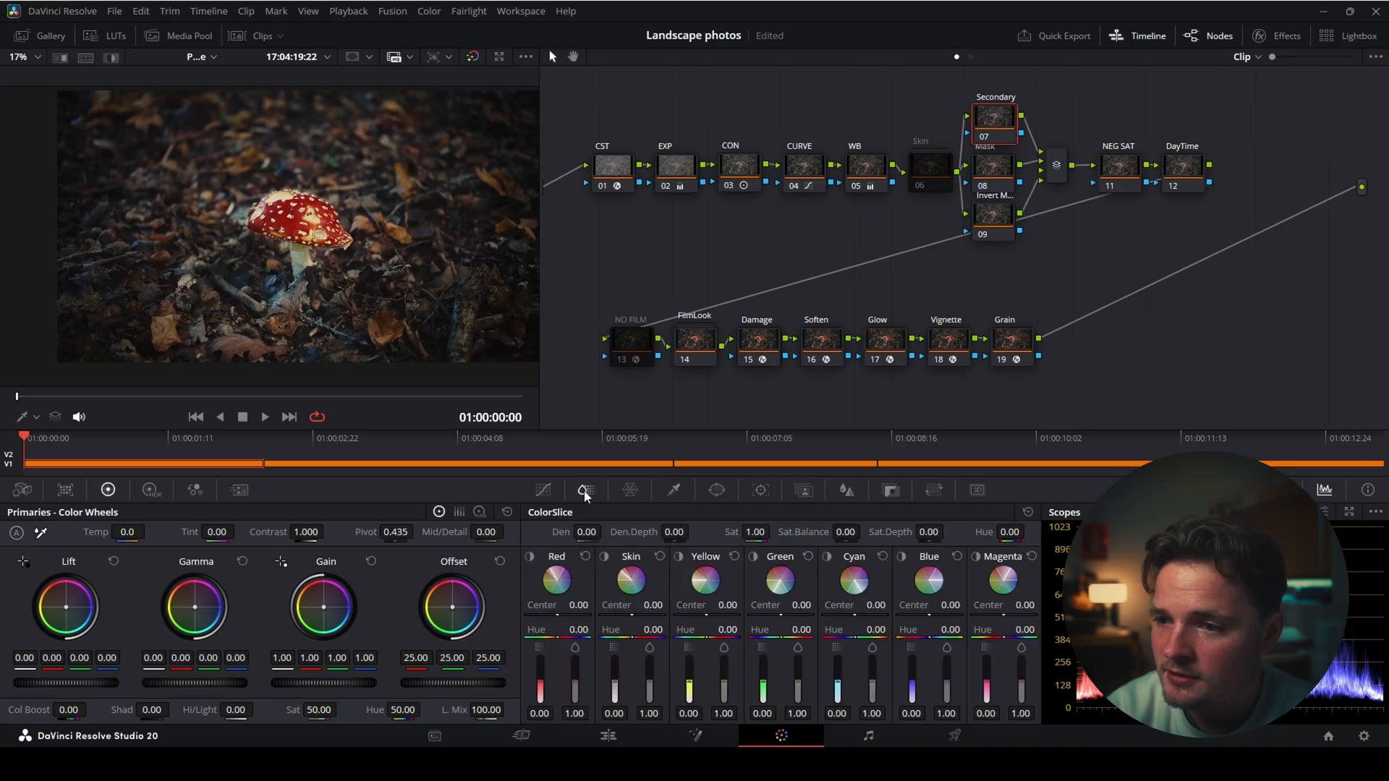
{"action": "left_click_drag", "start_coordinate": [576, 687], "coordinate": [575, 677]}
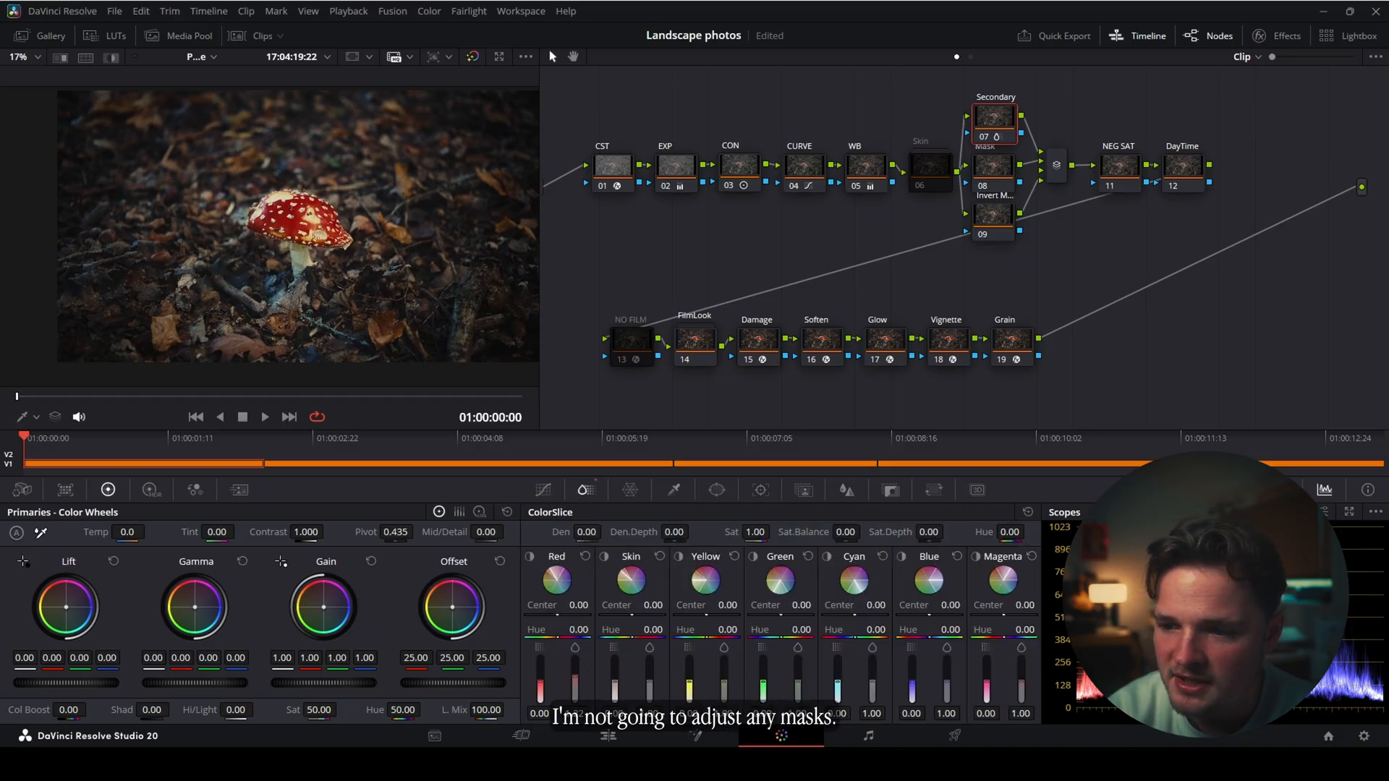
- Disable the Mask, Invert Mask and NEG SAT nodes
{"action": "left_click", "coordinate": [978, 194]}
{"action": "left_click", "coordinate": [981, 189]}
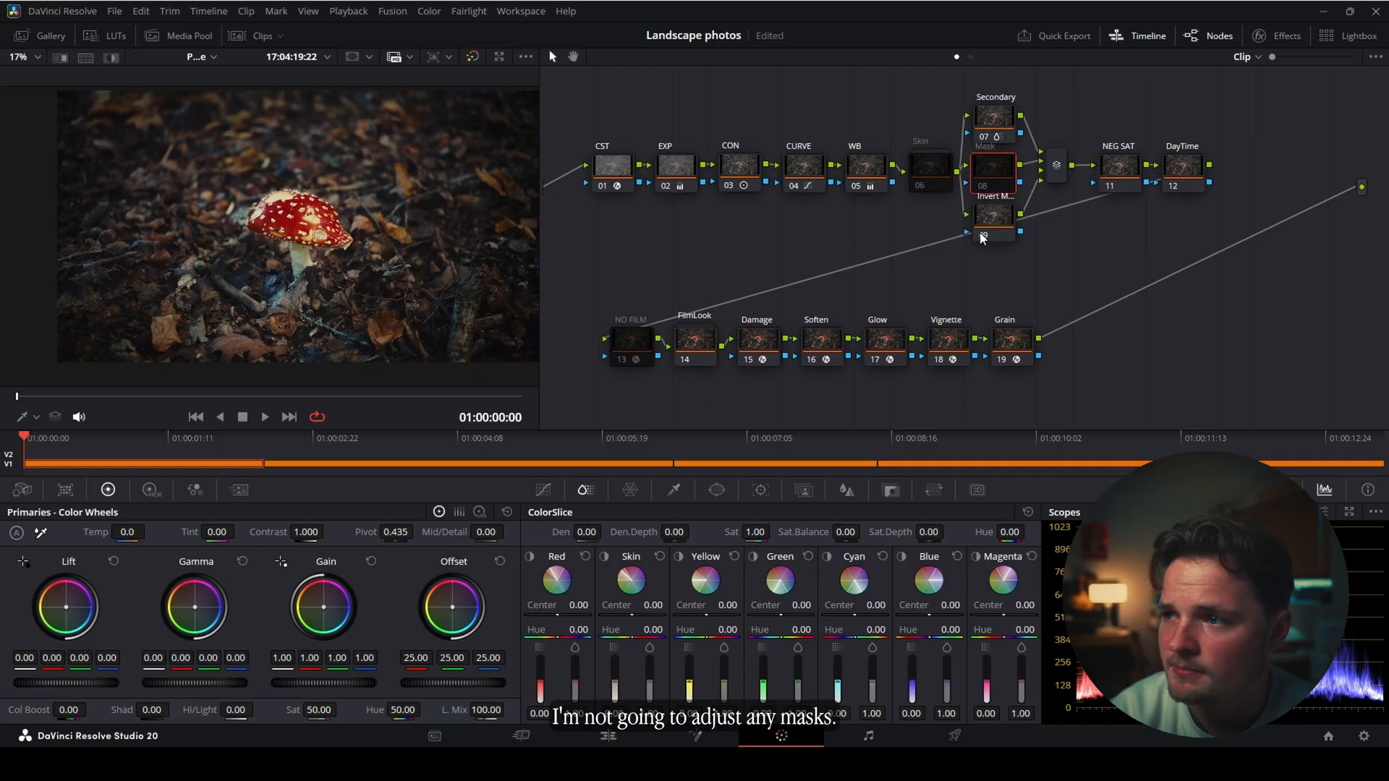
{"action": "left_click", "coordinate": [982, 235]}
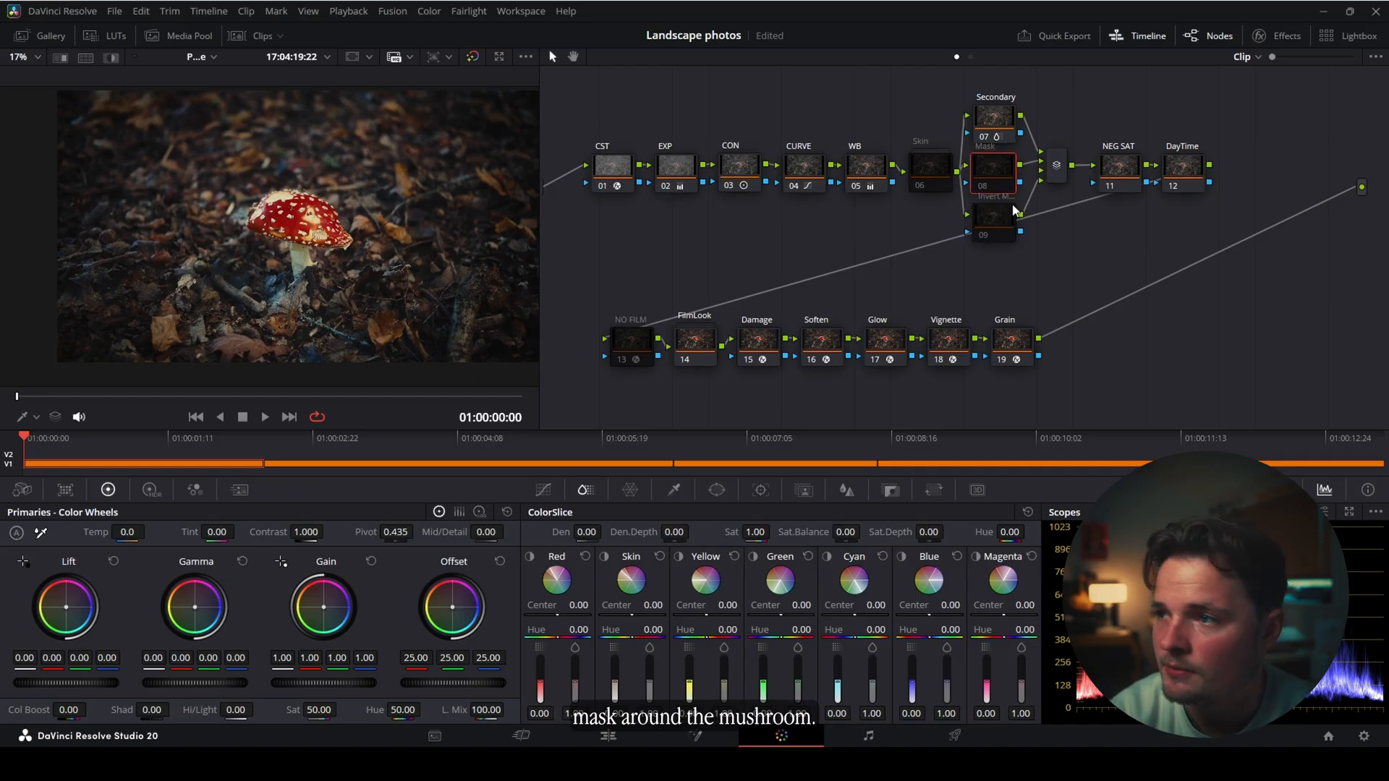
{"action": "left_click", "coordinate": [1120, 187]}
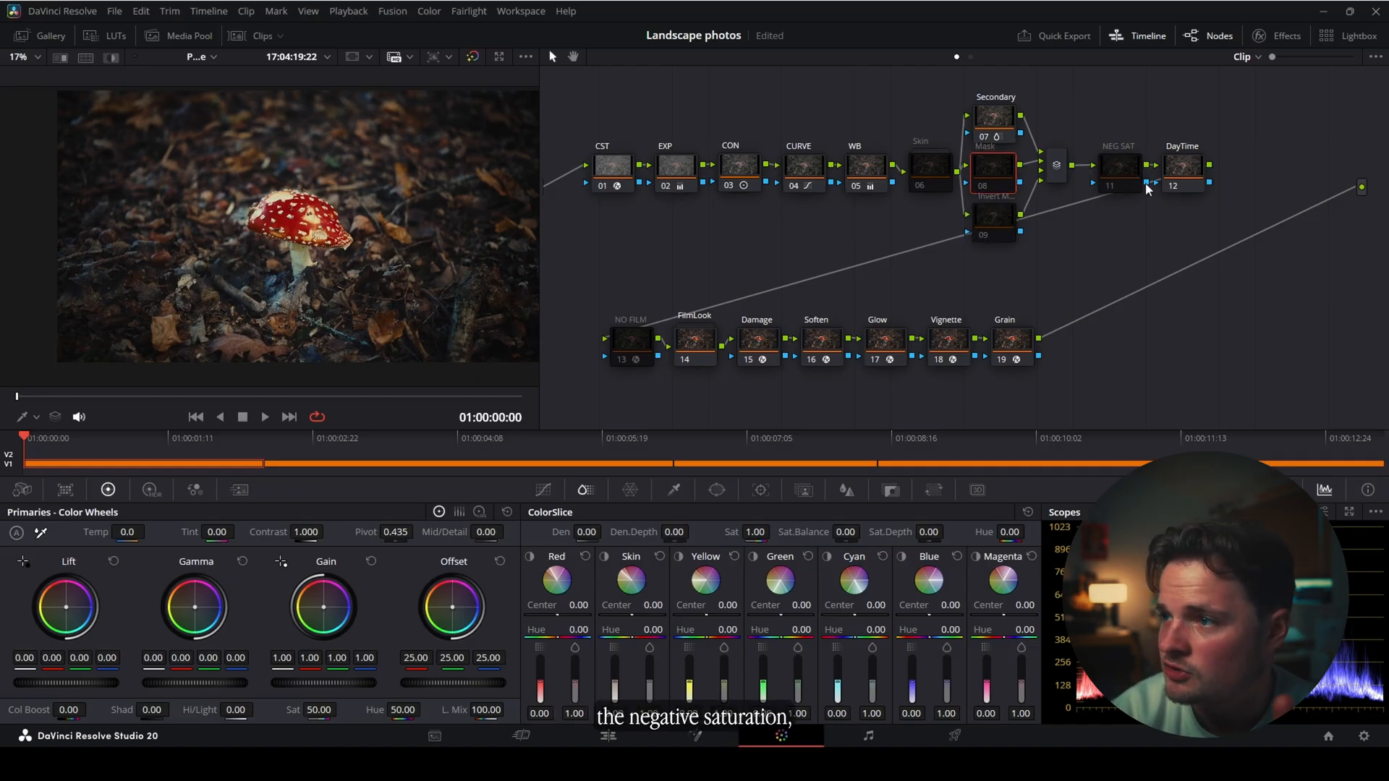
- Warm the mushroom image by raising Temp to 140.0 on the DayTime node
{"action": "left_click", "coordinate": [1181, 190]}
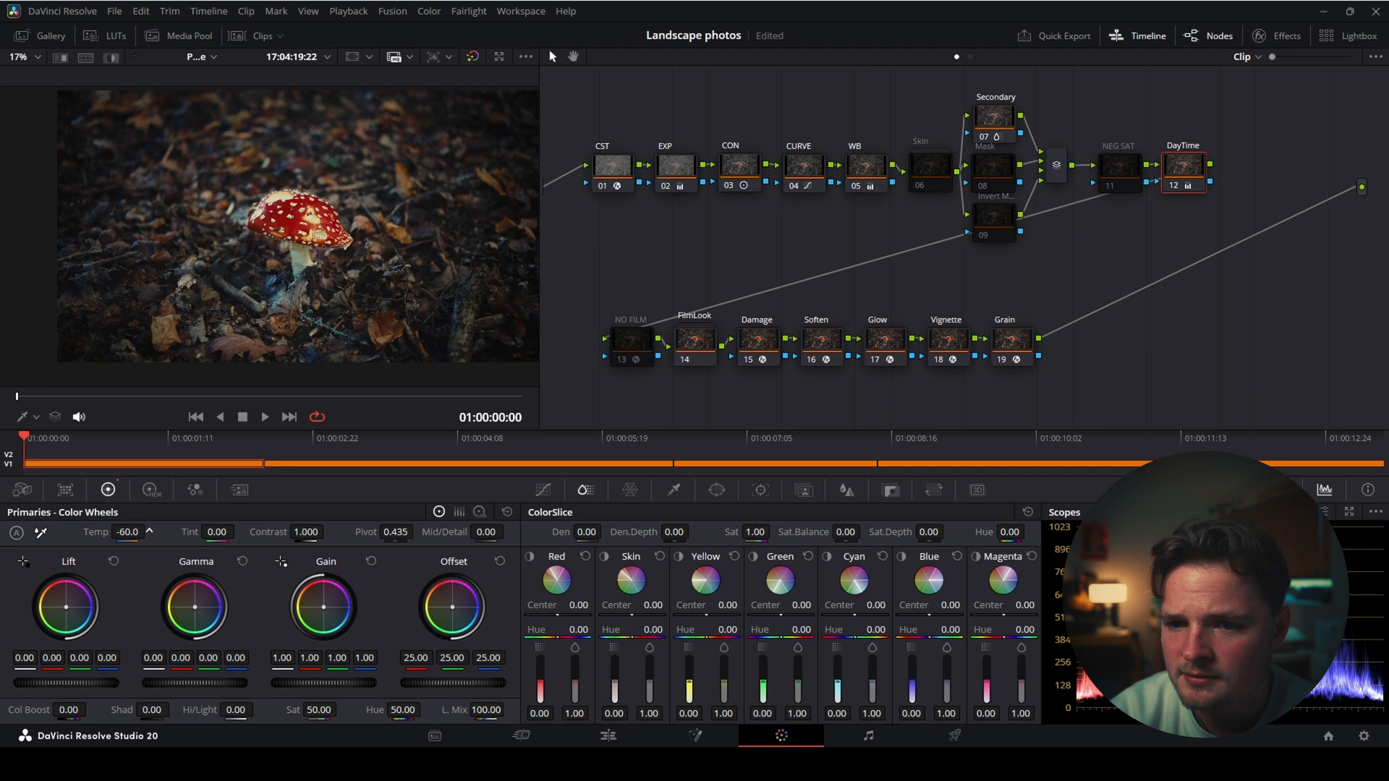
{"action": "left_click_drag", "start_coordinate": [129, 532], "coordinate": [149, 532]}
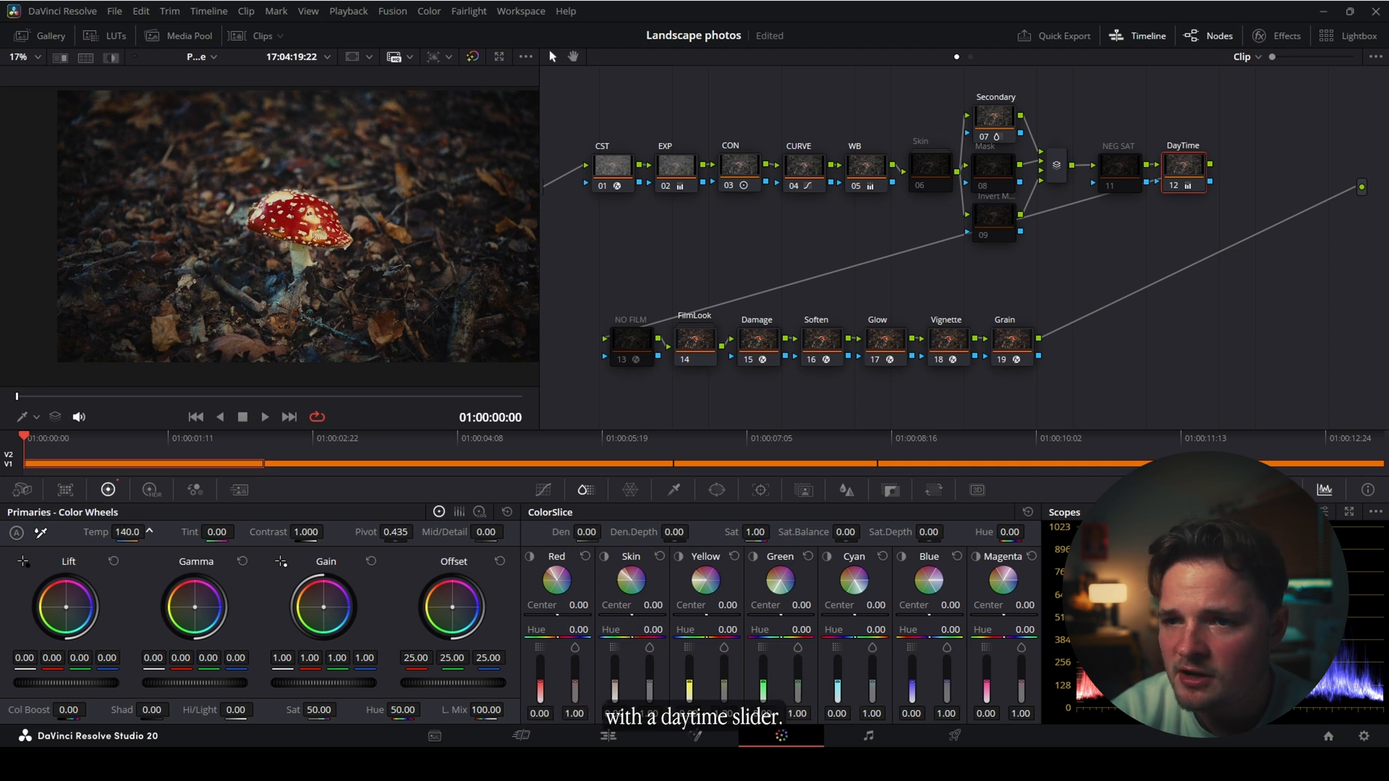
- Strengthen the highlight glow by lowering the Glow node's Shine Threshold to 0.581
{"action": "left_click", "coordinate": [884, 346]}
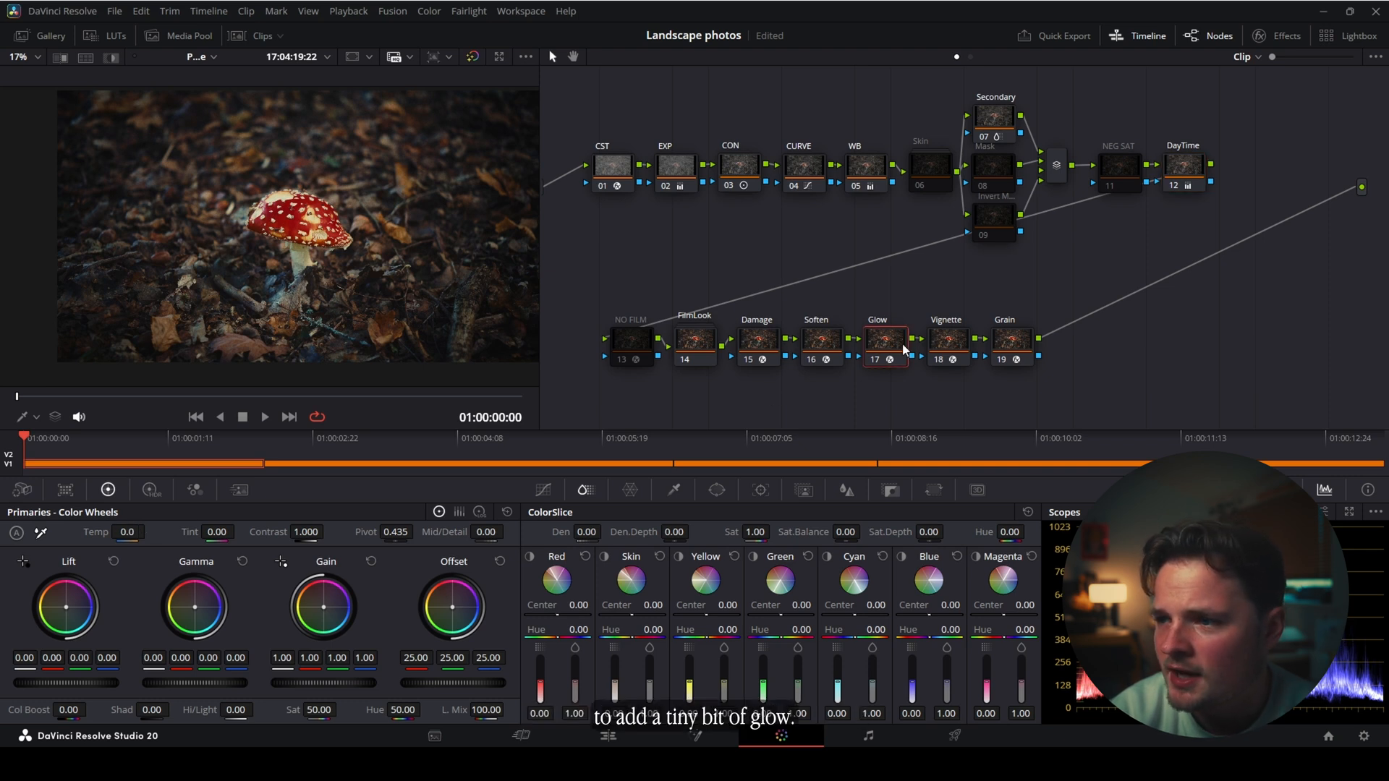
{"action": "left_click", "coordinate": [1276, 36]}
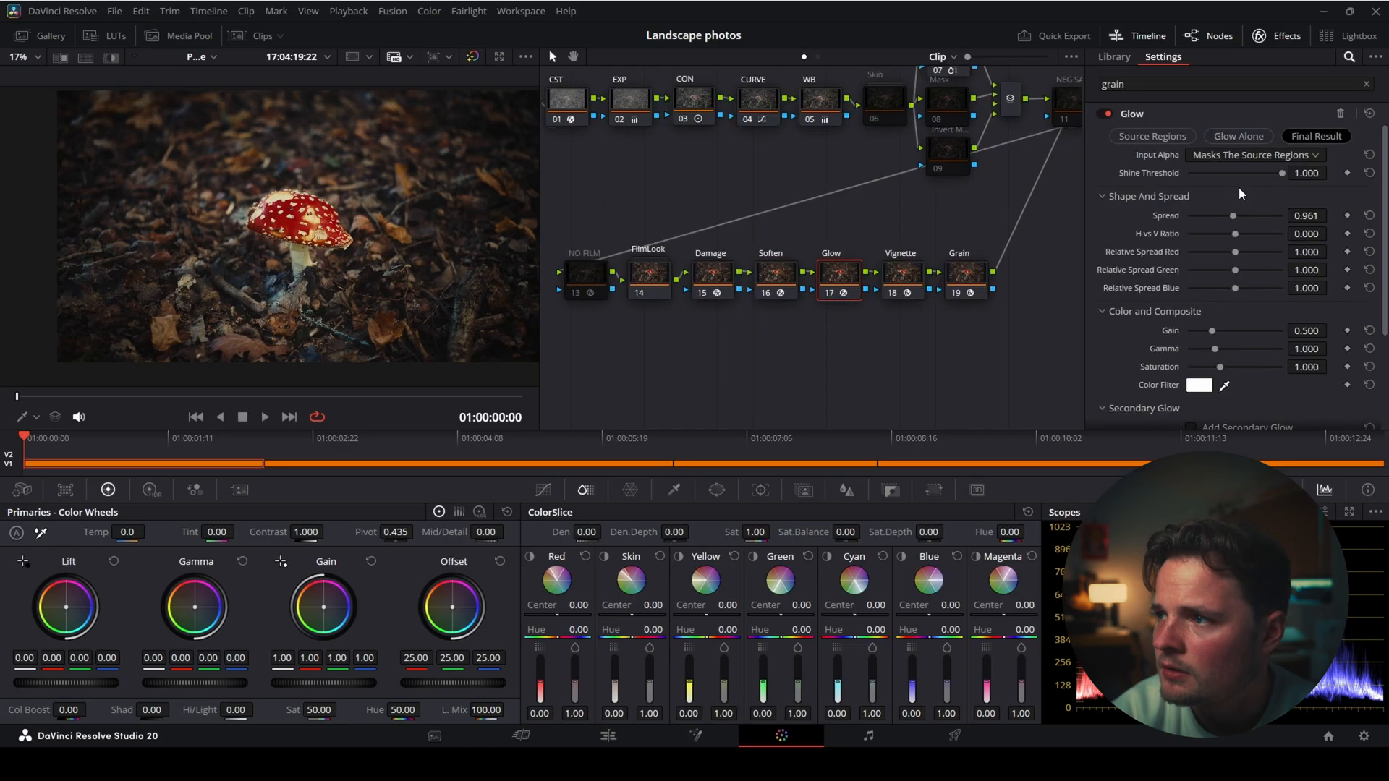
{"action": "left_click_drag", "start_coordinate": [1247, 175], "coordinate": [1239, 176]}
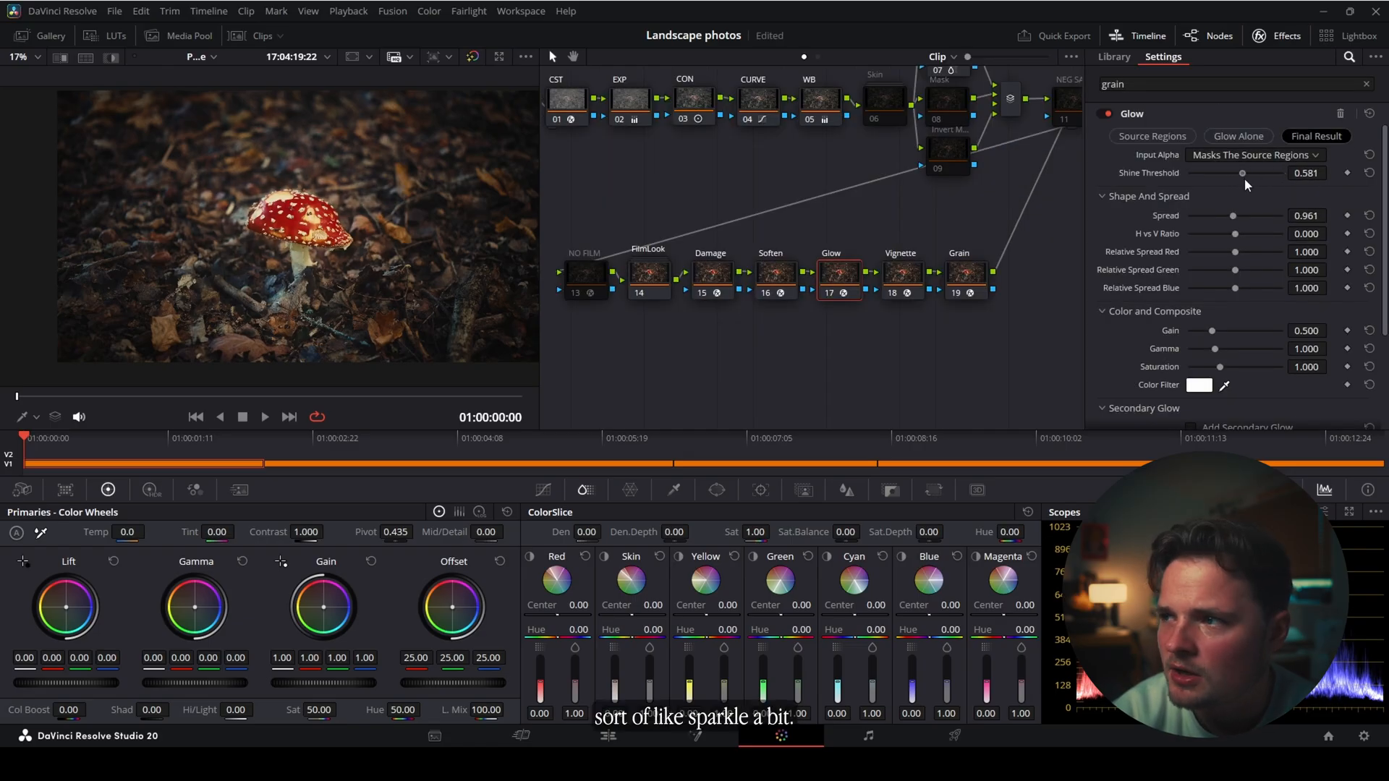
{"action": "scroll", "coordinate": [346, 279], "scroll_direction": "down", "scroll_amount": 4}
{"action": "scroll", "coordinate": [342, 273], "scroll_direction": "up", "scroll_amount": 3}
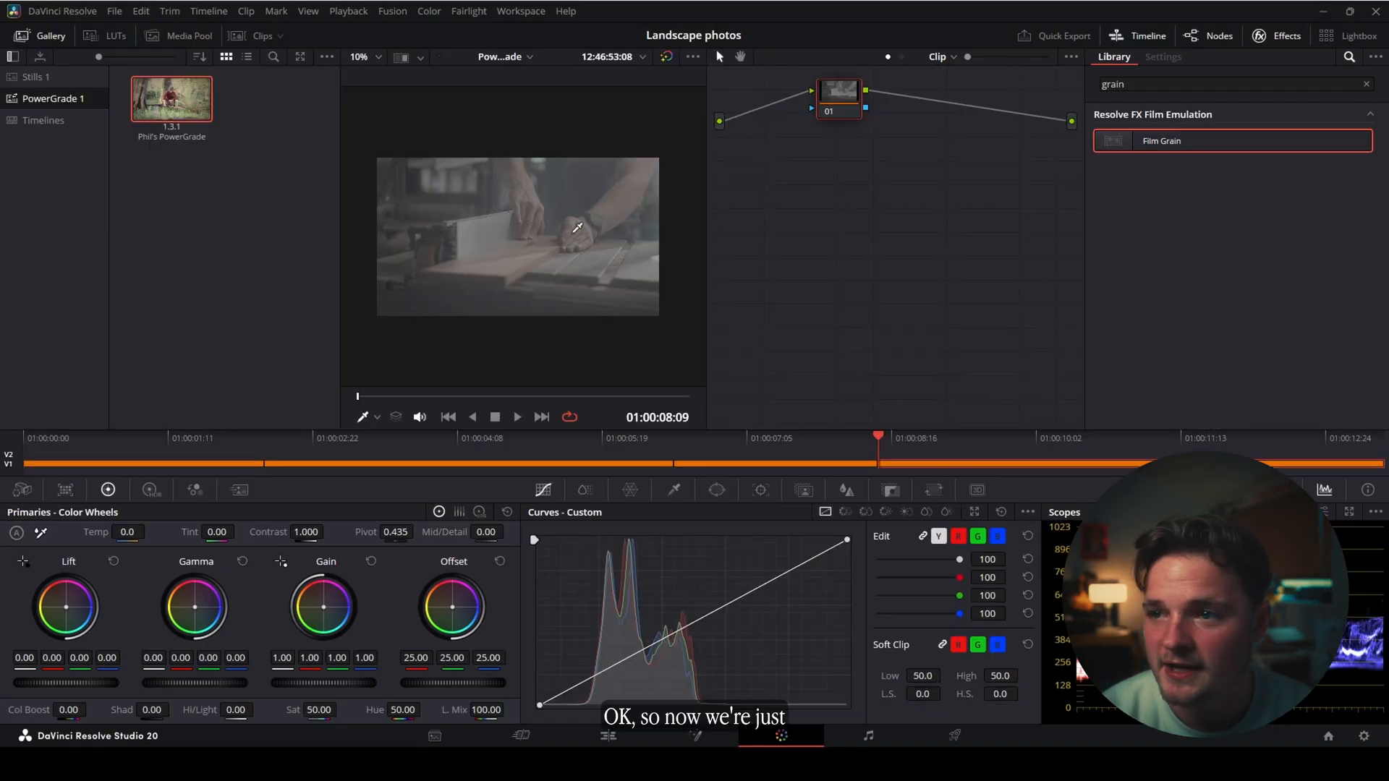
- Apply the saved PowerGrade 1.3.1 to the ungraded woodworking clip and hide the effects library
{"action": "left_click_drag", "start_coordinate": [182, 108], "coordinate": [576, 246]}
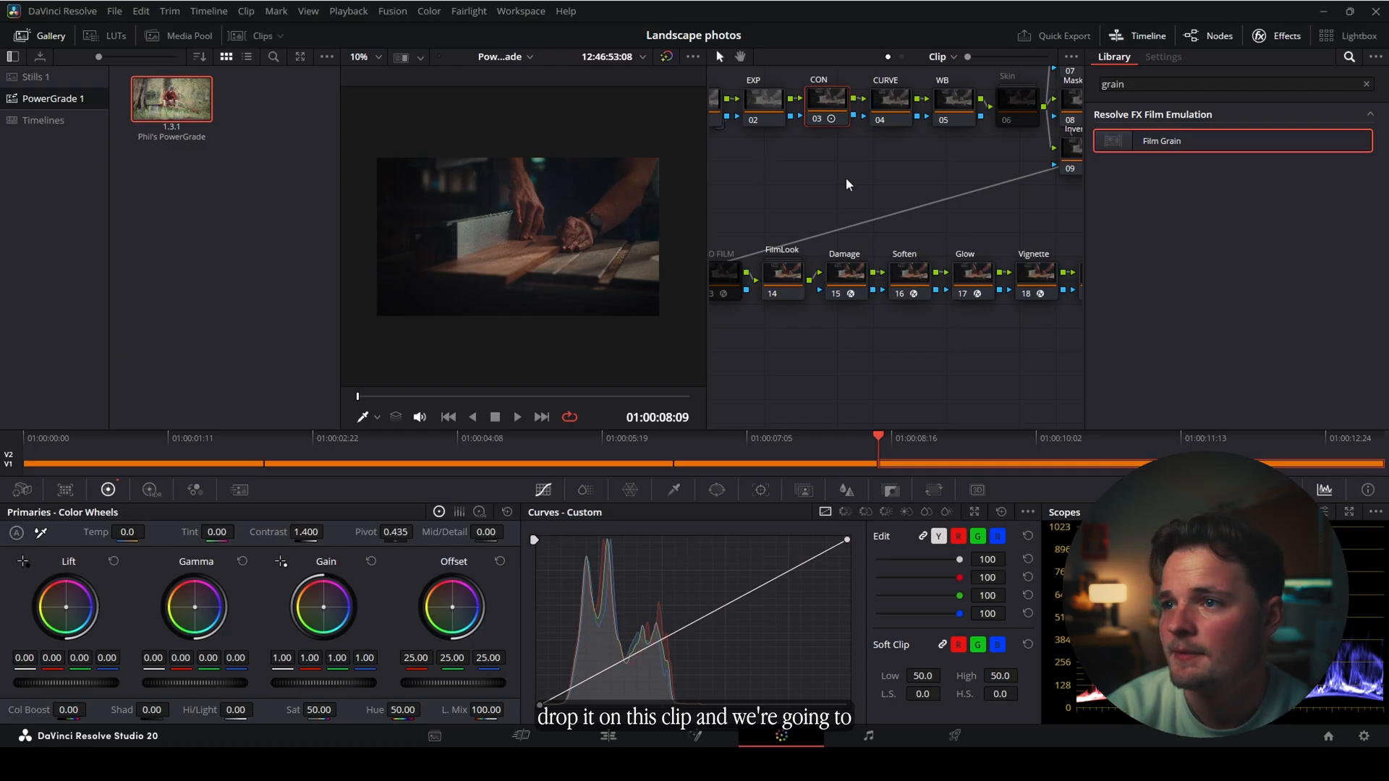
{"action": "left_click", "coordinate": [964, 293]}
{"action": "left_click", "coordinate": [964, 294]}
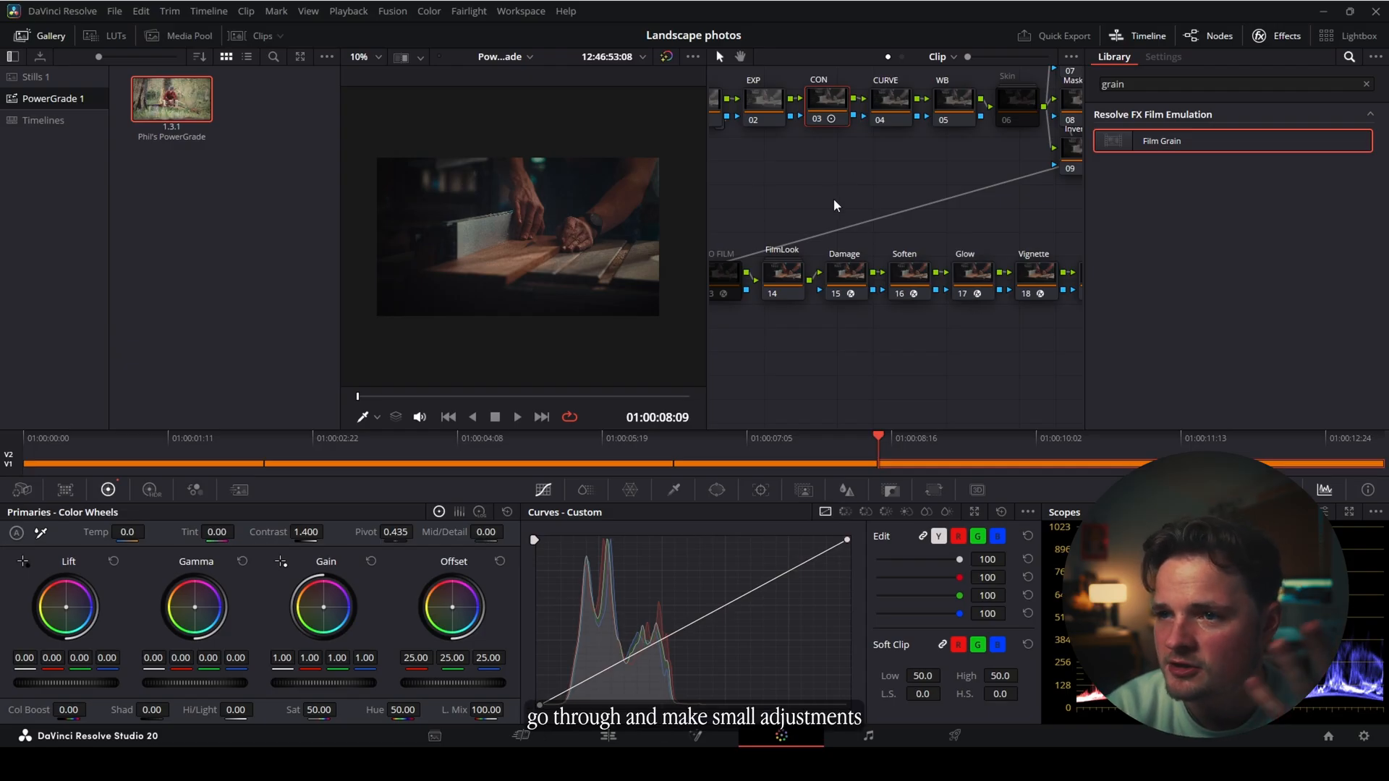
{"action": "left_click_drag", "start_coordinate": [834, 201], "coordinate": [898, 250]}
{"action": "left_click", "coordinate": [1287, 34]}
{"action": "left_click_drag", "start_coordinate": [1221, 248], "coordinate": [1226, 349]}
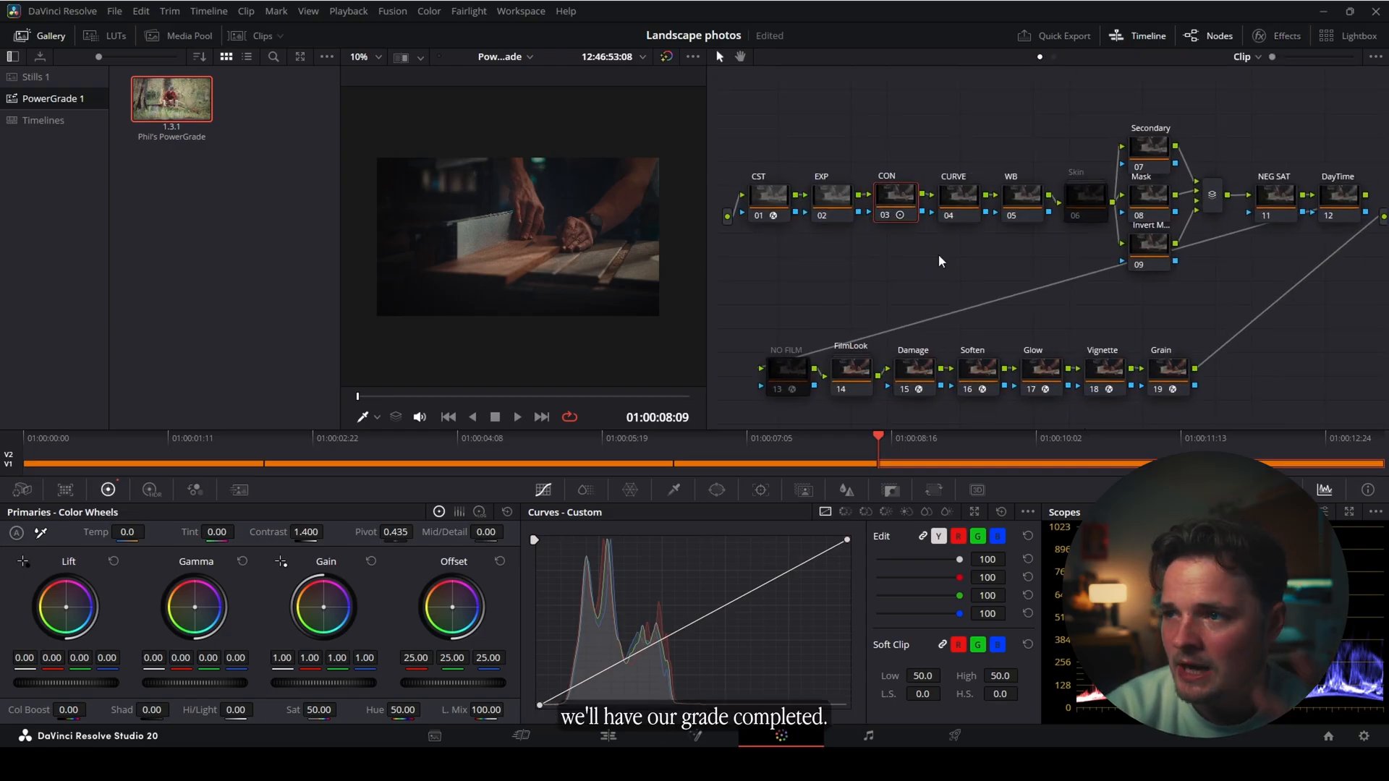
- Set Pivot to 0.305 and Contrast to 1.392 on the woodworking clip's CON node
{"action": "scroll", "coordinate": [534, 216], "scroll_direction": "up", "scroll_amount": 3}
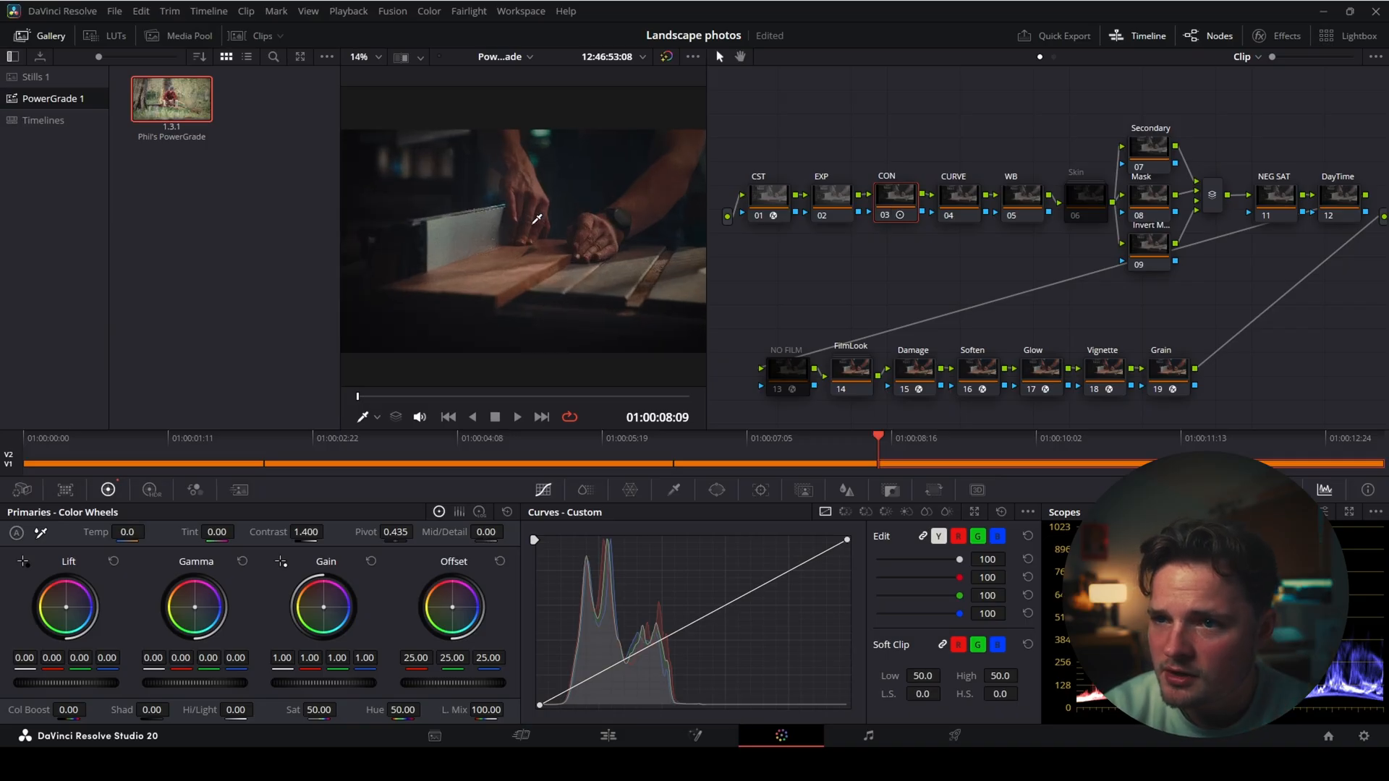
{"action": "scroll", "coordinate": [546, 212], "scroll_direction": "down", "scroll_amount": 3}
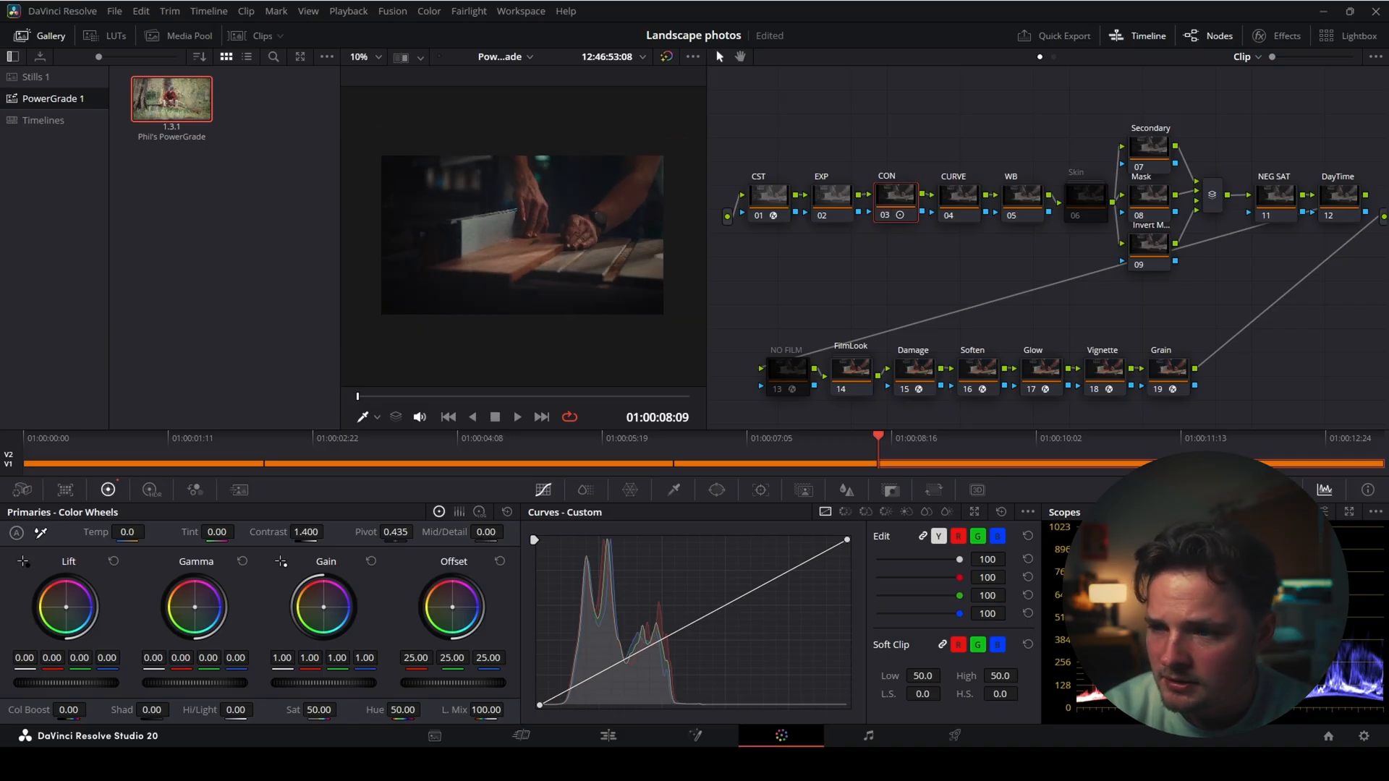
{"action": "left_click_drag", "start_coordinate": [395, 532], "coordinate": [419, 532]}
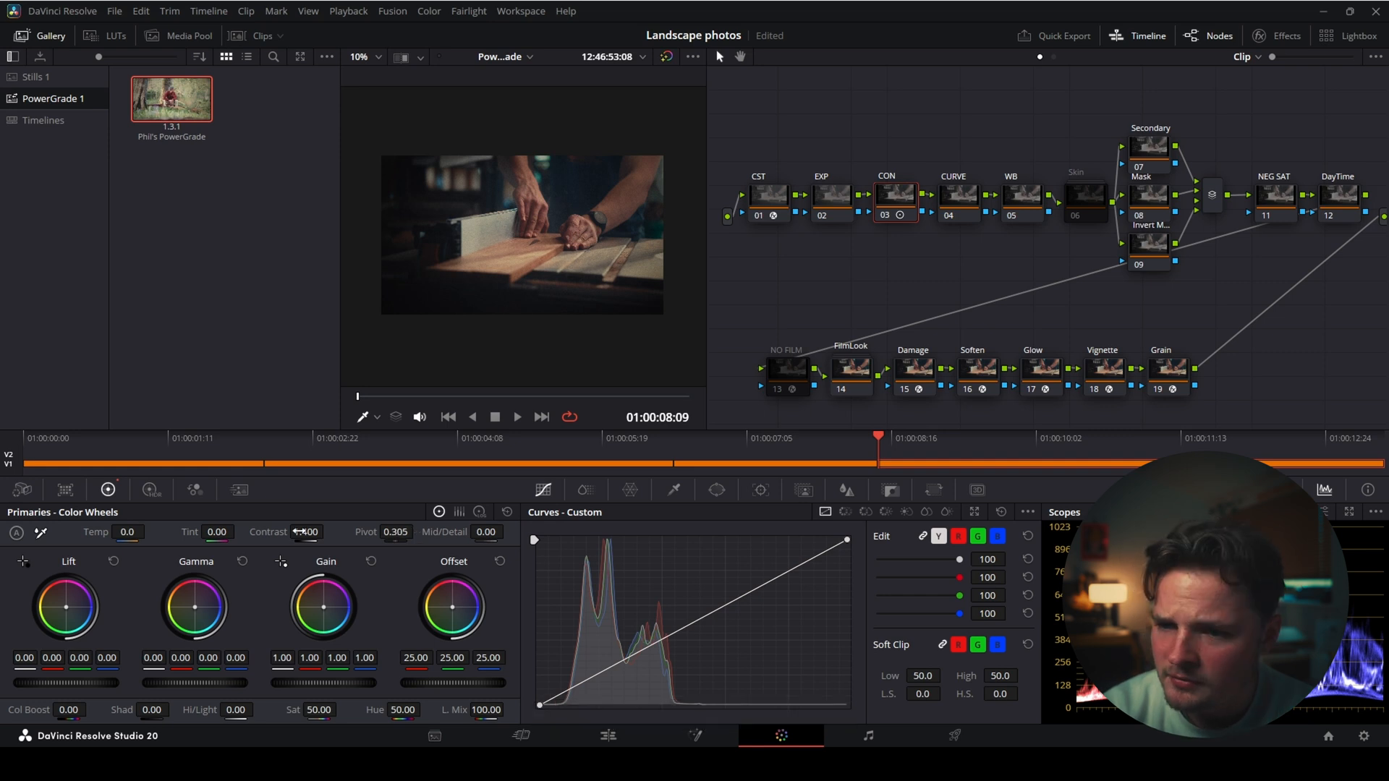
{"action": "left_click_drag", "start_coordinate": [304, 532], "coordinate": [298, 532]}
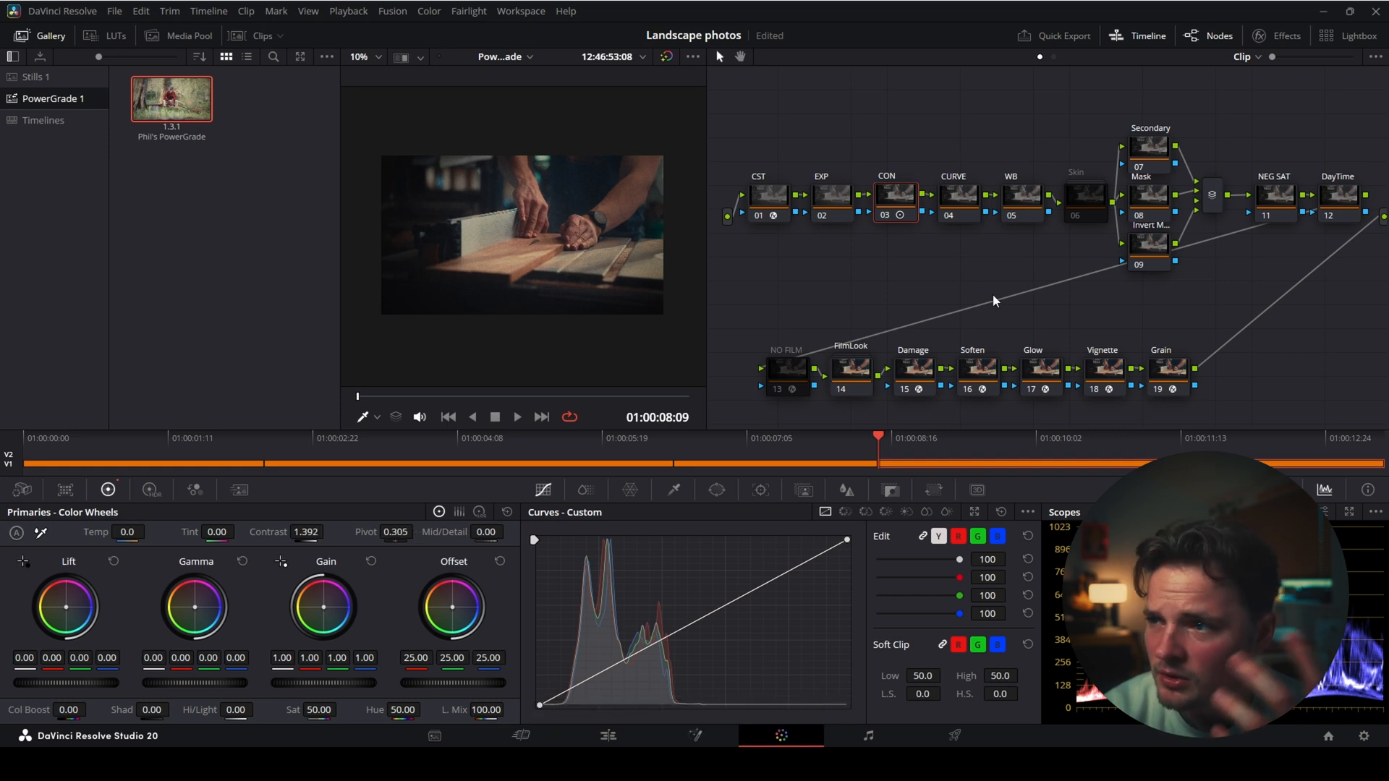
- Add midtone, highlight and shadow points to the CURVE node's custom curve and pull the shadow point down slightly
{"action": "left_click", "coordinate": [962, 195]}
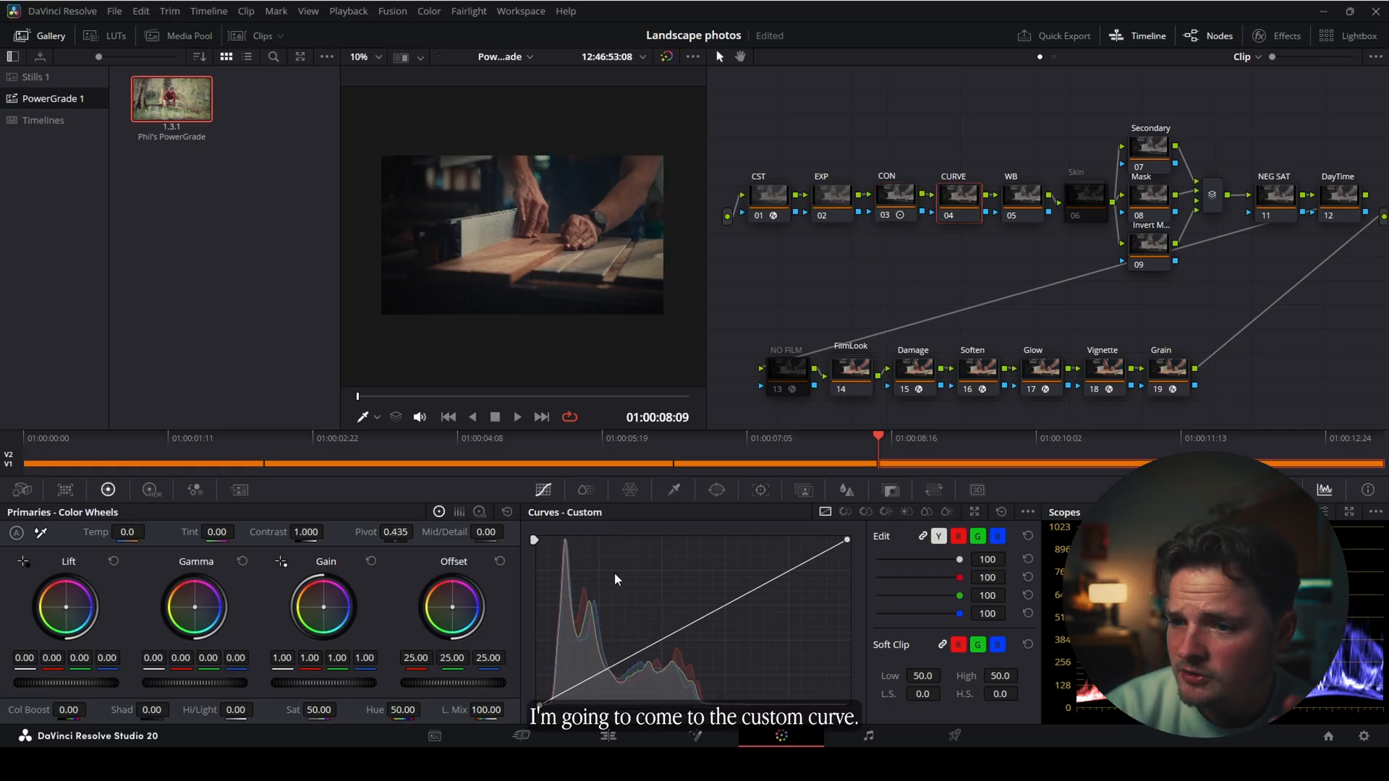
{"action": "left_click", "coordinate": [677, 632]}
{"action": "left_click", "coordinate": [759, 584]}
{"action": "left_click", "coordinate": [596, 678]}
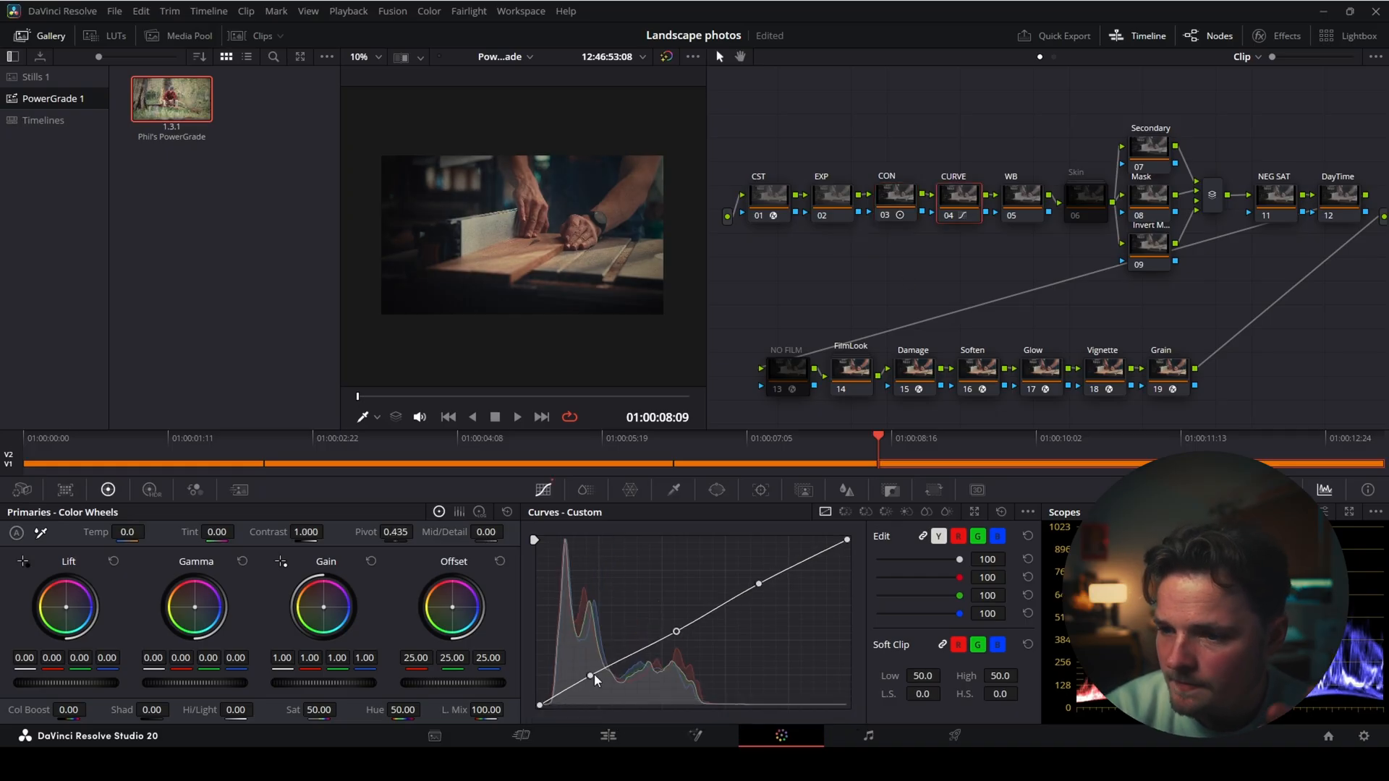
{"action": "left_click_drag", "start_coordinate": [597, 680], "coordinate": [598, 686]}
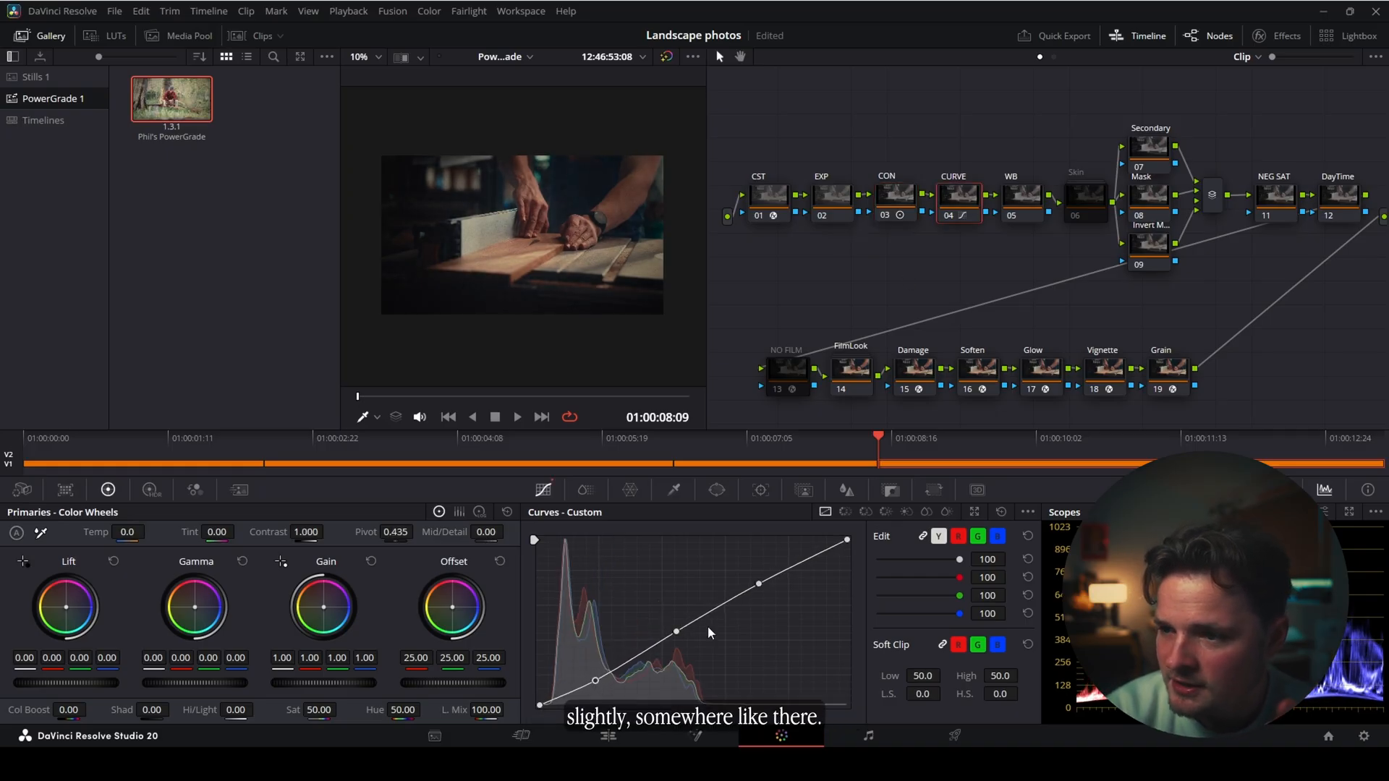
- Preview the Skin range in ColorSlice on the Secondary node and raise the skin saturation slightly
{"action": "left_click", "coordinate": [1030, 197]}
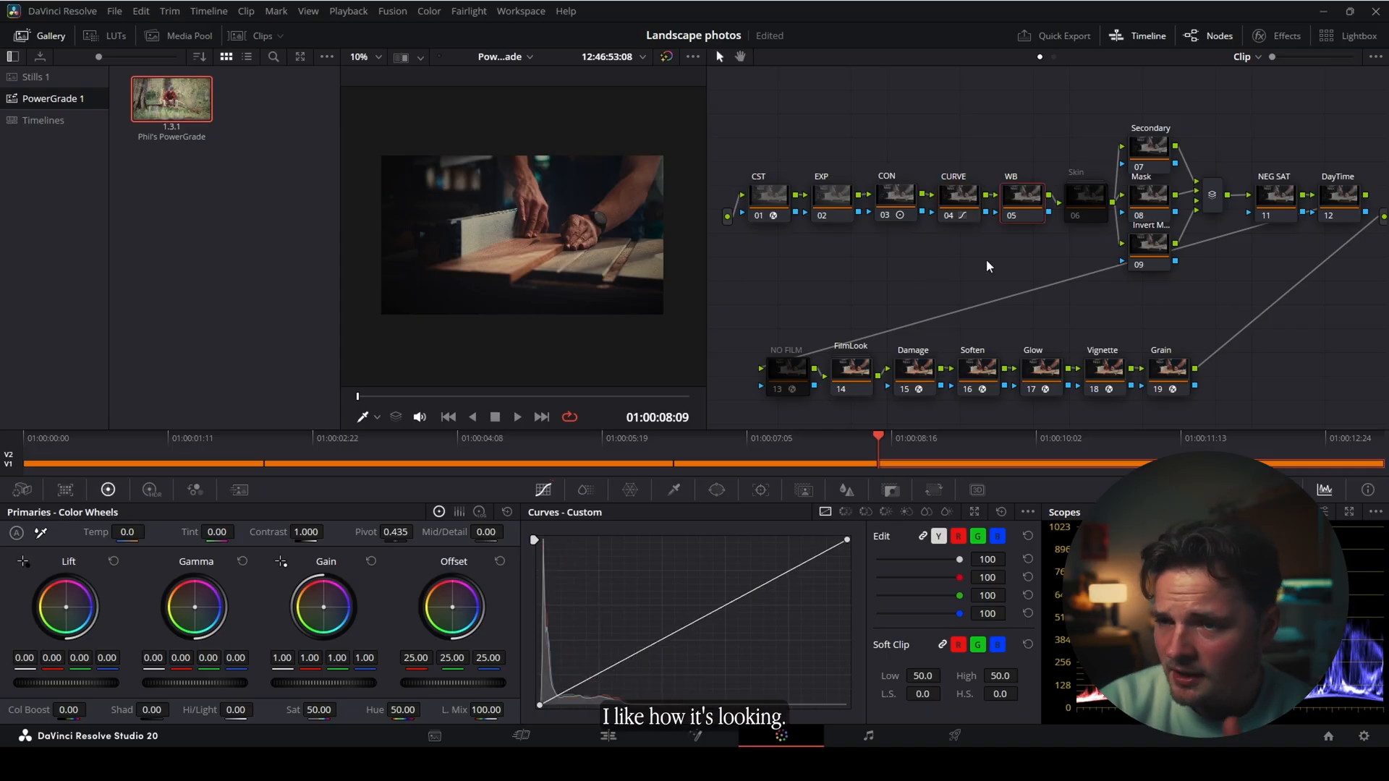
{"action": "left_click", "coordinate": [1083, 138]}
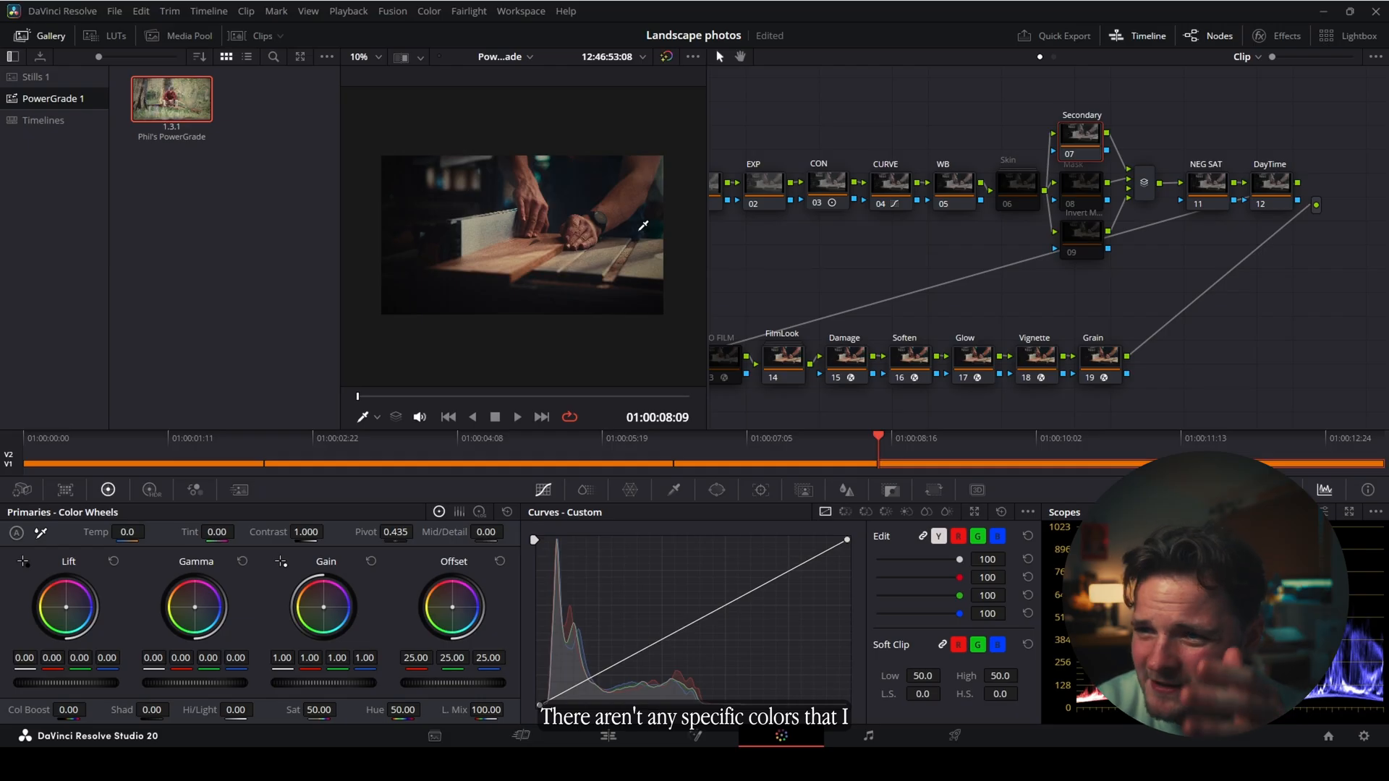
{"action": "left_click", "coordinate": [586, 491]}
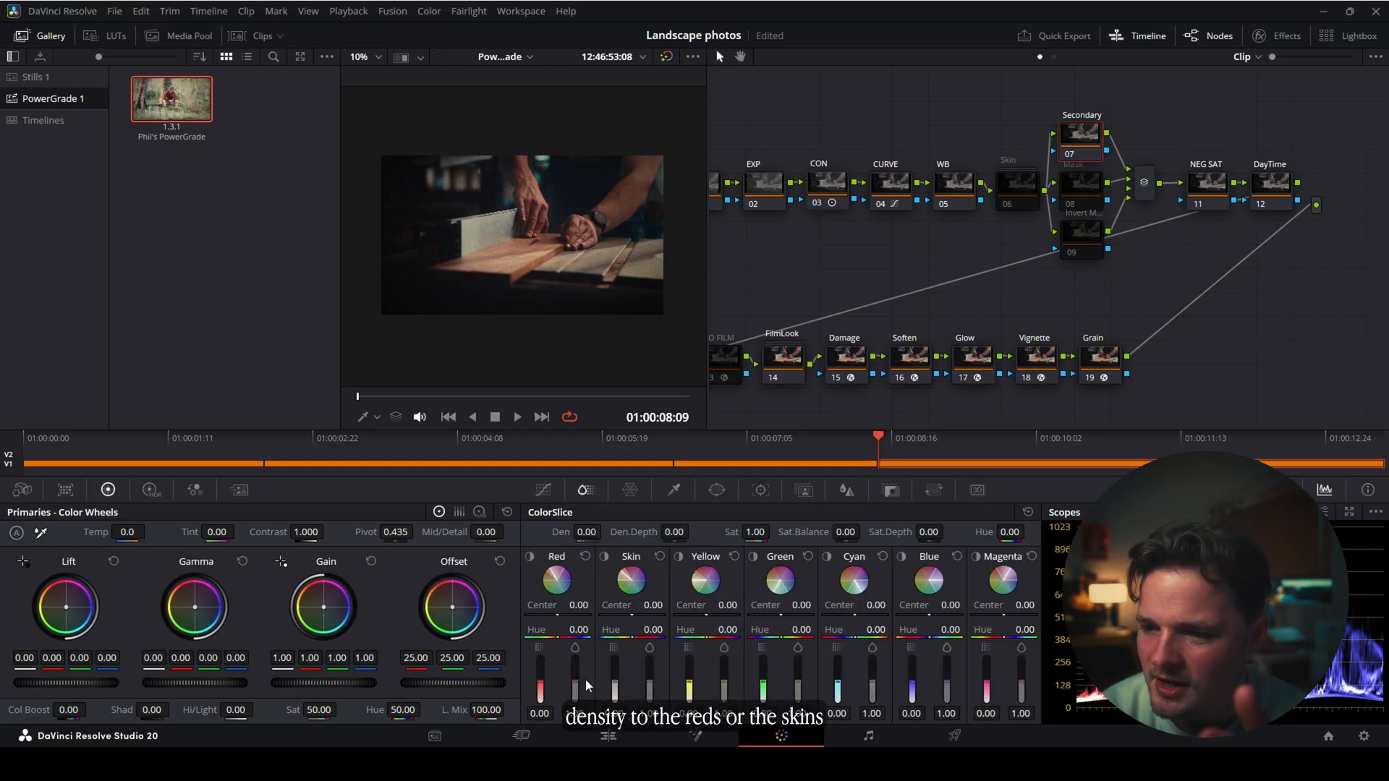
{"action": "left_click", "coordinate": [602, 558]}
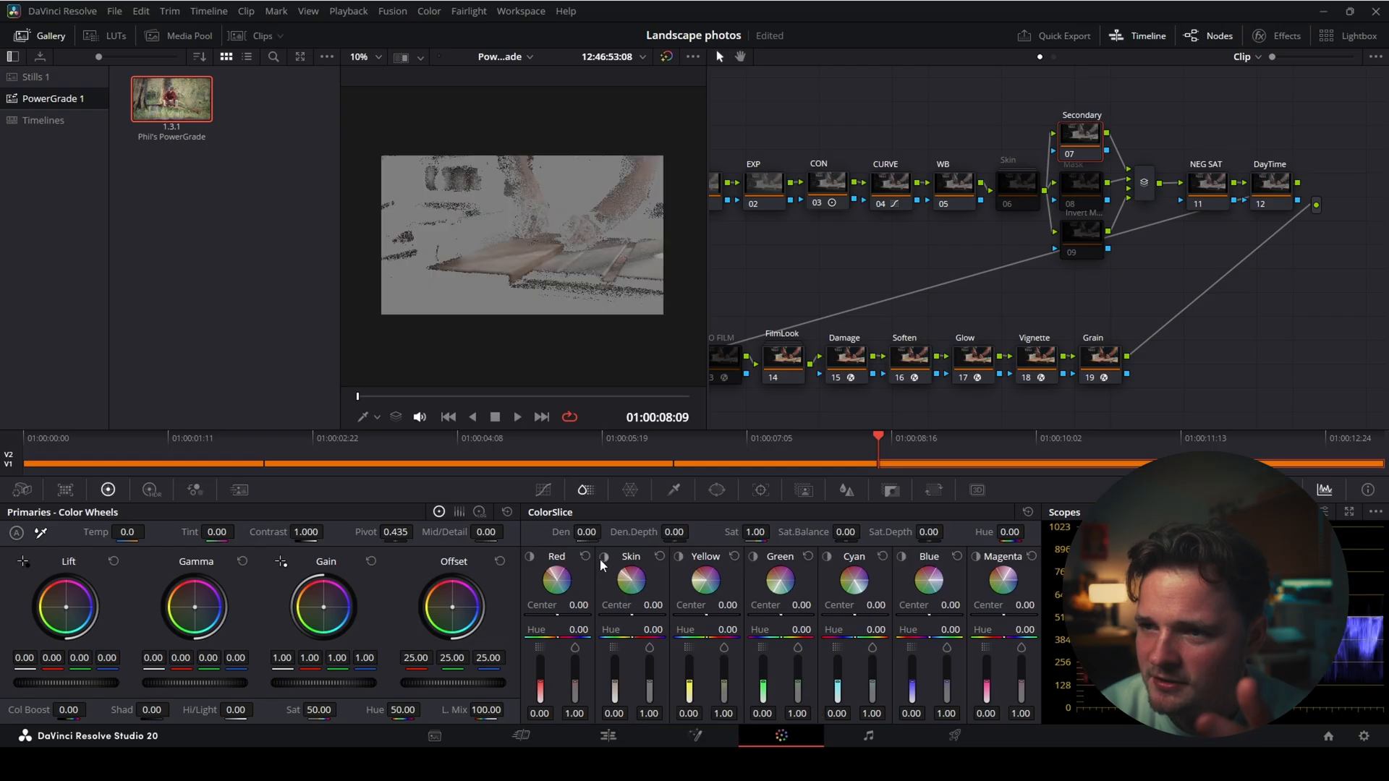
{"action": "left_click", "coordinate": [603, 558]}
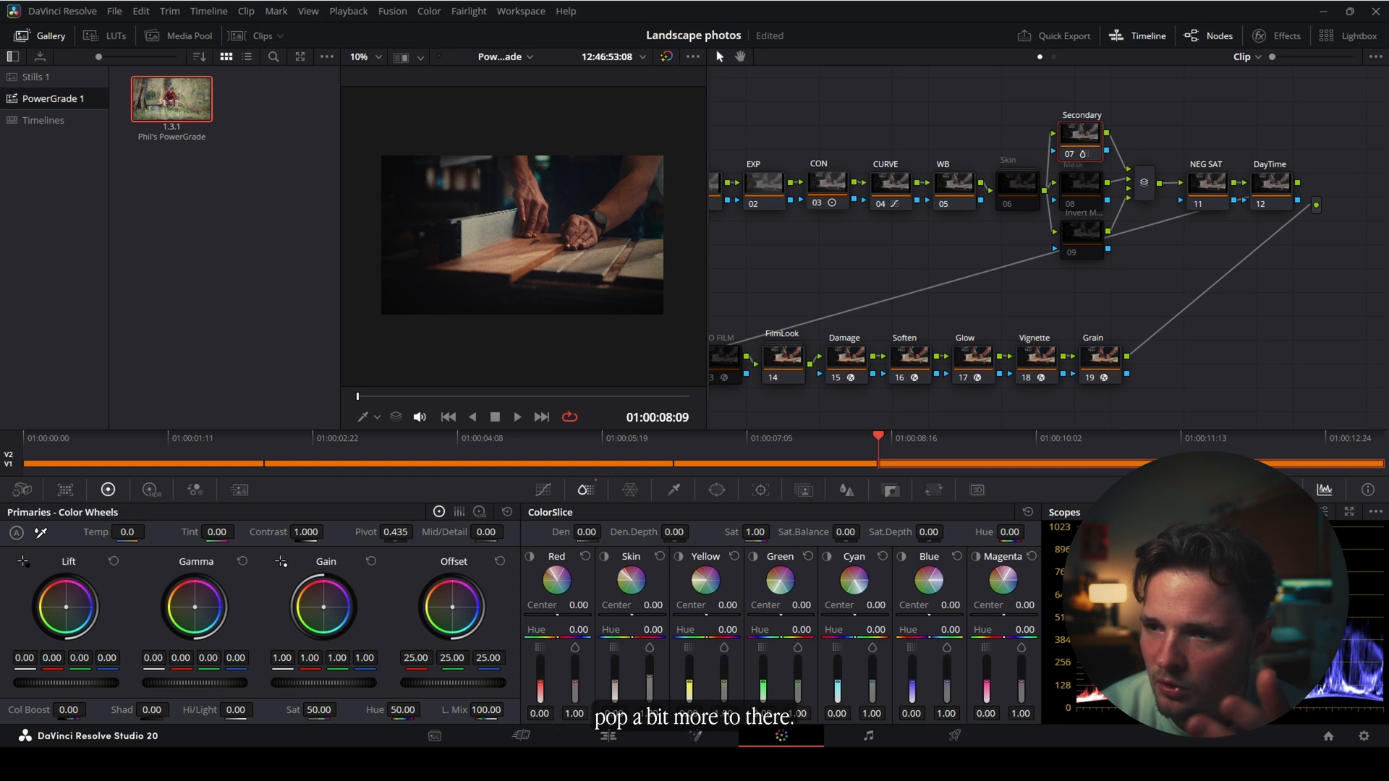
- Disable the NEG SAT node and warm the image by setting Temp to 280 on the DayTime node
{"action": "left_click", "coordinate": [1198, 204]}
{"action": "left_click", "coordinate": [1274, 190]}
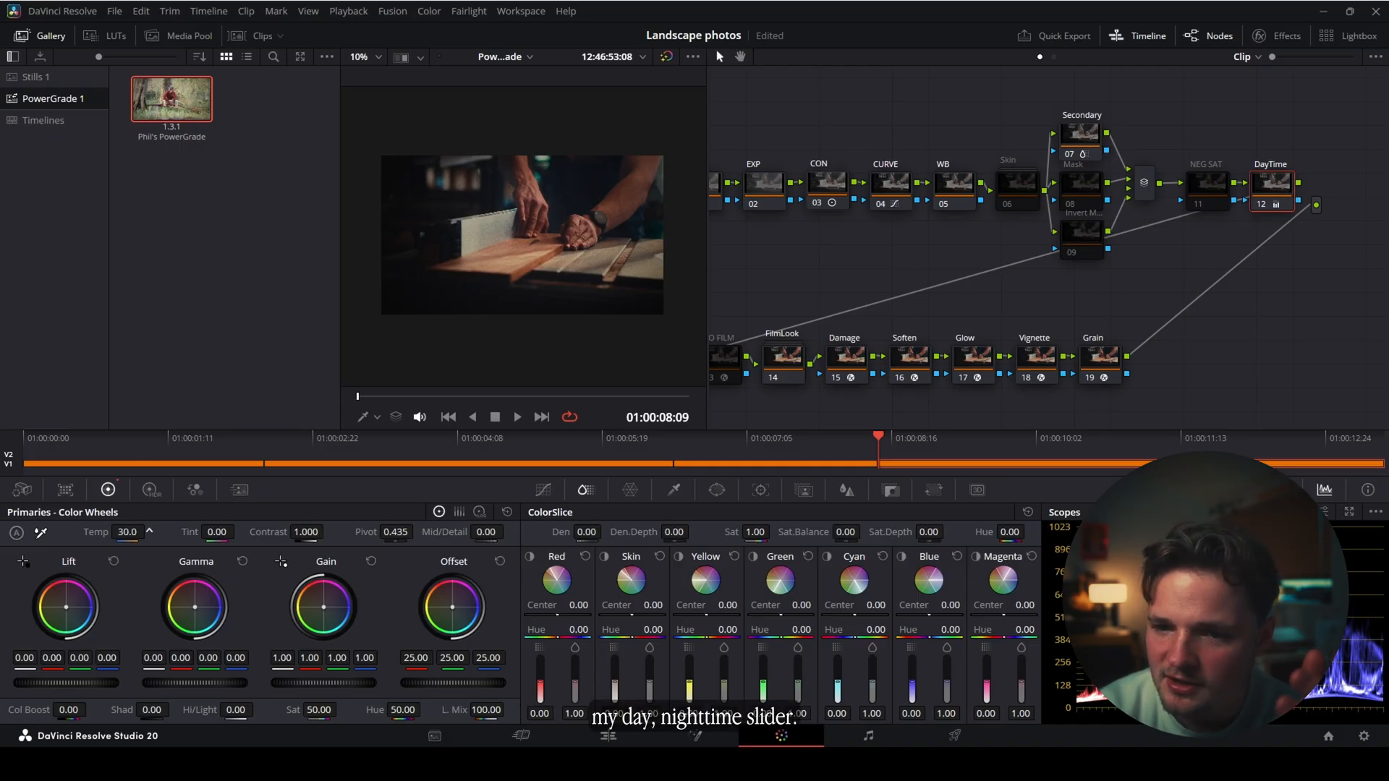
{"action": "left_click_drag", "start_coordinate": [141, 532], "coordinate": [149, 531]}
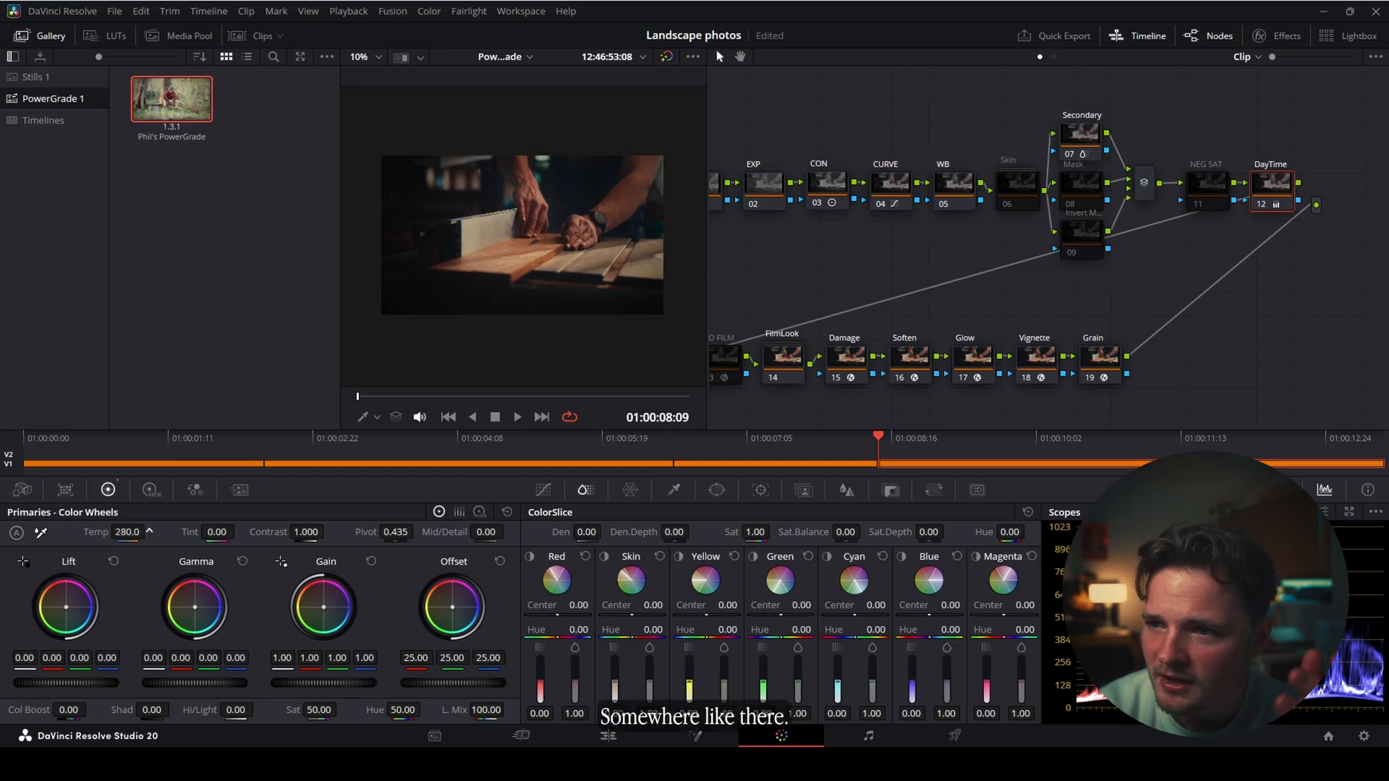
- Open the effect settings of the Glow node
{"action": "left_click", "coordinate": [970, 380]}
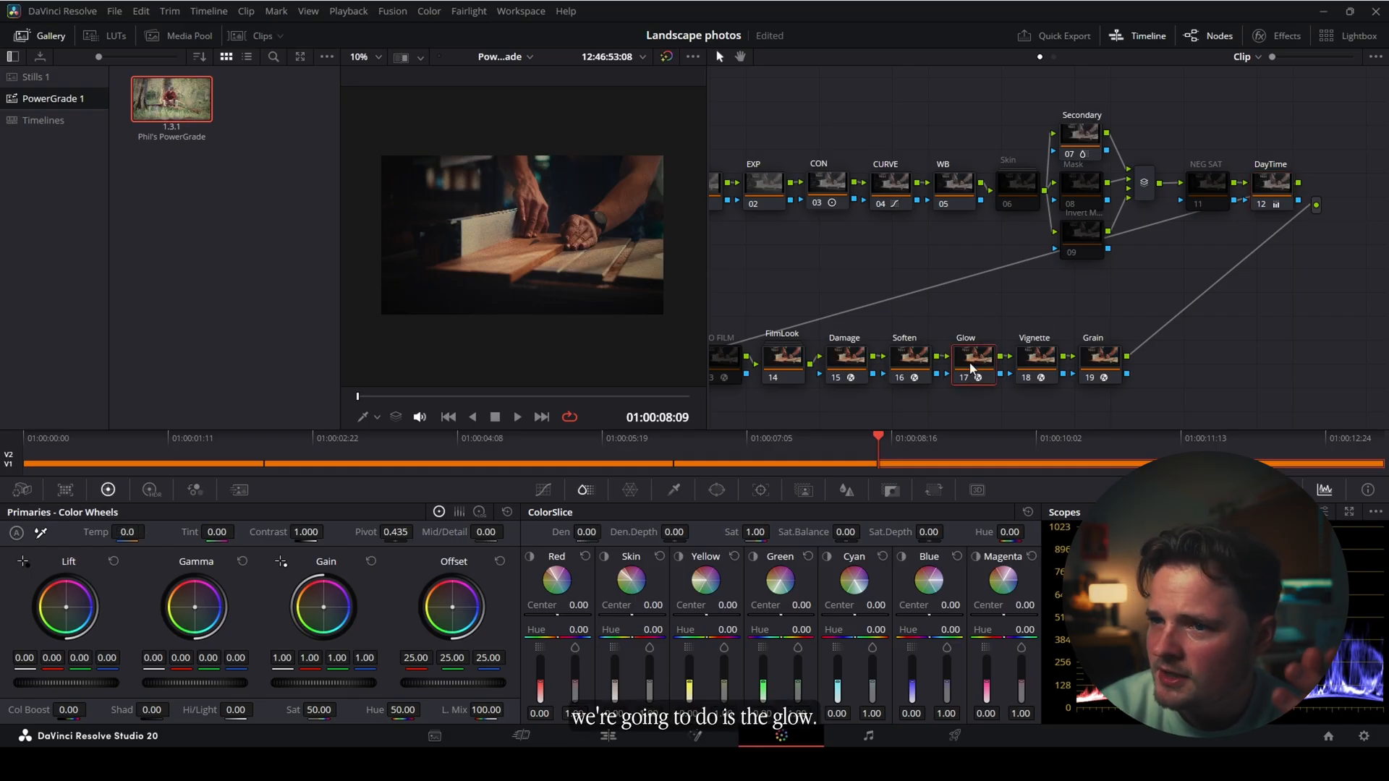
{"action": "left_click", "coordinate": [1262, 36]}
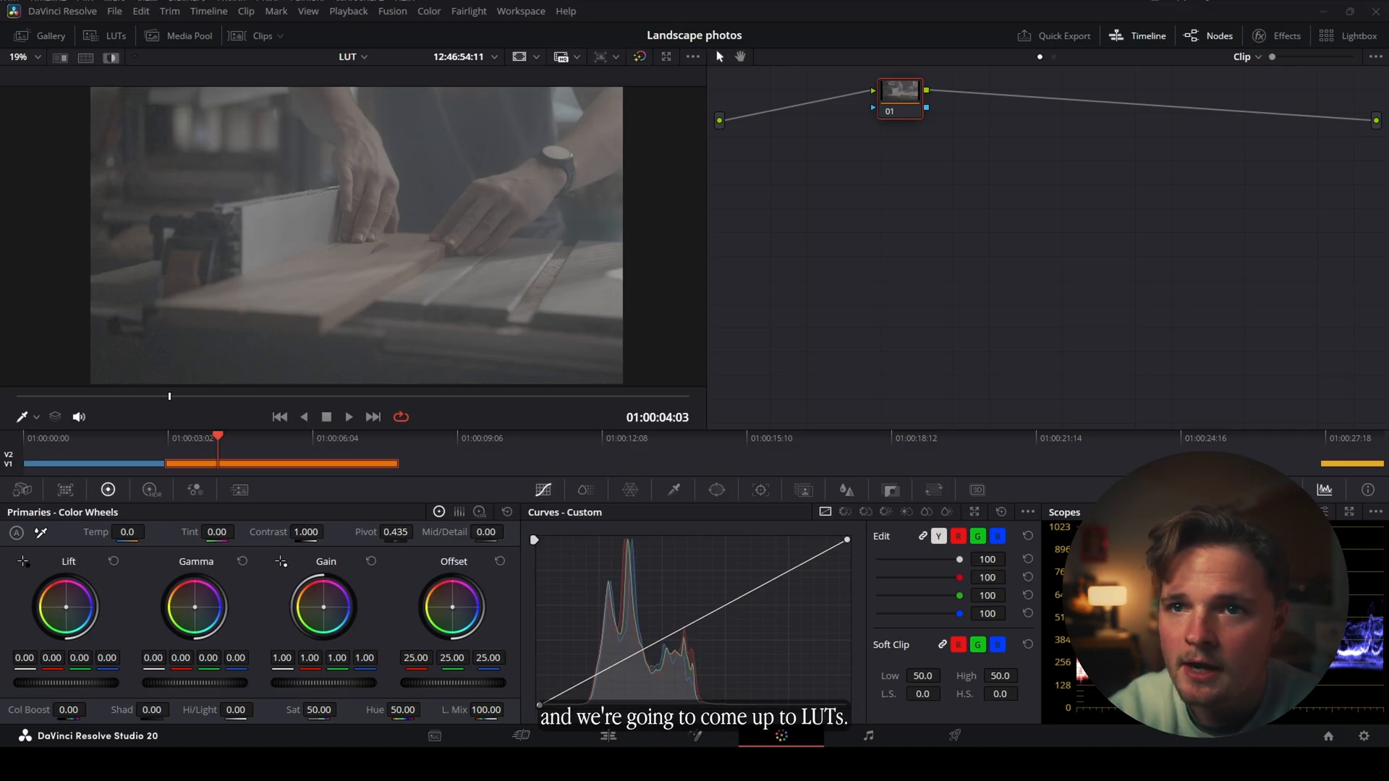
- Apply the SLOG3 Film Neutral LUT from the Sony SLOG3 folder to the node of the ungraded woodworking clip
{"action": "left_click", "coordinate": [105, 35]}
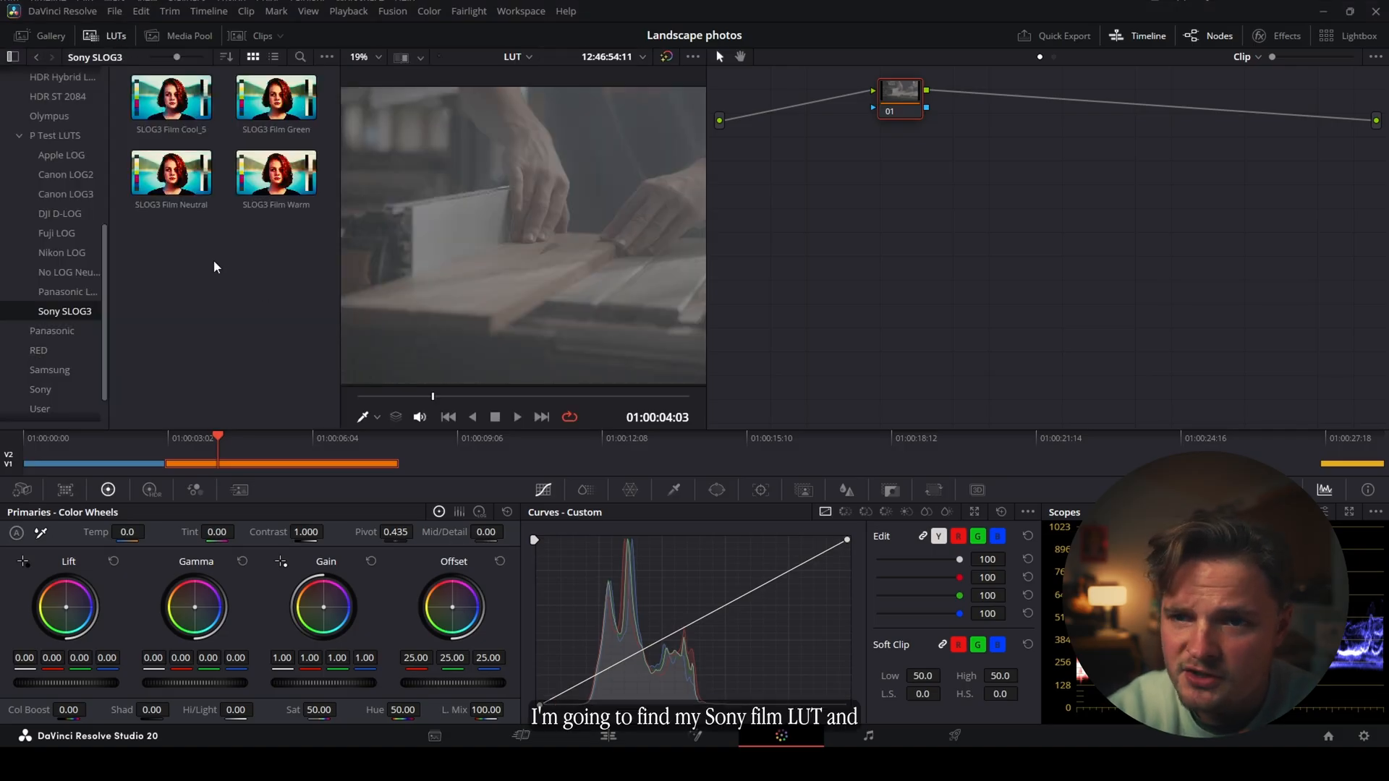
{"action": "left_click_drag", "start_coordinate": [171, 172], "coordinate": [1092, 144]}
{"action": "scroll", "coordinate": [628, 230], "scroll_direction": "down", "scroll_amount": 2}
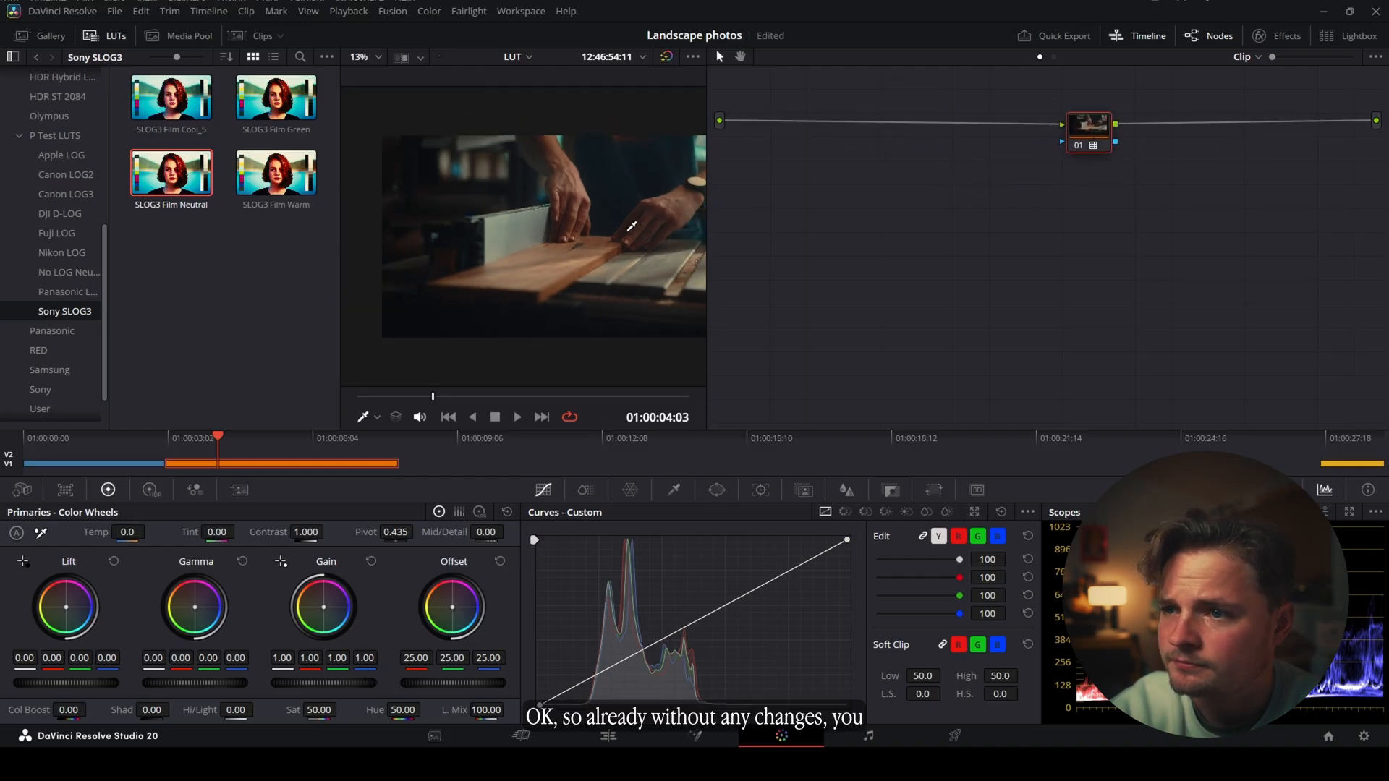
{"action": "scroll", "coordinate": [632, 227], "scroll_direction": "down", "scroll_amount": 2}
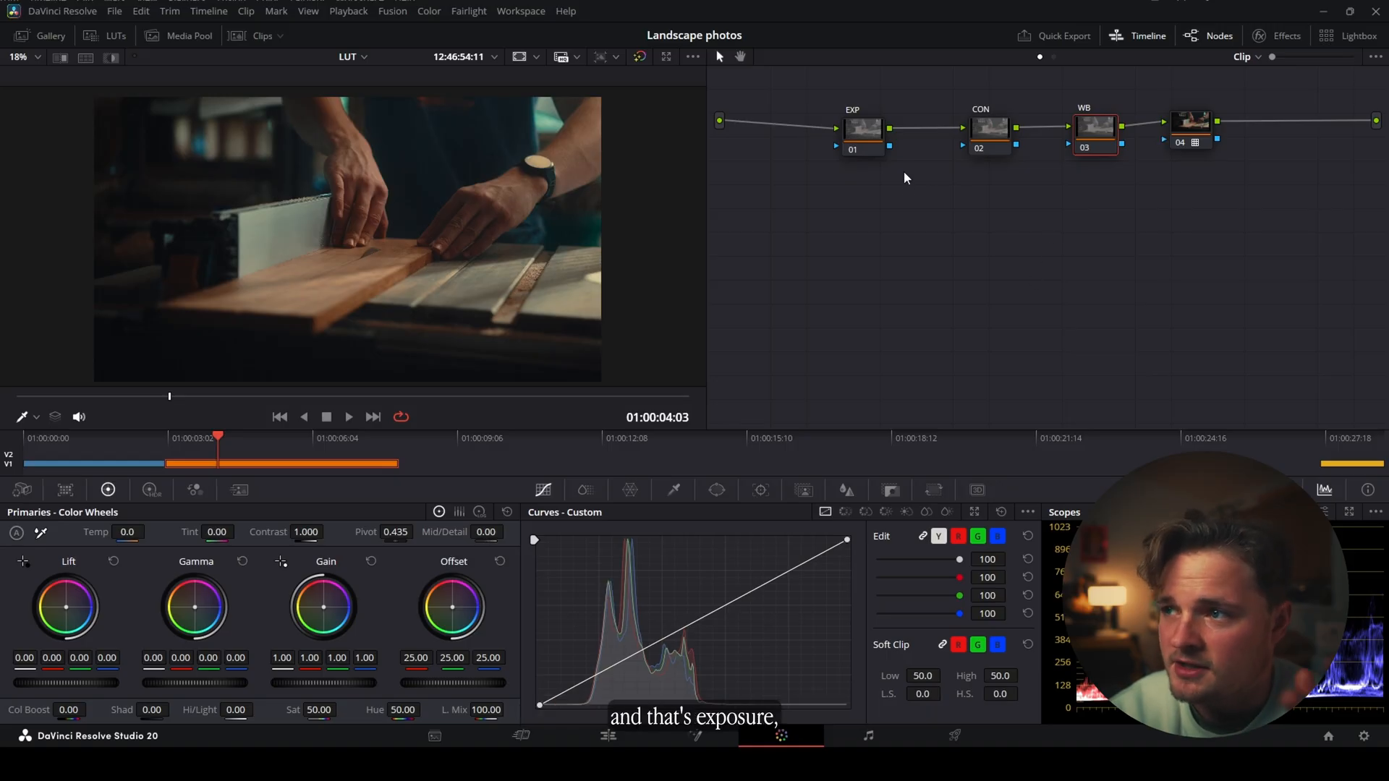
- Set Shadows to 1.00 and Highlights to 17.00 on the EXP node, and adjust the contrast on the CON node
{"action": "left_click", "coordinate": [866, 148]}
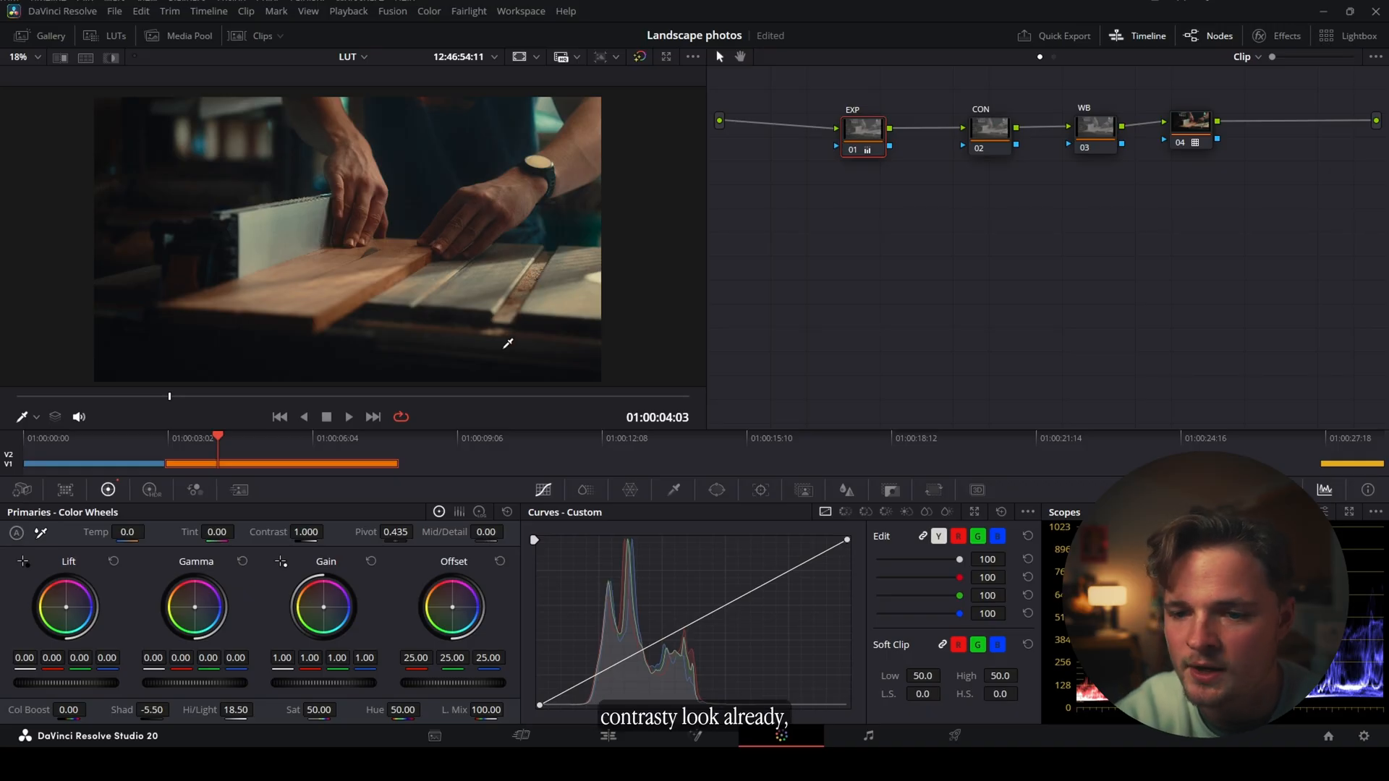
{"action": "left_click_drag", "start_coordinate": [152, 709], "coordinate": [229, 710]}
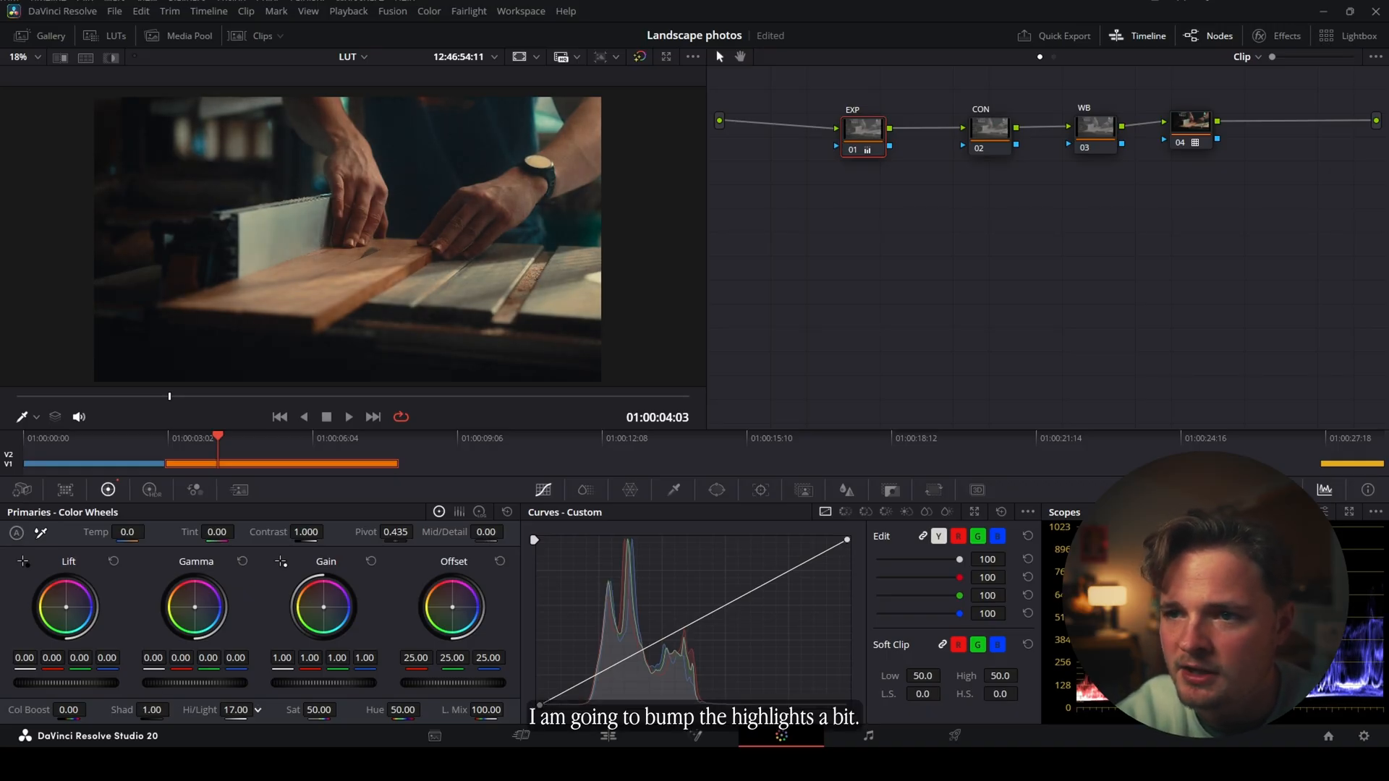
{"action": "left_click", "coordinate": [985, 134]}
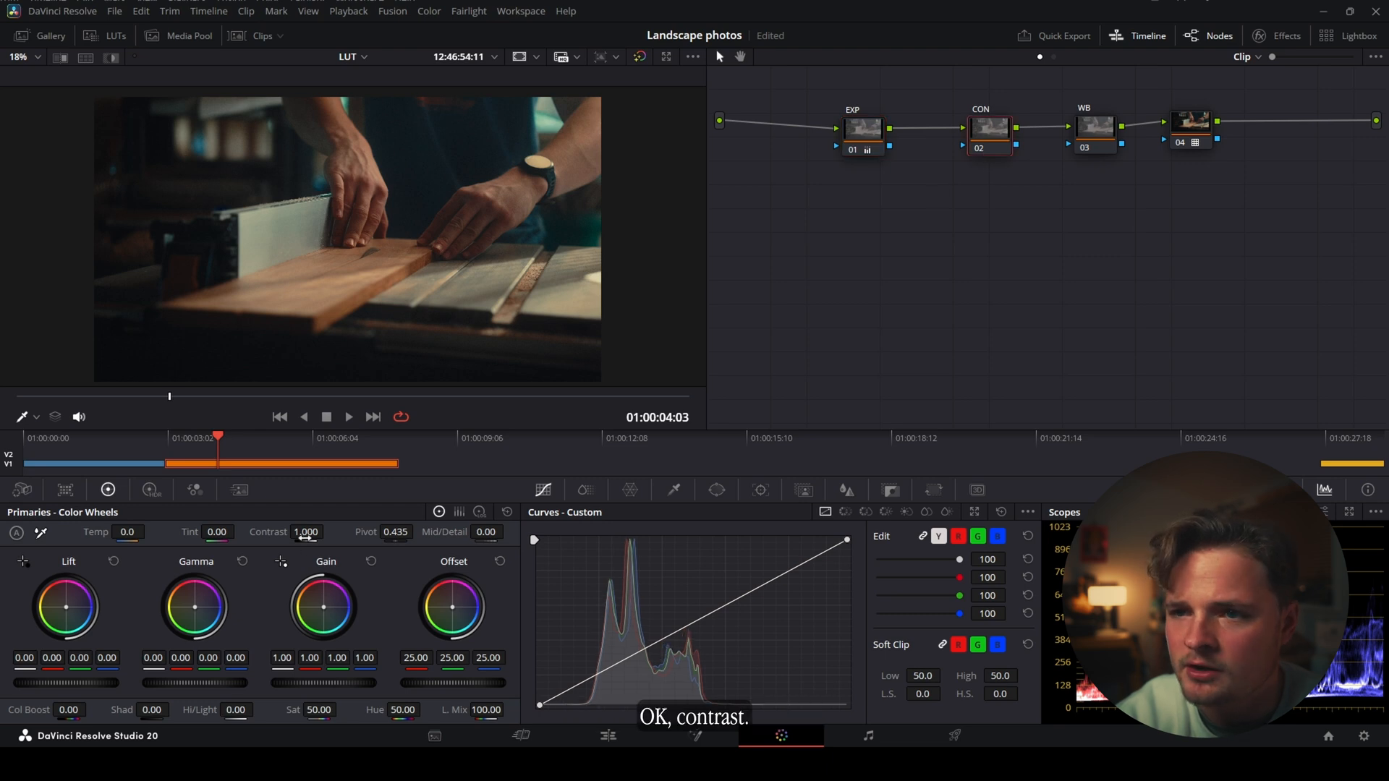
{"action": "mouse_move", "coordinate": [327, 531]}
{"action": "left_mouse_down"}
{"action": "mouse_move", "coordinate": [340, 531]}
{"action": "mouse_move", "coordinate": [327, 531]}
{"action": "left_mouse_up"}
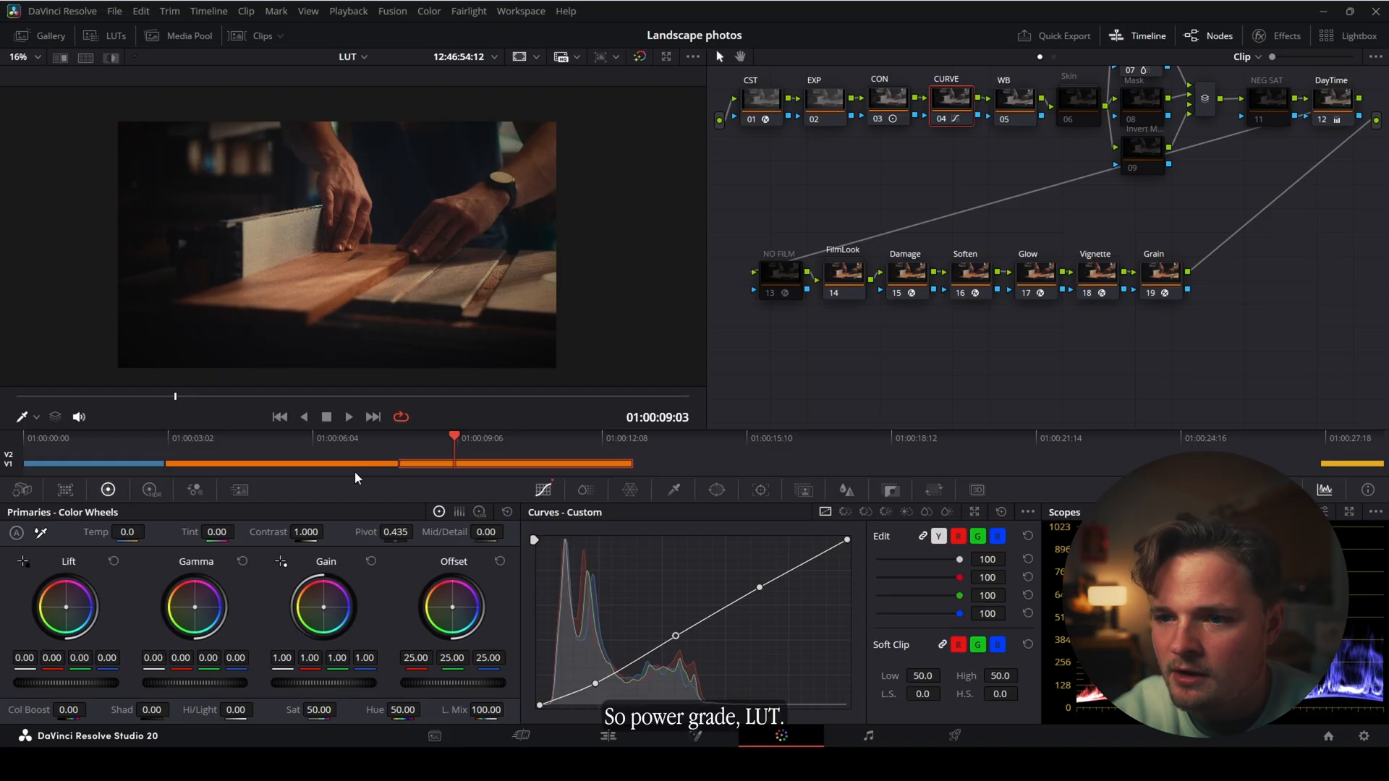
- Compare the LUT-graded woodworking clip with the PowerGrade version by switching back and forth between the two clips
{"action": "left_click", "coordinate": [355, 466]}
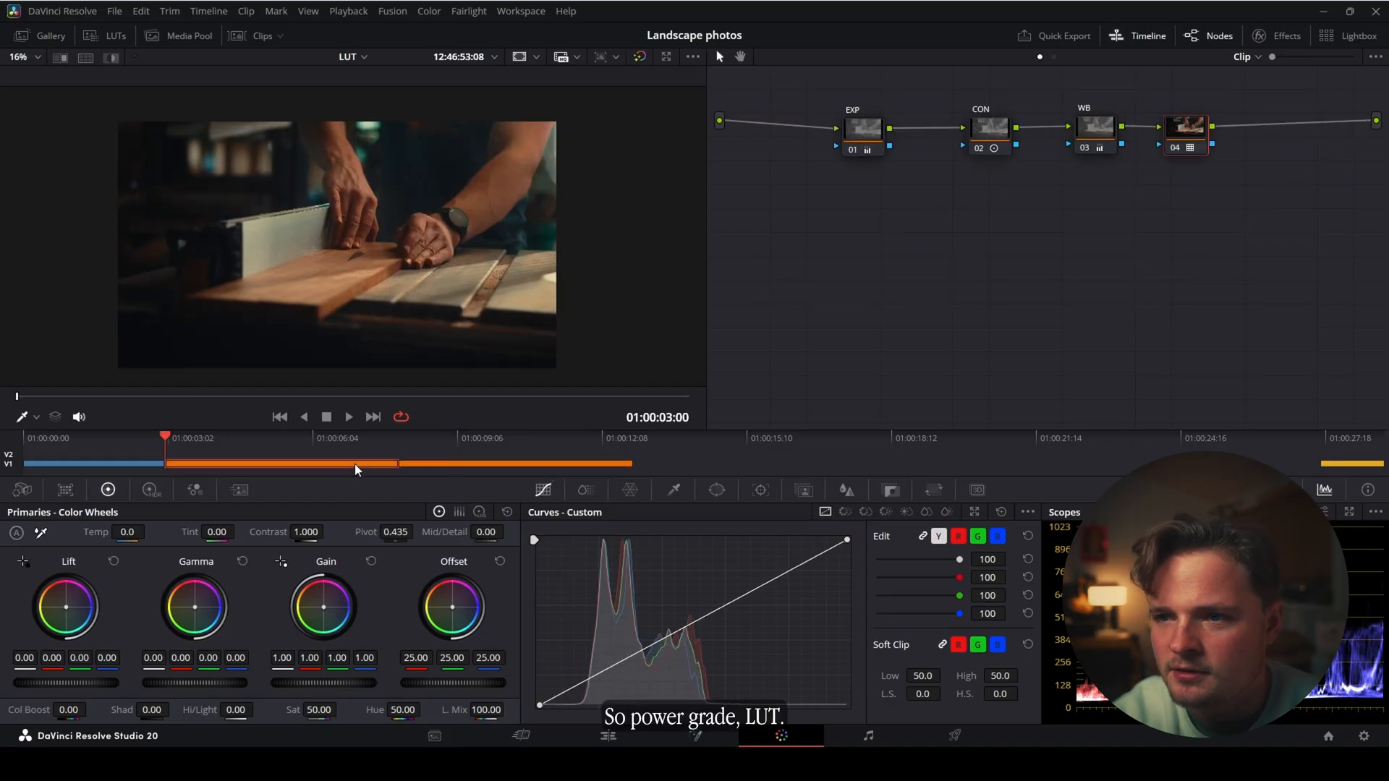
{"action": "left_click", "coordinate": [449, 467]}
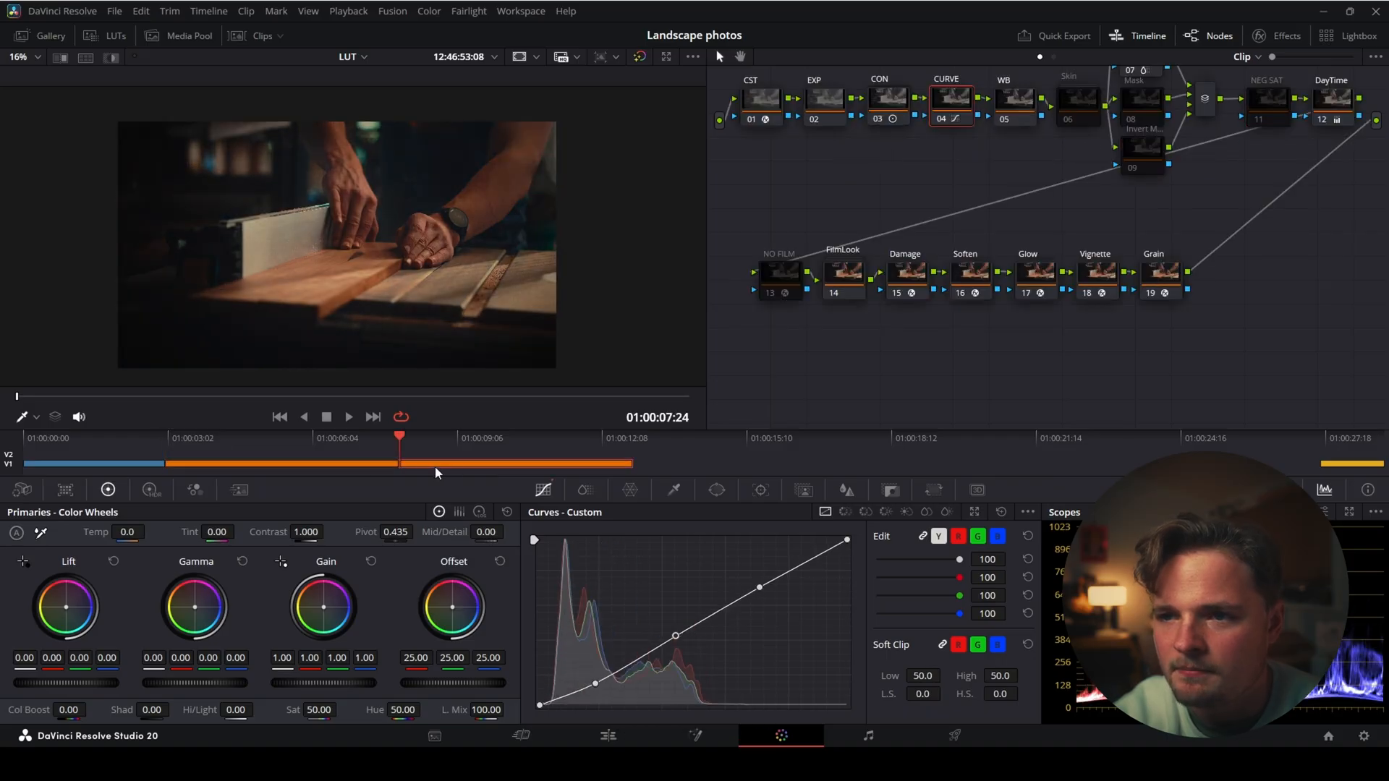
{"action": "left_click", "coordinate": [367, 470]}
{"action": "left_click", "coordinate": [443, 463]}
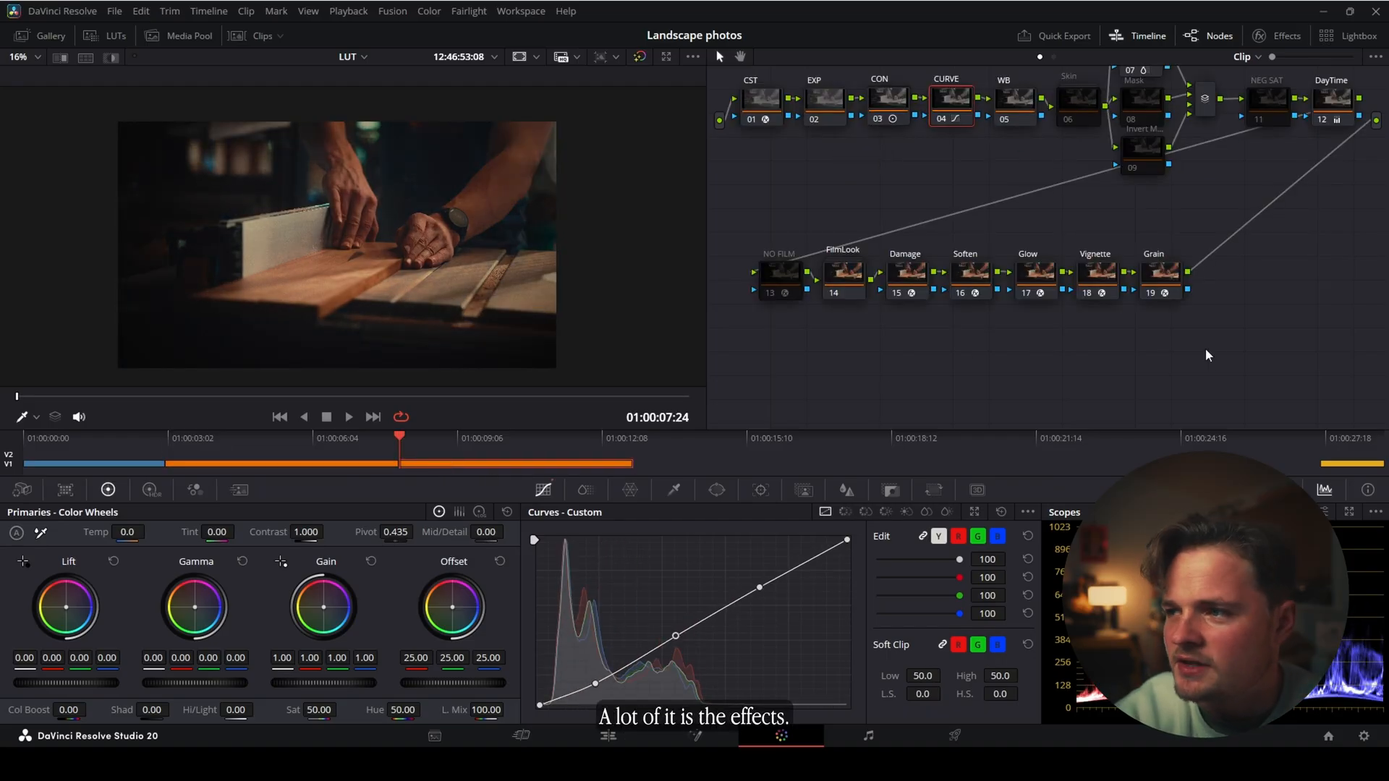
{"action": "left_click_drag", "start_coordinate": [890, 267], "coordinate": [887, 270]}
{"action": "left_click", "coordinate": [378, 464]}
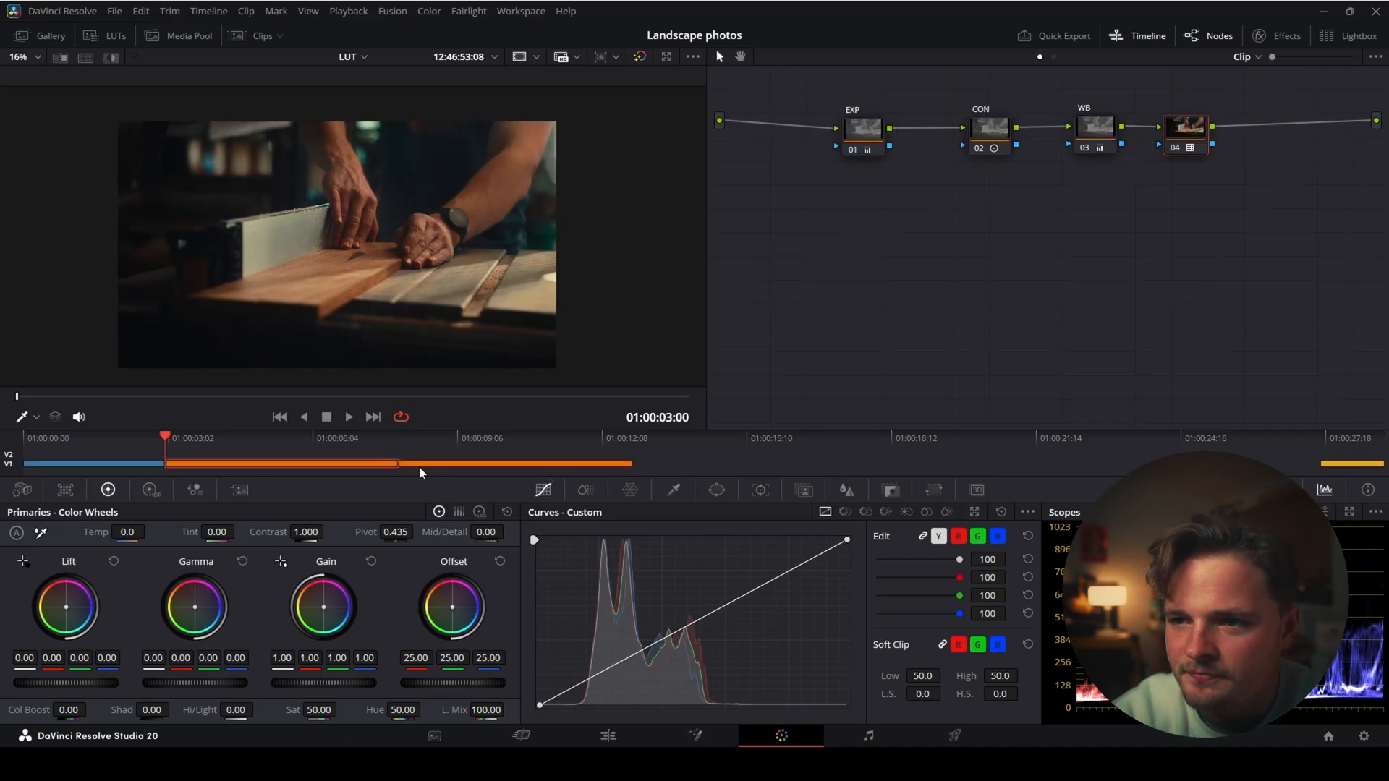
{"action": "left_click", "coordinate": [421, 467]}
{"action": "left_click", "coordinate": [375, 467]}
{"action": "left_click", "coordinate": [432, 468]}
{"action": "left_click", "coordinate": [375, 469]}
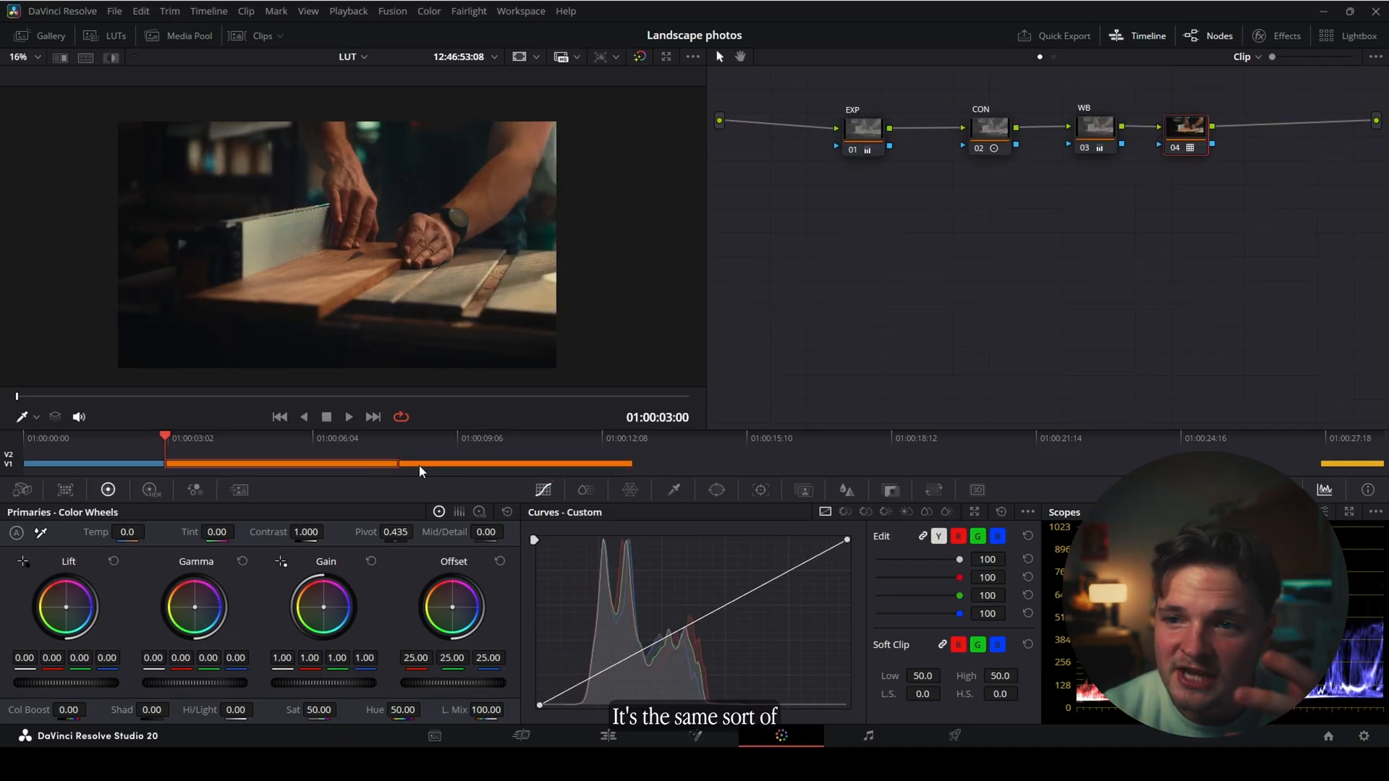
{"action": "left_click", "coordinate": [418, 471]}
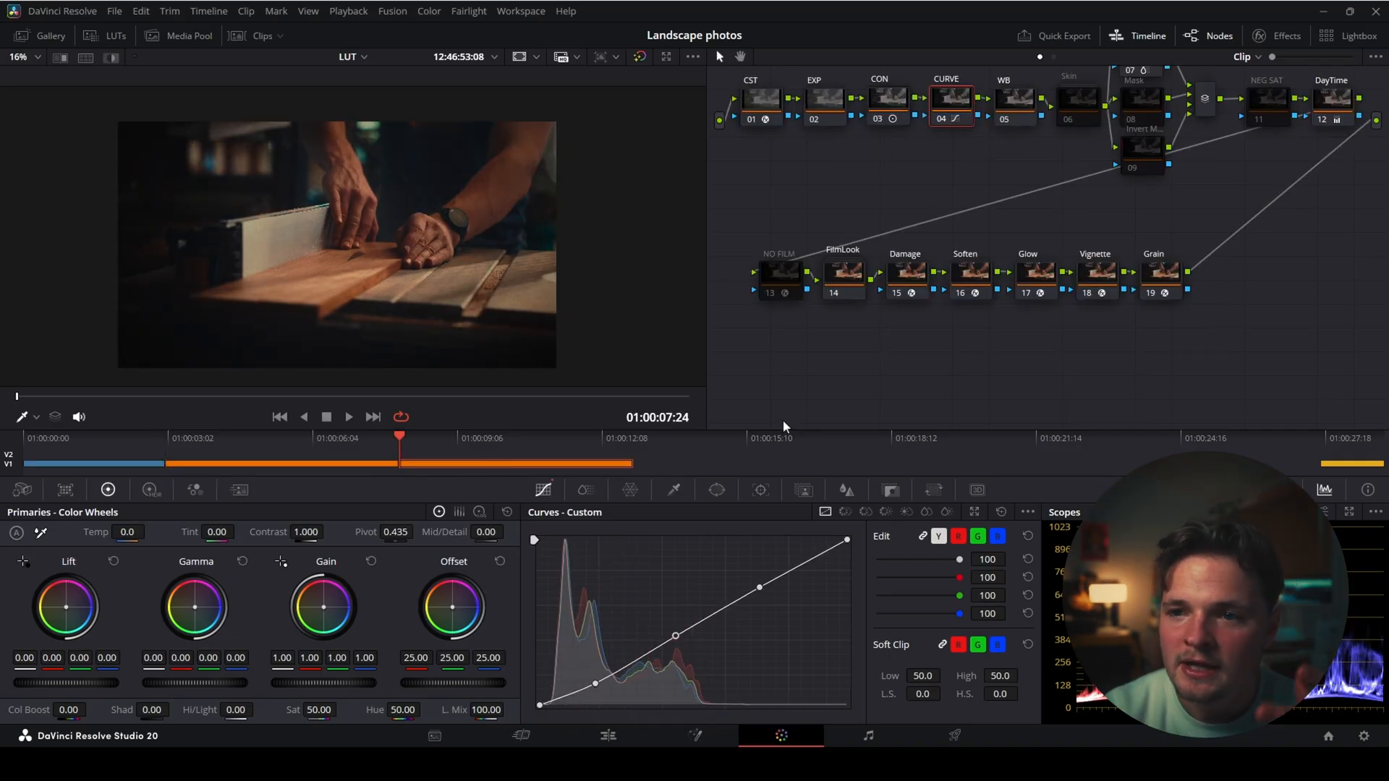